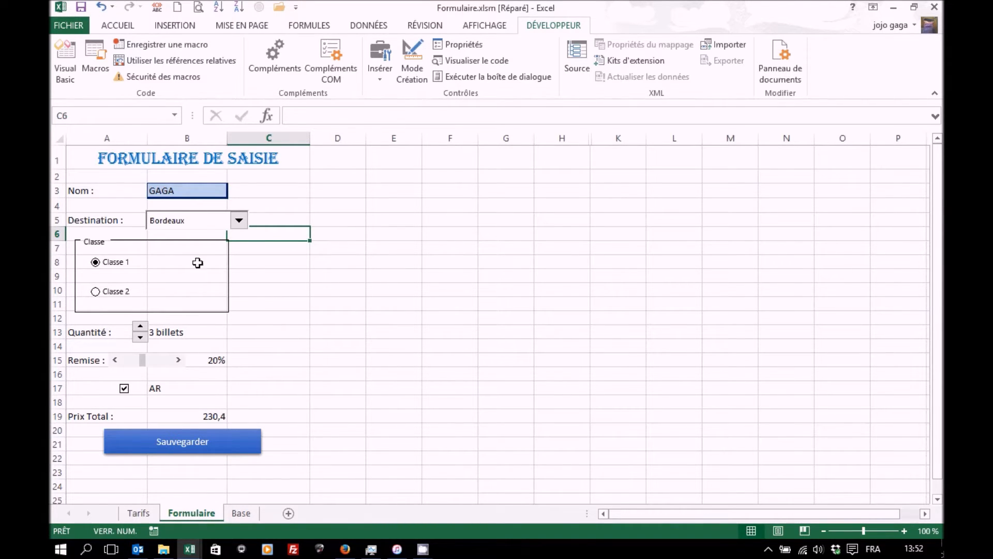
# Step: Look at the Base sheet, return to the Formulaire sheet and choose Paris as the destination
pyautogui.click(242, 514)
pyautogui.click(191, 514)
pyautogui.click(240, 219)
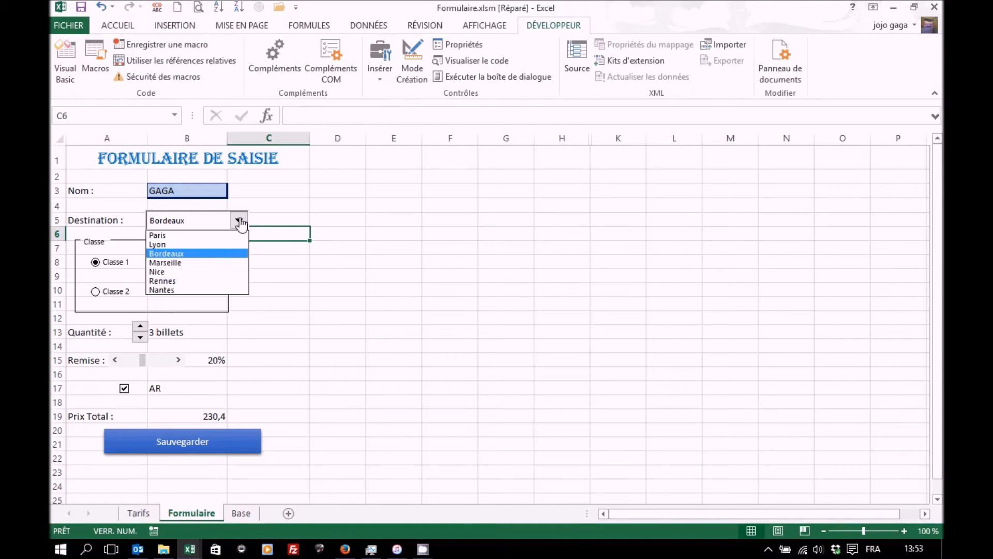
pyautogui.click(201, 236)
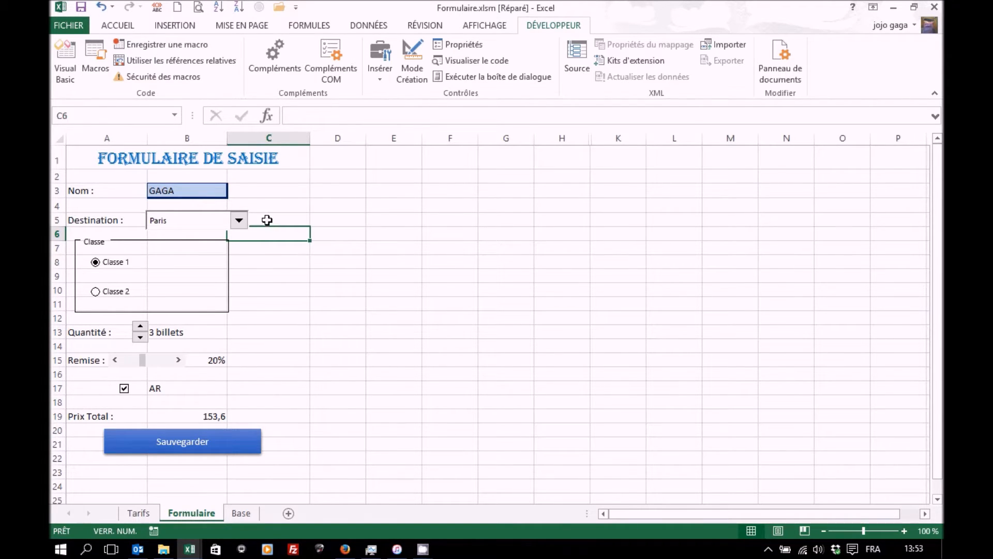
# Step: Nudge the Destination combo box very slightly to the left and deselect it
pyautogui.rightClick(240, 224)
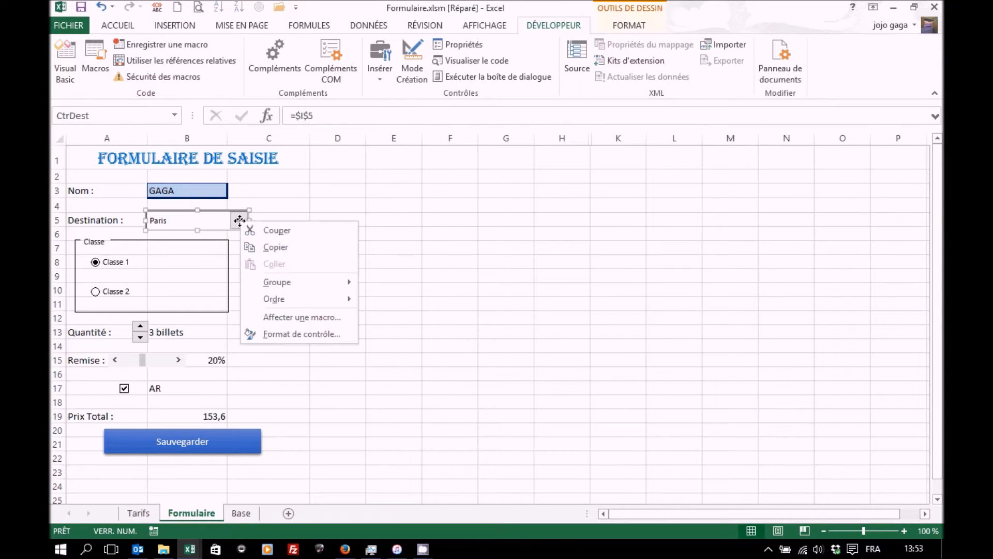
pyautogui.press('Escape')
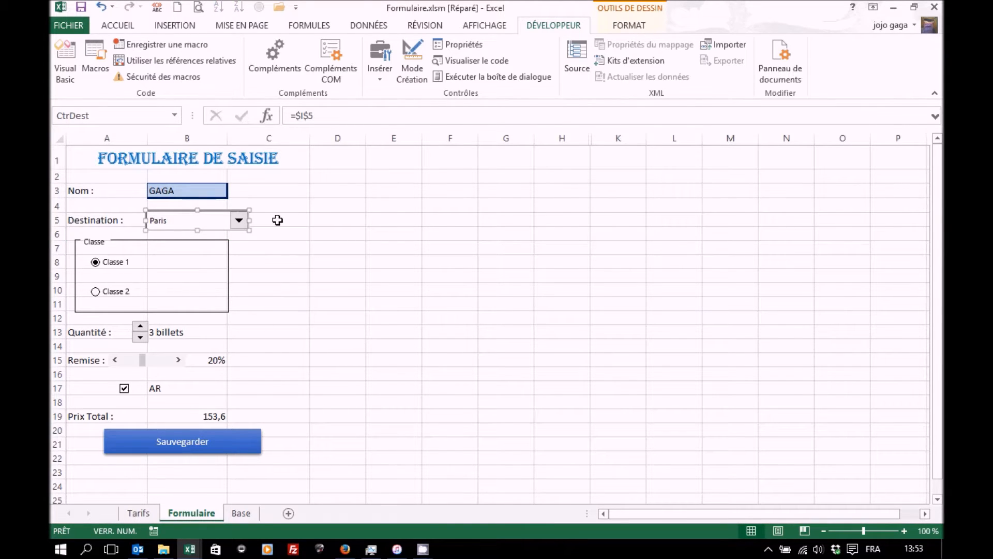
pyautogui.moveTo(241, 219)
pyautogui.mouseDown()
pyautogui.moveTo(295, 221)
pyautogui.moveTo(295, 202)
pyautogui.moveTo(247, 220)
pyautogui.mouseUp()
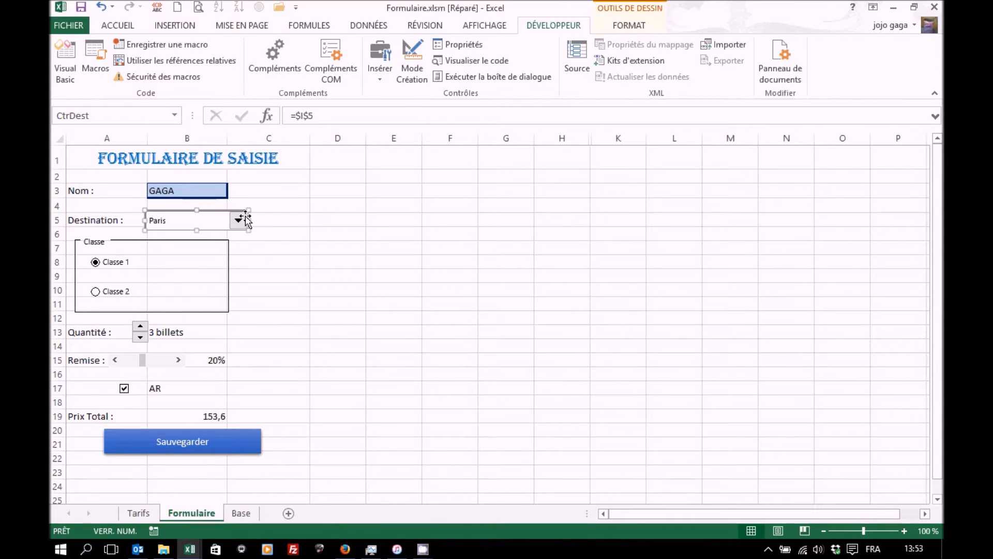
pyautogui.click(288, 248)
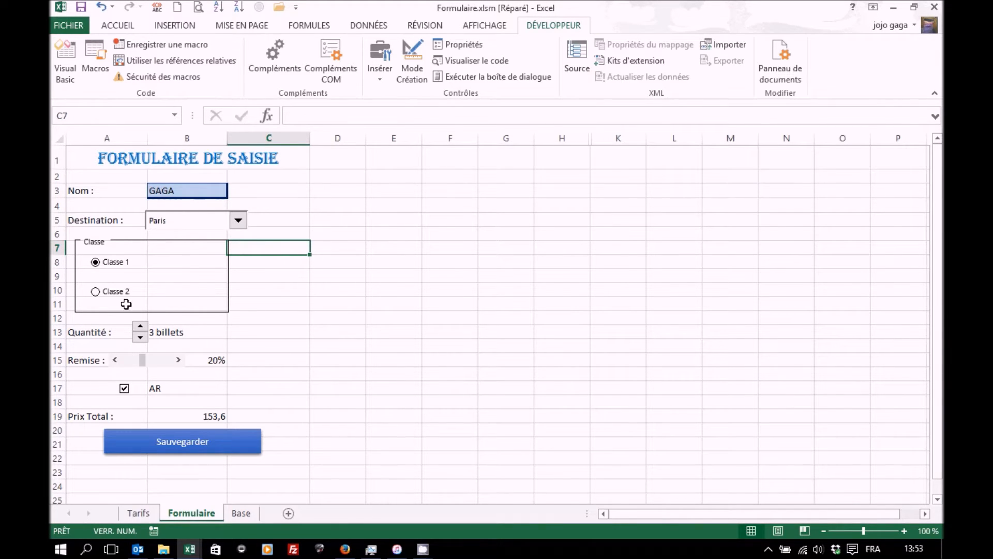
# Step: Try Classe 2, switch back to Classe 1, and adjust the quantity up and down to 4 billets
pyautogui.click(96, 293)
pyautogui.click(96, 263)
pyautogui.click(140, 327)
pyautogui.click(140, 327)
pyautogui.click(141, 326)
pyautogui.click(140, 339)
pyautogui.click(140, 339)
pyautogui.click(140, 339)
pyautogui.click(140, 327)
# Step: Try the Remise scroll bar, ending at 18%, and turn the AR check box off and on again
pyautogui.click(115, 361)
pyautogui.click(115, 361)
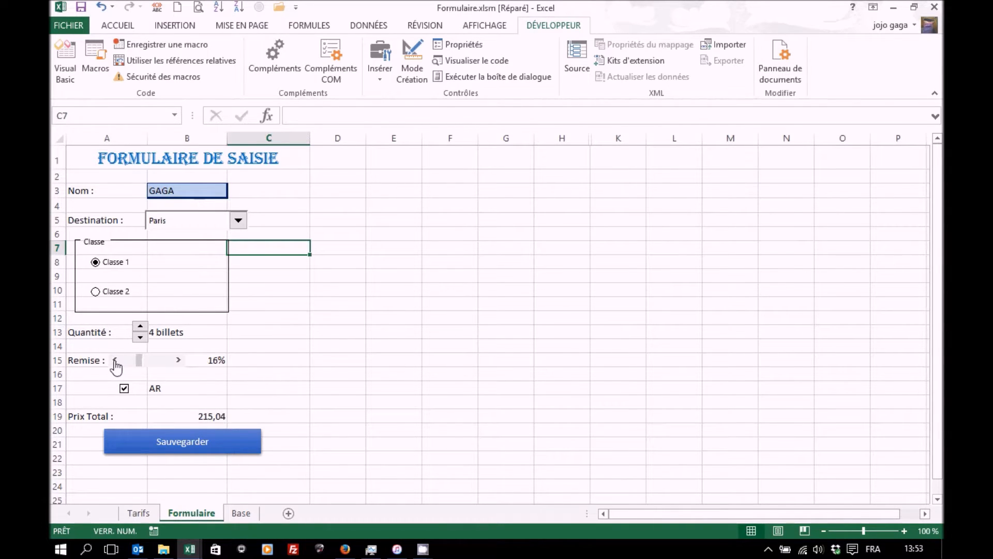
pyautogui.click(179, 361)
pyautogui.click(165, 362)
pyautogui.click(165, 362)
pyautogui.click(165, 362)
pyautogui.click(146, 362)
pyautogui.click(145, 362)
pyautogui.click(136, 362)
pyautogui.click(123, 389)
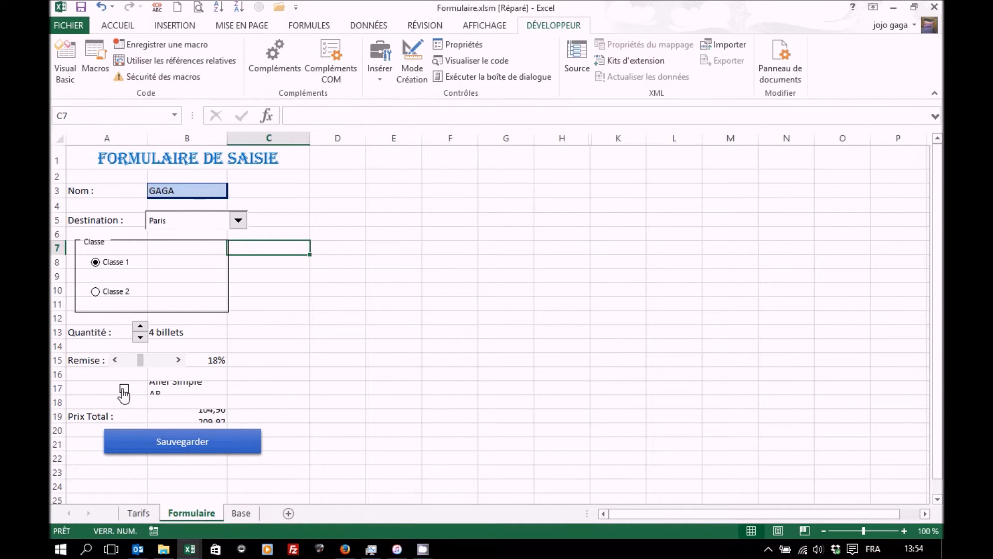
pyautogui.click(123, 389)
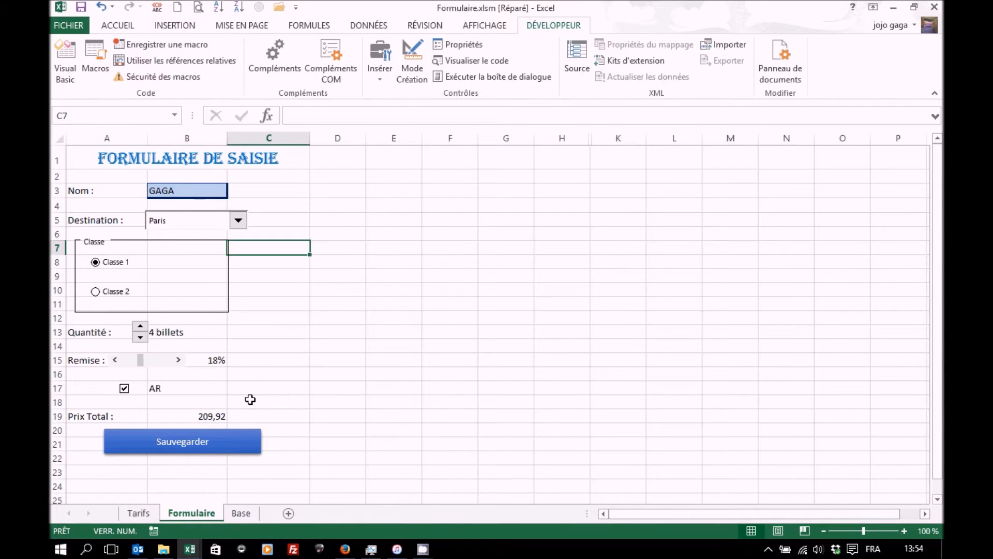
# Step: Review the Tarifs price table and the saved record in the Base sheet, returning to the Formulaire sheet
pyautogui.click(138, 513)
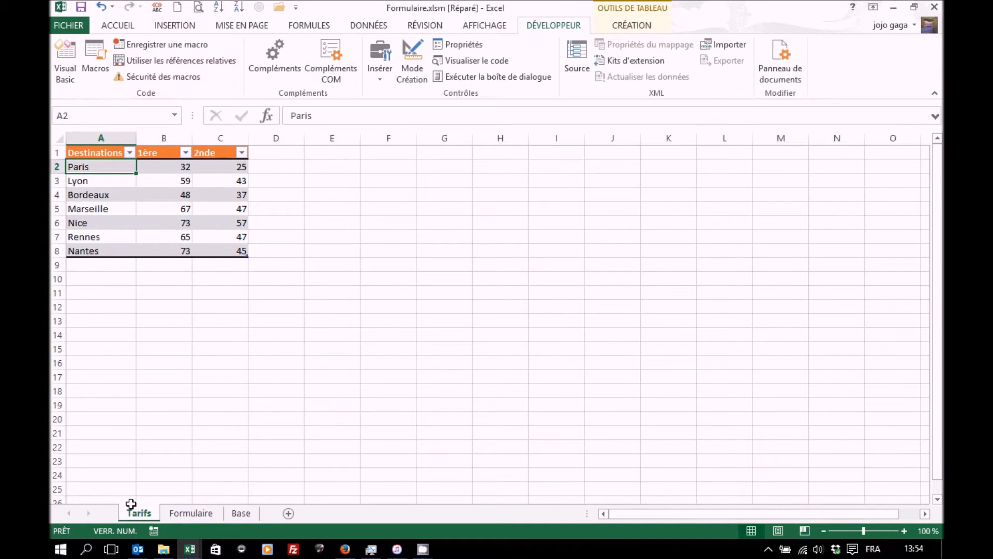
pyautogui.click(191, 513)
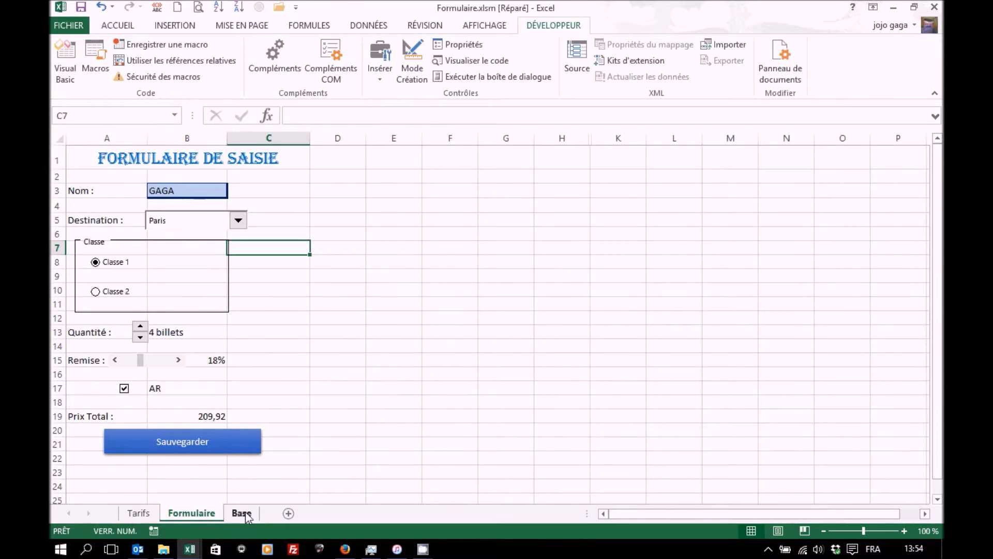
pyautogui.click(245, 515)
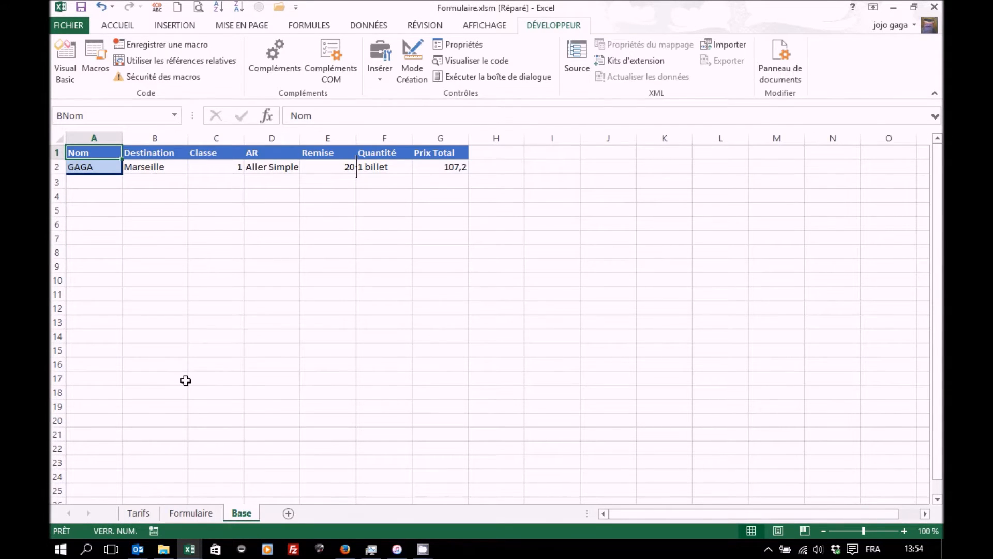
pyautogui.click(192, 514)
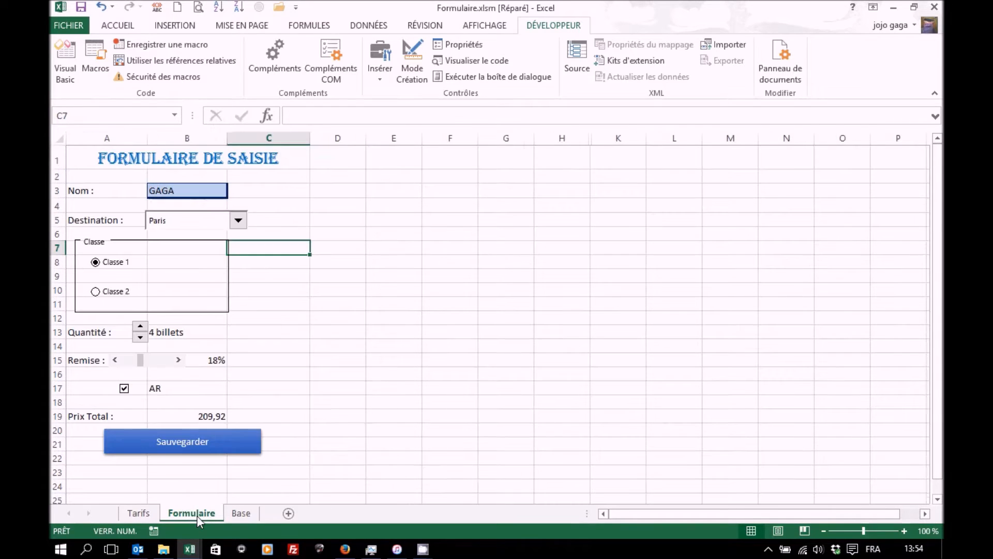
# Step: Create a new blank workbook and open its save dialog at the computer's Documents folder
pyautogui.click(177, 8)
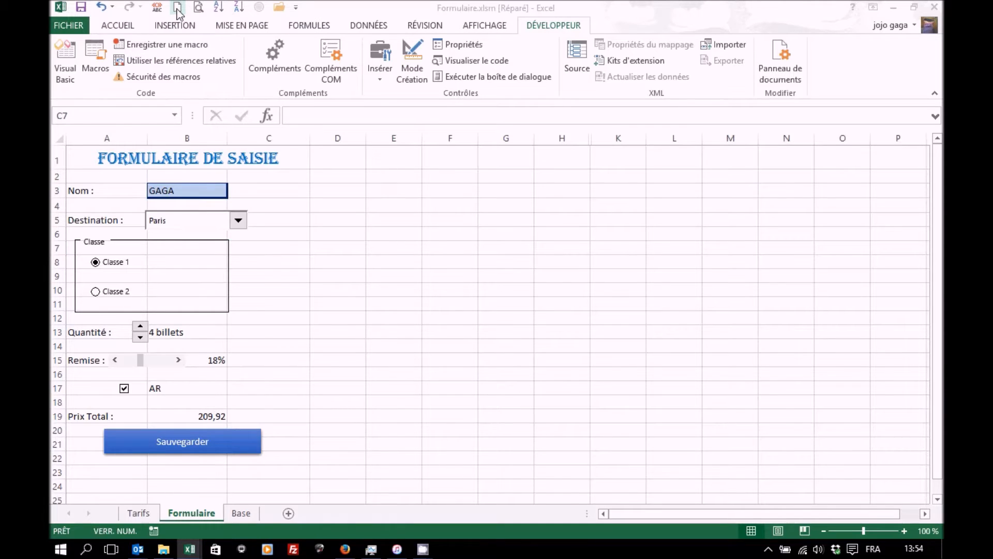
pyautogui.click(63, 30)
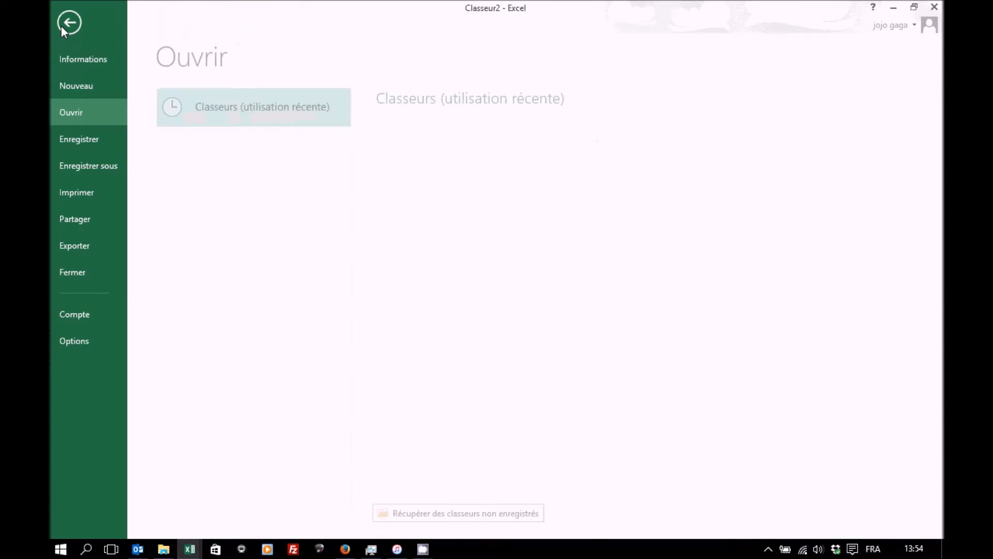
pyautogui.click(83, 166)
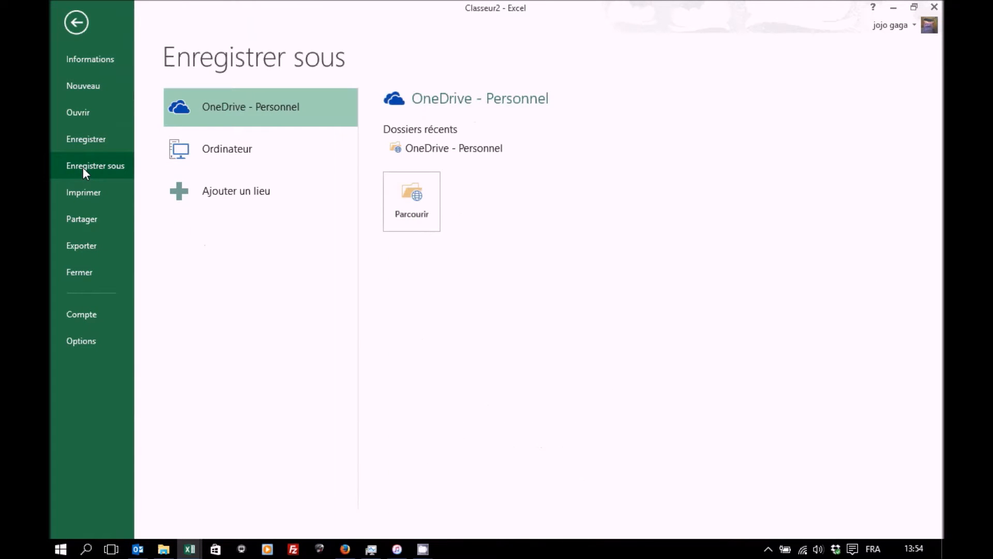
pyautogui.click(262, 153)
pyautogui.click(429, 302)
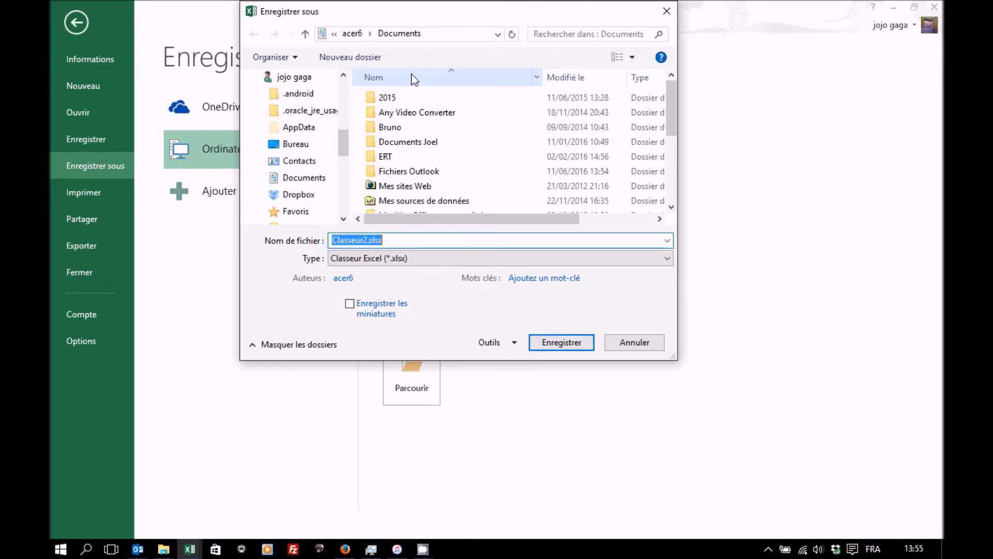
# Step: Create a folder named Formulaire in Documents and open it as the save location
pyautogui.click(359, 59)
pyautogui.write('Formulaire')
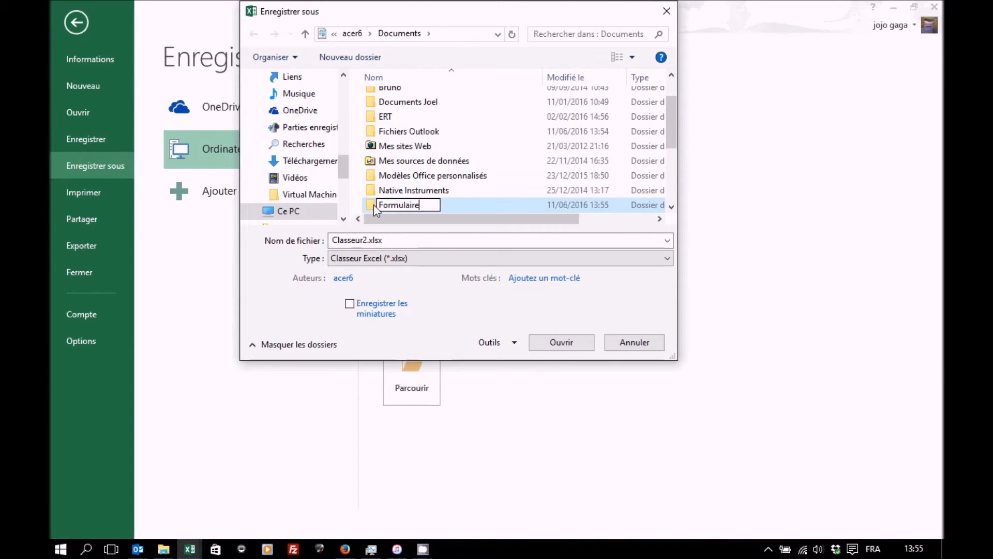
pyautogui.doubleClick(374, 205)
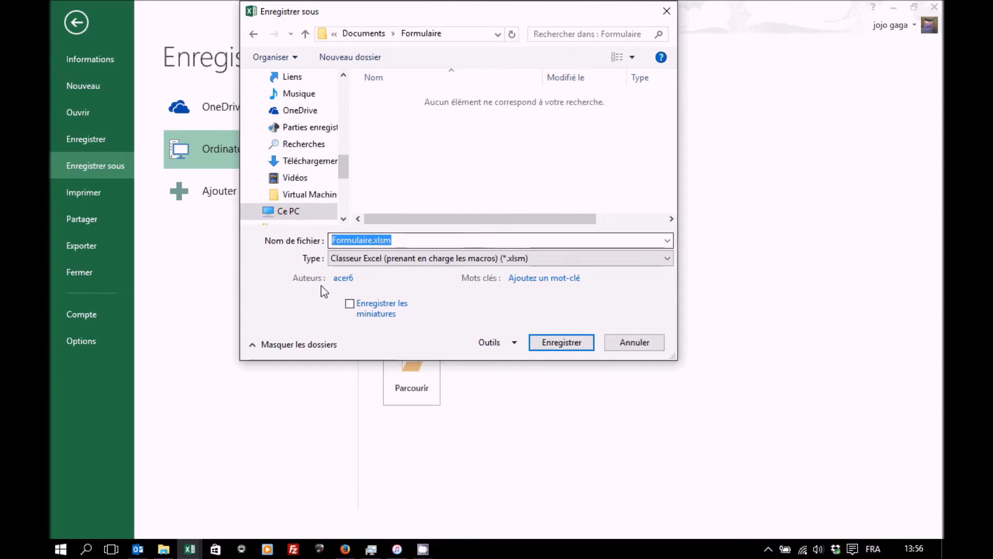
# Step: Save the workbook as Formulaire macro.xlsm in the macro-enabled Excel workbook format
pyautogui.click(373, 240)
pyautogui.write('macro')
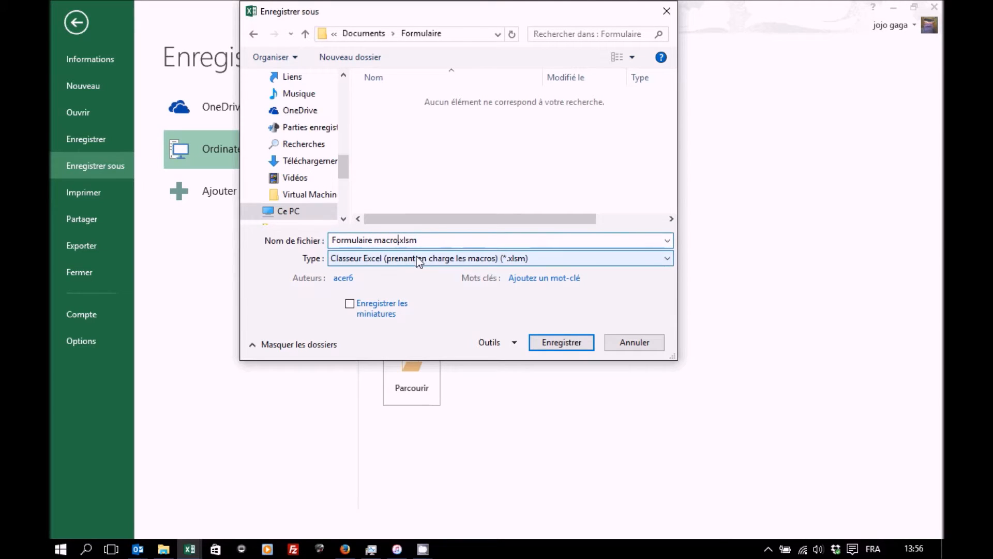
pyautogui.click(417, 257)
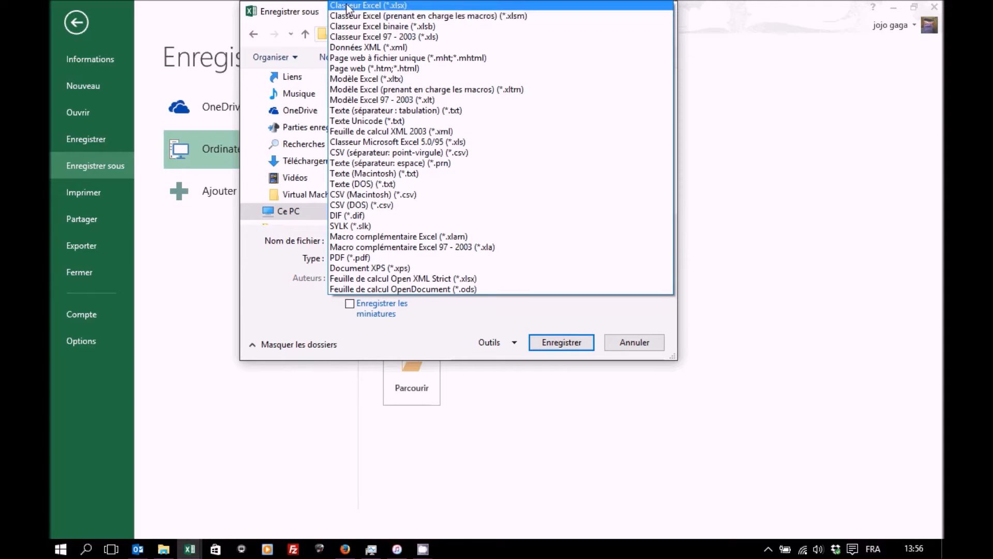
pyautogui.click(385, 16)
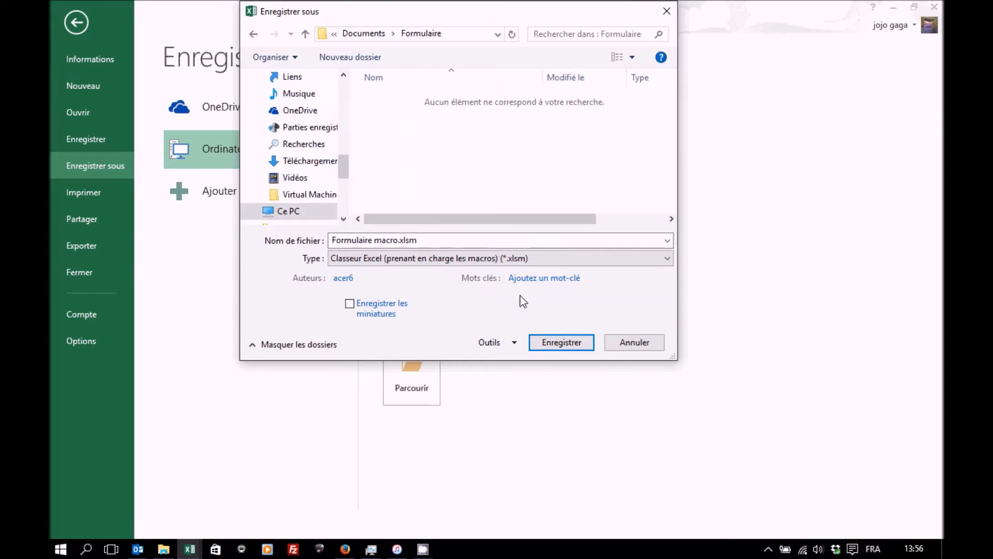
pyautogui.click(547, 345)
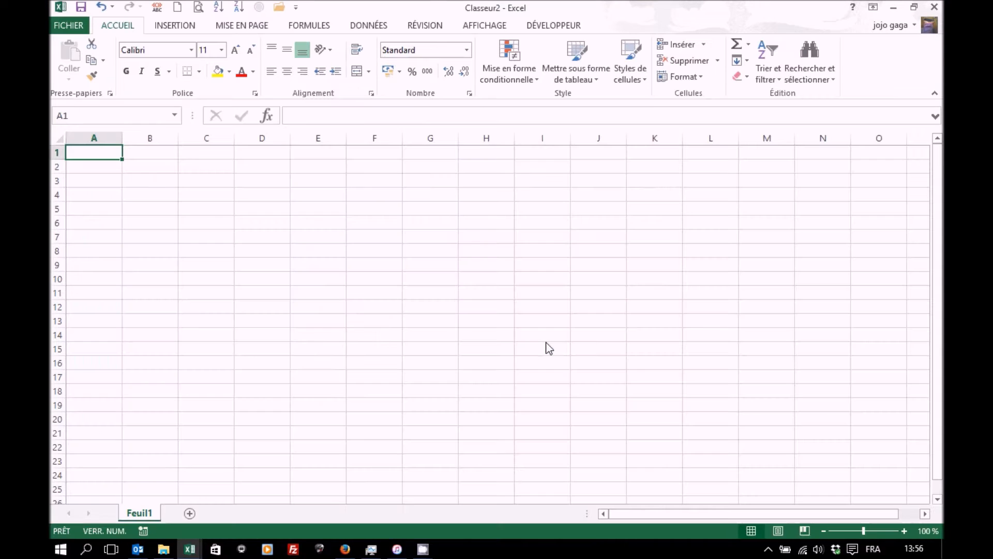
# Step: Rename the sheet Feuil1 as Tarifs
pyautogui.doubleClick(141, 515)
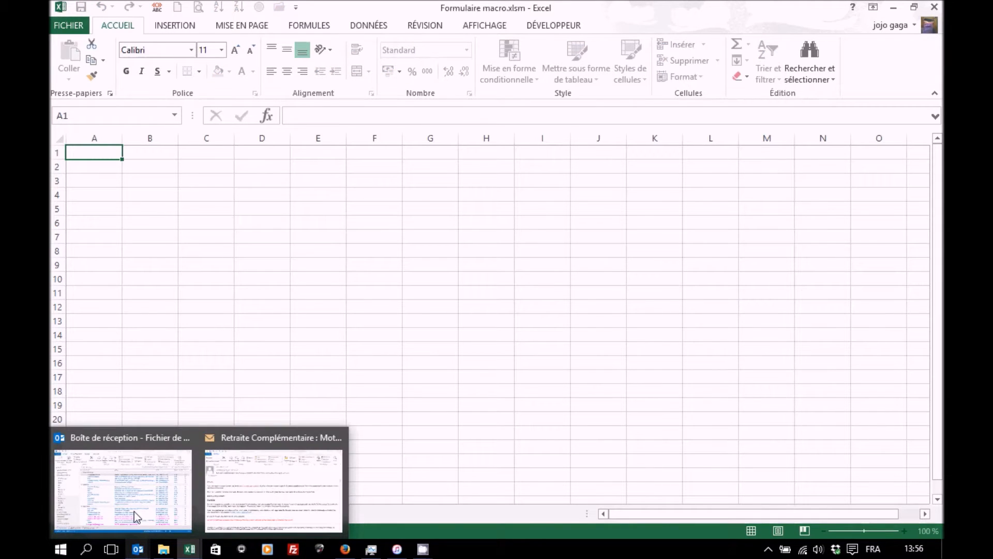
pyautogui.write('T')
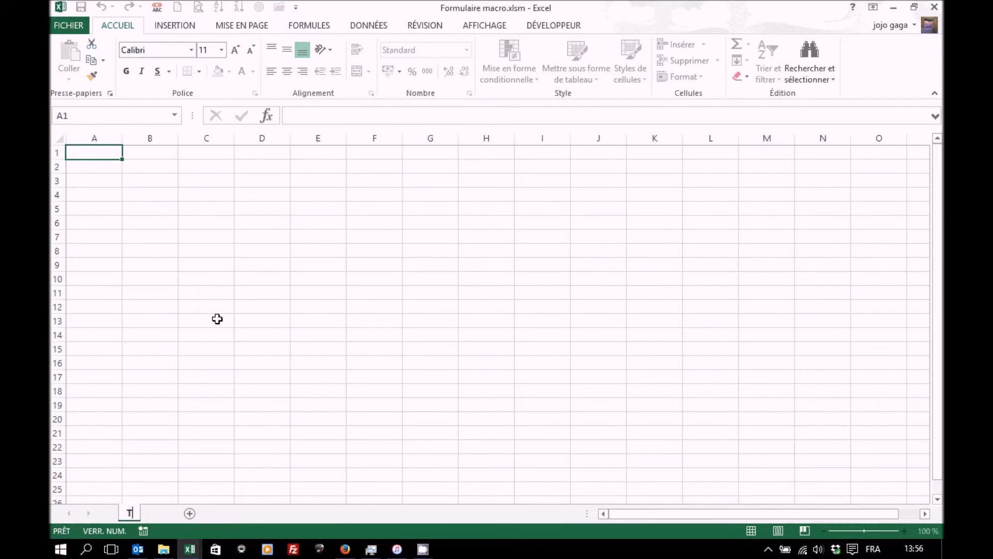
pyautogui.write('arifs')
pyautogui.press('Return')
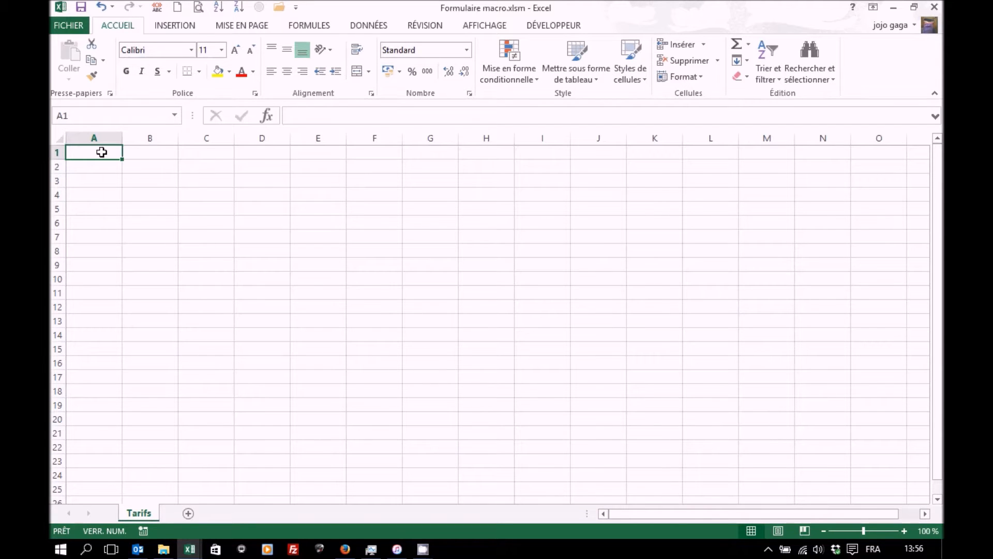
# Step: Enter the header Destinations in A1, with Paris, Marseille, Lyon and Strasbourg in A2 to A5
pyautogui.write('Destinations')
pyautogui.press('Return')
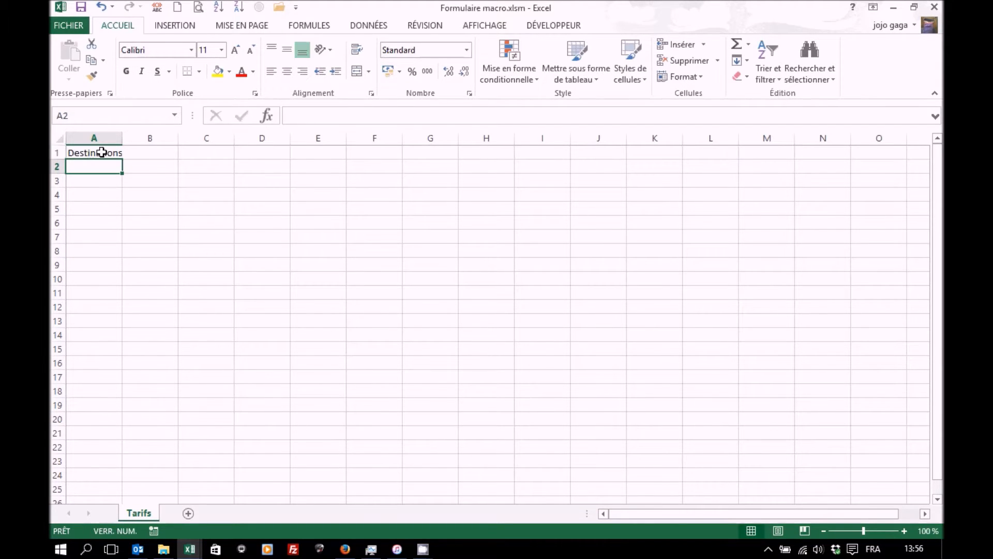
pyautogui.write('Paris')
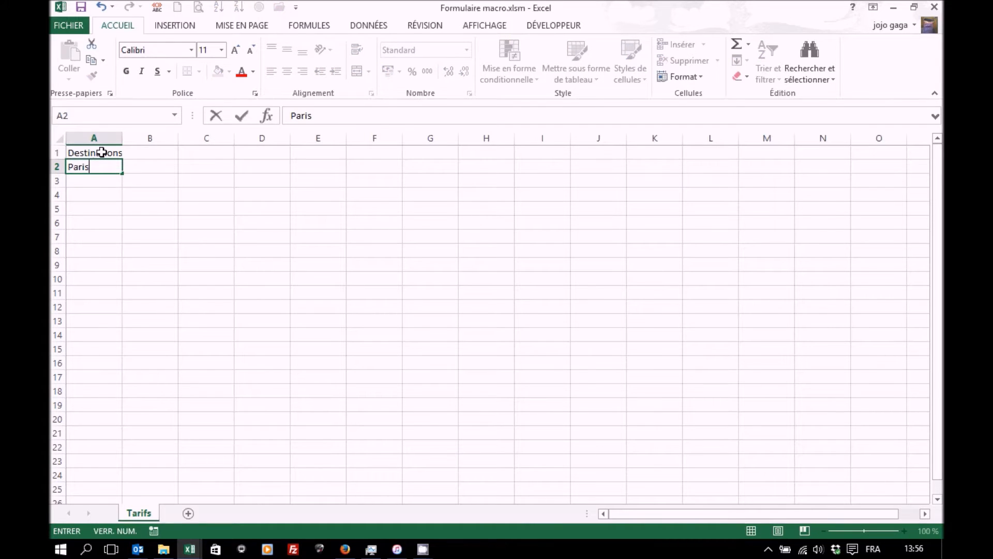
pyautogui.press('Return')
pyautogui.write('M')
pyautogui.press('BackSpace')
pyautogui.write('Marseille')
pyautogui.press('Return')
pyautogui.write('Lyon')
pyautogui.press('Return')
pyautogui.write('Strasbourg')
pyautogui.press('Return')
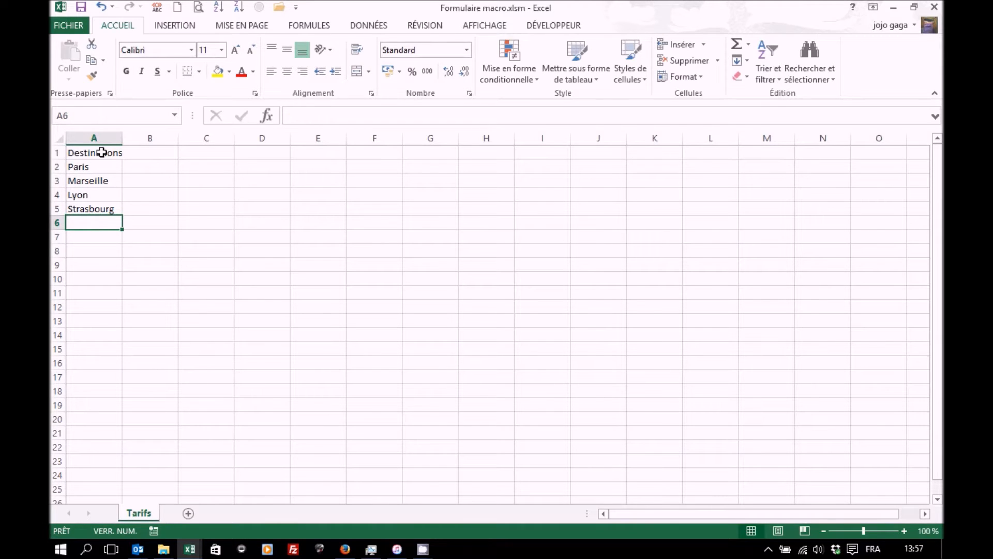
# Step: Add Rennes, Brest and Cherbourg to the destination list in A6 to A8
pyautogui.write('Rennes')
pyautogui.press('Return')
pyautogui.write('Brest')
pyautogui.press('Return')
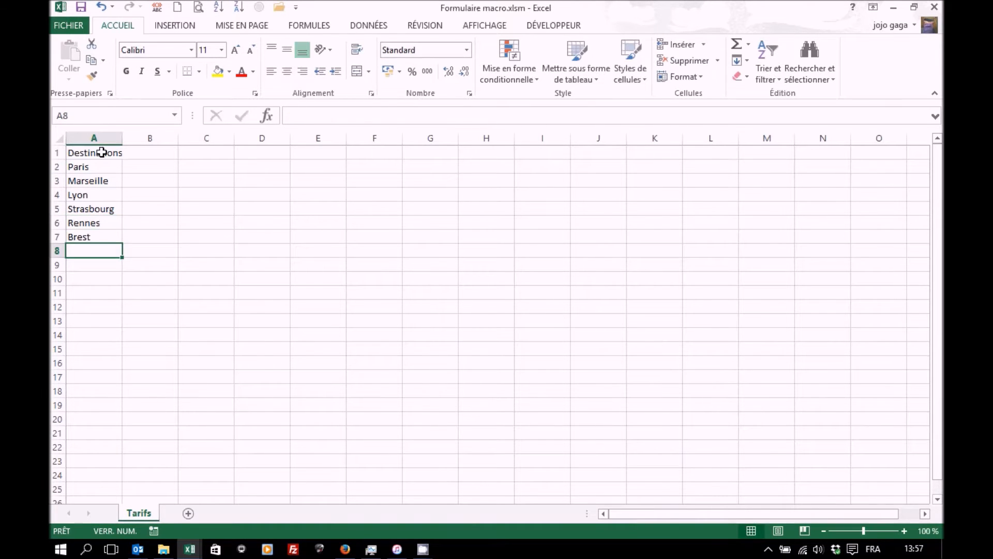
pyautogui.write('Cherbourg')
pyautogui.press('Return')
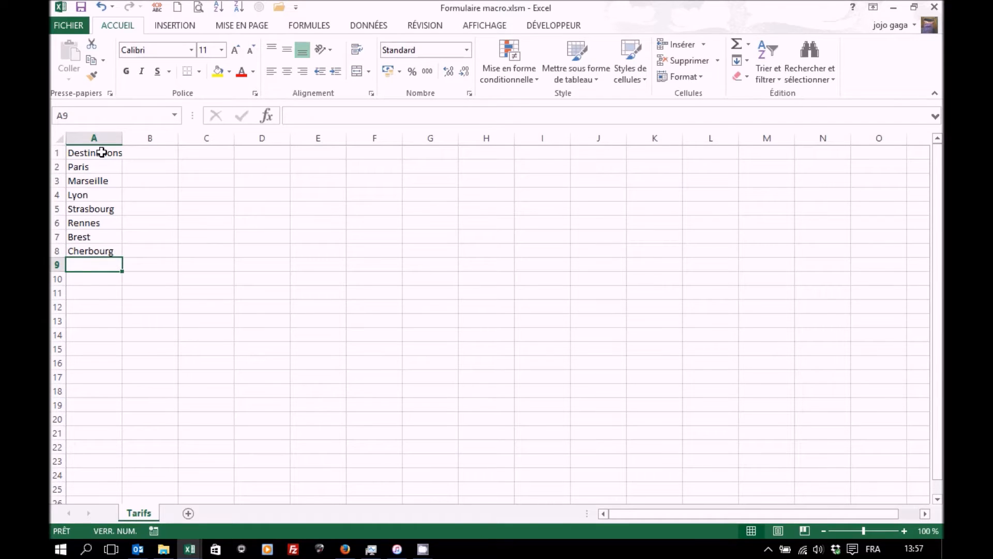
# Step: Enter the header 1ère in B1 with prices 55, 89, 65, 78, 56, 62 and 98 in B2 to B8
pyautogui.click(141, 151)
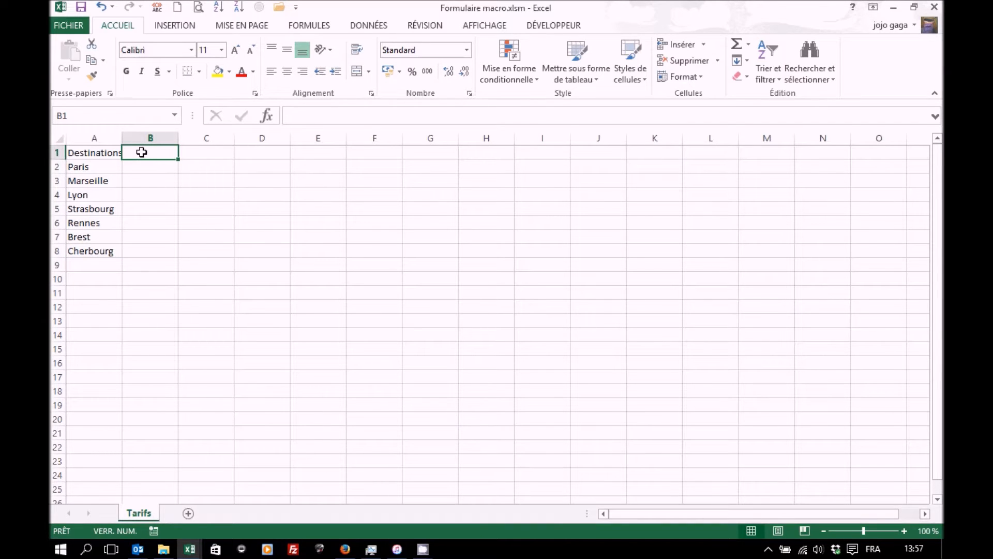
pyautogui.write('1ère')
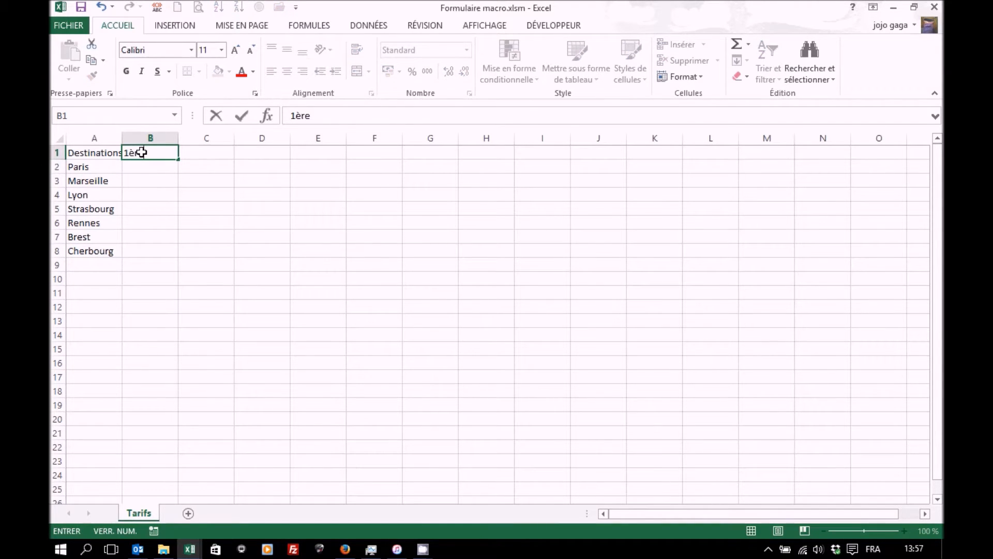
pyautogui.press('Return')
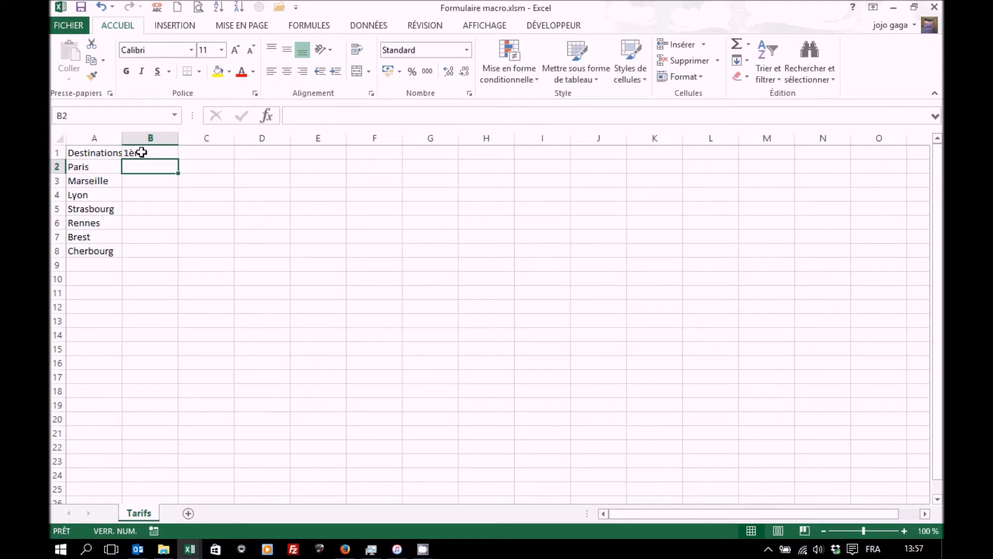
pyautogui.write('55')
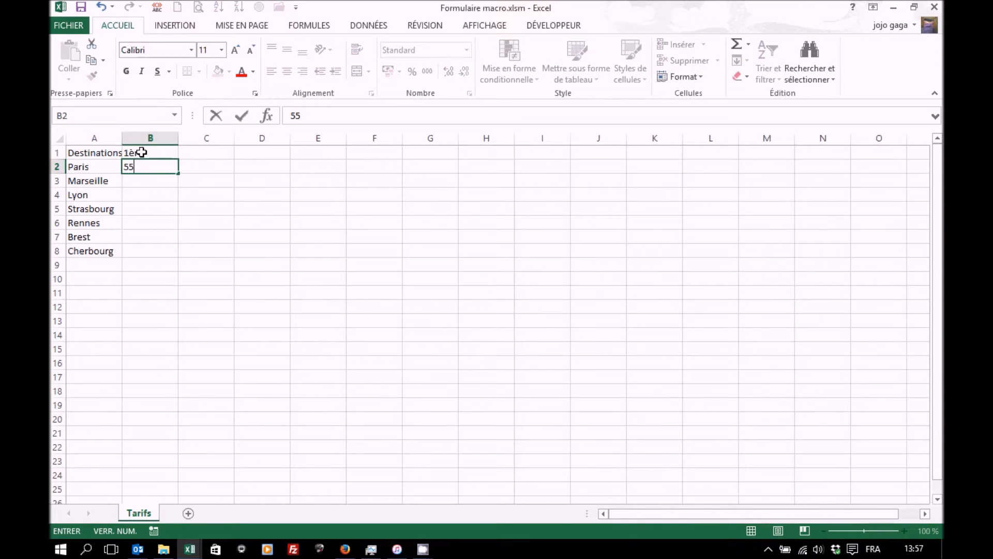
pyautogui.press('Return')
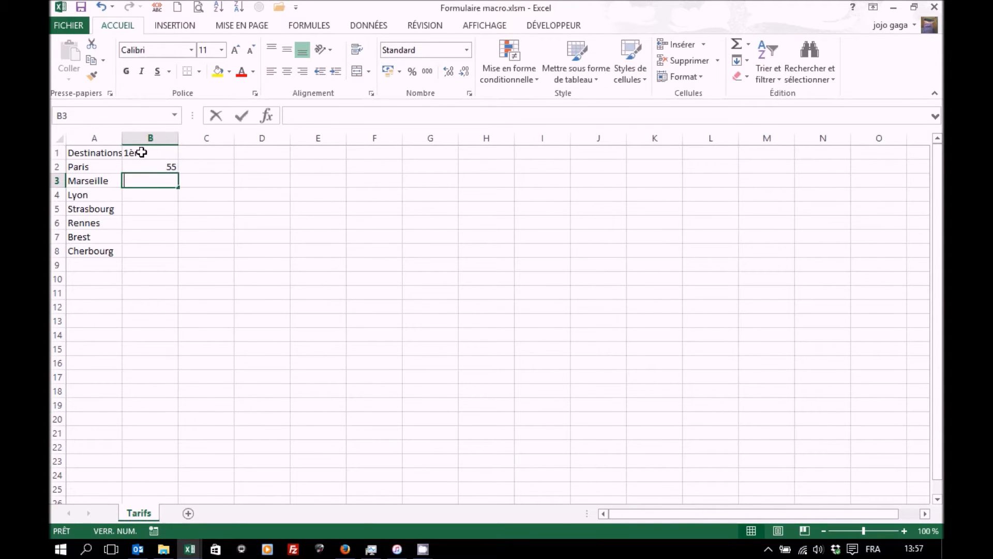
pyautogui.write('89')
pyautogui.press('Return')
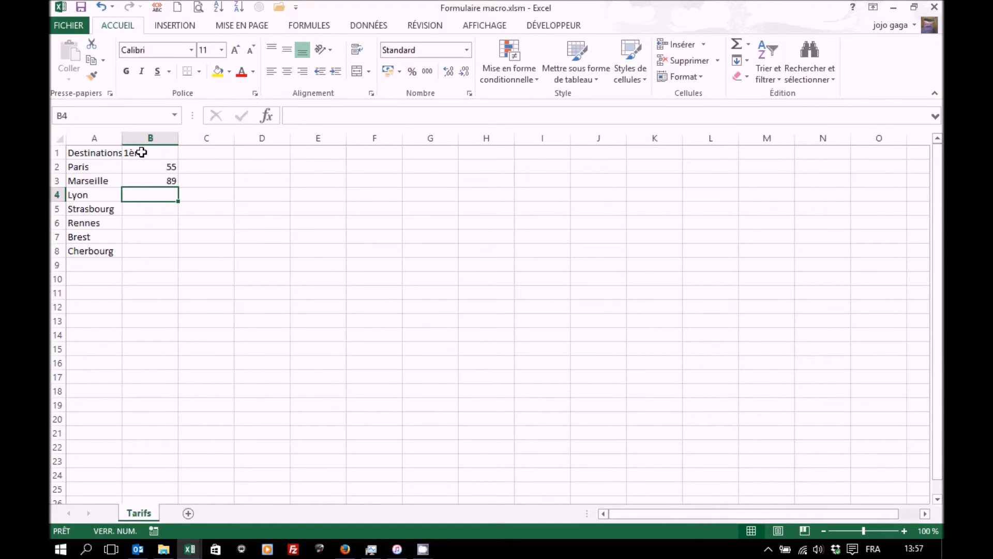
pyautogui.write('65')
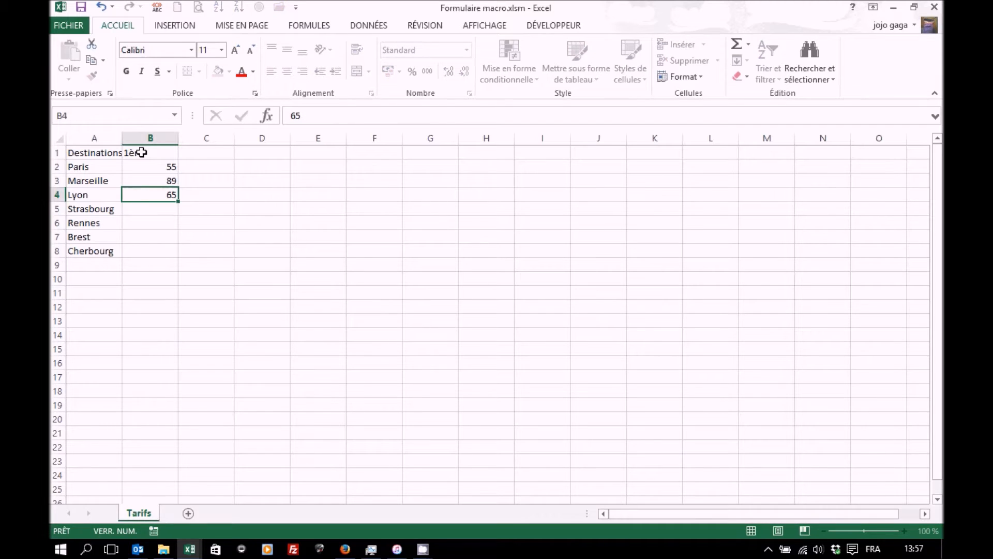
pyautogui.press('Return')
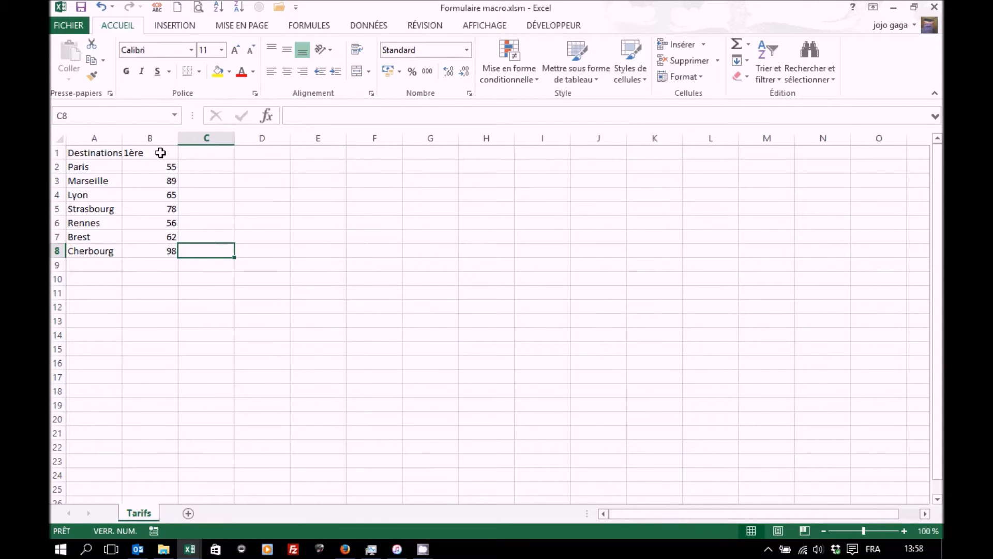
# Step: Fill the 1ère header across to C1 as 2ème and enter the prices 34, 75 and 59 in C2 to C4
pyautogui.click(161, 153)
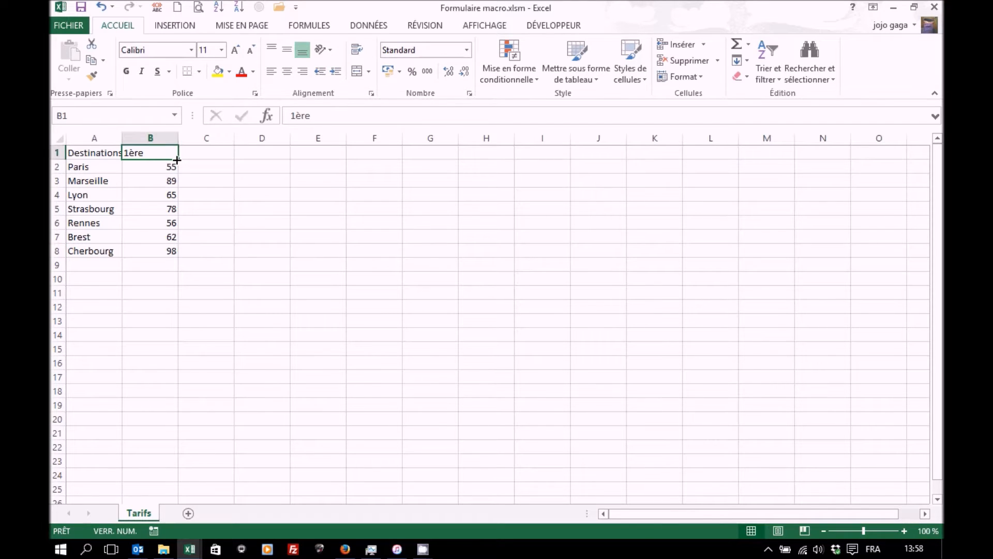
pyautogui.moveTo(178, 158); pyautogui.dragTo(227, 161)
pyautogui.click(215, 168)
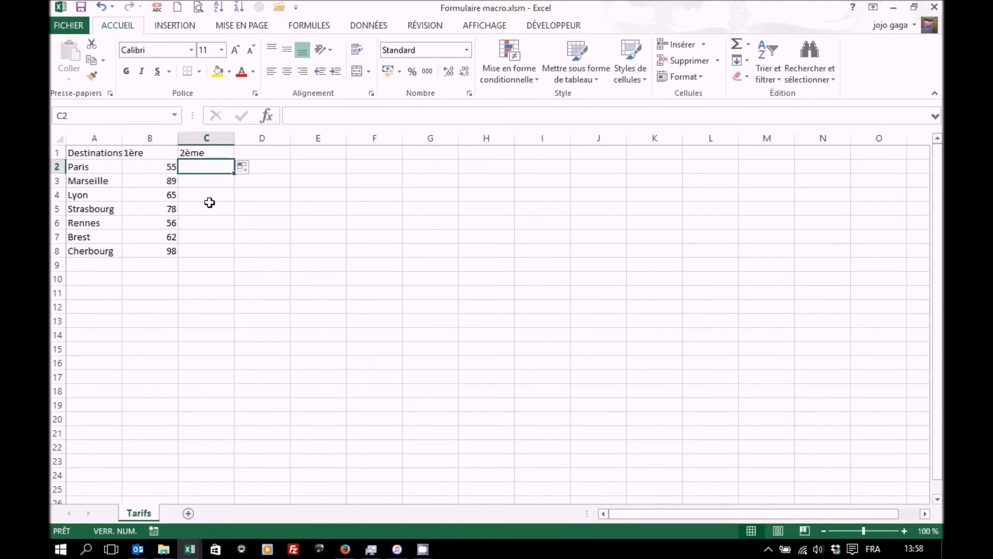
pyautogui.write('34')
pyautogui.press('Return')
pyautogui.write('75')
pyautogui.press('Return')
pyautogui.write('59')
pyautogui.press('Return')
# Step: Complete the 2ème price column with 67, 49, 52 and 76 in C5 to C8
pyautogui.write('67')
pyautogui.press('Return')
pyautogui.write('49')
pyautogui.press('Return')
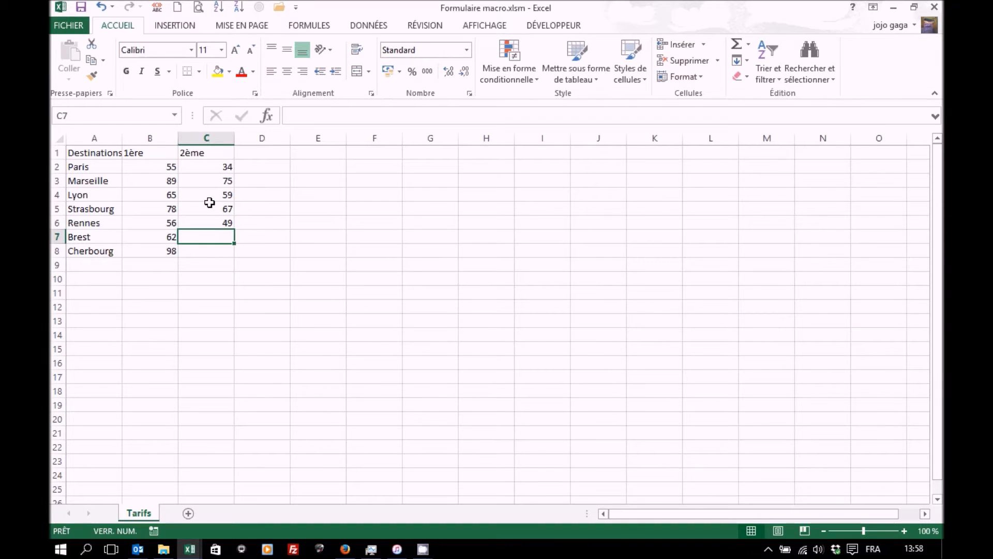
pyautogui.write('52')
pyautogui.press('Return')
pyautogui.write('76')
pyautogui.hotkey('ctrl', 'Return')
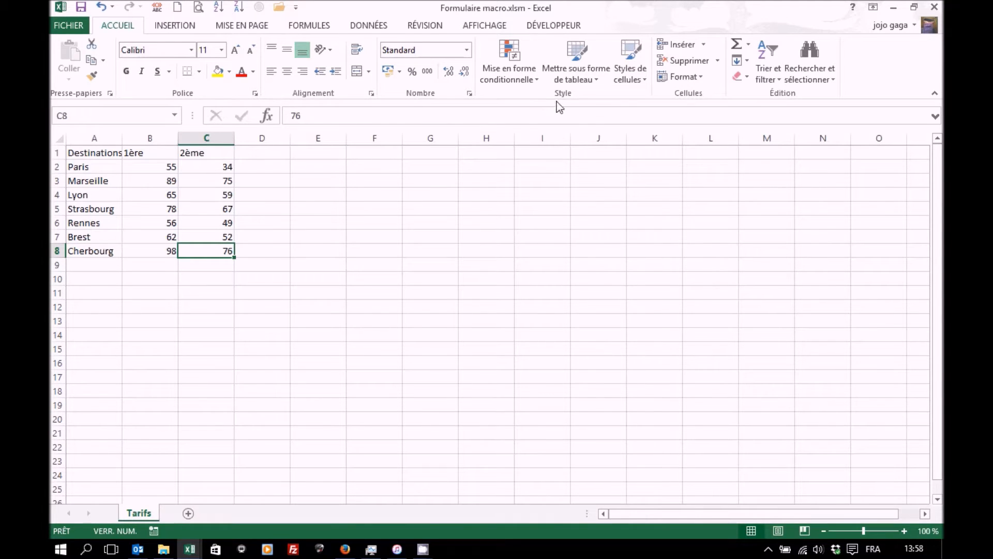
# Step: Format the range A1:C8 as a table with headers, using a medium style with a blue header row
pyautogui.click(585, 81)
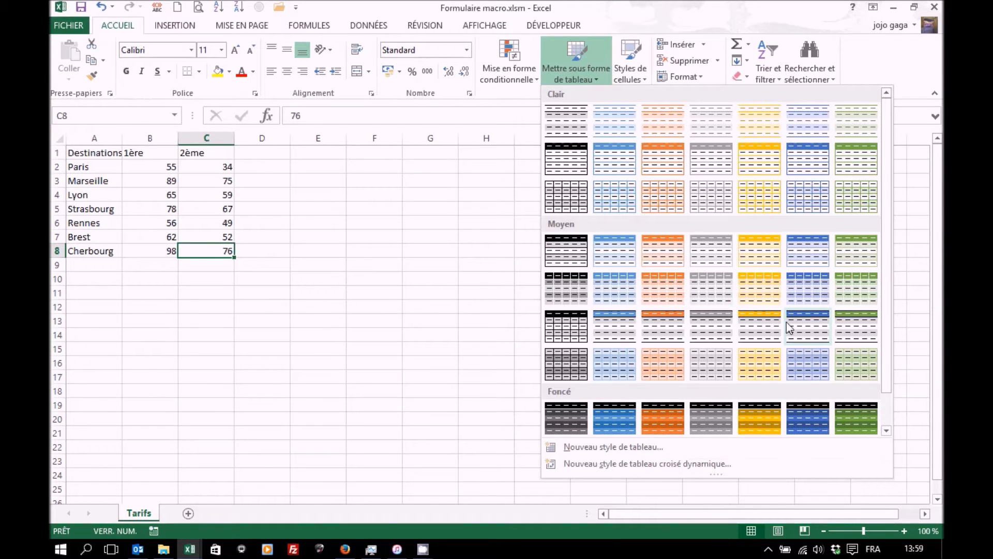
pyautogui.click(816, 328)
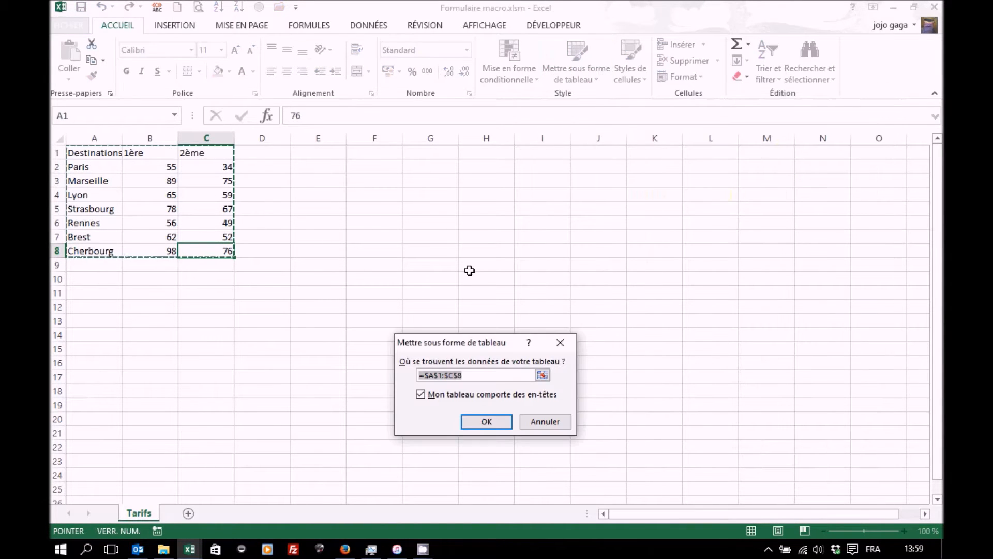
pyautogui.click(482, 423)
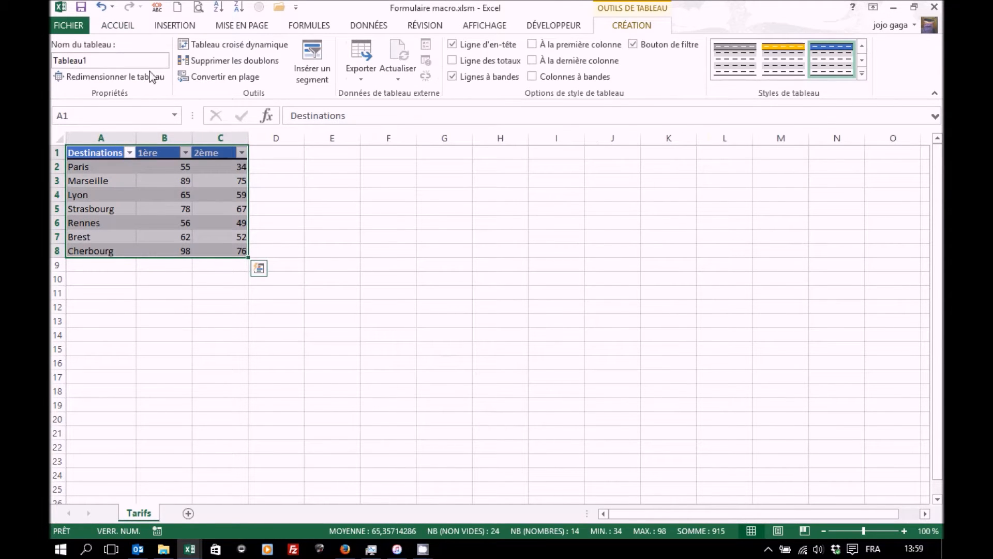
# Step: Rename the table of destinations and prices as TblTarifs
pyautogui.click(119, 58)
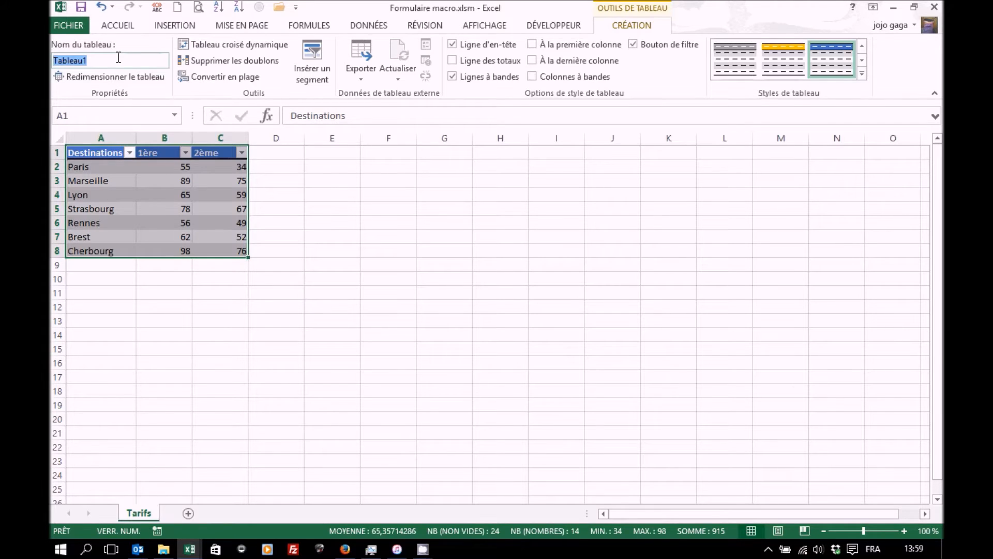
pyautogui.write('TblTazrif')
pyautogui.press('Left')
pyautogui.press('Left')
pyautogui.press('Left')
pyautogui.press('BackSpace')
pyautogui.press('End')
pyautogui.write('s')
pyautogui.press('Return')
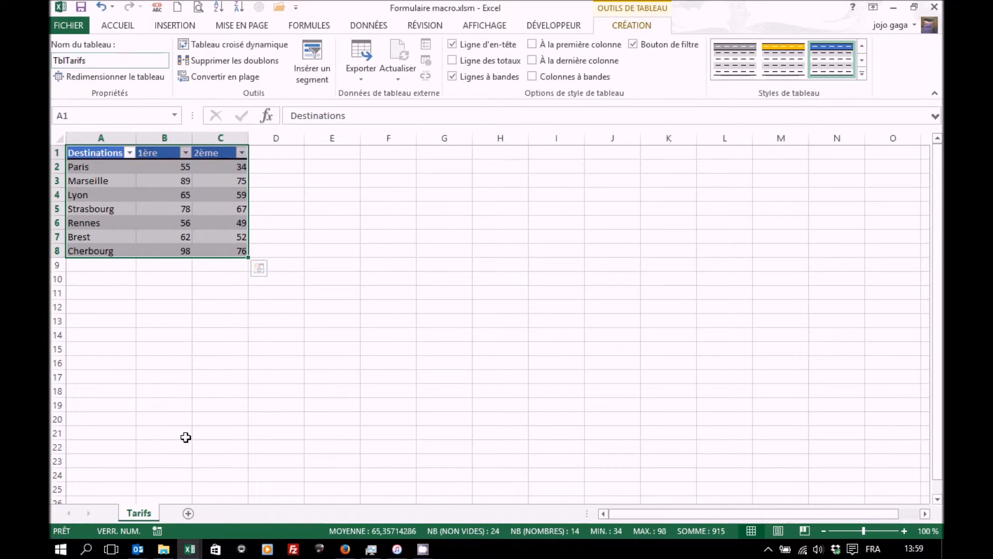
# Step: Add a new sheet after Tarifs and name it Formulaire
pyautogui.click(189, 513)
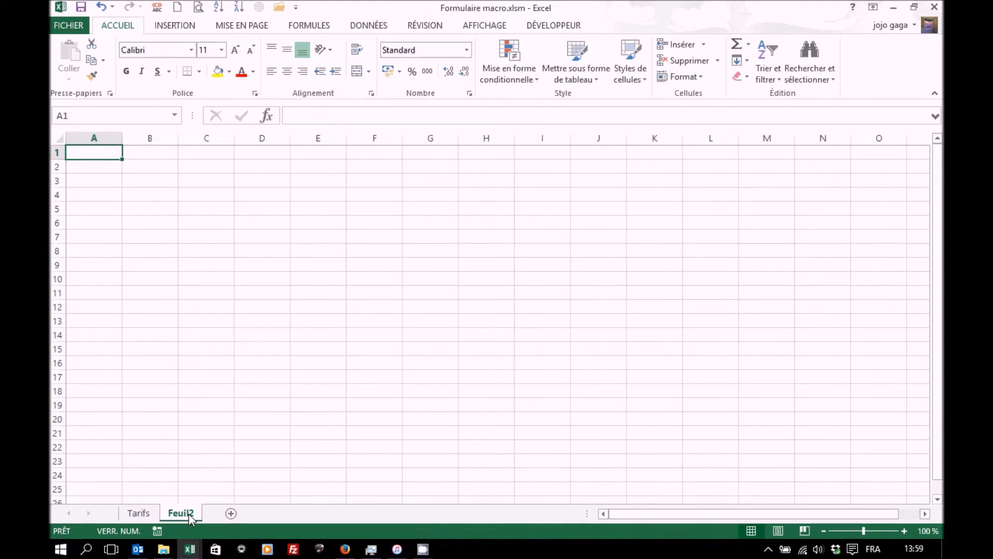
pyautogui.doubleClick(188, 513)
pyautogui.write('Formulaire')
pyautogui.press('Return')
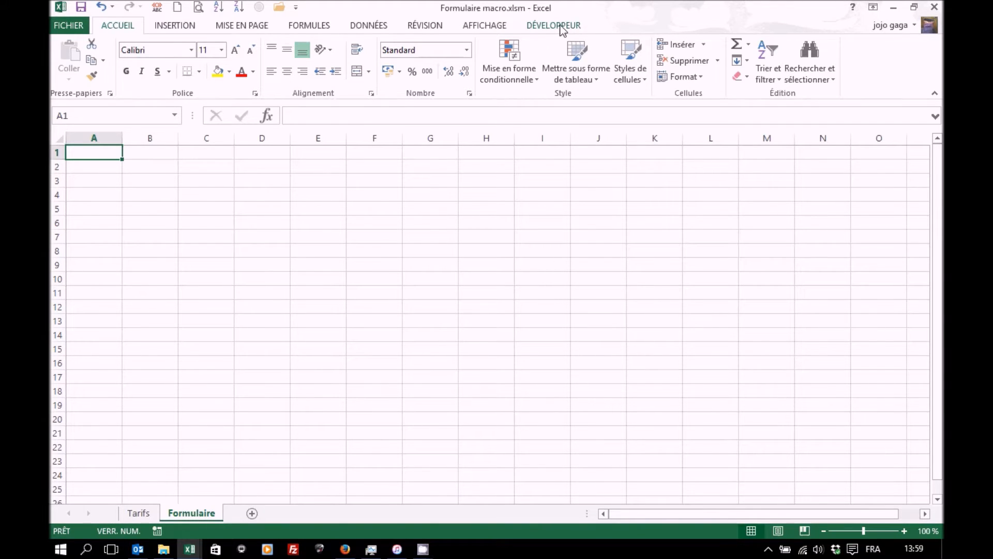
# Step: Check in the ribbon customization options whether the Développeur tab is enabled
pyautogui.click(69, 25)
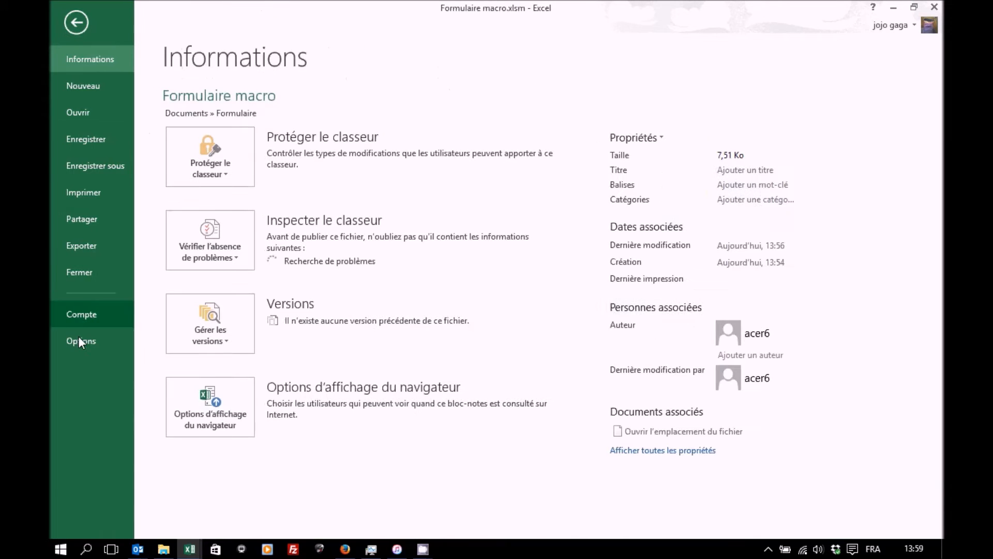
pyautogui.click(80, 340)
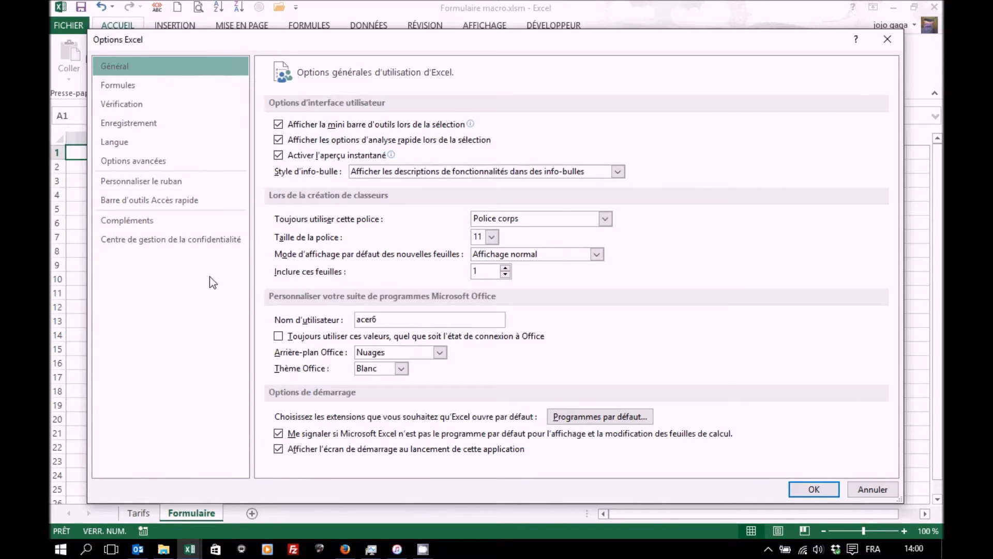
pyautogui.click(163, 182)
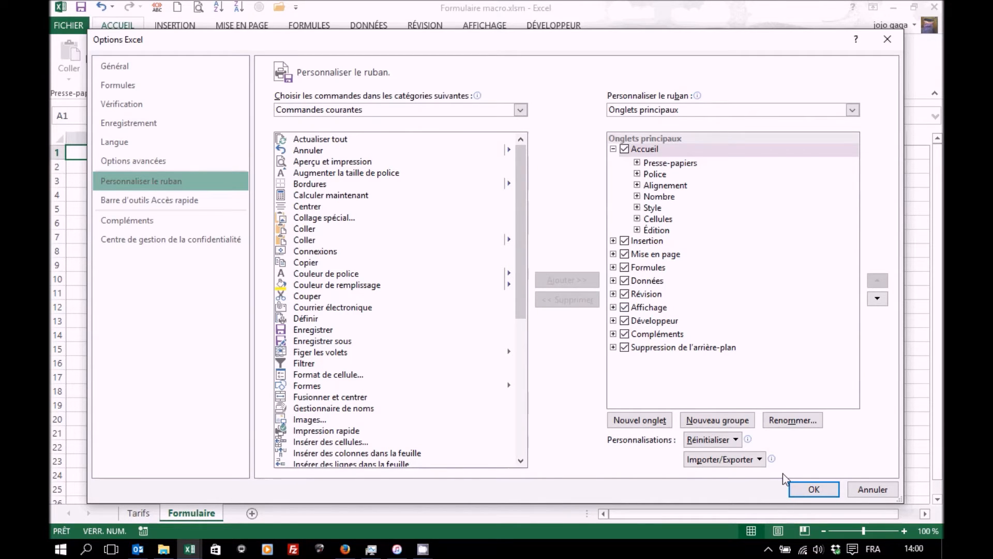
pyautogui.click(814, 489)
# Step: Widen columns A to C on the Formulaire sheet and enter the title Saisie du formulaire in A1
pyautogui.moveTo(160, 138); pyautogui.dragTo(365, 138)
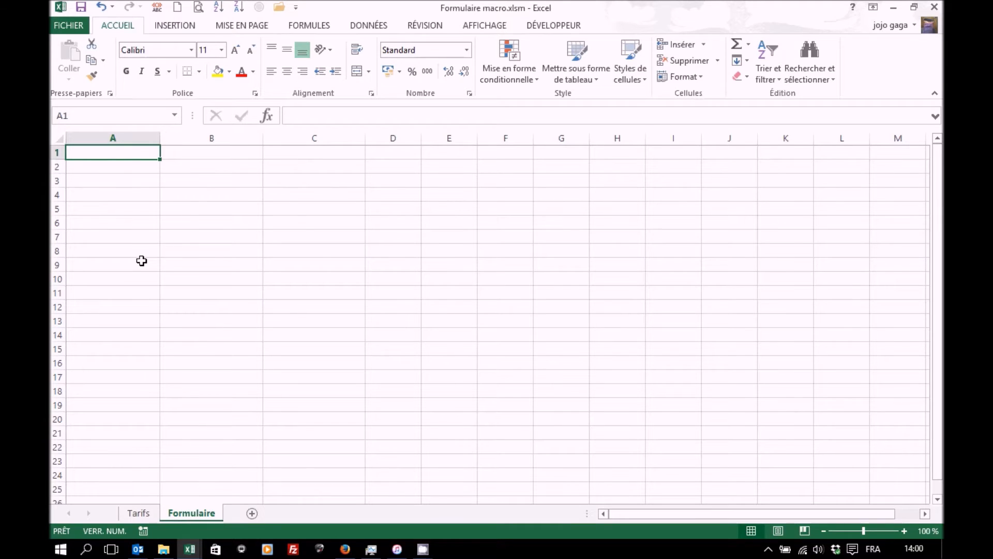
pyautogui.write('Saisie du')
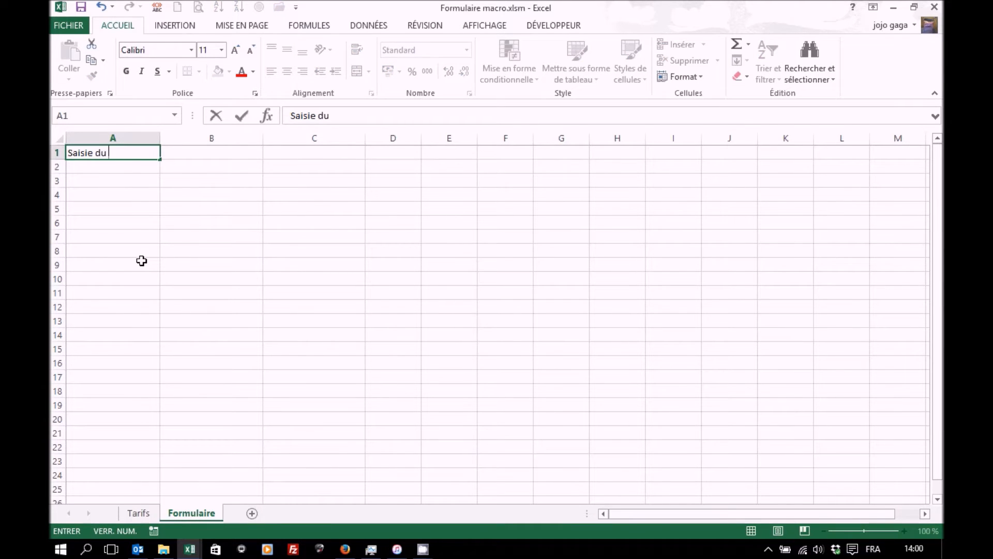
pyautogui.write(' formulaire')
pyautogui.hotkey('ctrl', 'Return')
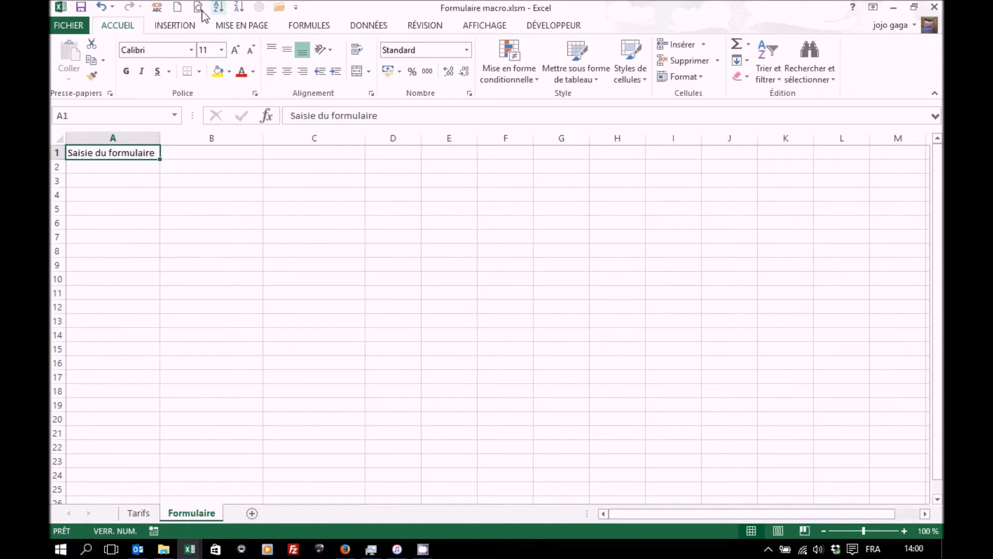
# Step: Format the title in A1 with the Algerian font, size 20, in standard blue
pyautogui.click(192, 50)
pyautogui.click(161, 147)
pyautogui.click(221, 50)
pyautogui.click(207, 173)
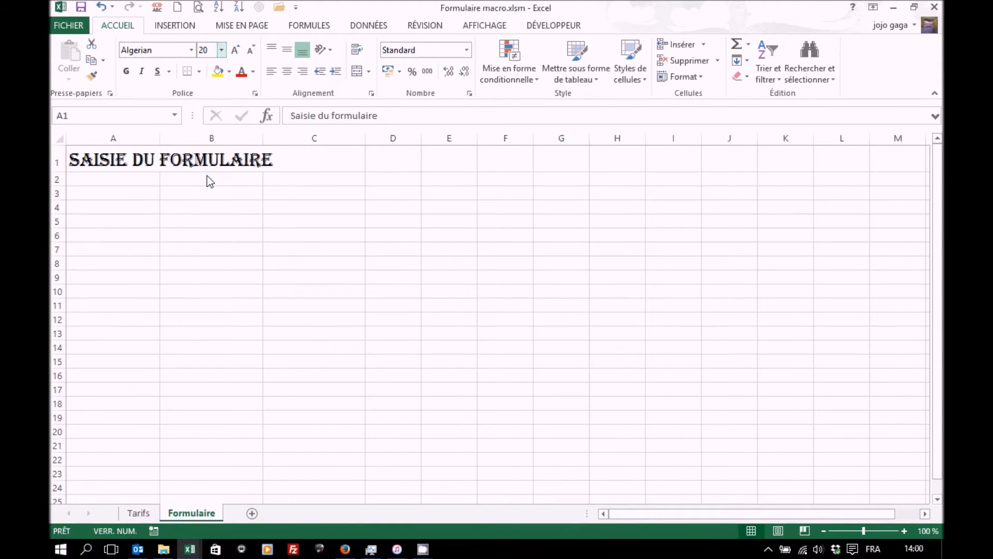
pyautogui.click(253, 71)
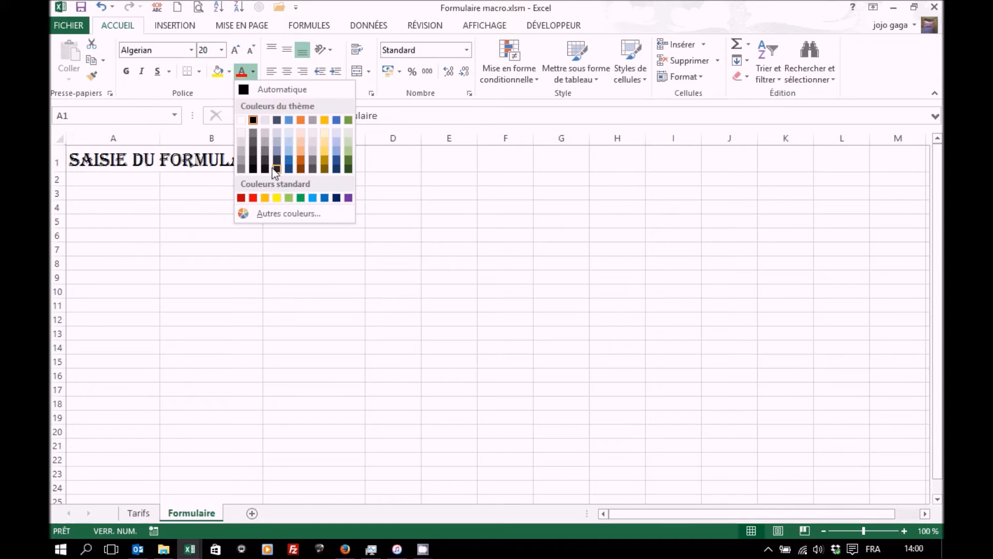
pyautogui.click(324, 197)
# Step: Align the title across A1:C1 with horizontal Centré sur plusieurs colonnes and vertical Centré
pyautogui.moveTo(146, 165); pyautogui.dragTo(315, 156)
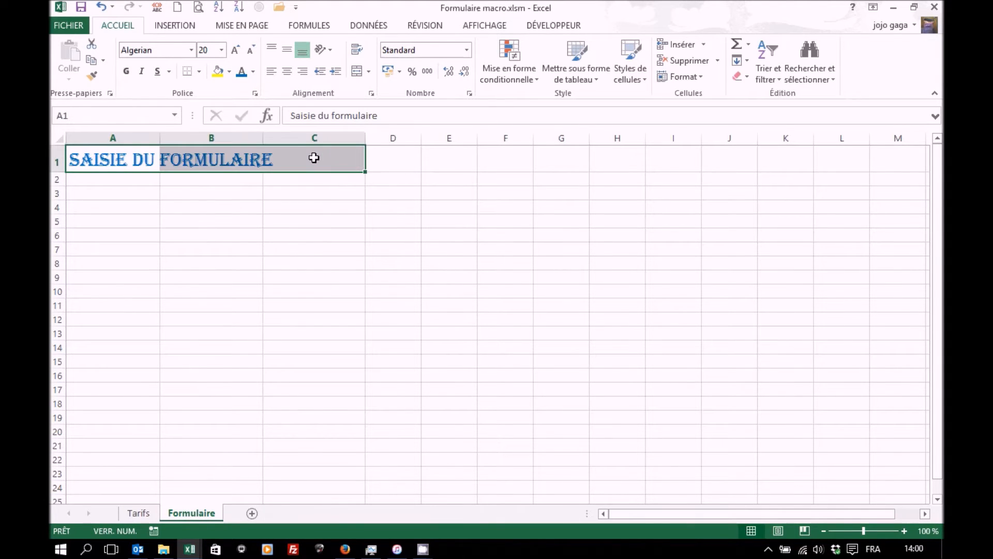
pyautogui.click(372, 94)
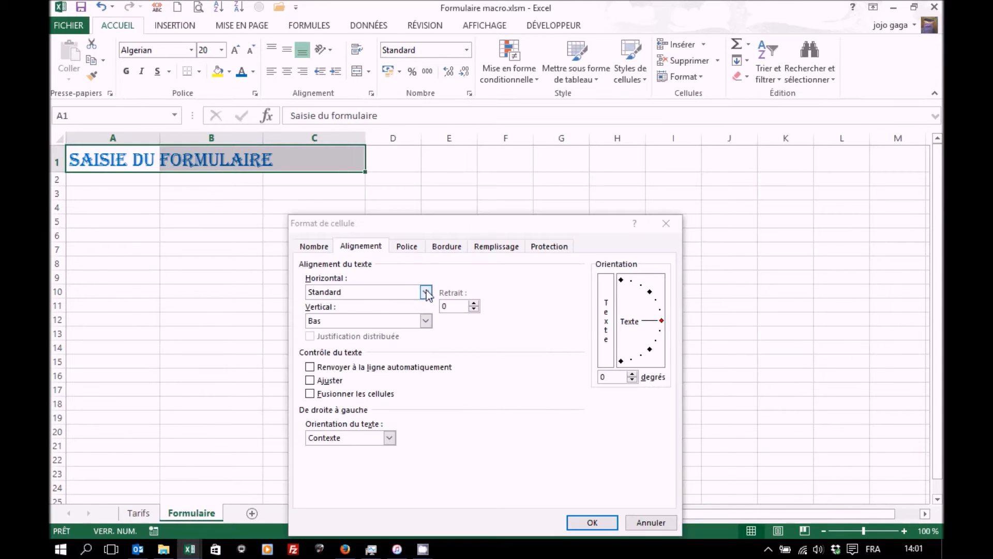
pyautogui.click(425, 292)
pyautogui.click(339, 360)
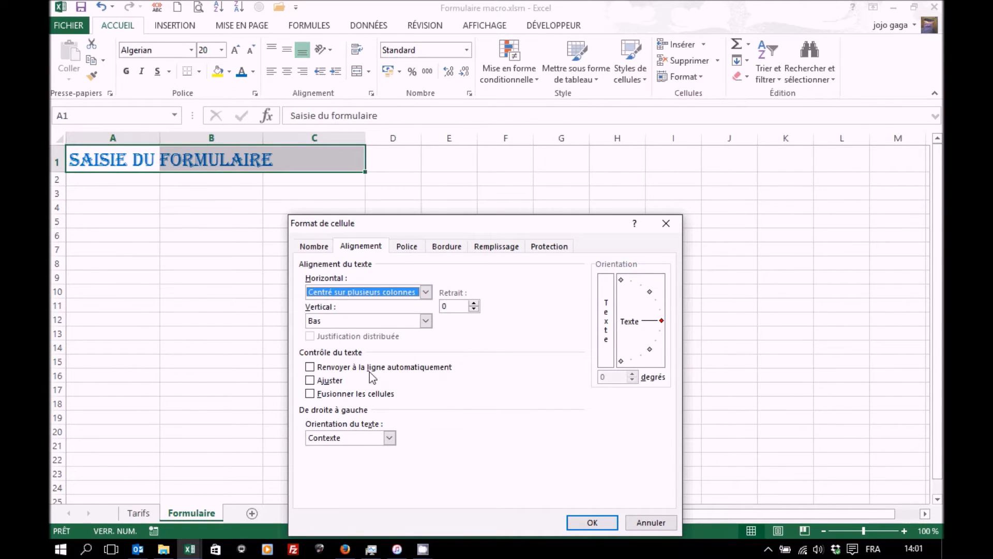
pyautogui.click(426, 321)
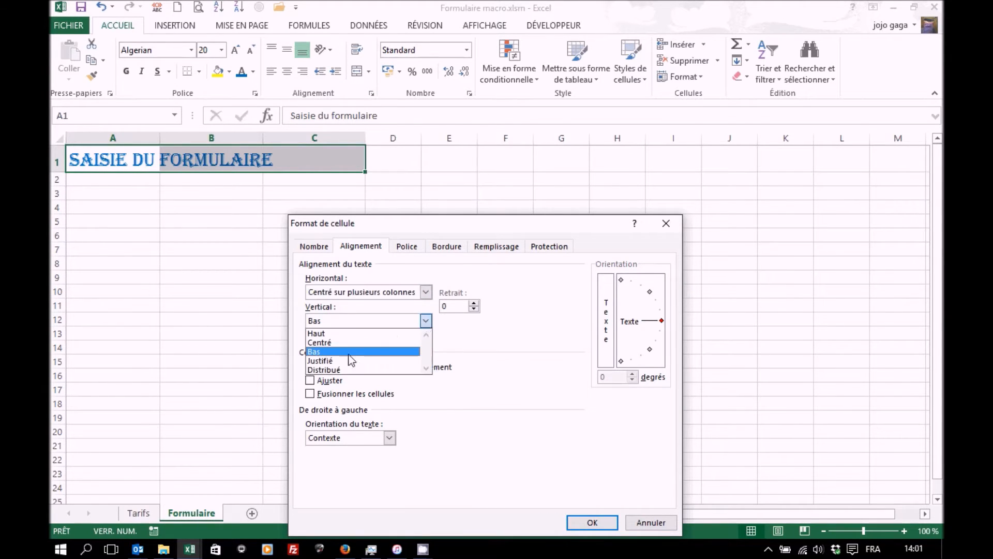
pyautogui.click(337, 343)
pyautogui.click(582, 522)
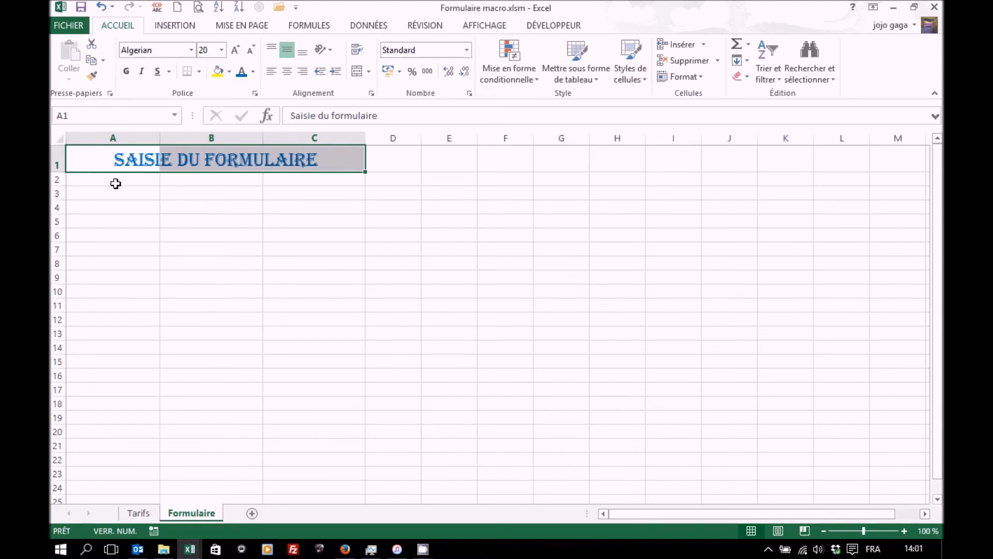
# Step: Enter the label "Nom :" in cell A3 of the form
pyautogui.moveTo(139, 192)
pyautogui.mouseDown()
pyautogui.moveTo(138, 159)
pyautogui.moveTo(141, 189)
pyautogui.mouseUp()
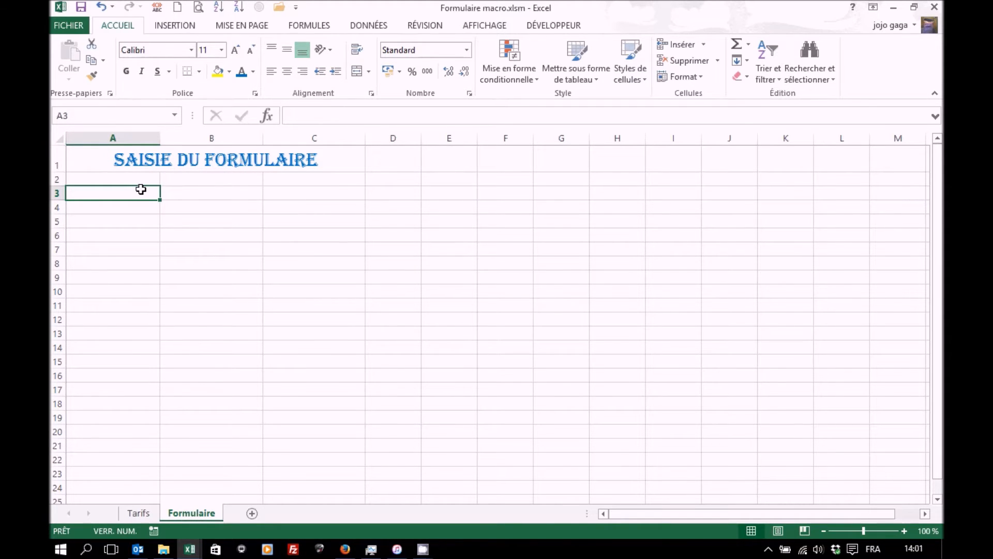
pyautogui.write('Nom :')
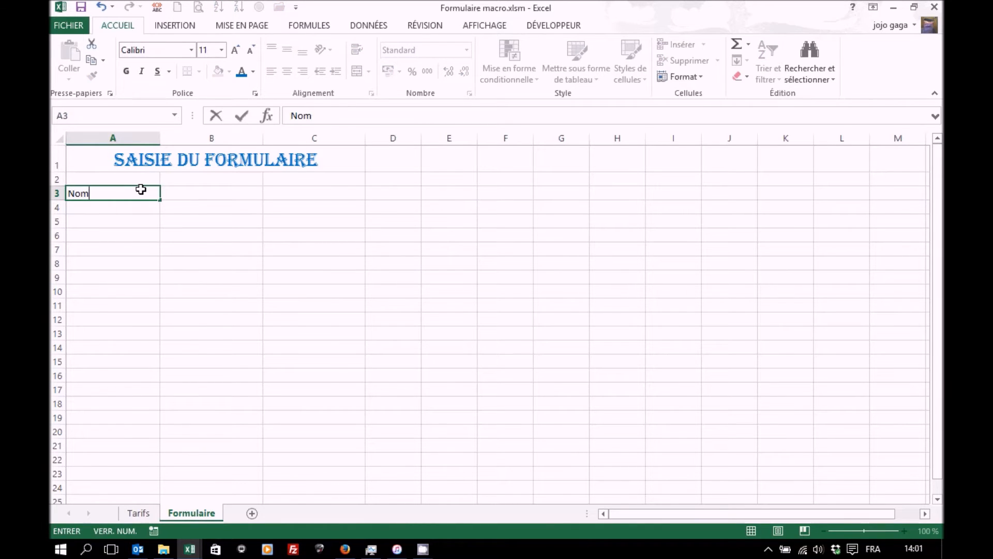
pyautogui.press('Tab')
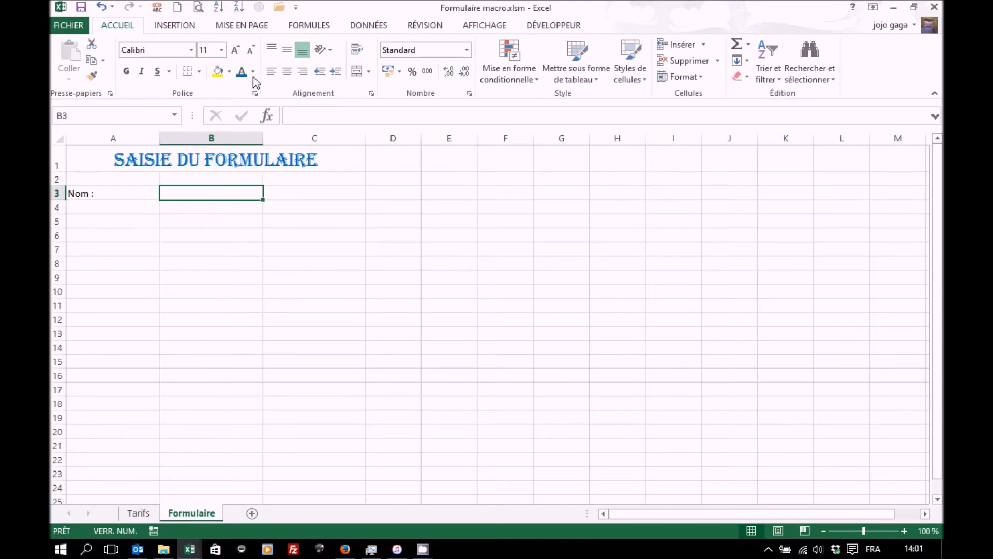
# Step: Fill cell B3 with light blue and frame it with thin top and left borders and thick bottom and right borders
pyautogui.click(229, 72)
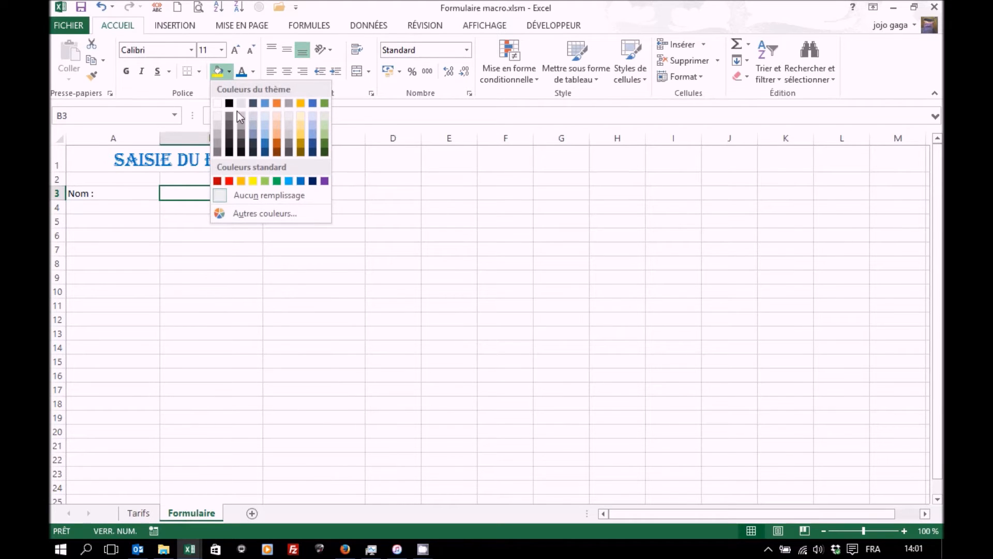
pyautogui.click(265, 137)
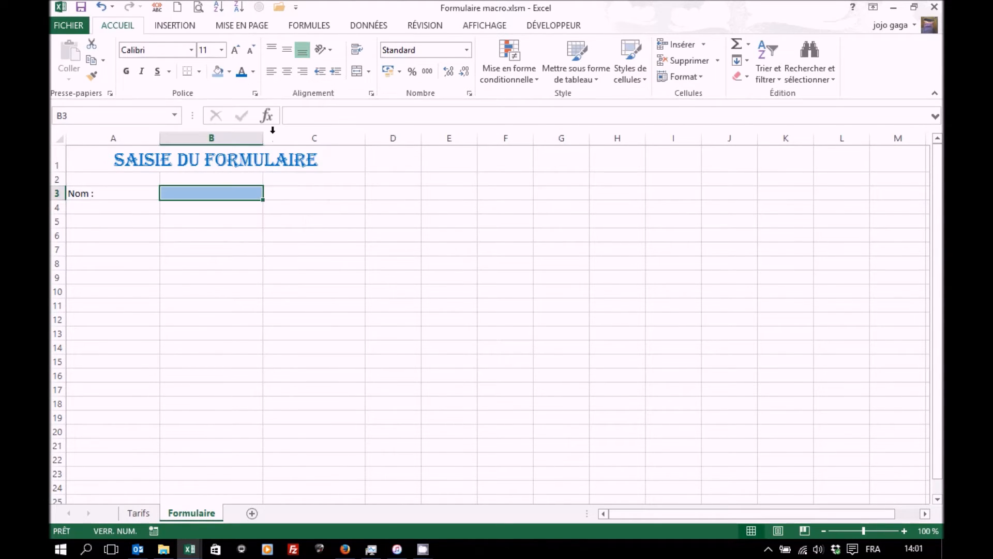
pyautogui.click(199, 73)
pyautogui.click(227, 427)
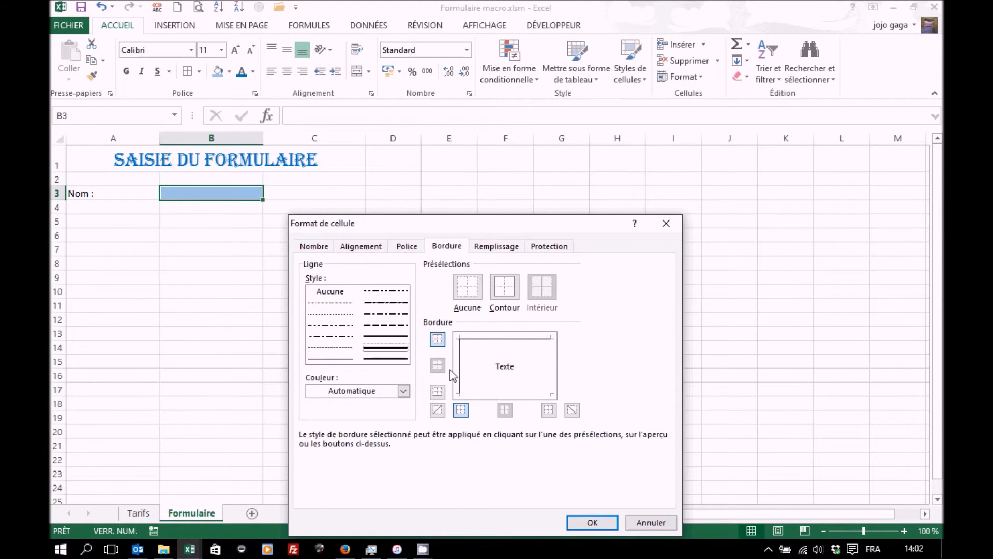
pyautogui.click(496, 393)
pyautogui.click(550, 368)
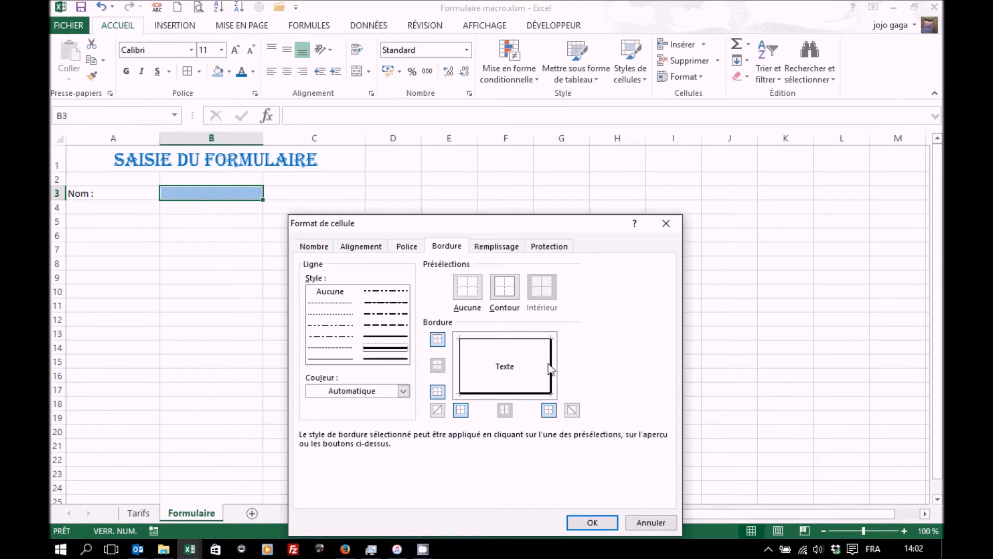
pyautogui.click(579, 519)
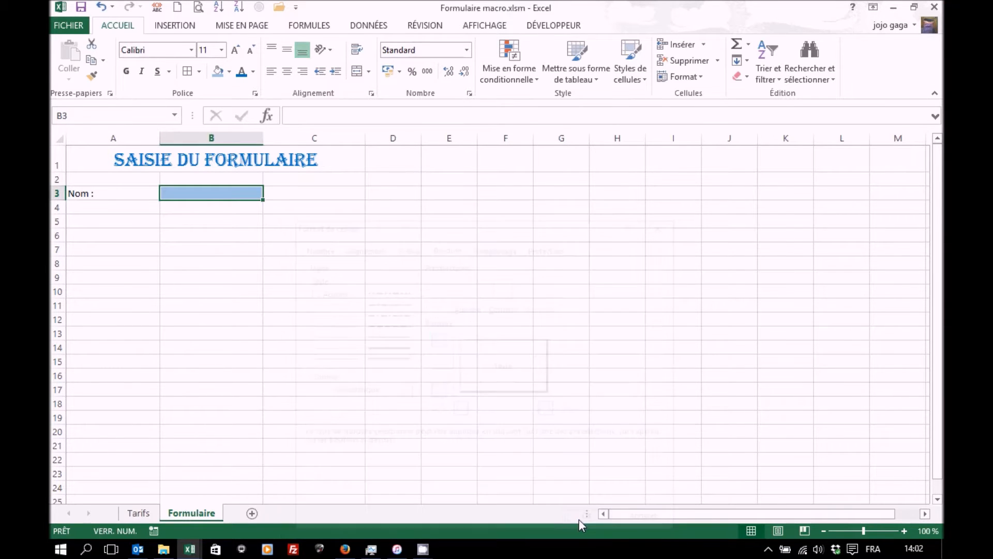
# Step: Enter the label "Destination :" in cell A5 and draw a combo box form control over cell B5
pyautogui.click(357, 364)
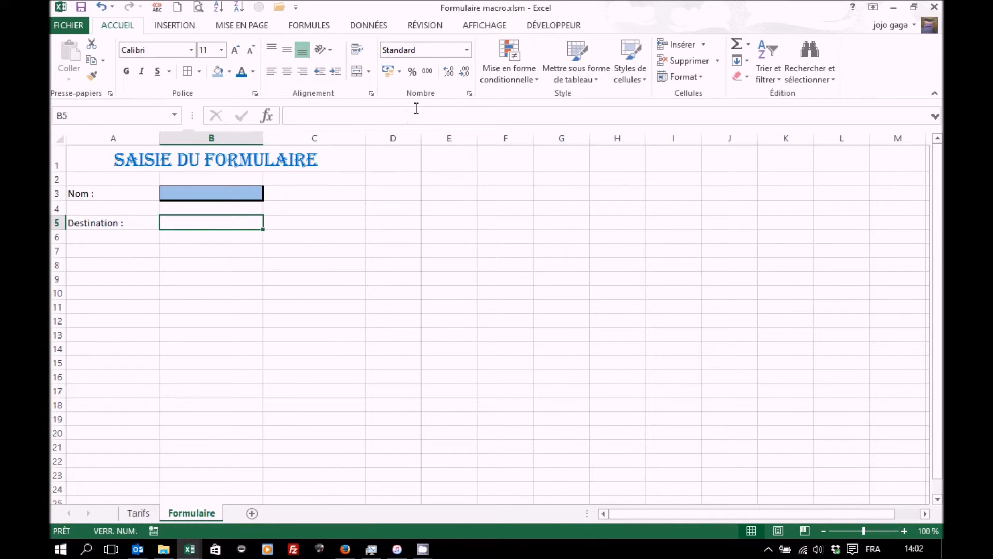
pyautogui.click(554, 25)
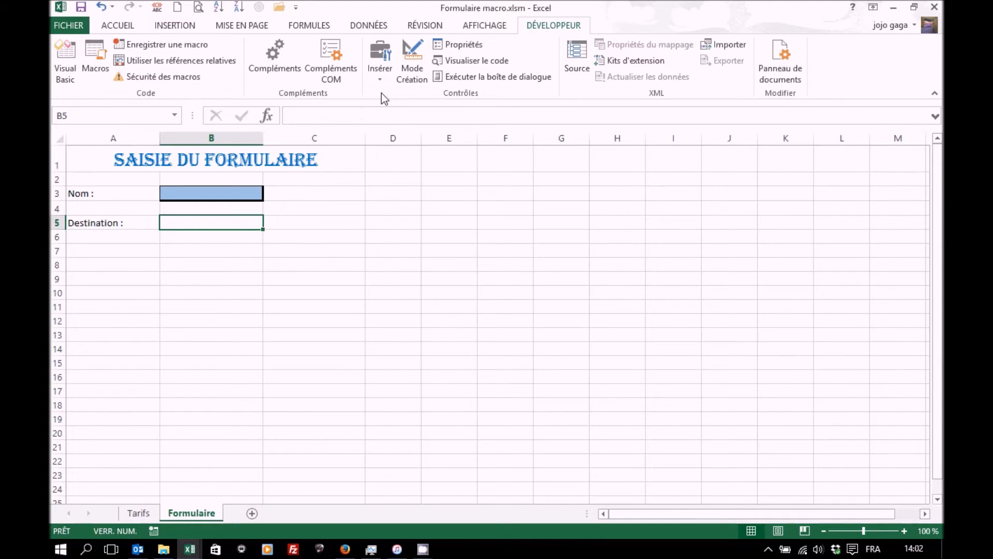
pyautogui.click(380, 76)
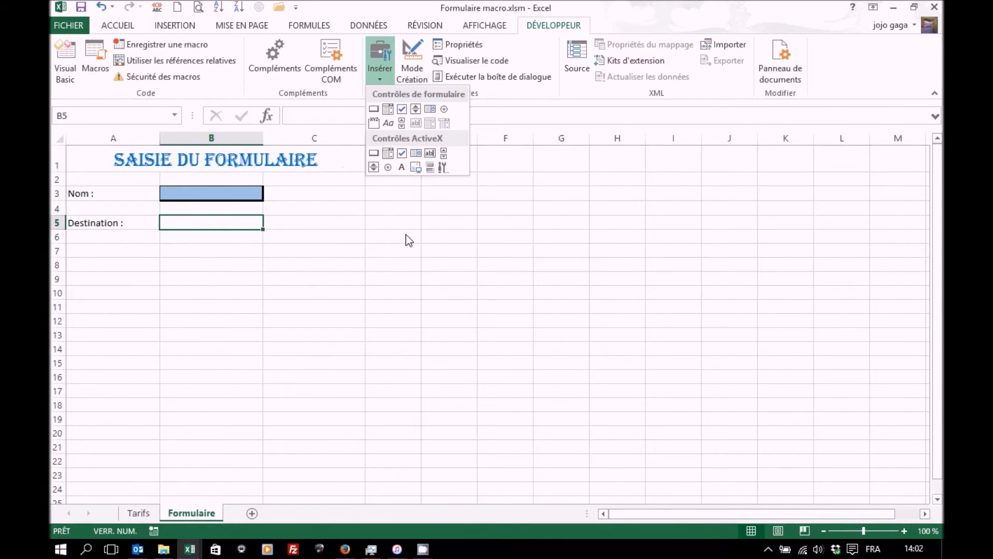
pyautogui.click(387, 110)
pyautogui.moveTo(162, 212); pyautogui.dragTo(253, 229)
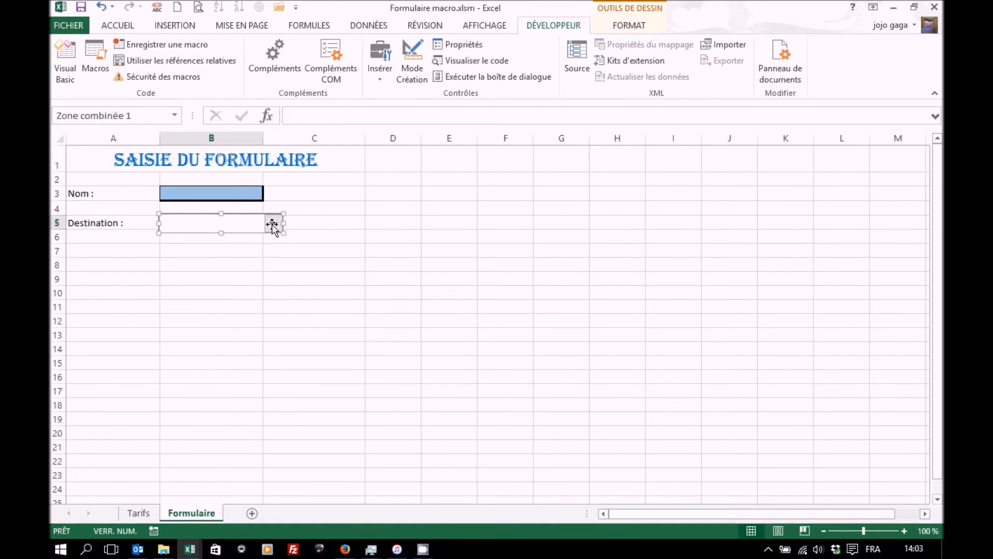
# Step: Set the combo box's input range to Tarifs!$A$2:$A$8 and its linked cell to $J$5
pyautogui.rightClick(272, 224)
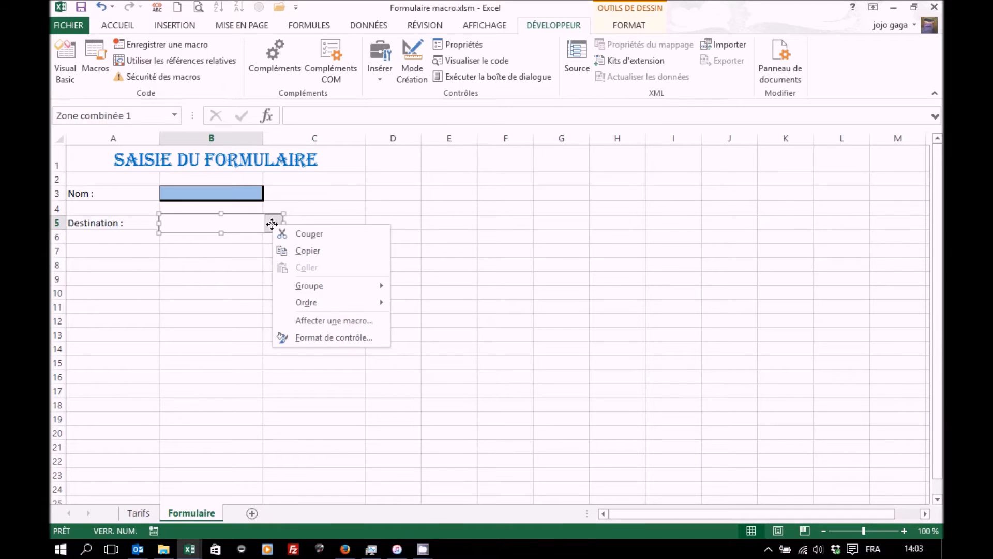
pyautogui.click(327, 339)
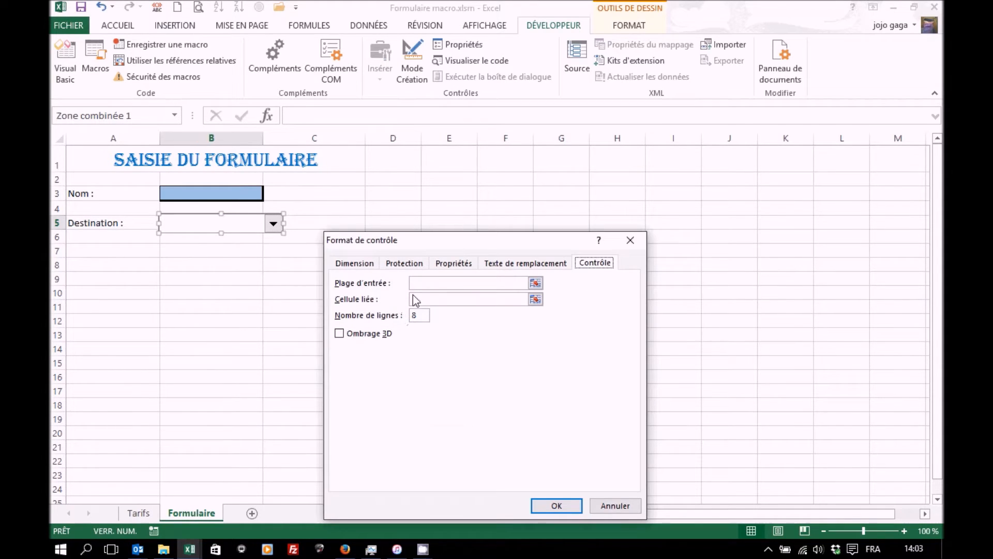
pyautogui.click(426, 284)
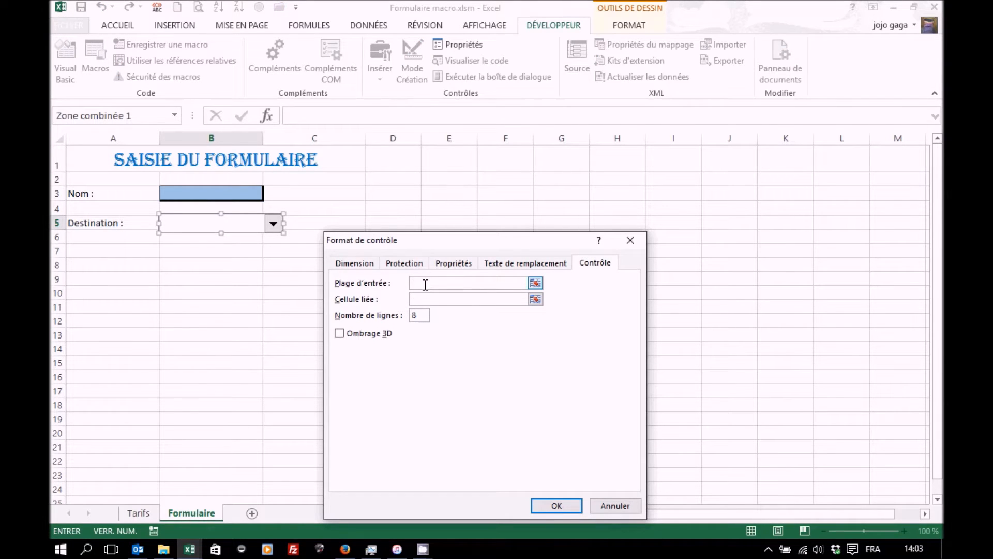
pyautogui.click(138, 514)
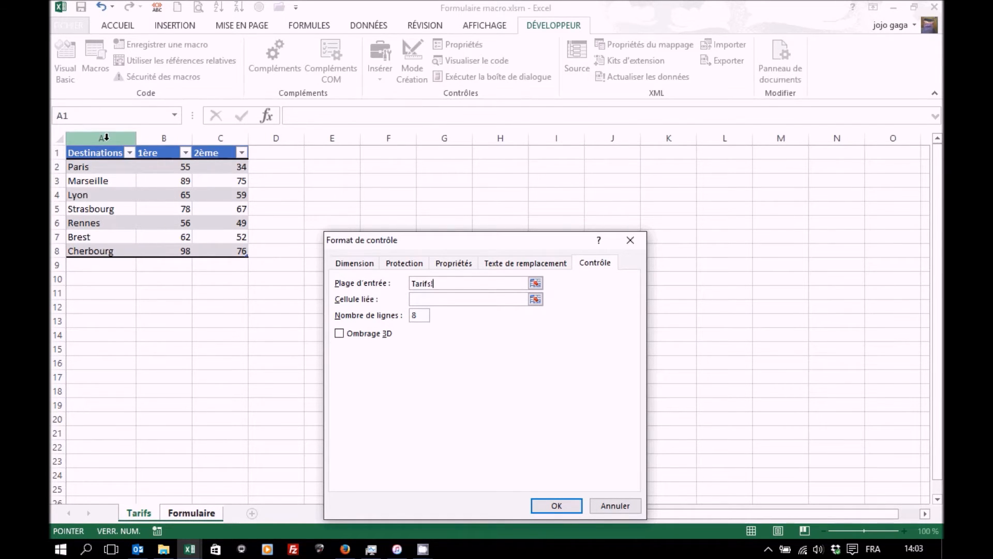
pyautogui.moveTo(85, 167); pyautogui.dragTo(88, 251)
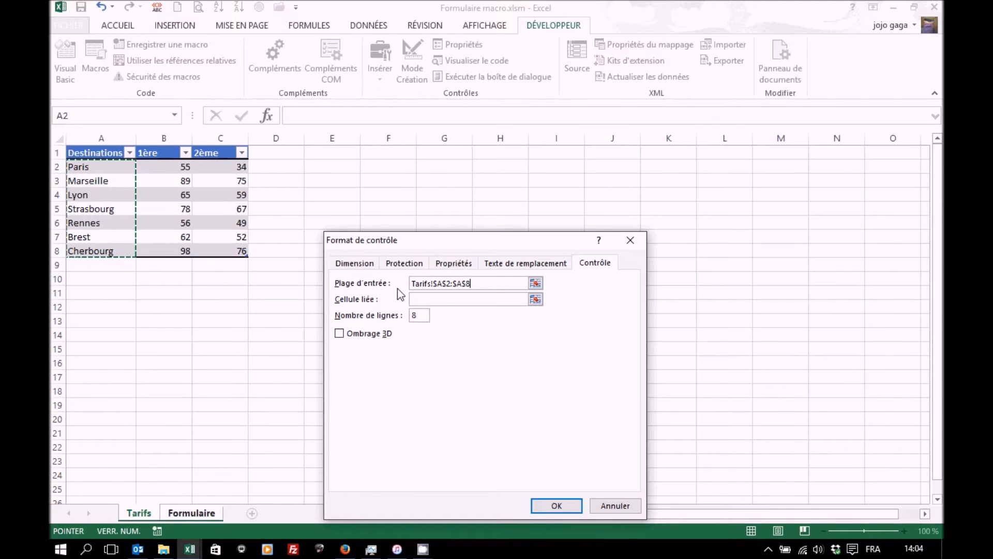
pyautogui.click(413, 300)
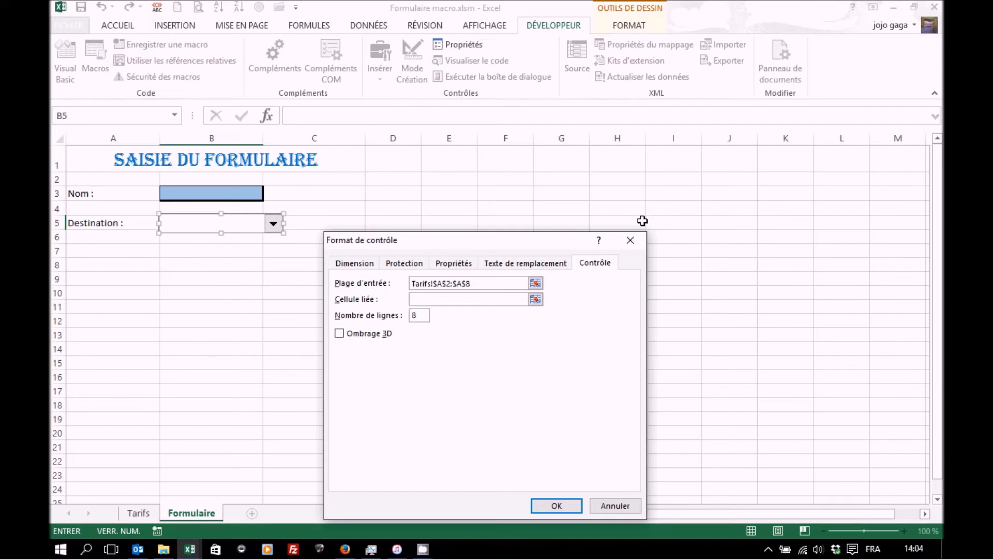
pyautogui.click(721, 222)
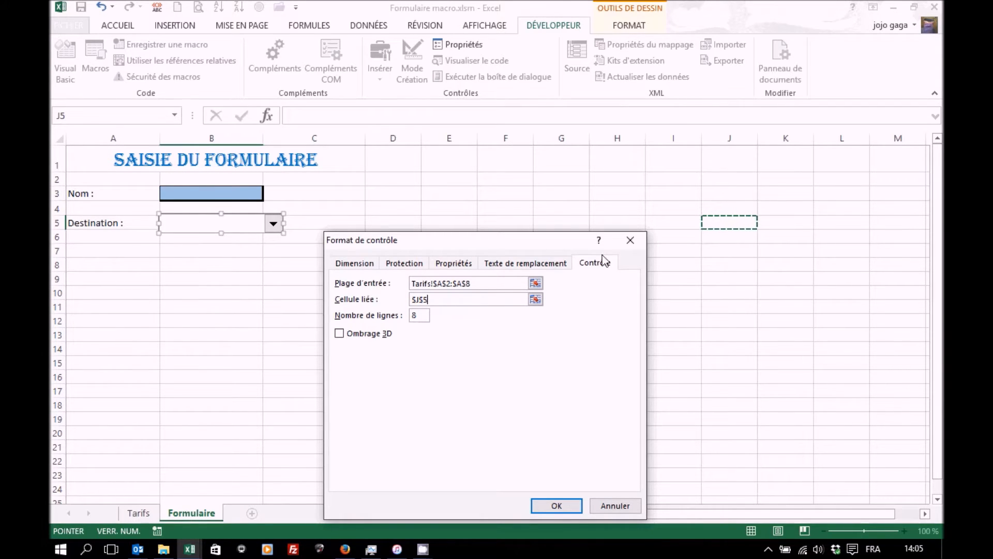
pyautogui.click(542, 505)
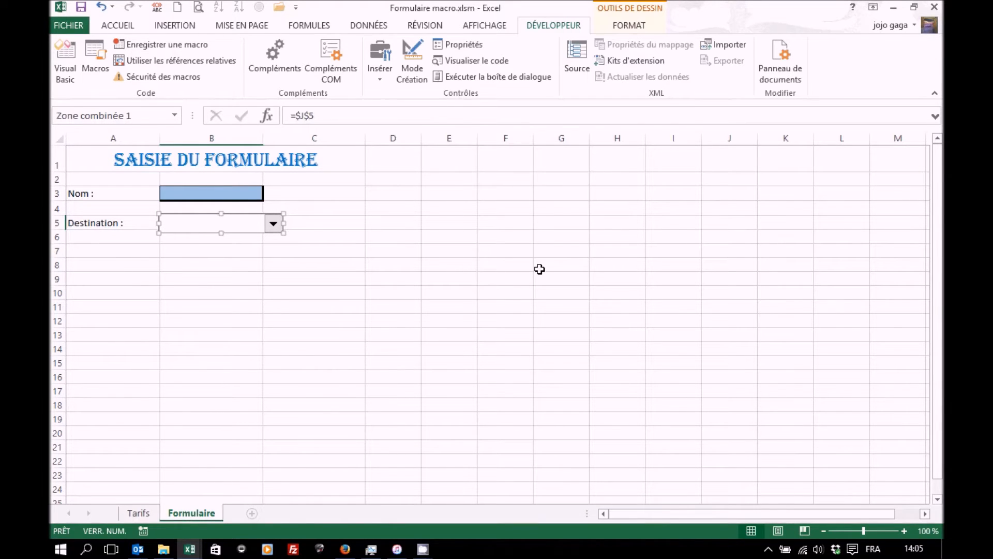
# Step: Choose Strasbourg in the Destination combo box to test its list
pyautogui.click(357, 268)
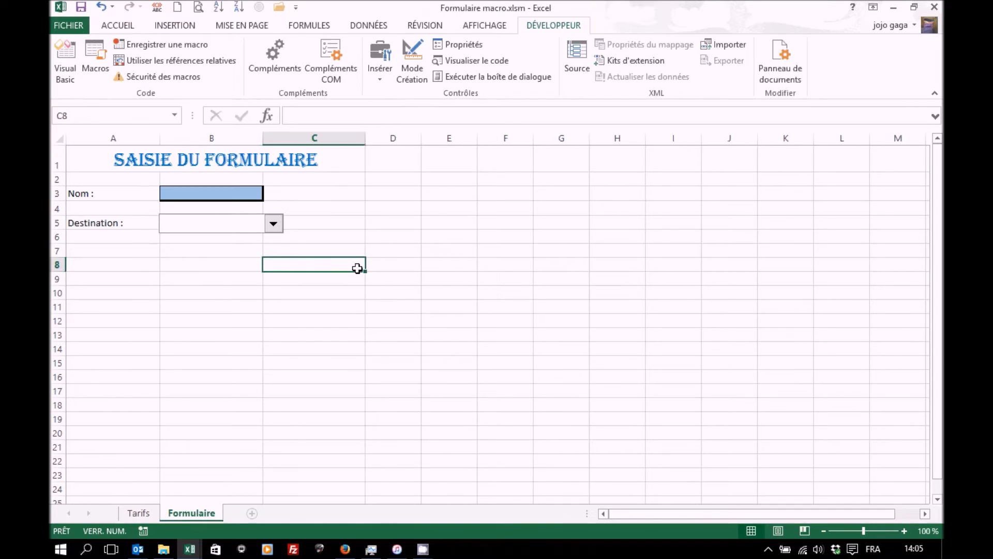
pyautogui.click(274, 224)
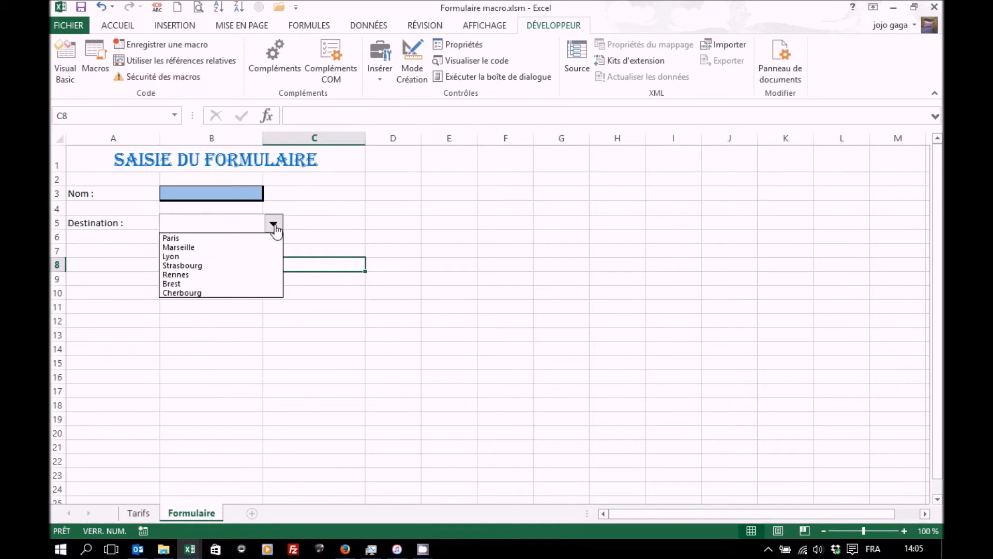
pyautogui.click(198, 265)
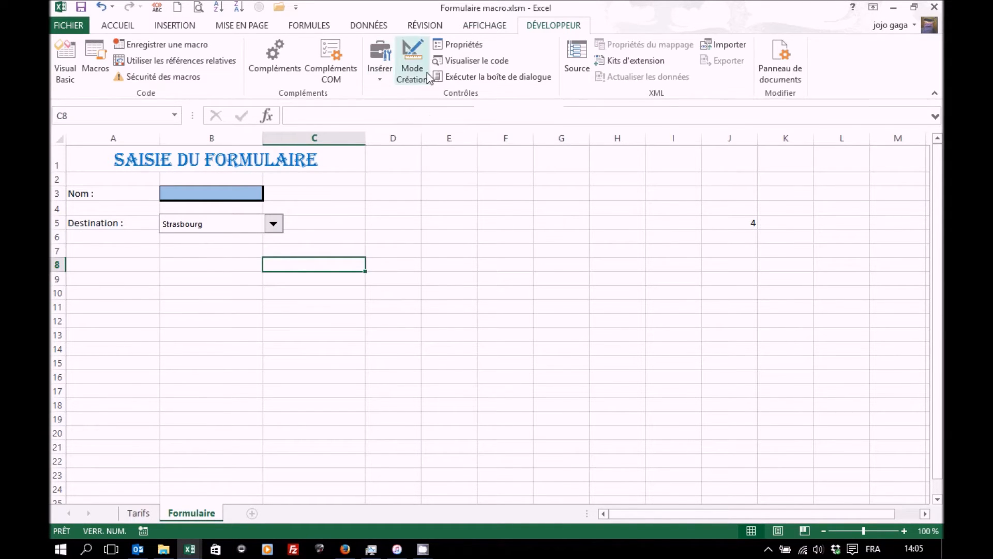
# Step: Draw a group box form control below the Destination row, spanning about rows 7 to 13 from column A into C, and title it Classe
pyautogui.click(377, 79)
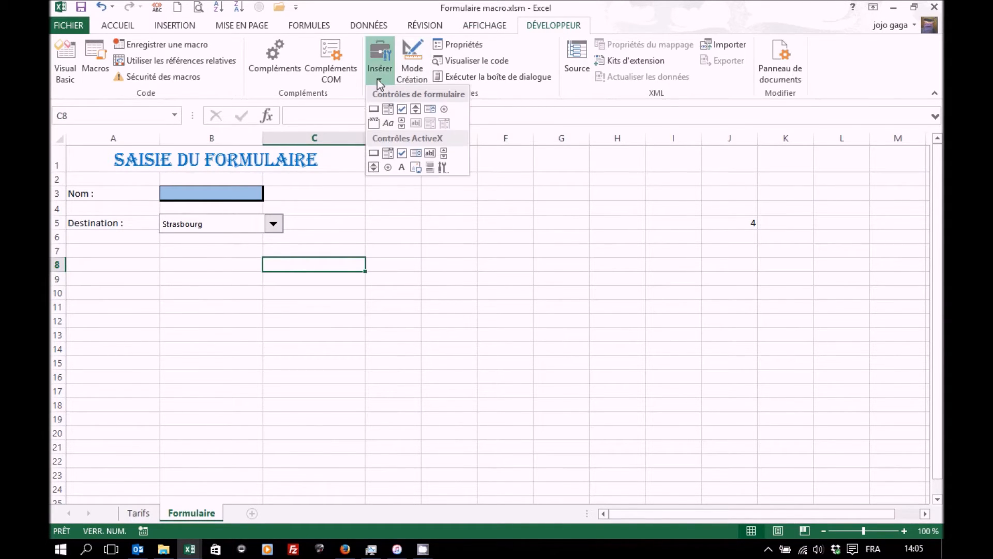
pyautogui.click(374, 122)
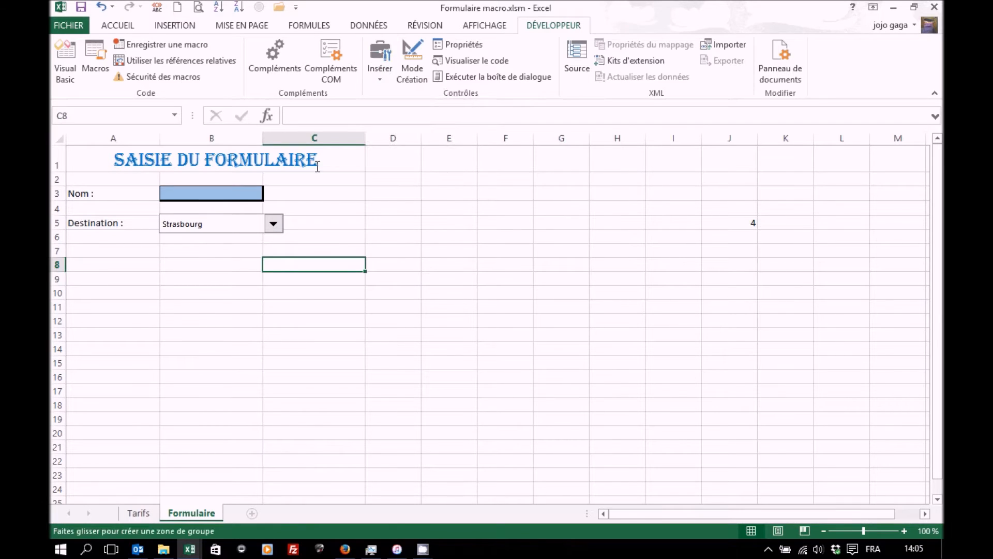
pyautogui.moveTo(81, 243); pyautogui.dragTo(293, 342)
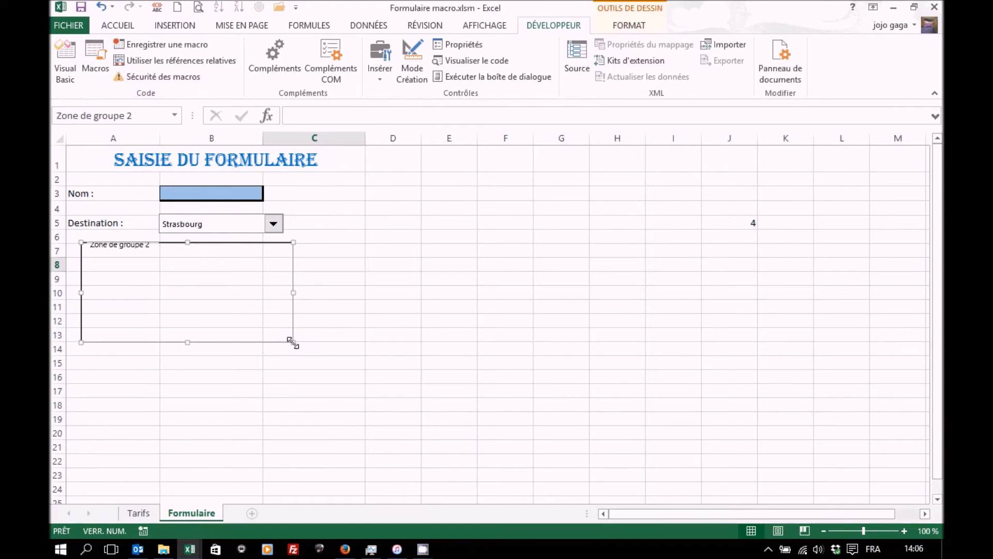
pyautogui.click(150, 247)
pyautogui.press('Delete')
pyautogui.press('Delete')
pyautogui.press('Delete')
pyautogui.press('Delete')
pyautogui.press('Delete')
pyautogui.press('Delete')
pyautogui.press('Delete')
pyautogui.press('Delete')
pyautogui.press('Delete')
pyautogui.press('Delete')
pyautogui.press('Delete')
pyautogui.press('Delete')
pyautogui.press('Delete')
pyautogui.press('Delete')
pyautogui.press('Delete')
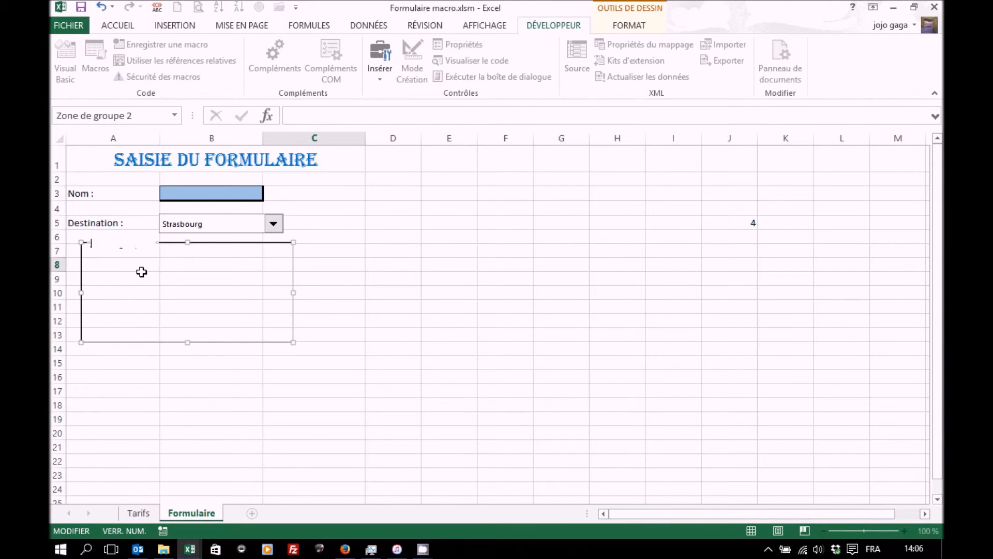
pyautogui.write('Classe')
# Step: Insert an option button form control near the top of the Classe group box and place a copy directly below it at row 10
pyautogui.click(381, 79)
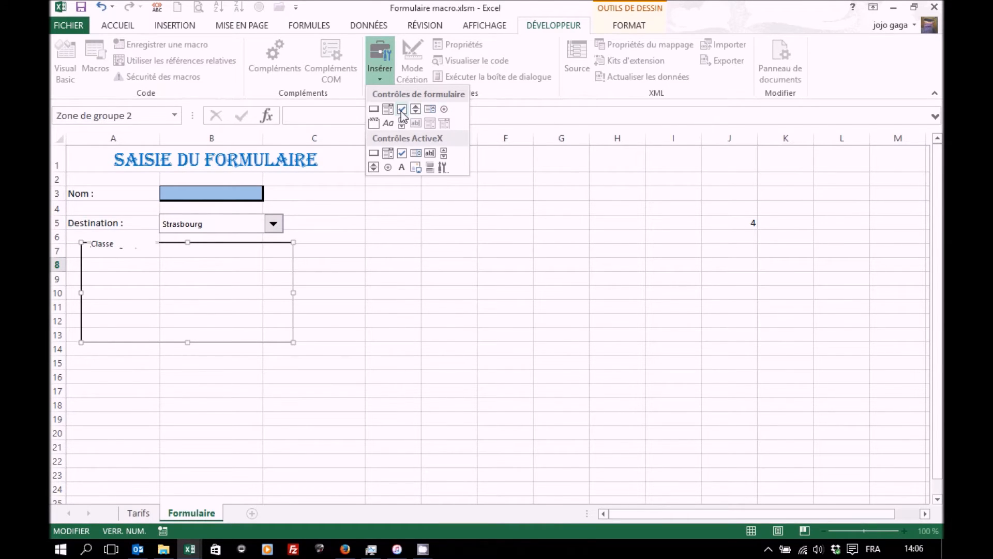
pyautogui.click(444, 109)
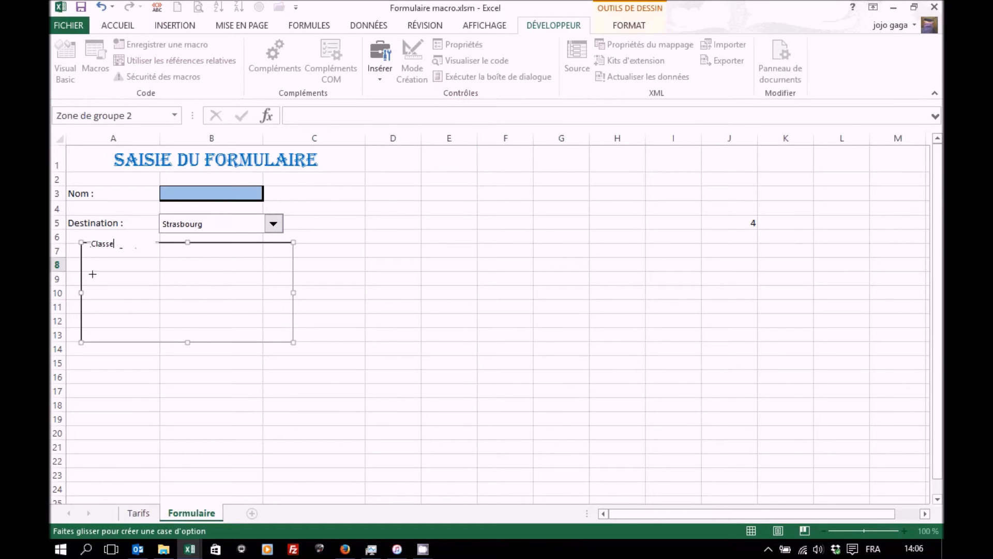
pyautogui.click(104, 257)
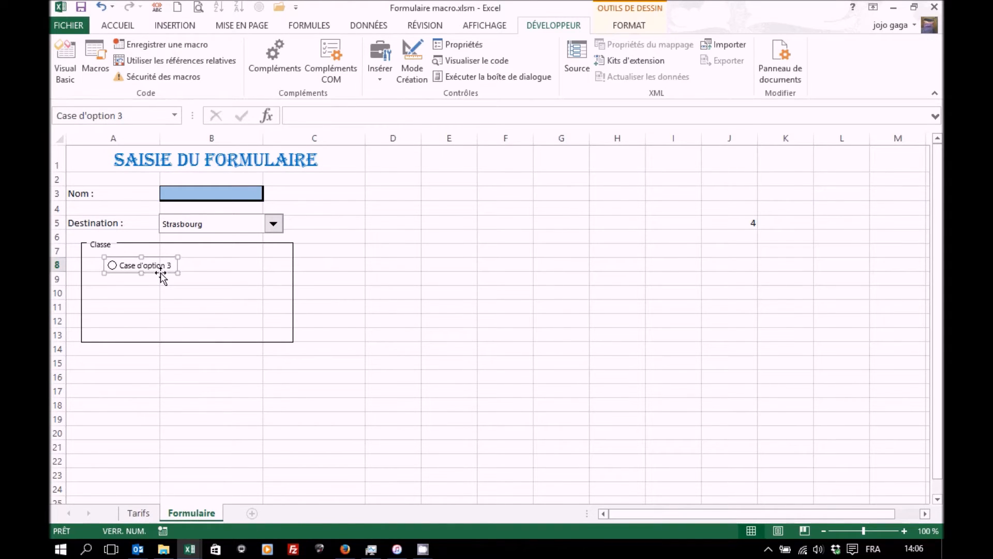
pyautogui.moveTo(161, 273); pyautogui.dragTo(161, 300)
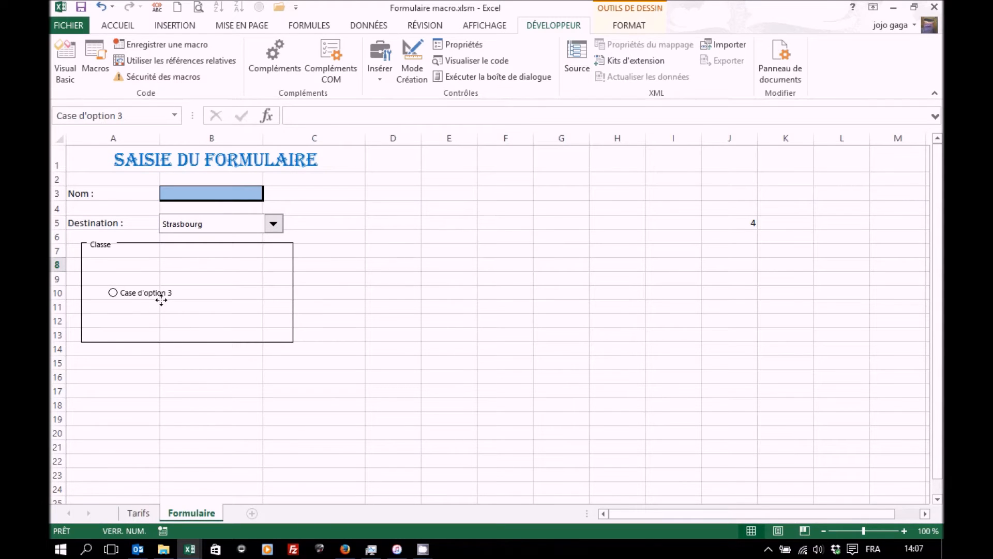
pyautogui.press('ctrl')
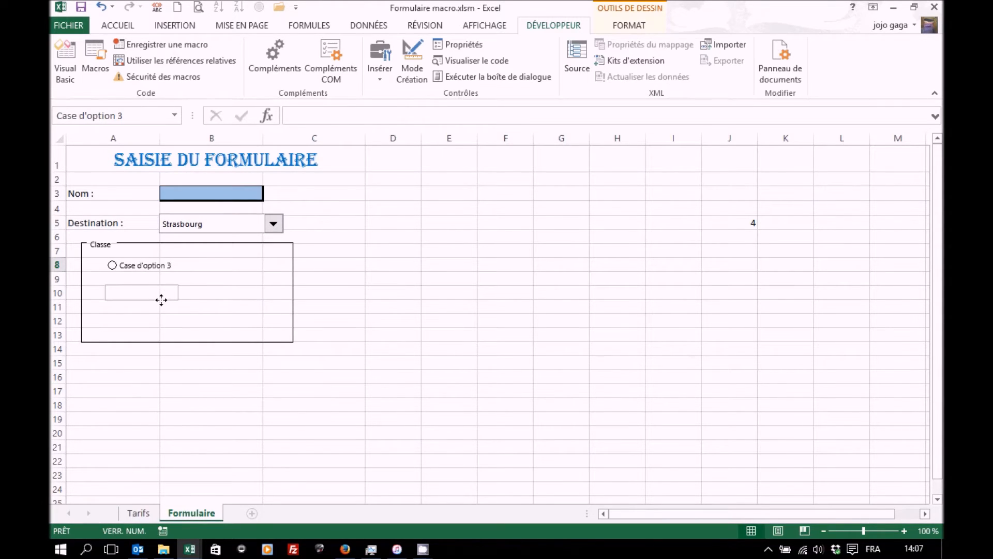
pyautogui.moveTo(161, 300); pyautogui.dragTo(161, 300)
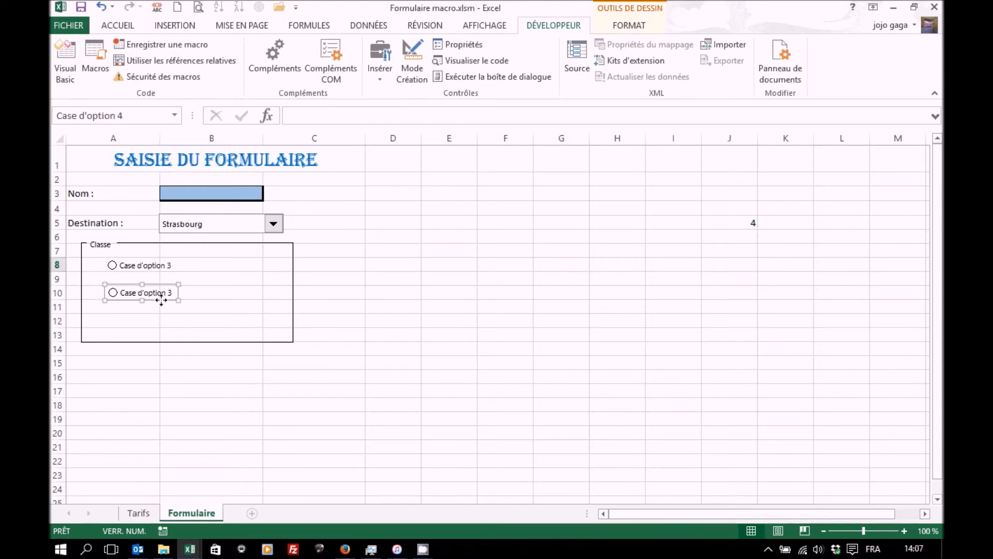
# Step: Replace the label of the upper option button in the Classe group box with "1ère classe"
pyautogui.rightClick(127, 269)
pyautogui.press('Escape')
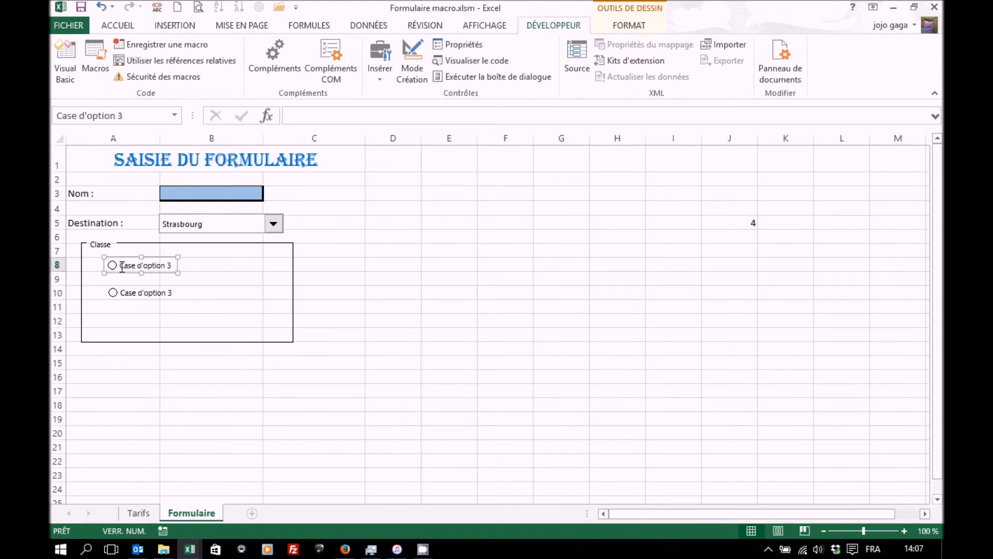
pyautogui.click(120, 266)
pyautogui.press('Delete')
pyautogui.press('Delete')
pyautogui.press('Delete')
pyautogui.press('Delete')
pyautogui.press('Delete')
pyautogui.press('Delete')
pyautogui.press('Delete')
pyautogui.press('Delete')
pyautogui.press('Delete')
pyautogui.press('Delete')
pyautogui.press('Delete')
pyautogui.press('Delete')
pyautogui.press('Delete')
pyautogui.press('Delete')
pyautogui.press('Delete')
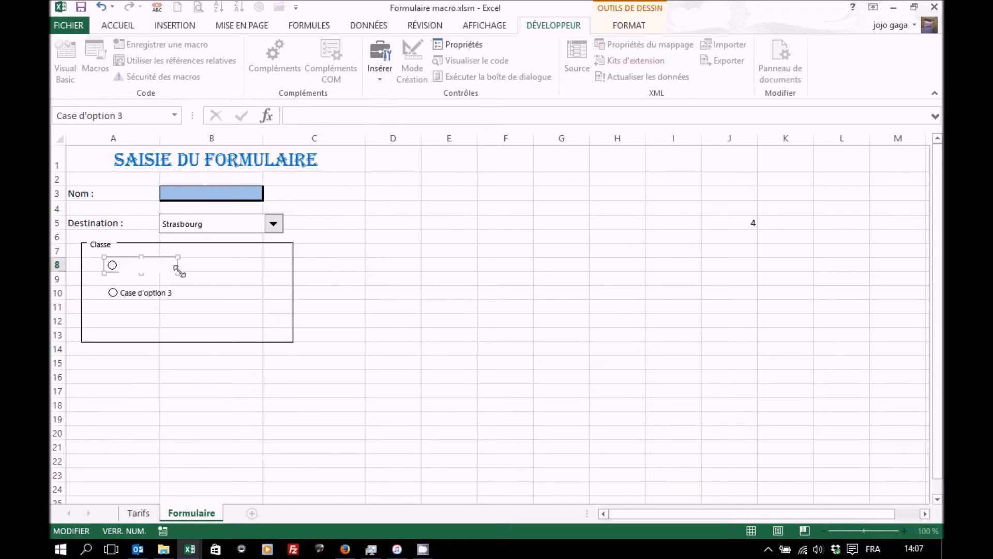
pyautogui.write('1ère classe')
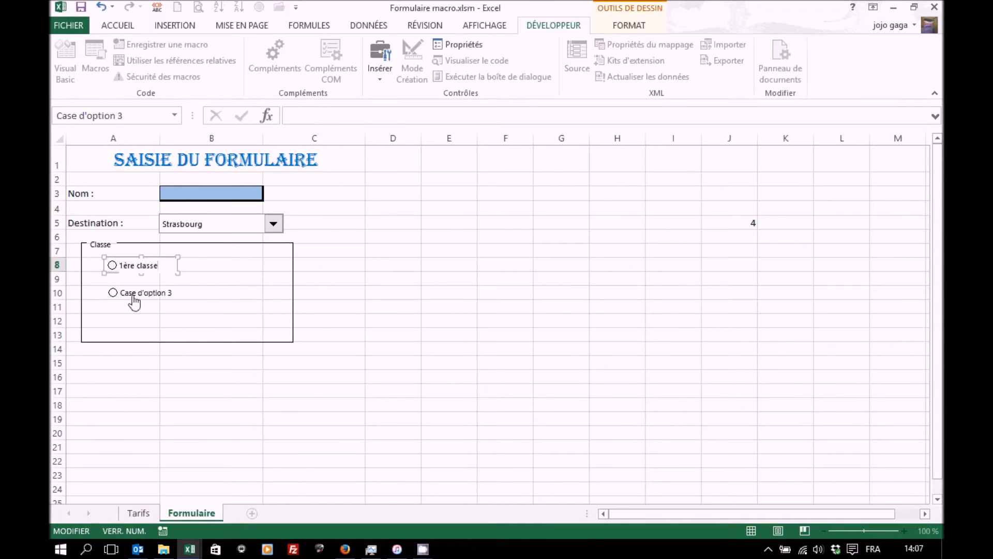
# Step: Replace the label of the lower option button in the Classe group box with "2nde classe"
pyautogui.rightClick(133, 298)
pyautogui.click(128, 294)
pyautogui.click(123, 294)
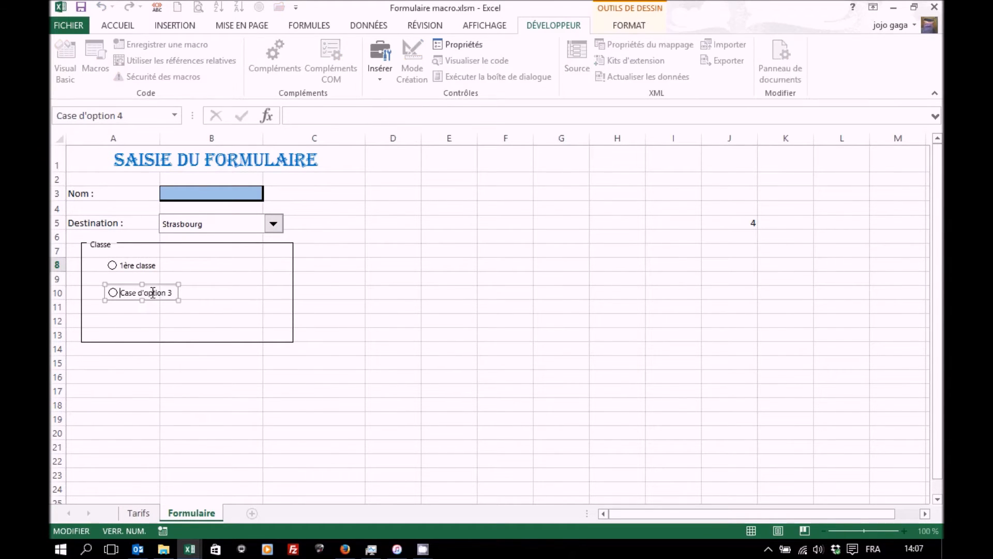
pyautogui.press('Delete')
pyautogui.press('Delete')
pyautogui.press('Delete')
pyautogui.press('Delete')
pyautogui.press('Delete')
pyautogui.press('Delete')
pyautogui.press('Delete')
pyautogui.press('Delete')
pyautogui.press('Delete')
pyautogui.press('Delete')
pyautogui.press('Delete')
pyautogui.press('Delete')
pyautogui.press('Delete')
pyautogui.press('Delete')
pyautogui.press('Delete')
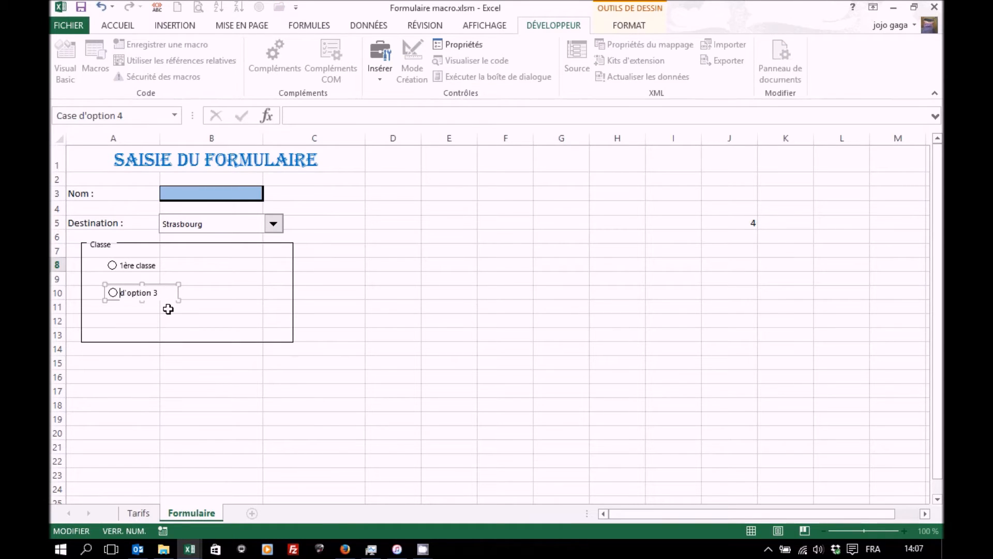
pyautogui.write('2nde classe')
# Step: Link the 2nde classe option button to cell $J$10 and set its value to Activée
pyautogui.rightClick(164, 286)
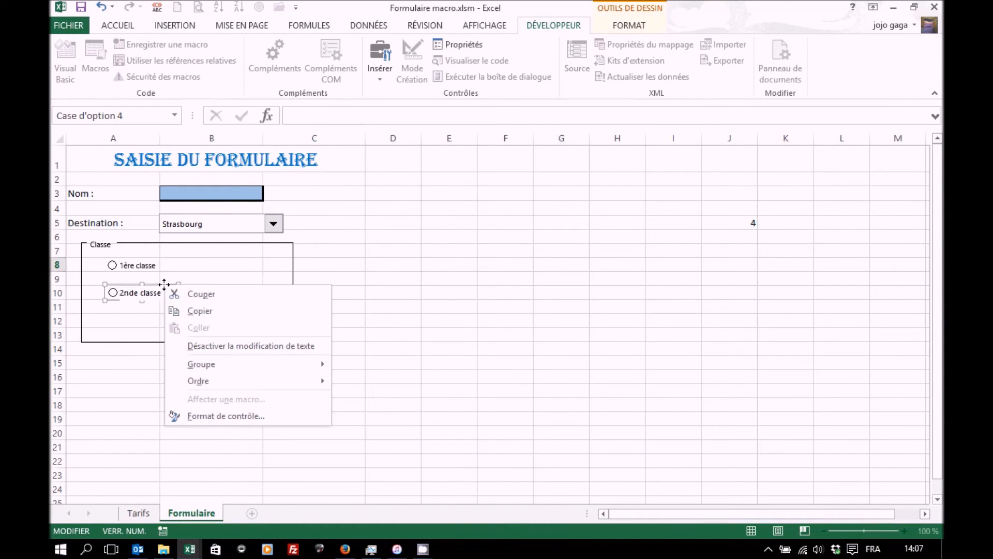
pyautogui.click(235, 416)
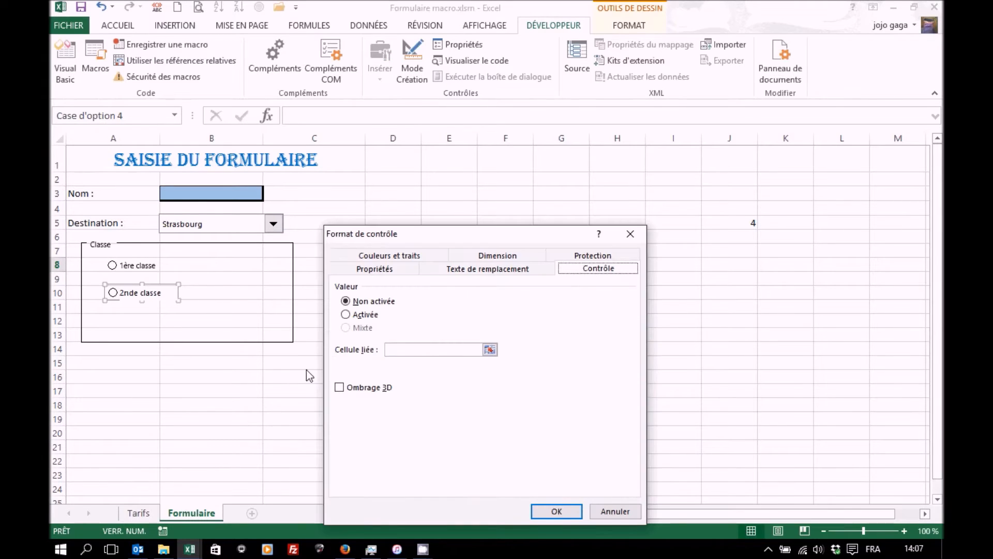
pyautogui.click(398, 353)
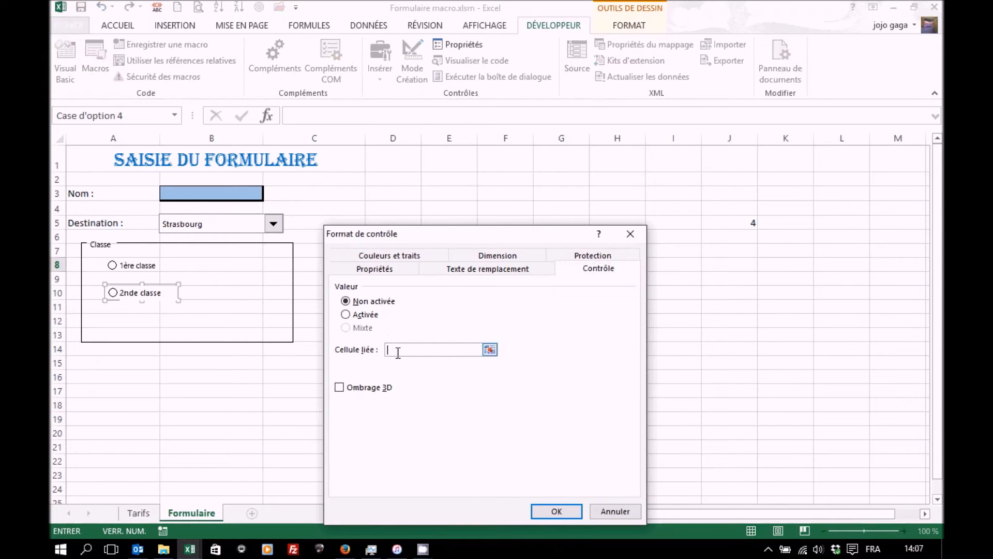
pyautogui.click(736, 293)
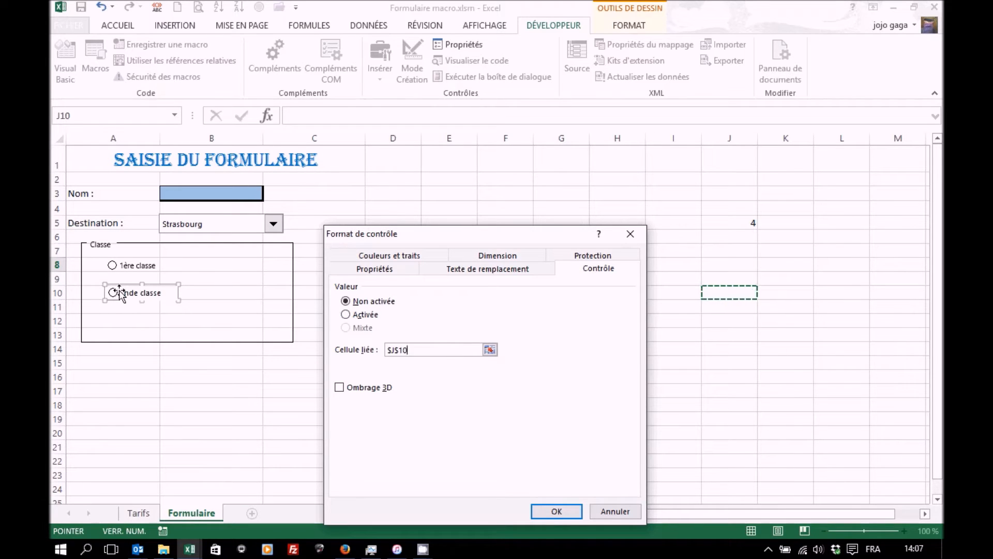
pyautogui.click(345, 314)
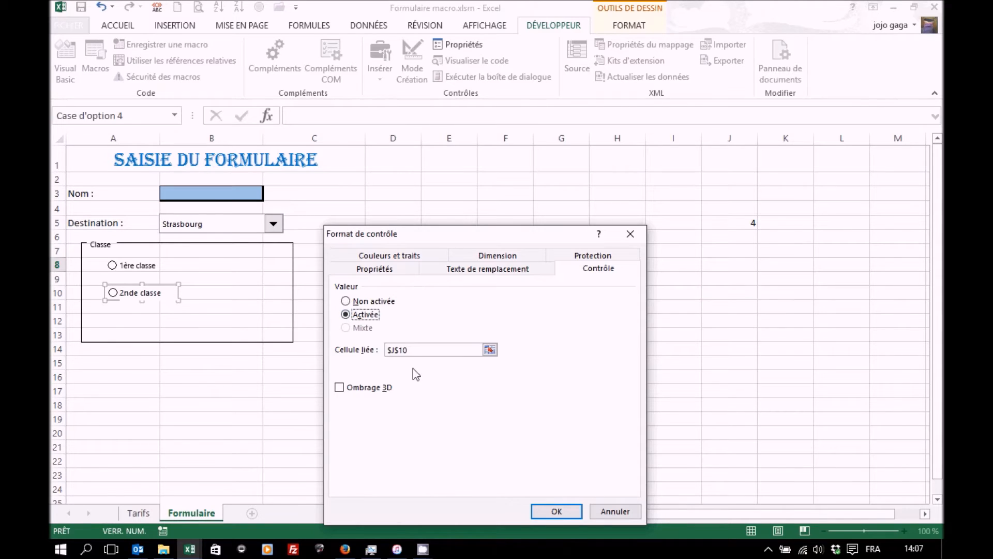
pyautogui.click(562, 514)
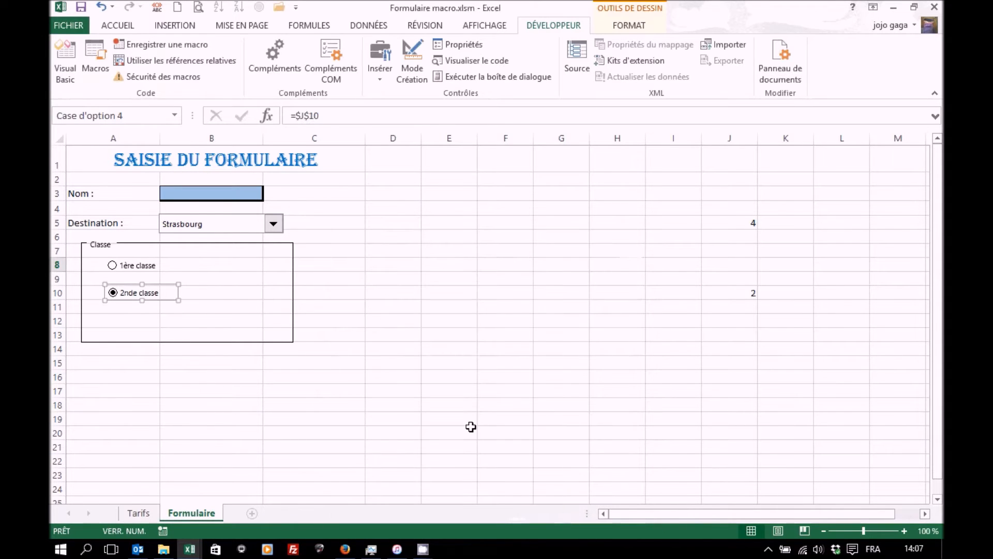
pyautogui.click(354, 314)
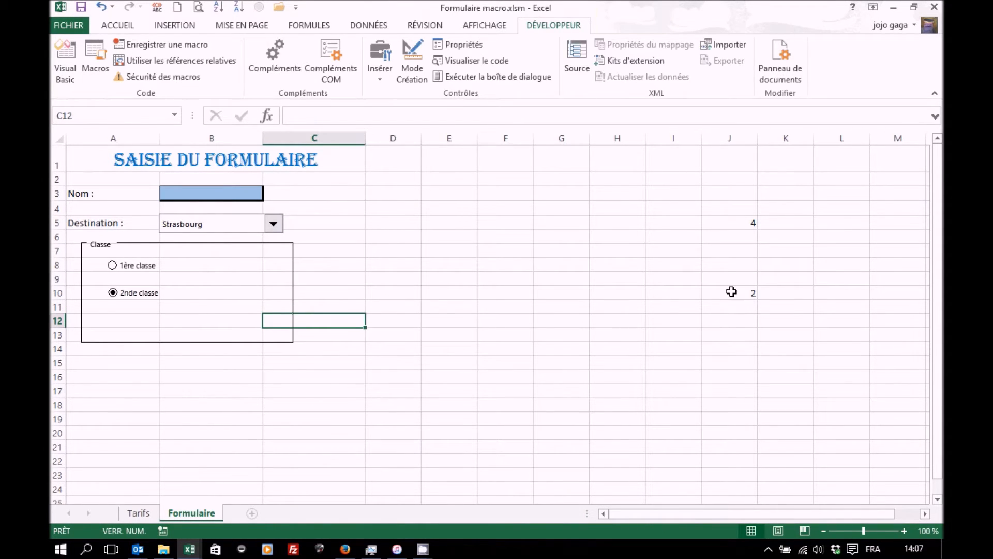
# Step: Choose the 1ère classe option to test the link, and check the class columns on the Tarifs sheet before returning to Formulaire
pyautogui.click(133, 273)
pyautogui.click(140, 515)
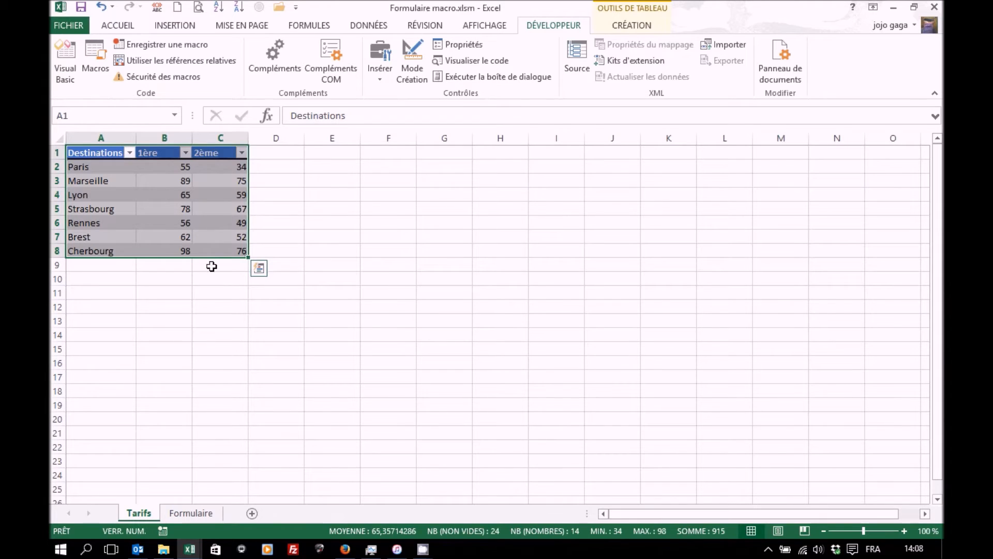
pyautogui.click(196, 515)
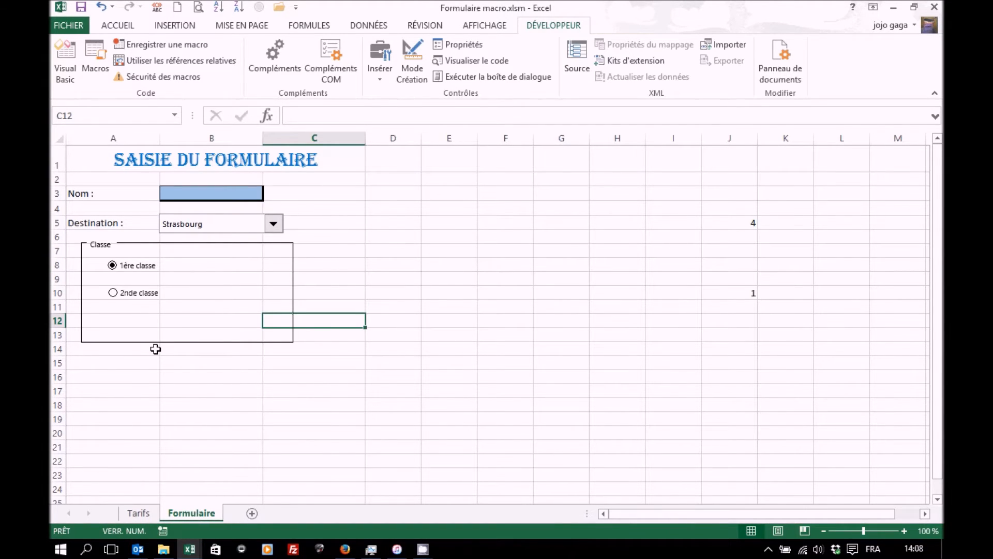
# Step: Move the 2nde classe option button slightly down and to the right inside the Classe group box
pyautogui.rightClick(140, 293)
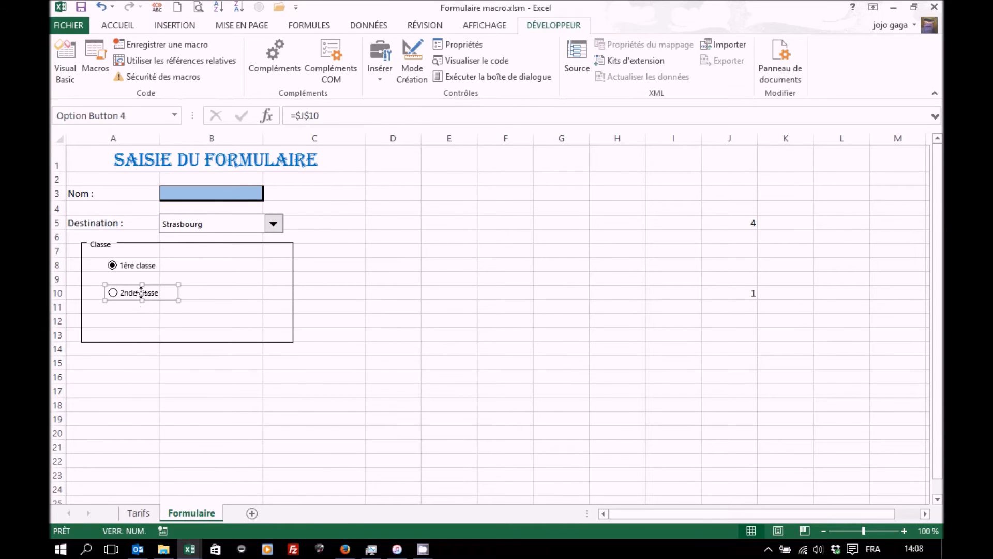
pyautogui.press('Escape')
pyautogui.moveTo(128, 287); pyautogui.dragTo(150, 294)
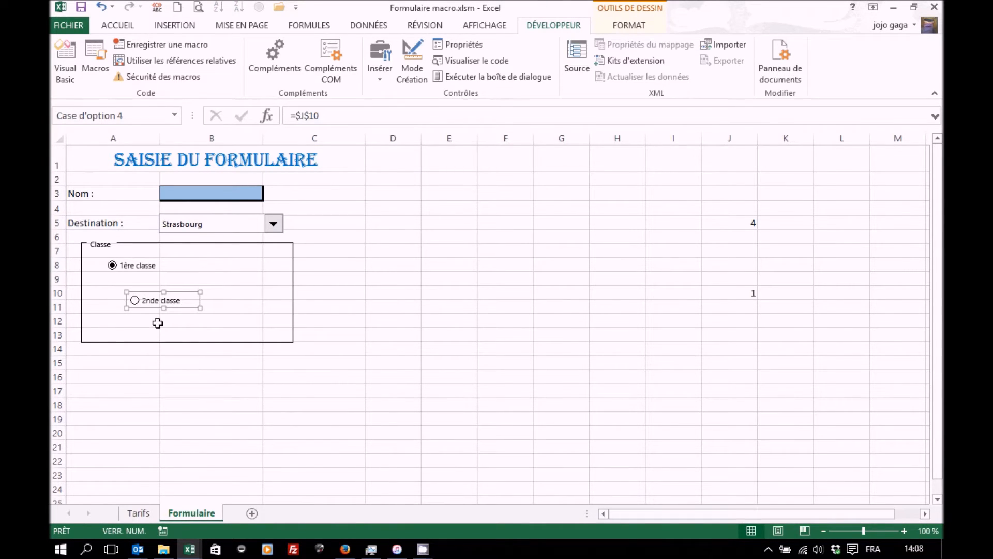
# Step: Align the 1ère classe and 2nde classe option buttons along their left edges and deselect them
pyautogui.rightClick(133, 269)
pyautogui.press('Escape')
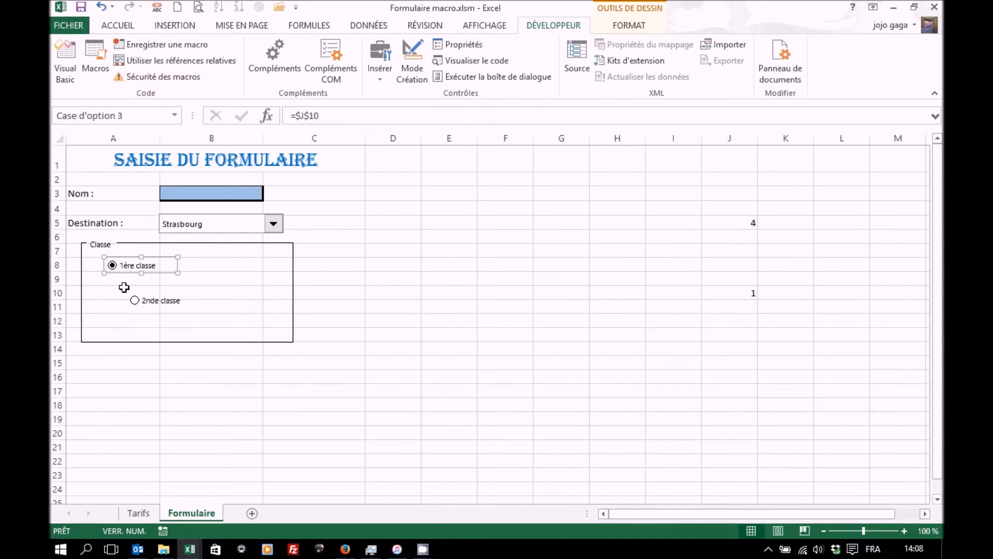
pyautogui.keyDown('ctrl'); pyautogui.click(149, 307); pyautogui.keyUp('ctrl')
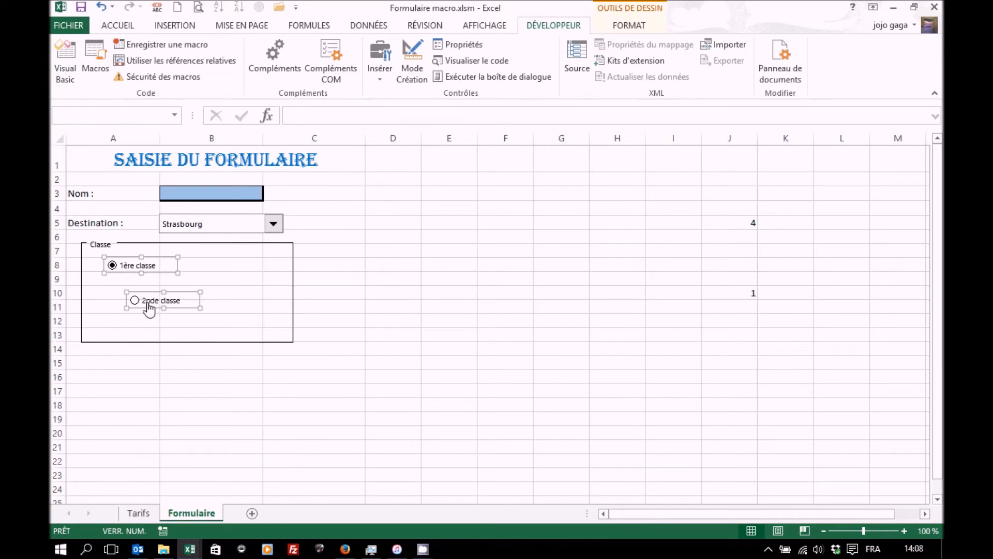
pyautogui.click(639, 26)
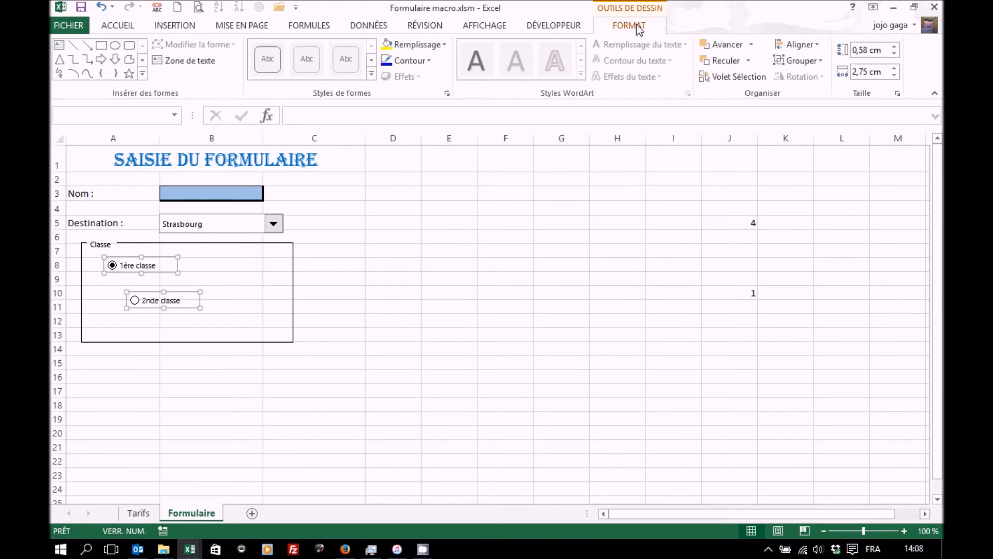
pyautogui.click(794, 43)
pyautogui.click(815, 63)
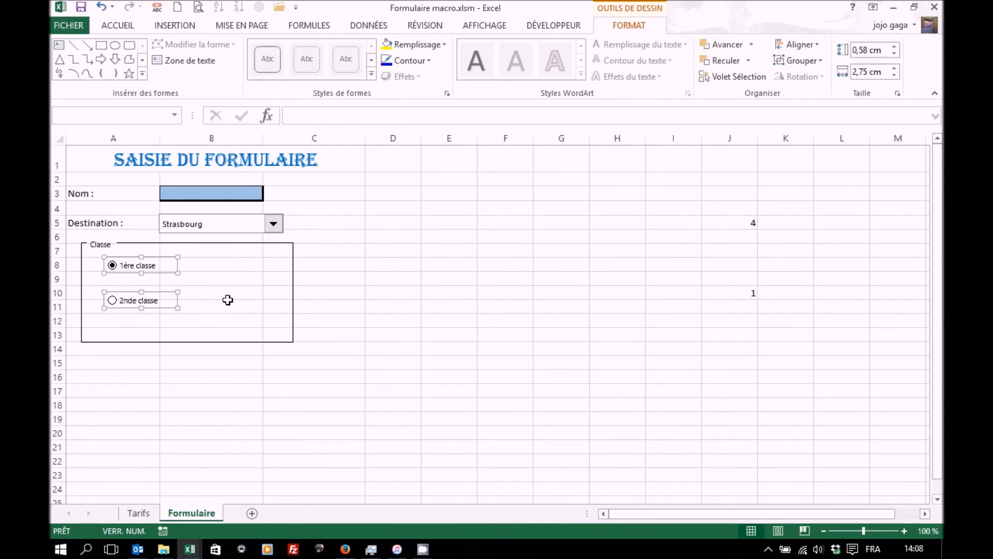
pyautogui.click(812, 46)
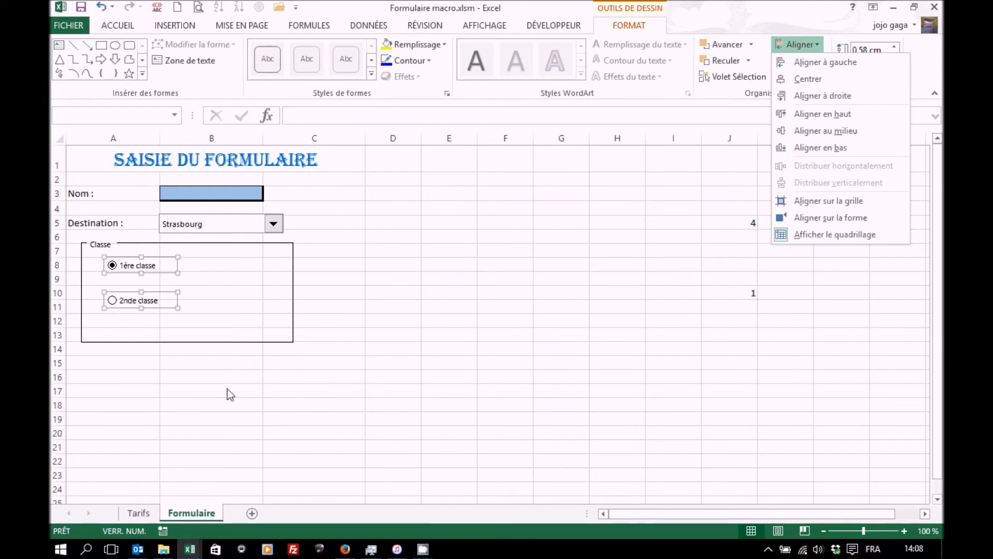
pyautogui.click(193, 390)
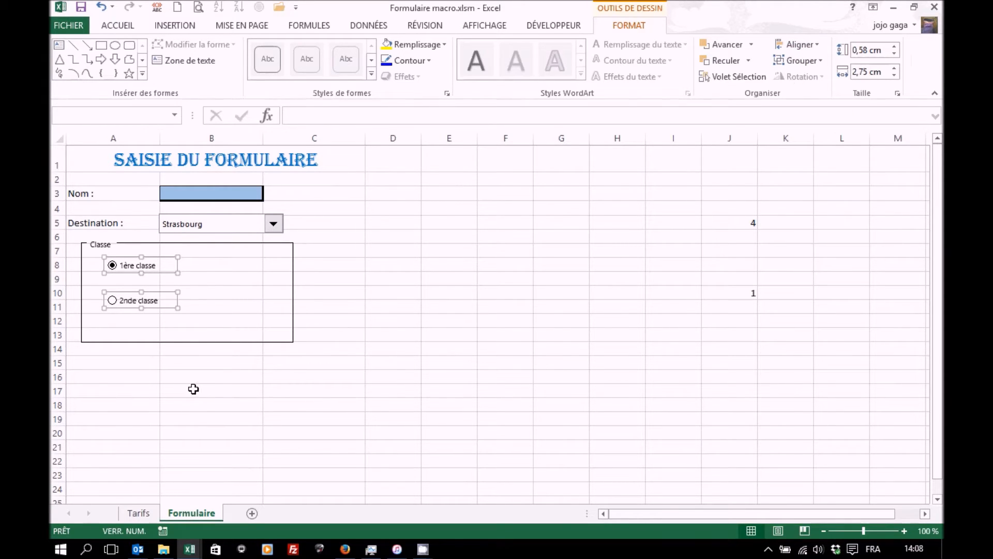
pyautogui.click(166, 373)
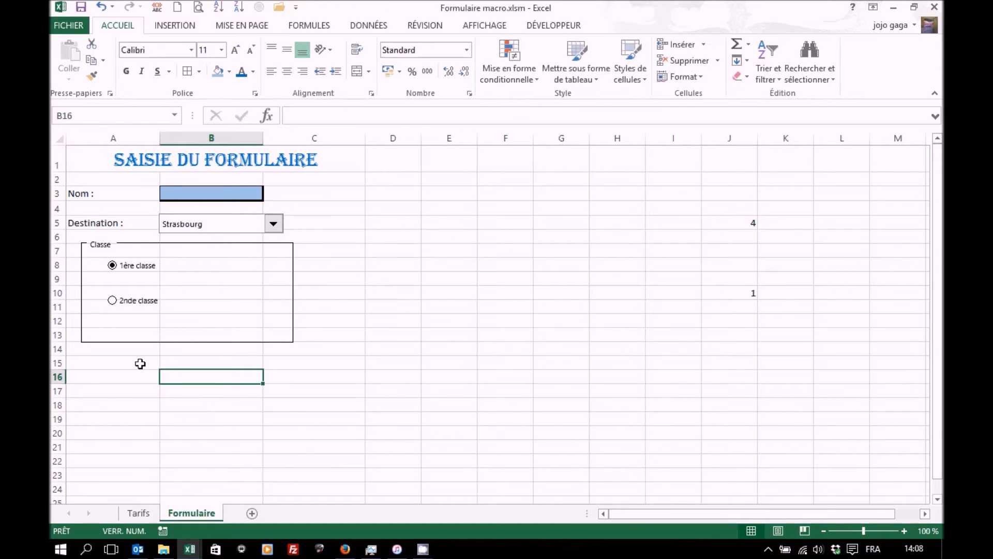
# Step: Enter the label "Nombre de billets :" in cell A15, below the Classe group box
pyautogui.click(140, 363)
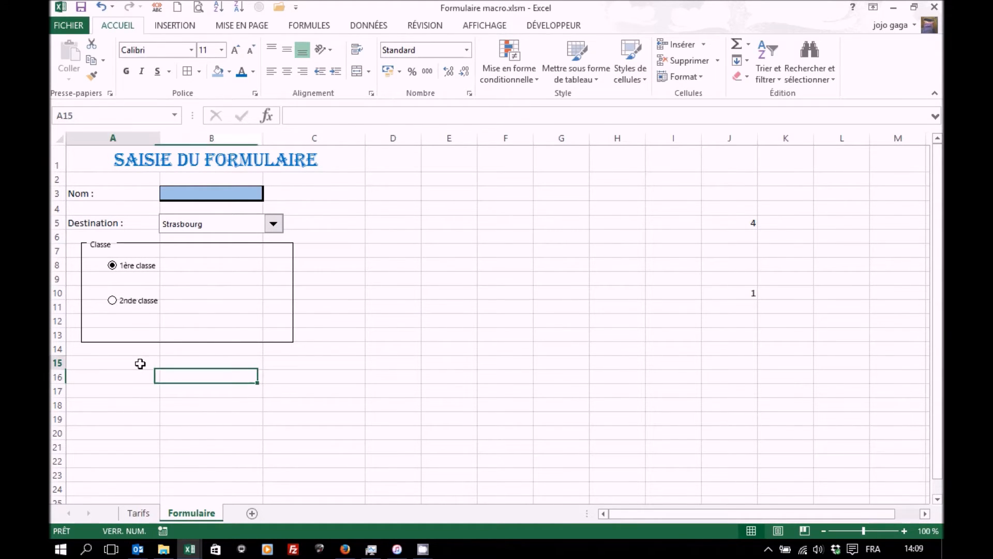
pyautogui.write('Nombre de billets :')
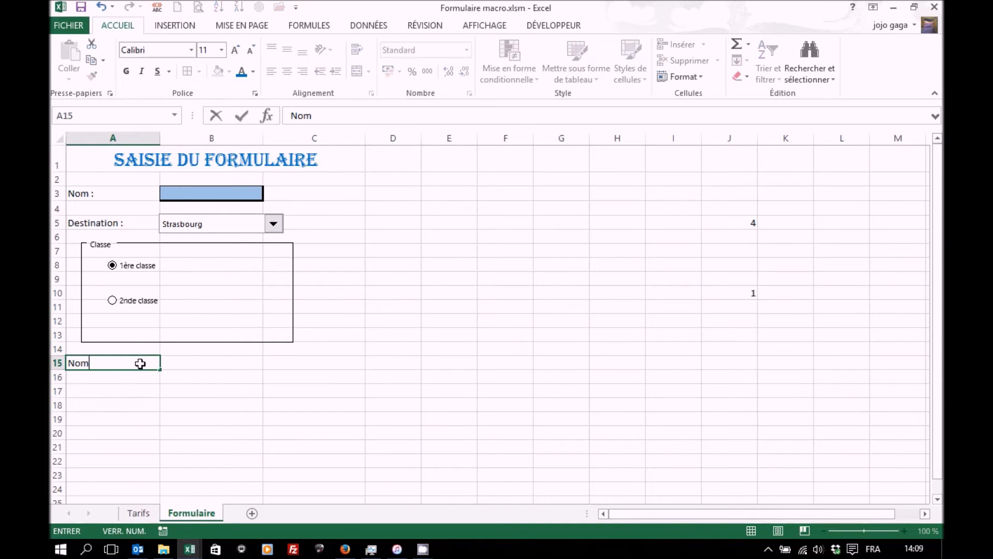
pyautogui.press('Tab')
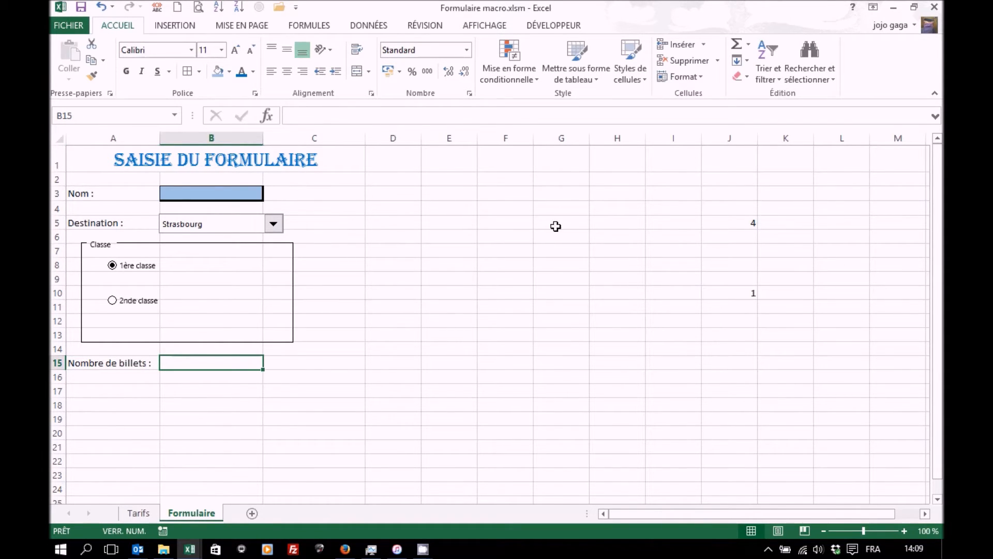
# Step: Draw a small spin button form control at the left edge of cell B15, beside the Nombre de billets label
pyautogui.click(541, 25)
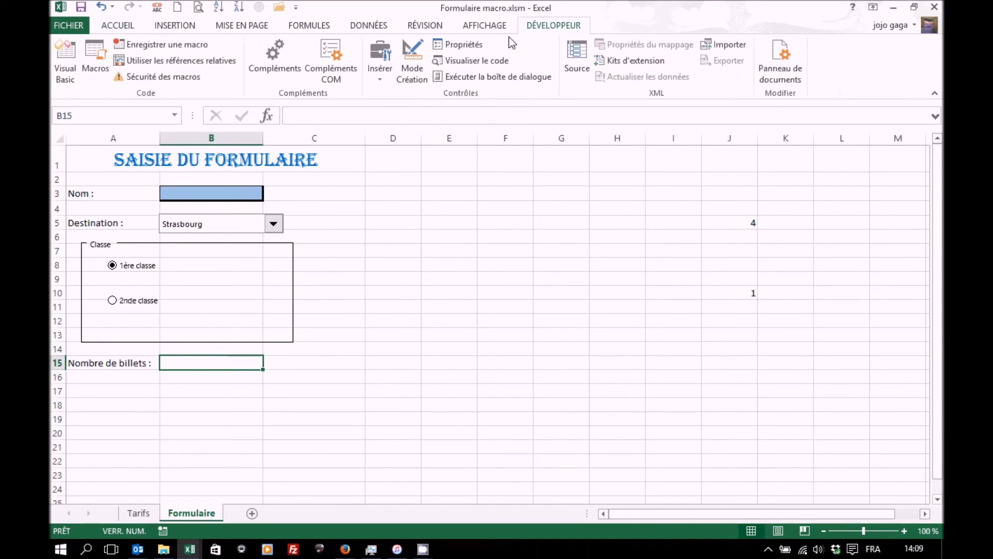
pyautogui.click(380, 75)
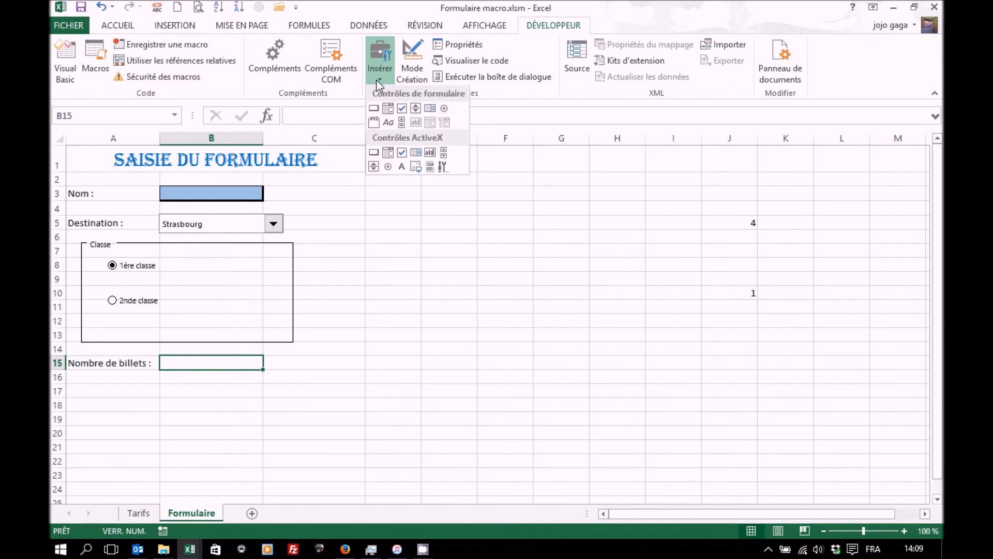
pyautogui.click(416, 115)
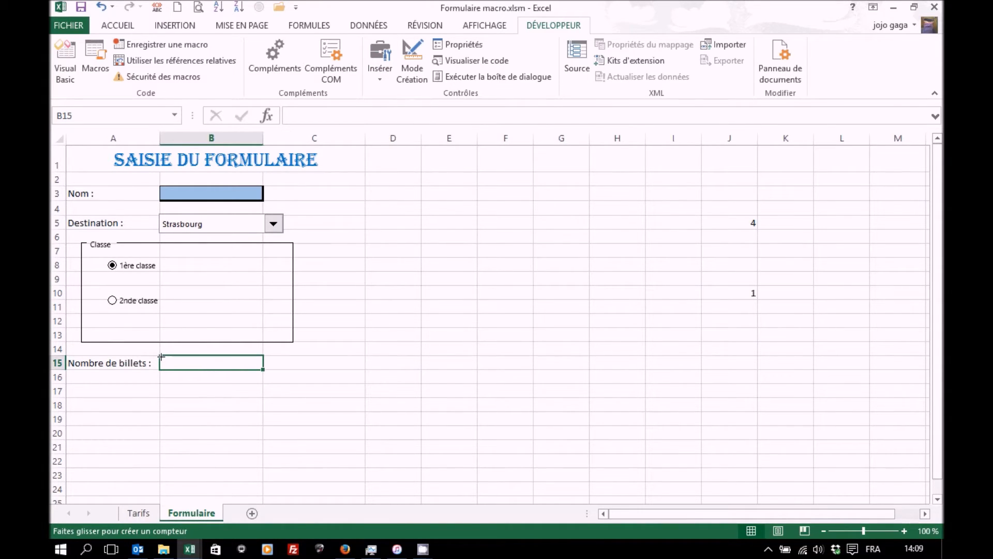
pyautogui.moveTo(163, 357); pyautogui.dragTo(170, 373)
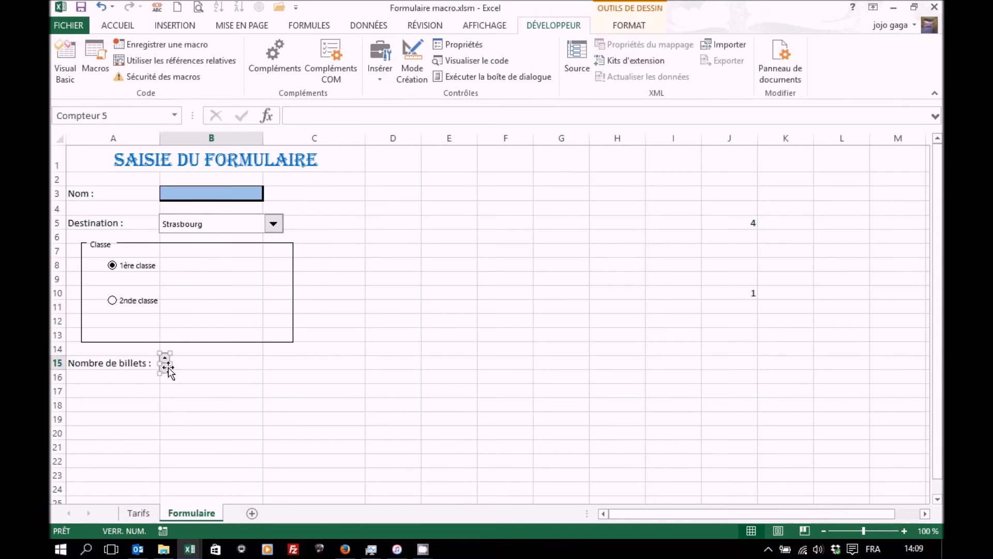
# Step: Link the Nombre de billets spin button to cell $B$15, with a minimum value of 1 and a maximum of 25
pyautogui.rightClick(167, 366)
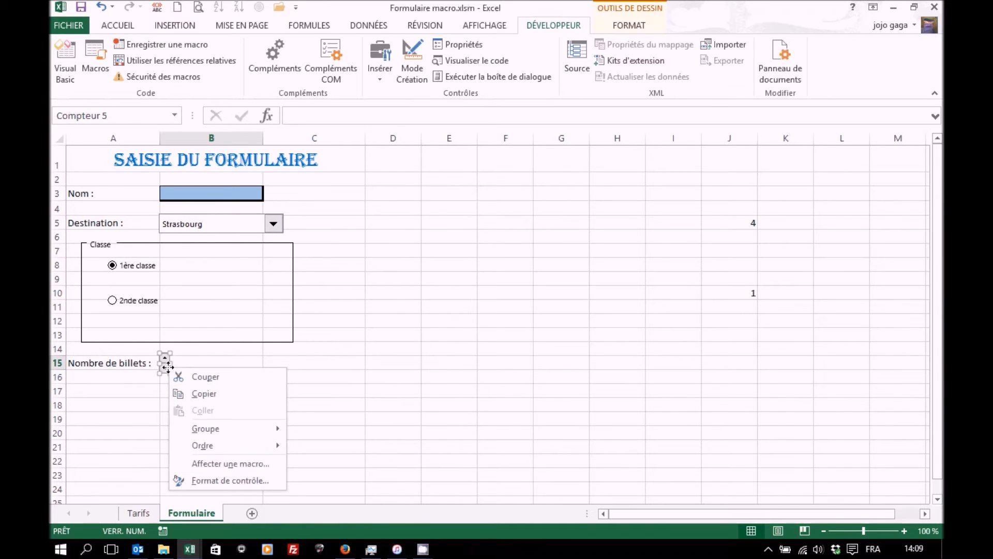
pyautogui.click(212, 481)
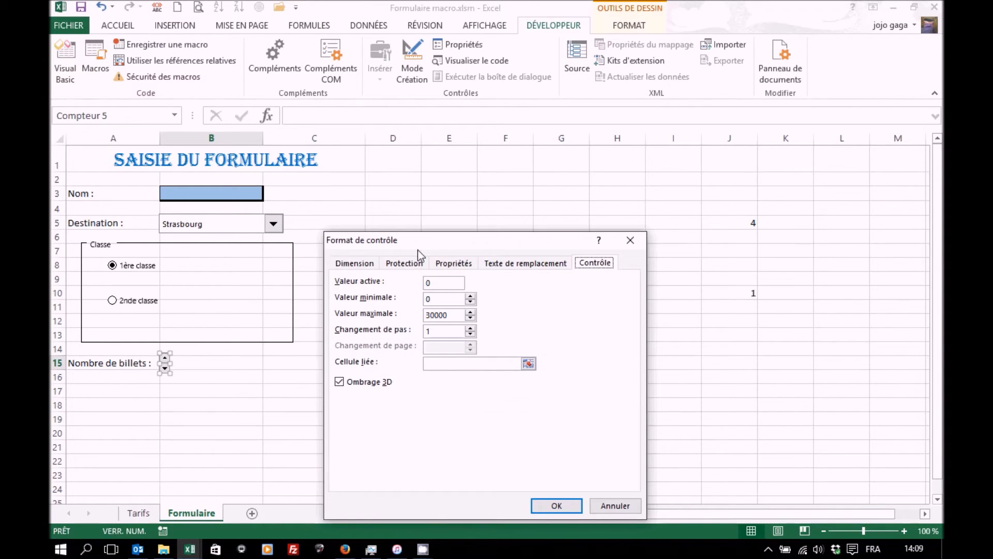
pyautogui.moveTo(427, 244); pyautogui.dragTo(534, 205)
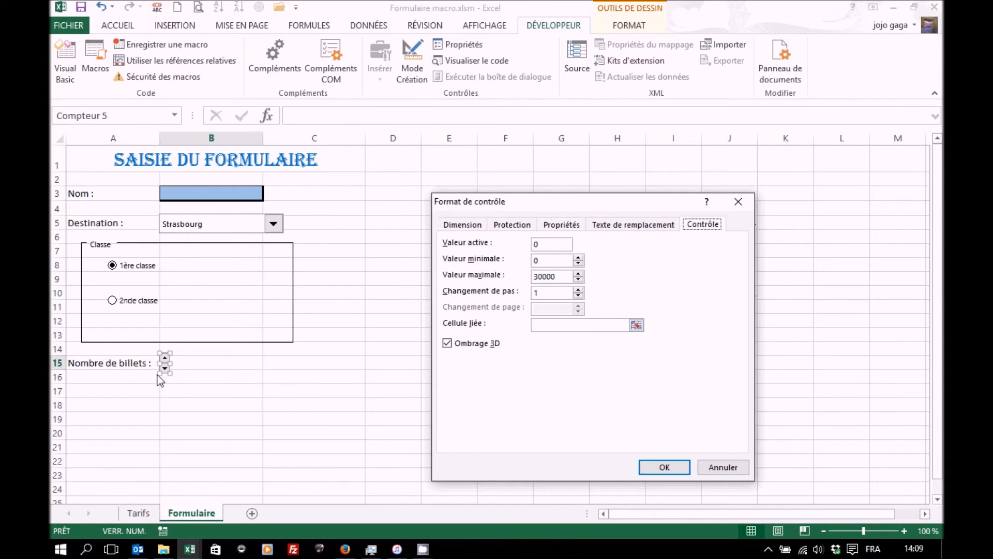
pyautogui.click(545, 324)
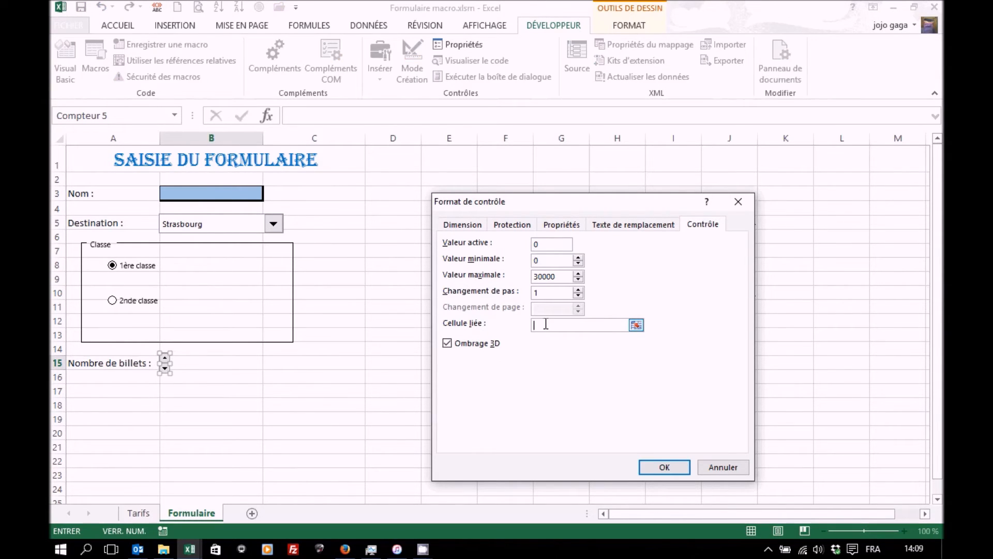
pyautogui.click(226, 360)
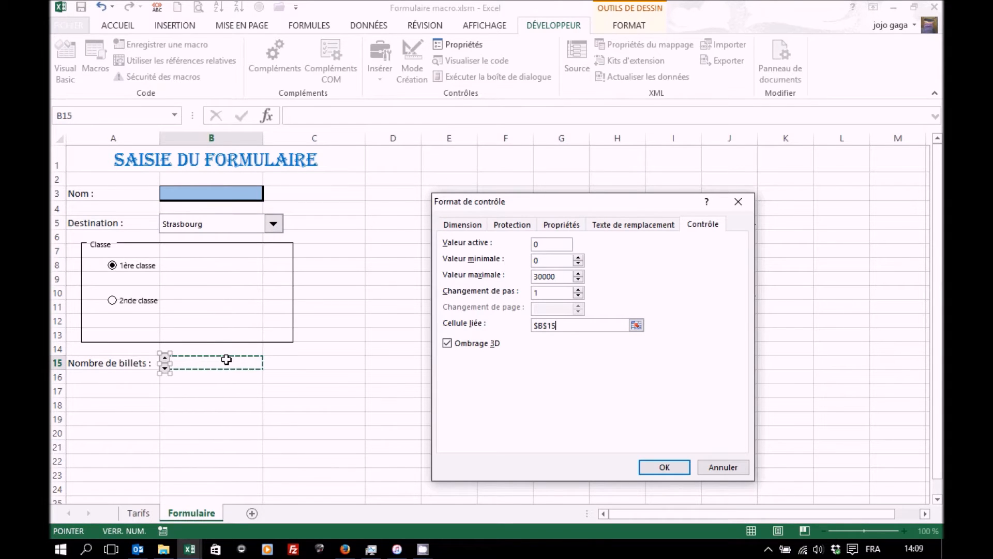
pyautogui.click(579, 259)
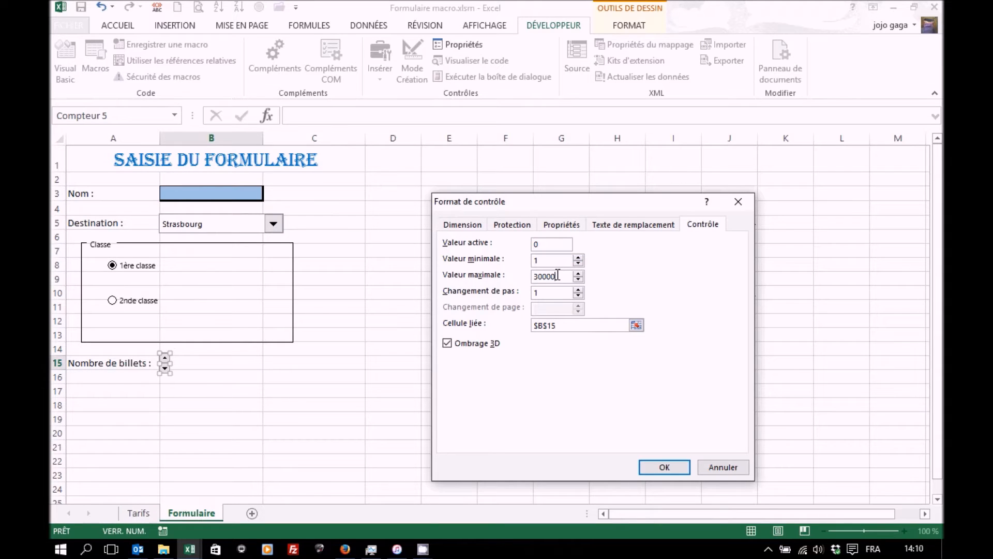
pyautogui.moveTo(564, 275); pyautogui.dragTo(511, 275)
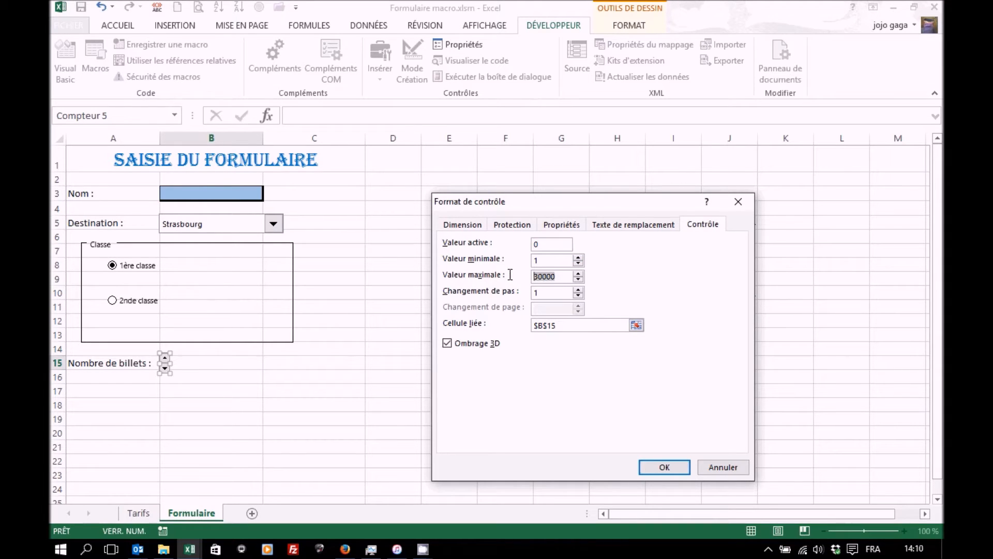
pyautogui.write('25')
pyautogui.click(662, 467)
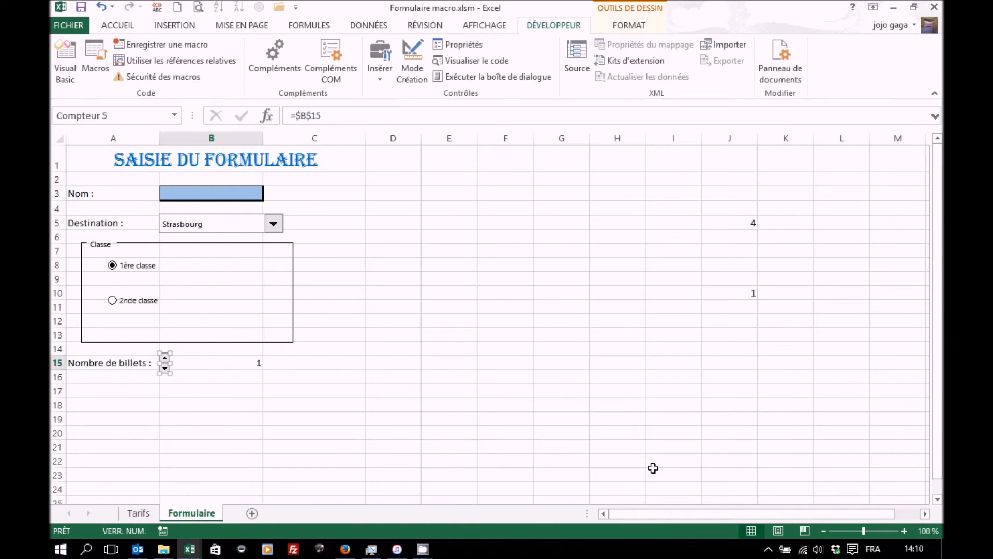
# Step: Test the Nombre de billets spin button by raising the ticket count several times and lowering it back to 1
pyautogui.click(343, 379)
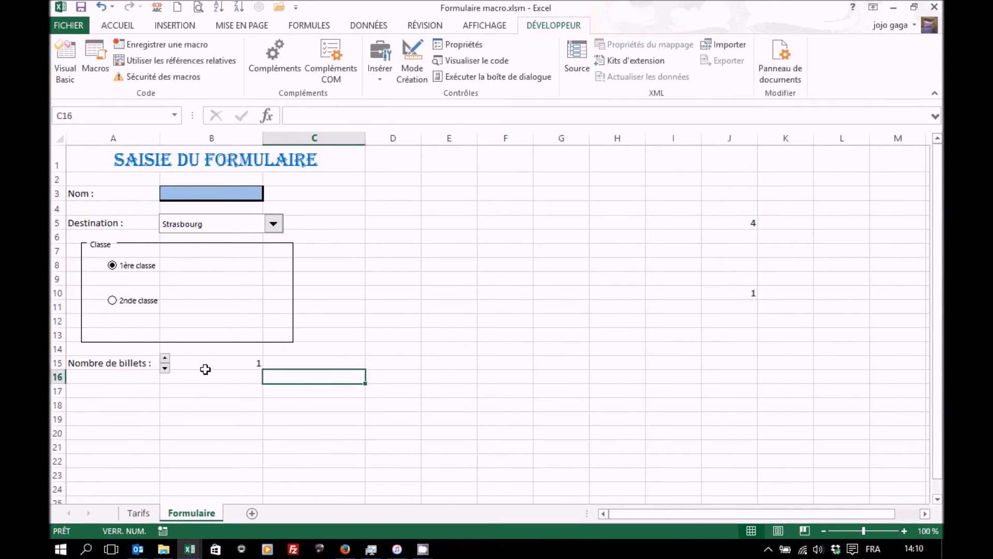
pyautogui.click(165, 358)
pyautogui.click(164, 358)
pyautogui.click(164, 359)
pyautogui.click(164, 358)
pyautogui.click(165, 358)
pyautogui.click(165, 359)
pyautogui.click(164, 359)
pyautogui.click(165, 359)
pyautogui.click(164, 368)
pyautogui.click(164, 368)
pyautogui.click(165, 368)
pyautogui.click(165, 368)
pyautogui.click(164, 368)
pyautogui.click(165, 368)
# Step: Apply the custom number format [<=1][Rouge]0" billet";[VERT]0" billets" to ticket-count cell B15
pyautogui.click(201, 363)
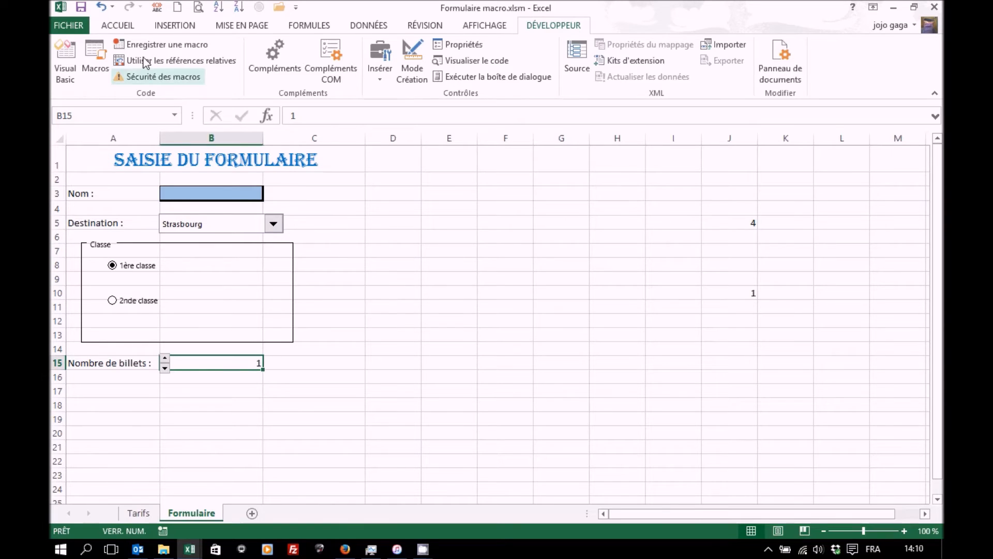
pyautogui.click(118, 25)
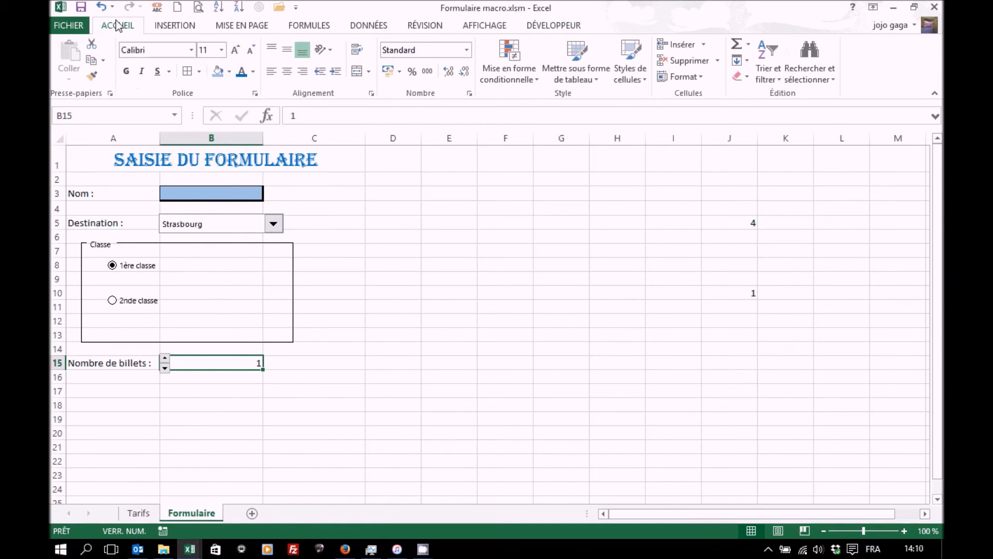
pyautogui.click(470, 94)
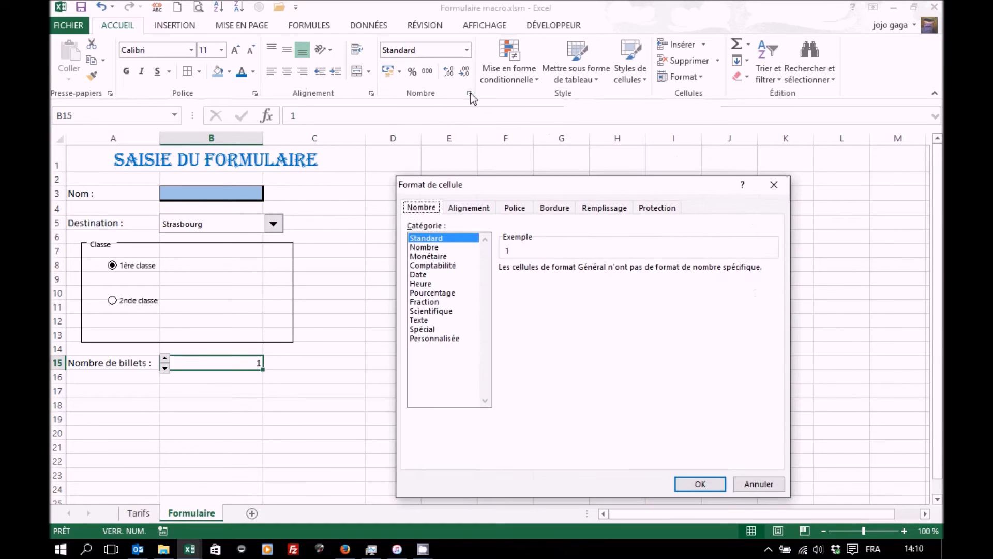
pyautogui.click(428, 340)
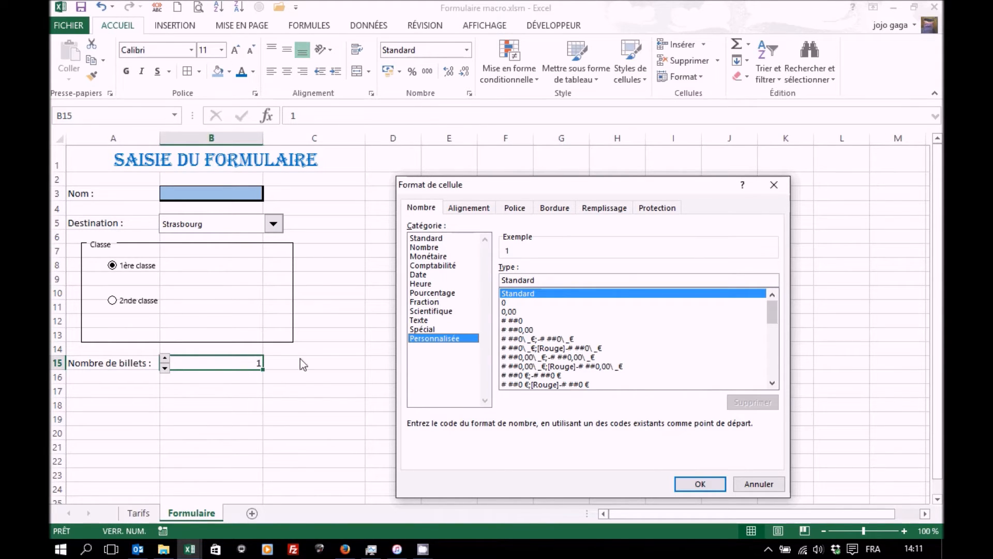
pyautogui.moveTo(544, 281); pyautogui.dragTo(432, 277)
pyautogui.press('Delete')
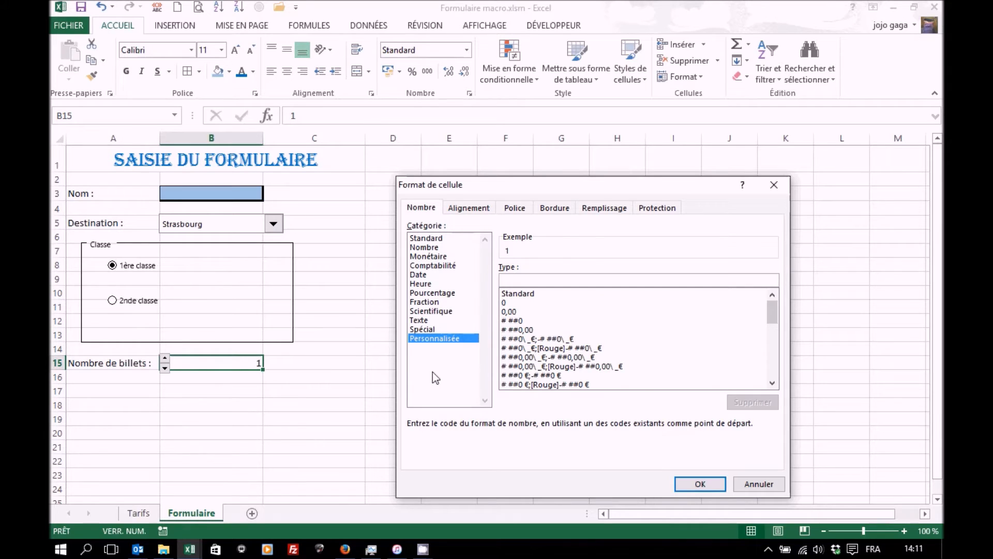
pyautogui.write('[')
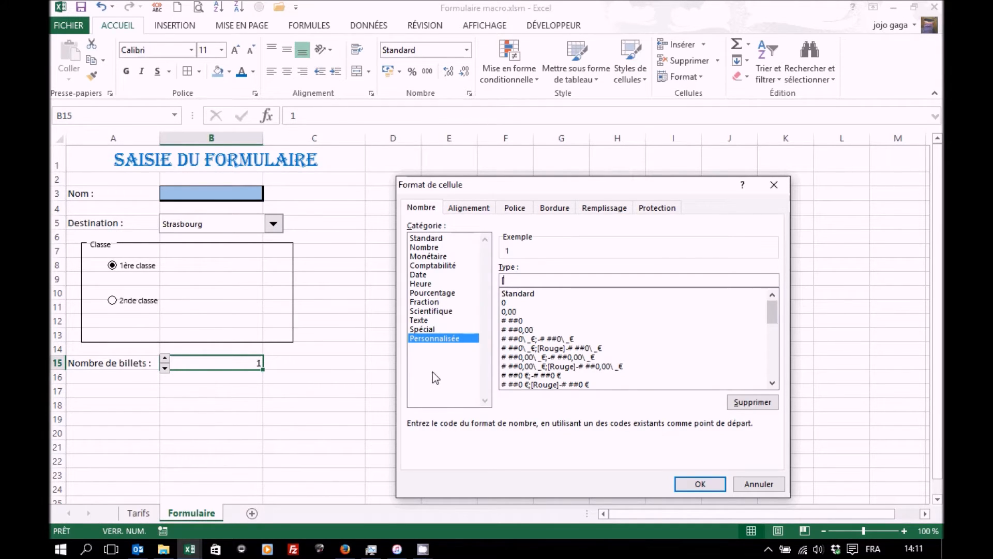
pyautogui.write('<=1][Rouge]0" billet')
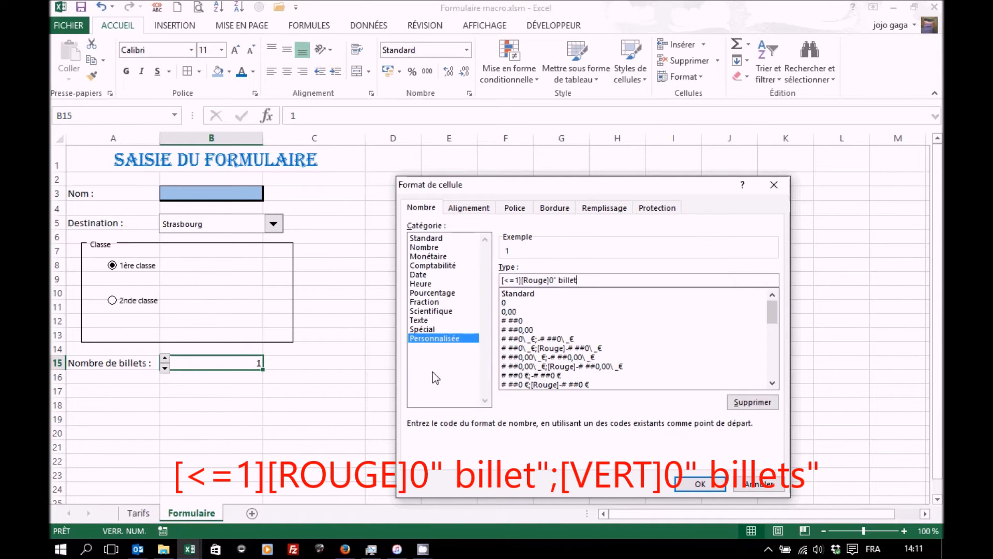
pyautogui.write('";')
pyautogui.write('[VERT]')
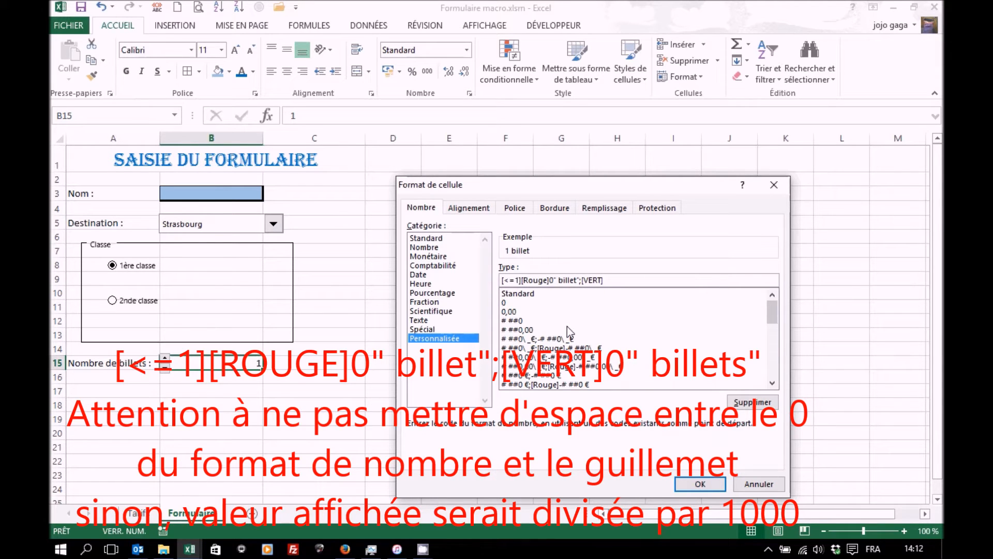
pyautogui.write('0" billets"')
pyautogui.click(700, 484)
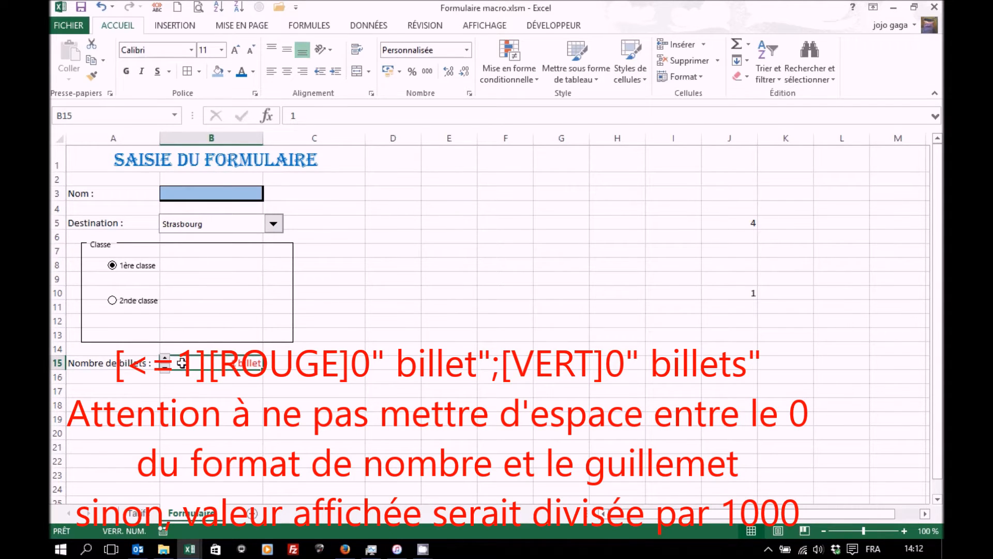
# Step: Check the singular and plural ticket formats by stepping the count in B15 up and back down to 1
pyautogui.click(165, 361)
pyautogui.click(165, 360)
pyautogui.click(165, 368)
pyautogui.click(165, 368)
pyautogui.click(166, 368)
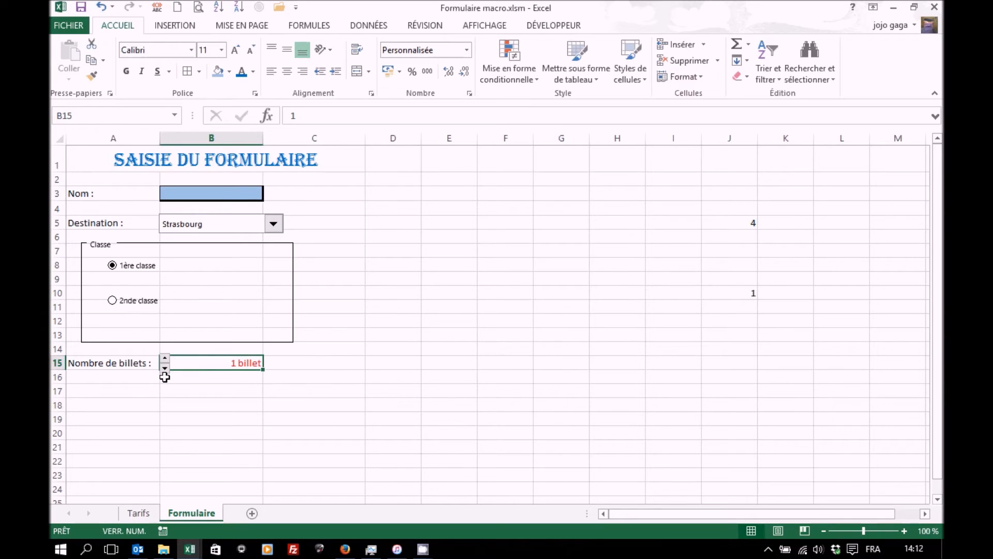
# Step: Enter the label "Remise :" in cell A17, below Nombre de billets
pyautogui.click(145, 389)
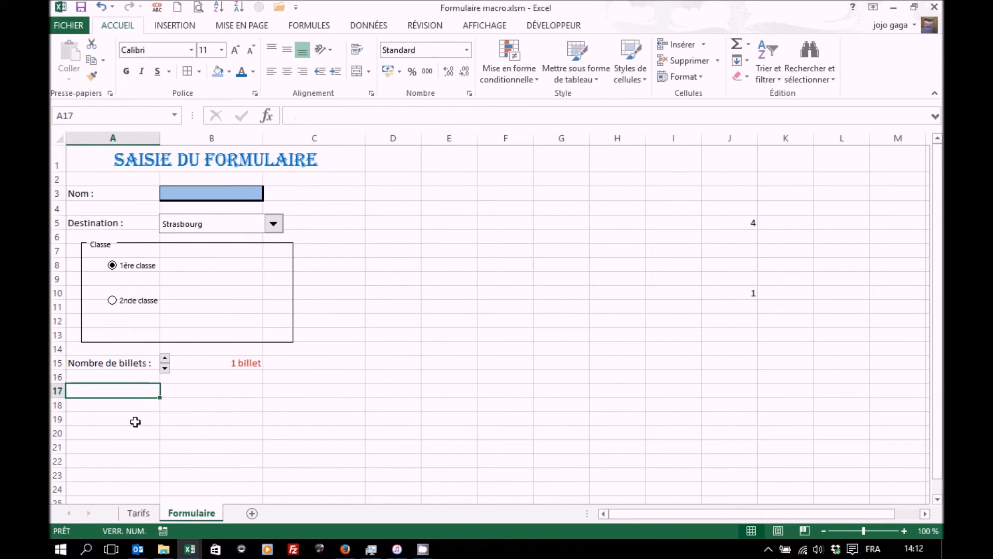
pyautogui.write('Remi')
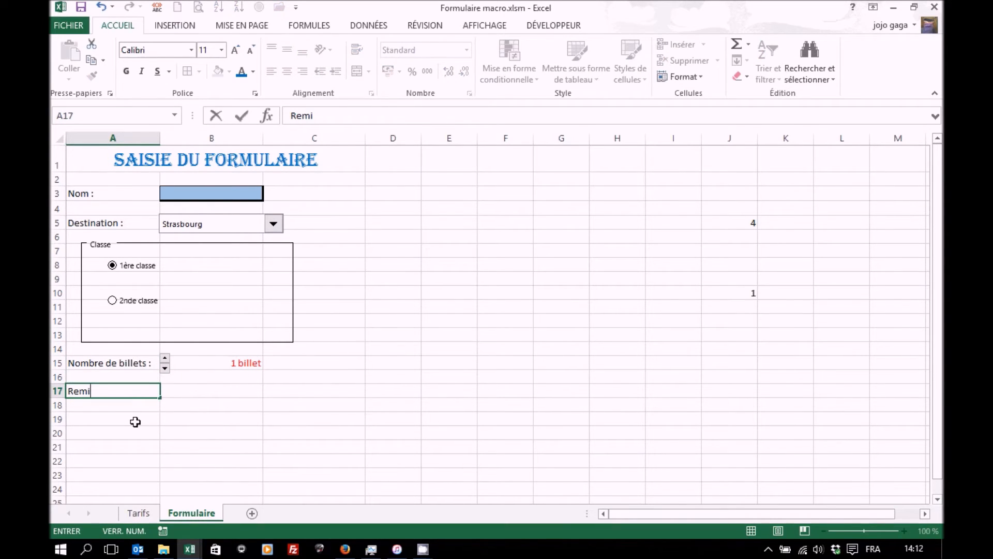
pyautogui.write('se :')
pyautogui.press('Tab')
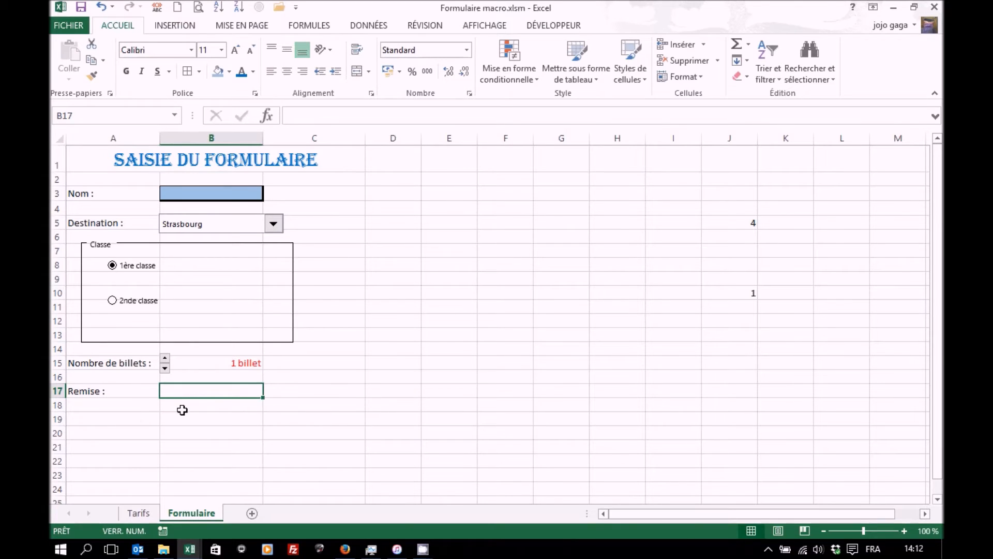
# Step: Draw a horizontal scroll bar form control beside the Remise label, spanning from column A to the middle of B17
pyautogui.click(549, 26)
pyautogui.click(381, 72)
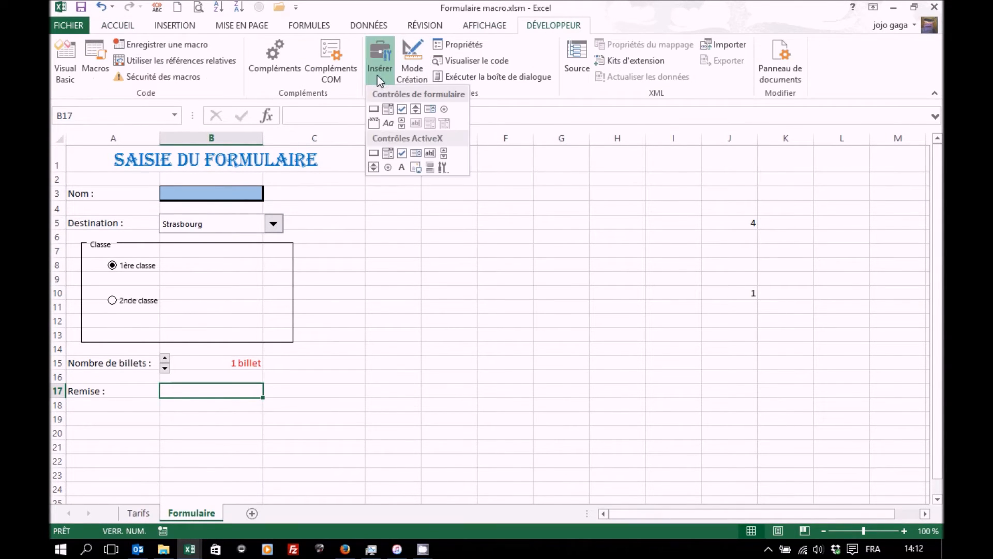
pyautogui.click(399, 126)
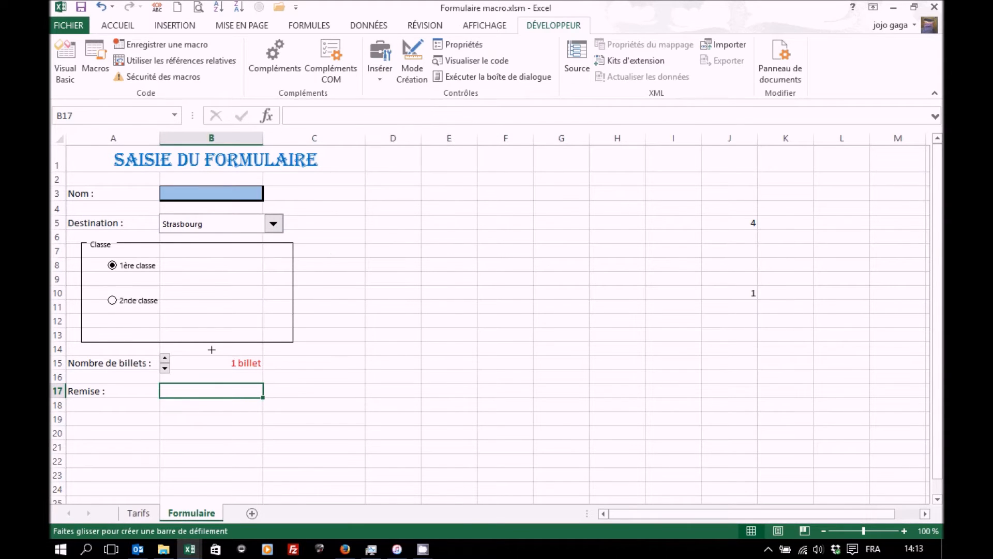
pyautogui.moveTo(129, 382); pyautogui.dragTo(217, 397)
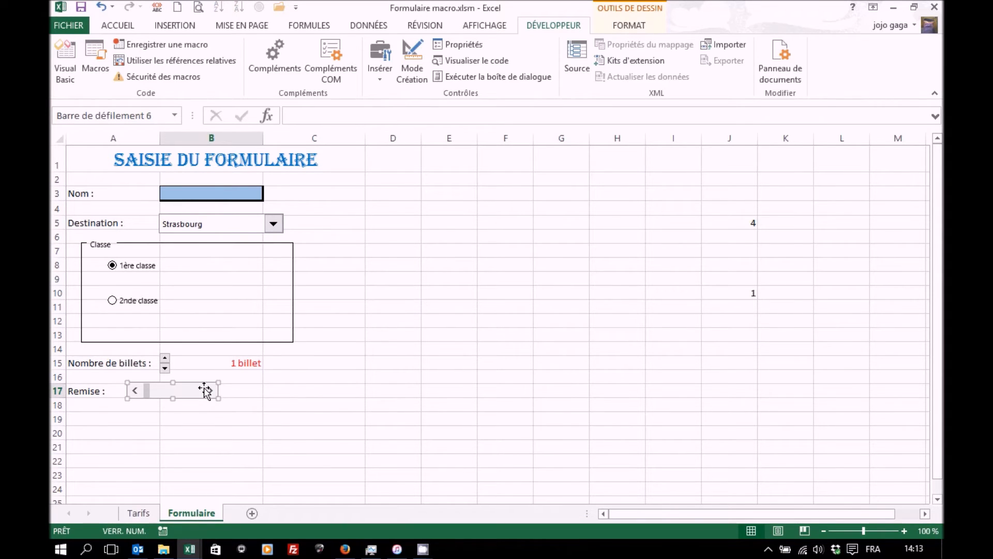
# Step: Link the Remise scroll bar to cell $B$17 with a maximum value of 50, and deselect the control
pyautogui.rightClick(204, 387)
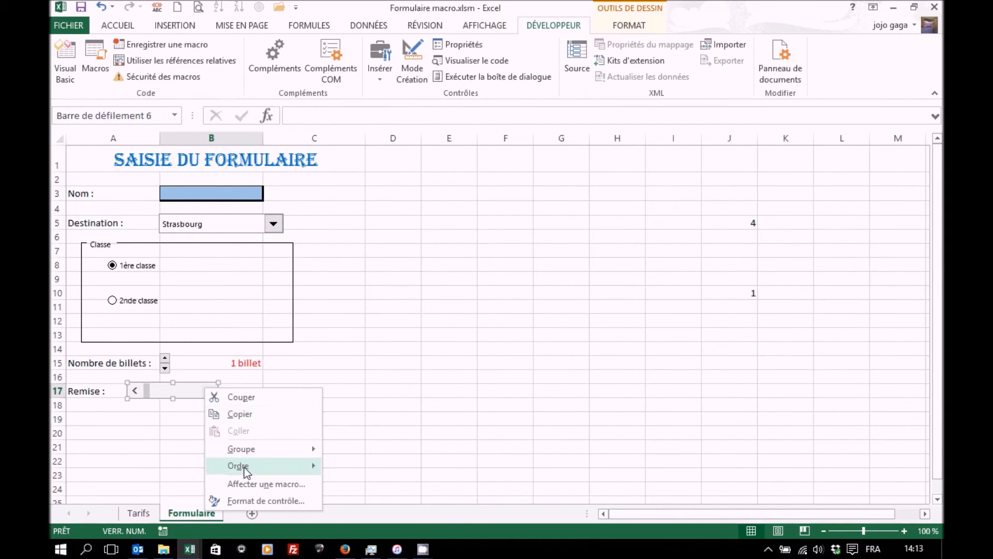
pyautogui.click(248, 501)
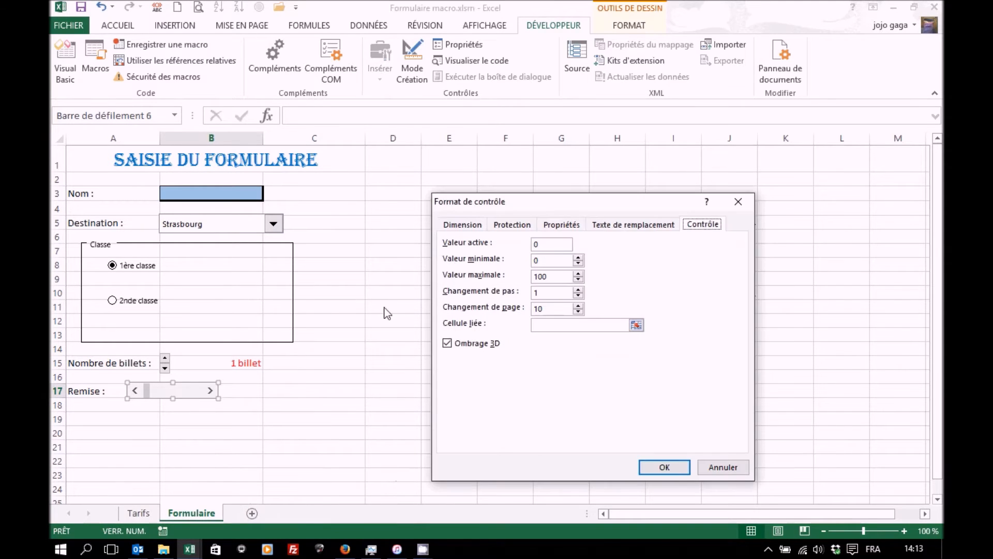
pyautogui.click(549, 326)
pyautogui.click(241, 390)
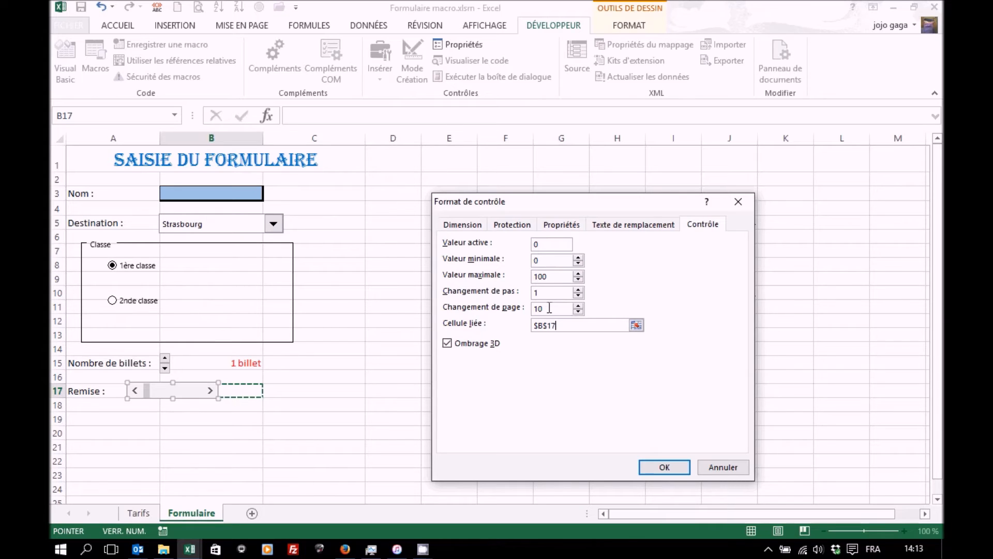
pyautogui.doubleClick(547, 277)
pyautogui.write('50')
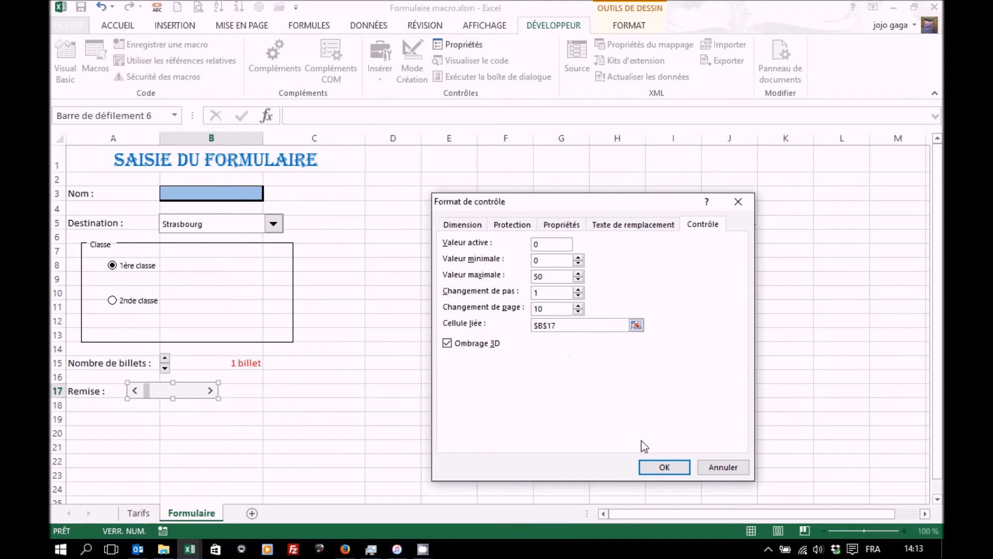
pyautogui.click(664, 468)
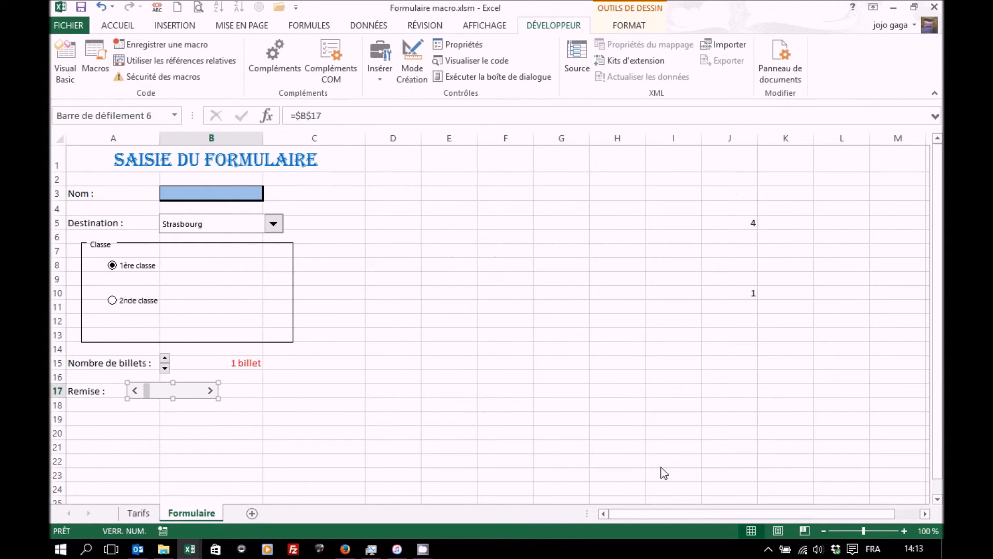
pyautogui.click(377, 436)
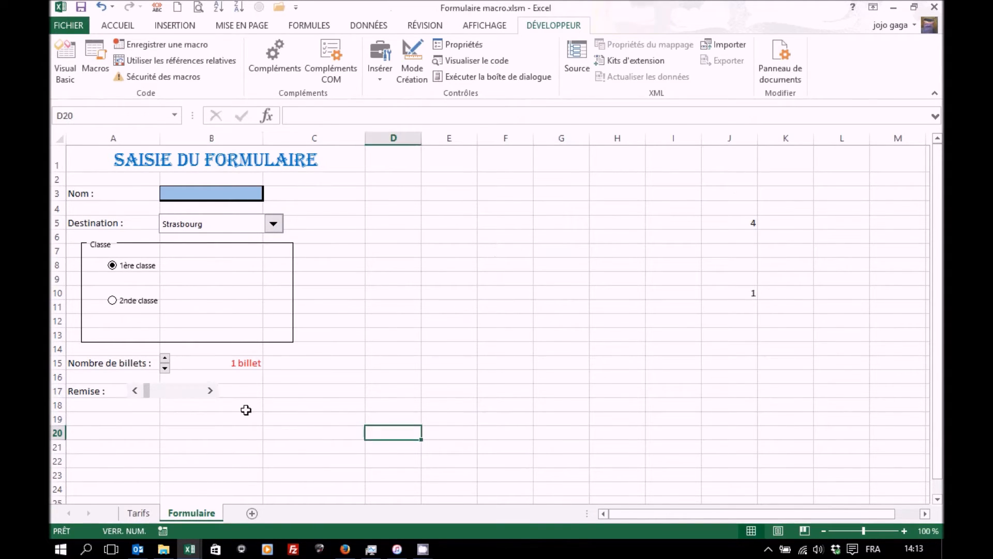
# Step: Try out the Remise scroll bar's arrow, slider and track, leaving the discount at 10
pyautogui.click(210, 391)
pyautogui.click(210, 392)
pyautogui.click(210, 391)
pyautogui.click(211, 392)
pyautogui.click(210, 391)
pyautogui.moveTo(154, 397); pyautogui.dragTo(145, 394)
pyautogui.click(195, 397)
# Step: Try the percentage number format on discount cell B17 and undo it
pyautogui.click(119, 26)
pyautogui.click(414, 72)
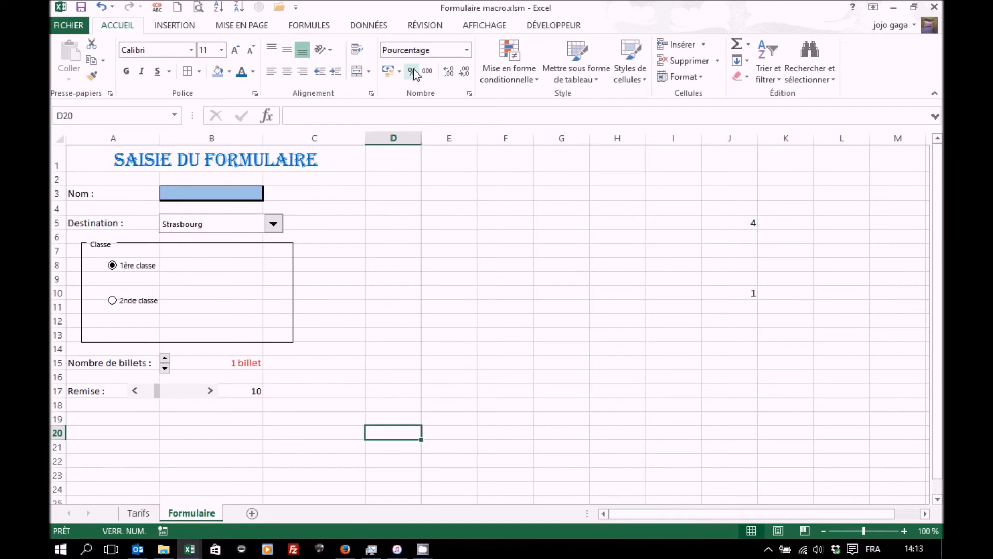
pyautogui.click(247, 391)
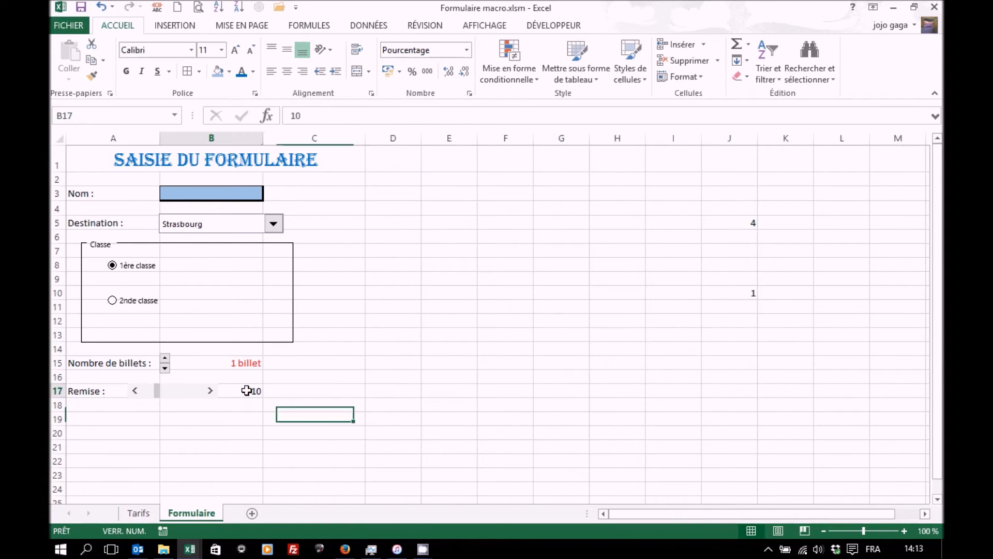
pyautogui.click(411, 71)
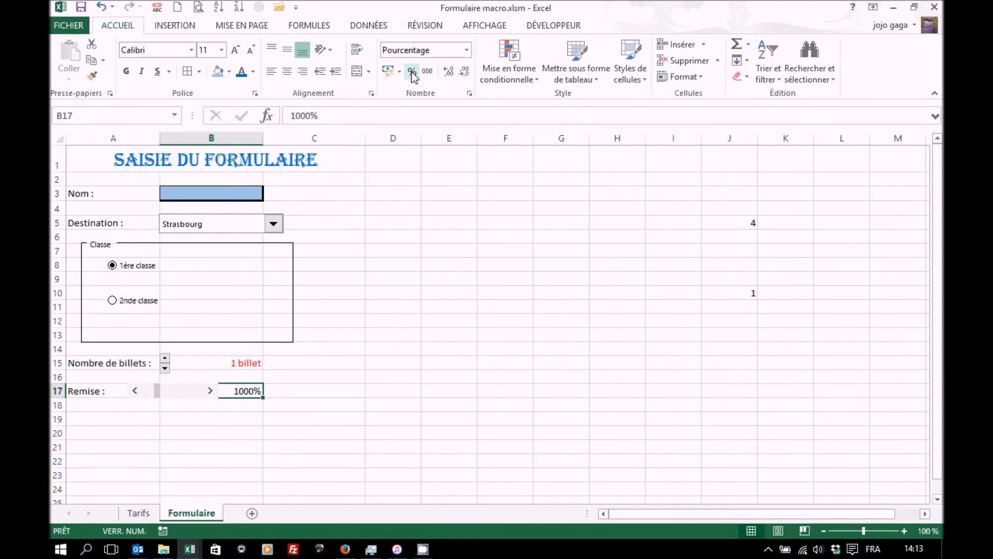
pyautogui.click(101, 8)
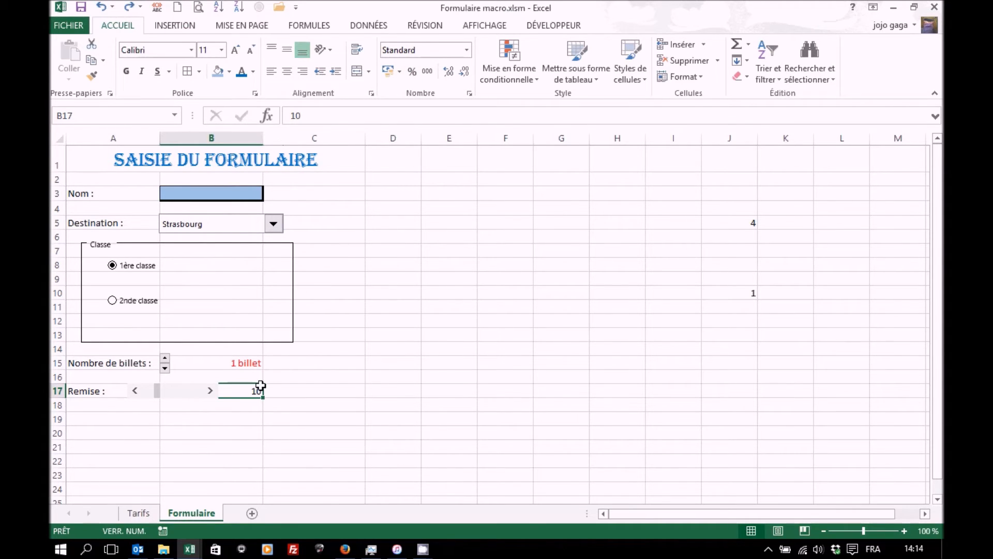
# Step: Apply the custom number format 0"%" to discount cell B17
pyautogui.click(470, 94)
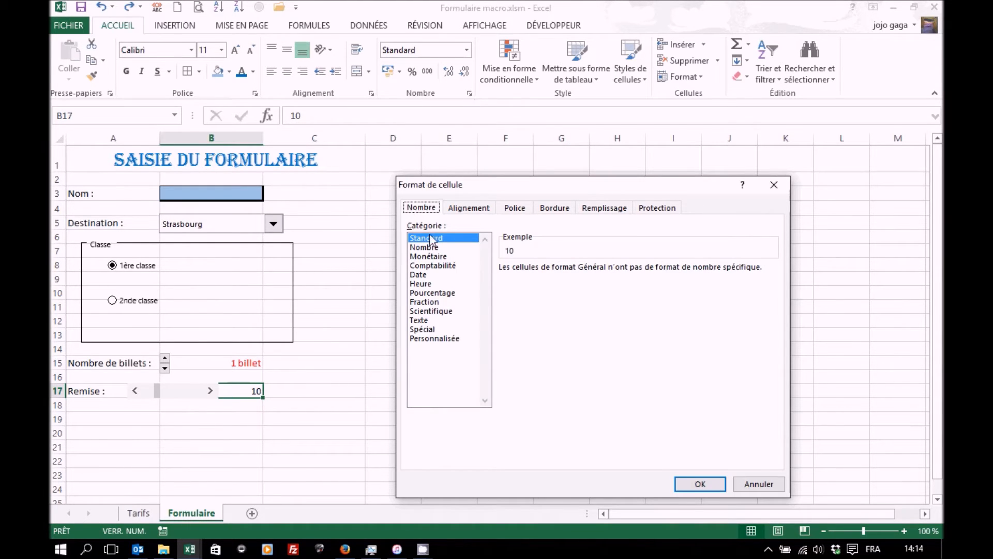
pyautogui.click(435, 338)
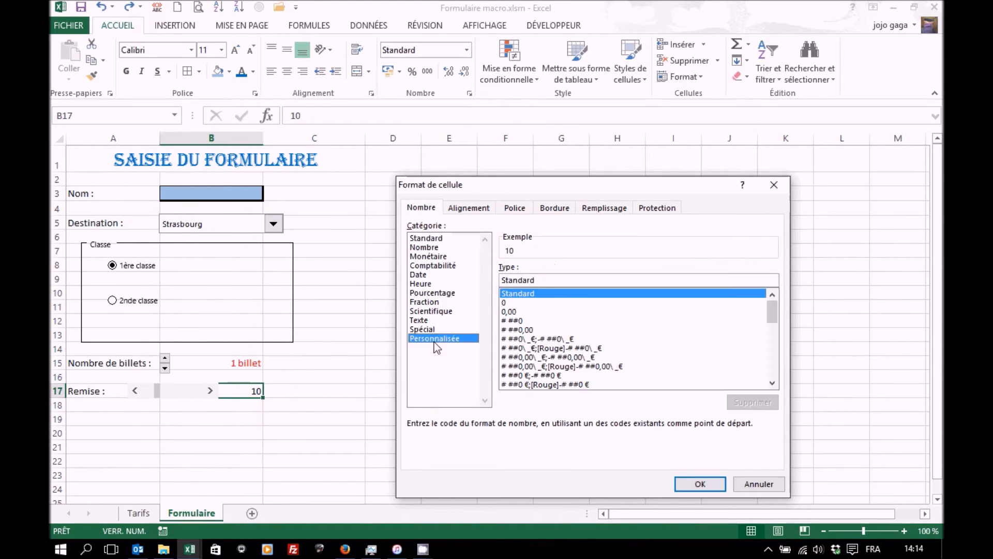
pyautogui.click(509, 303)
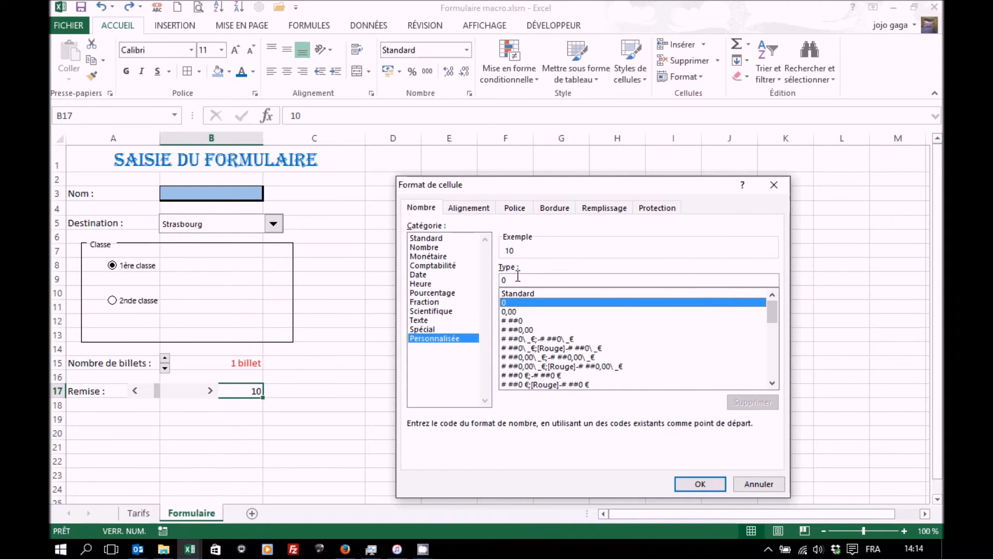
pyautogui.click(523, 281)
pyautogui.write('"%"')
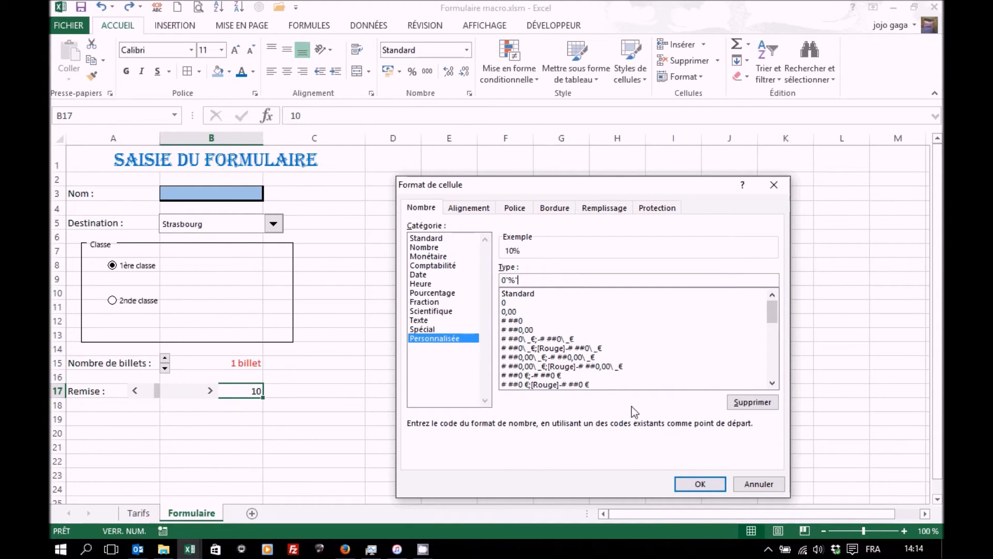
pyautogui.click(699, 486)
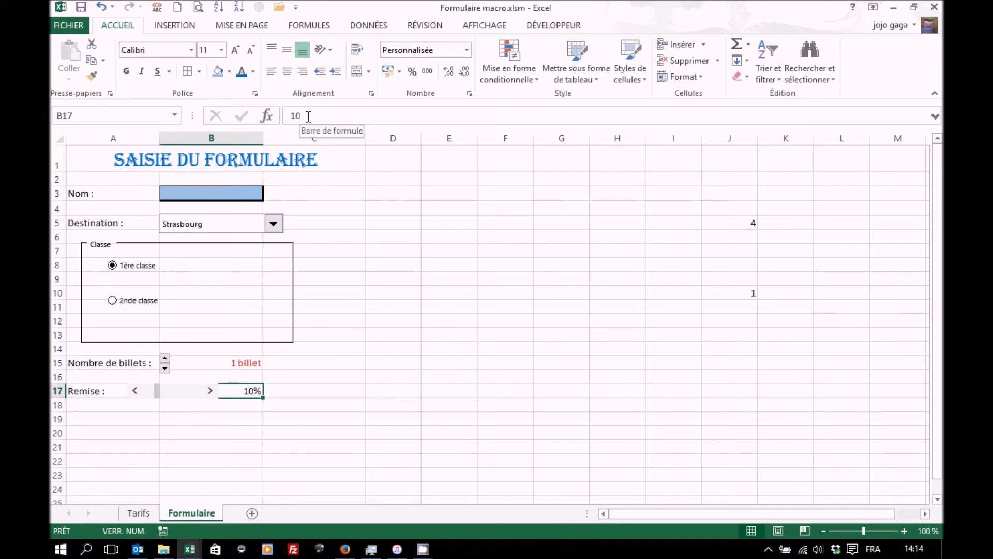
# Step: Enter the label "Prix à payer :" in cell A19, below Remise
pyautogui.click(122, 419)
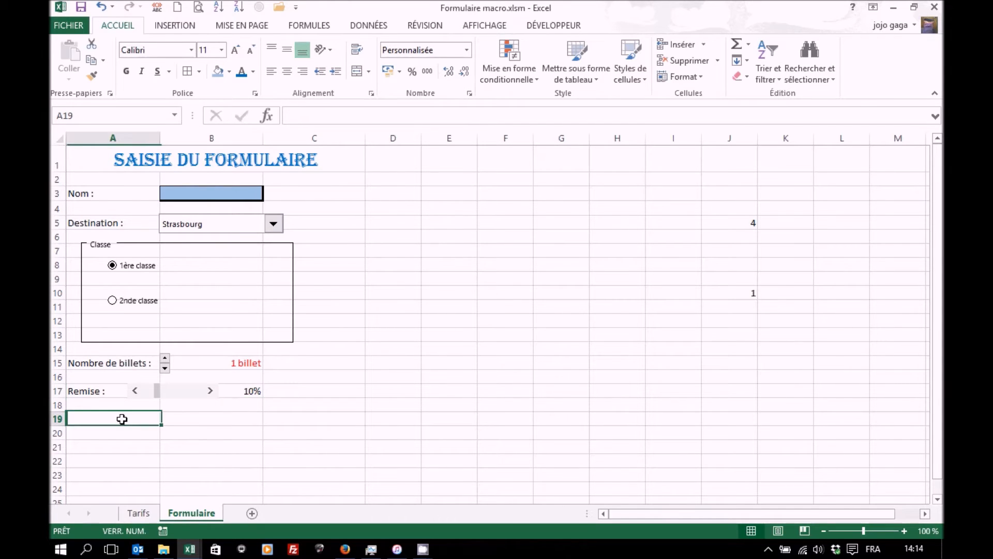
pyautogui.write('Pr')
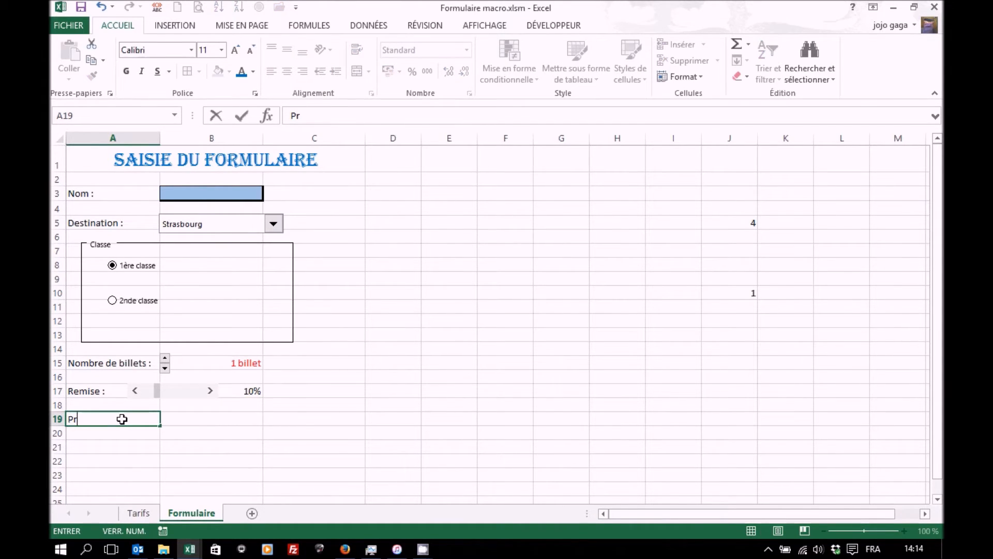
pyautogui.write('ix à payer')
pyautogui.press('Tab')
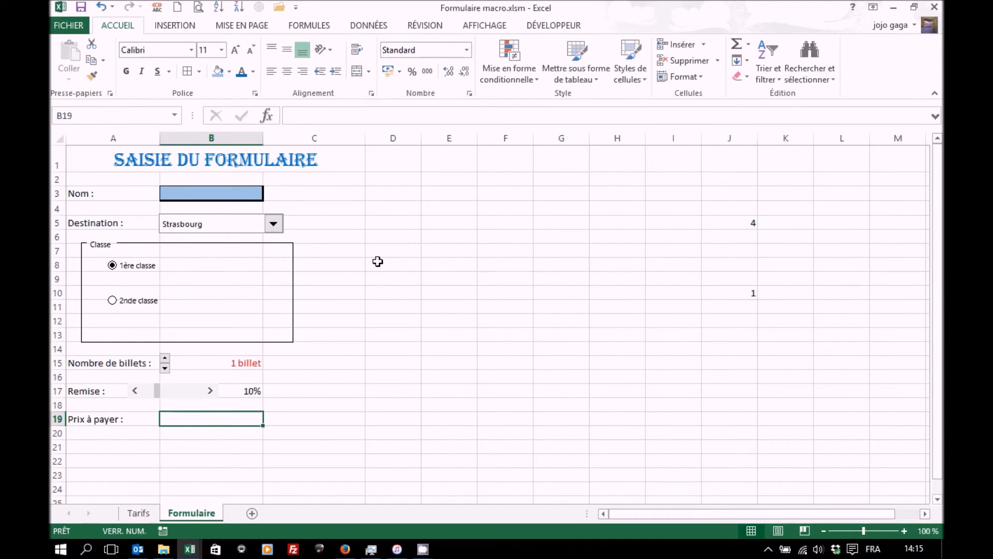
# Step: Insert the INDEX function from the Recherche & référence category in B19, using the matrice;no_lig;no_col argument list
pyautogui.click(267, 115)
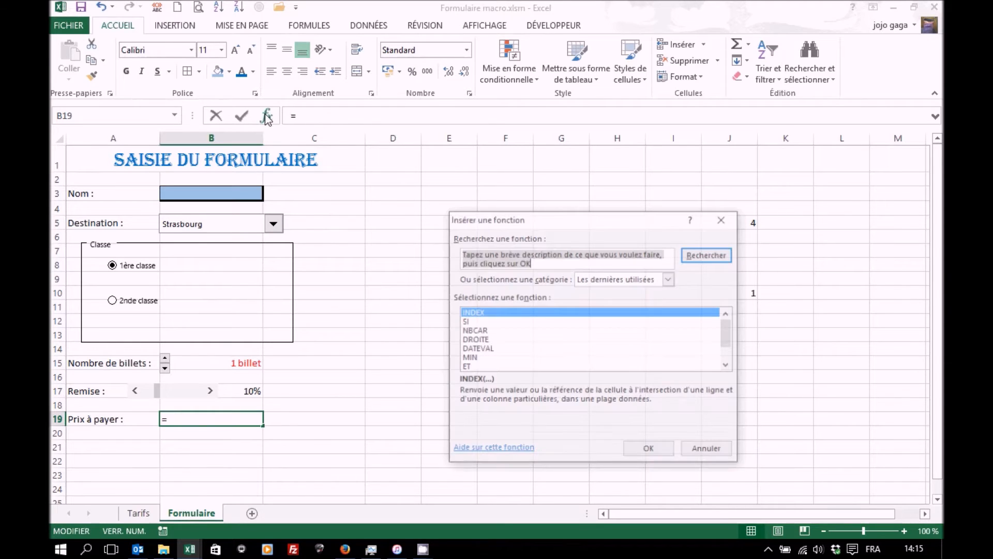
pyautogui.click(669, 280)
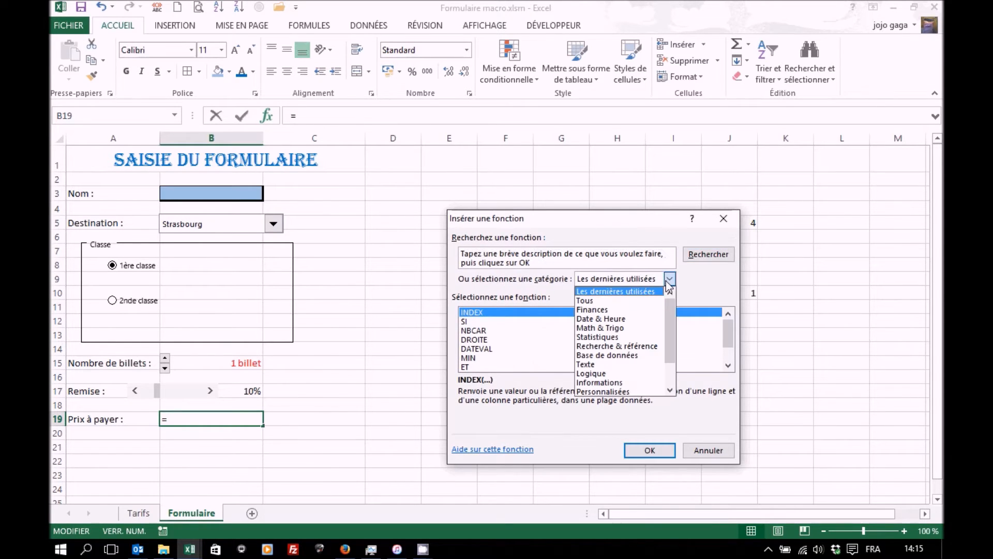
pyautogui.click(616, 346)
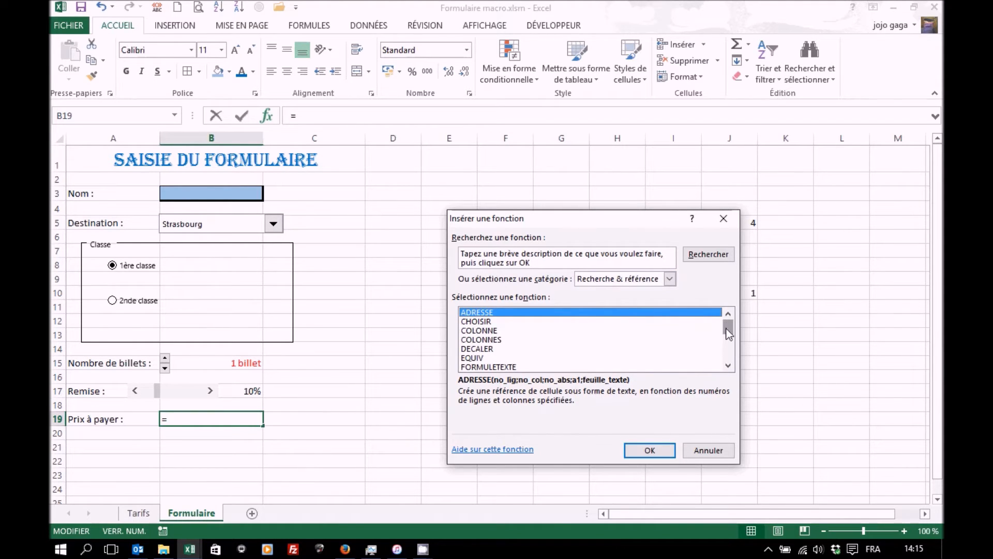
pyautogui.click(729, 367)
pyautogui.click(729, 368)
pyautogui.click(729, 367)
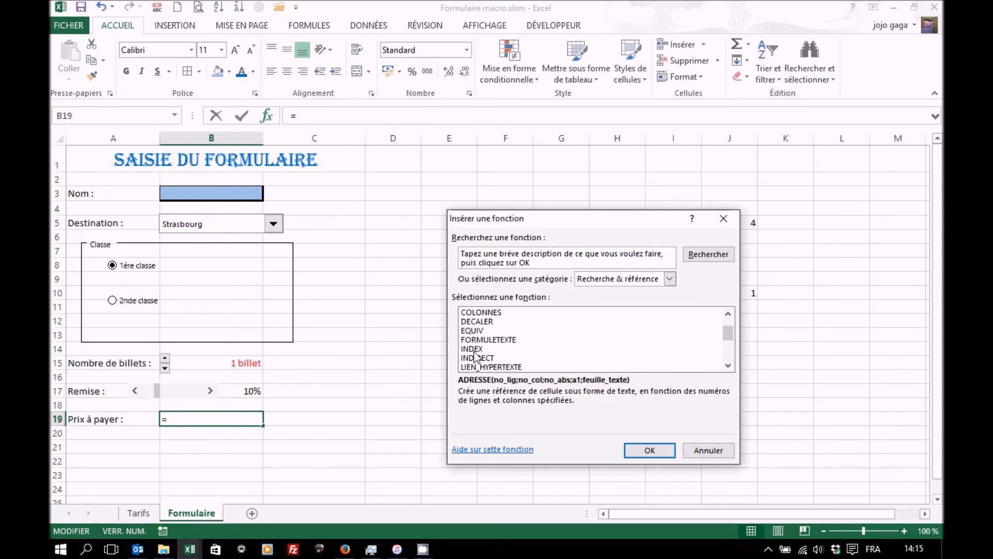
pyautogui.click(475, 349)
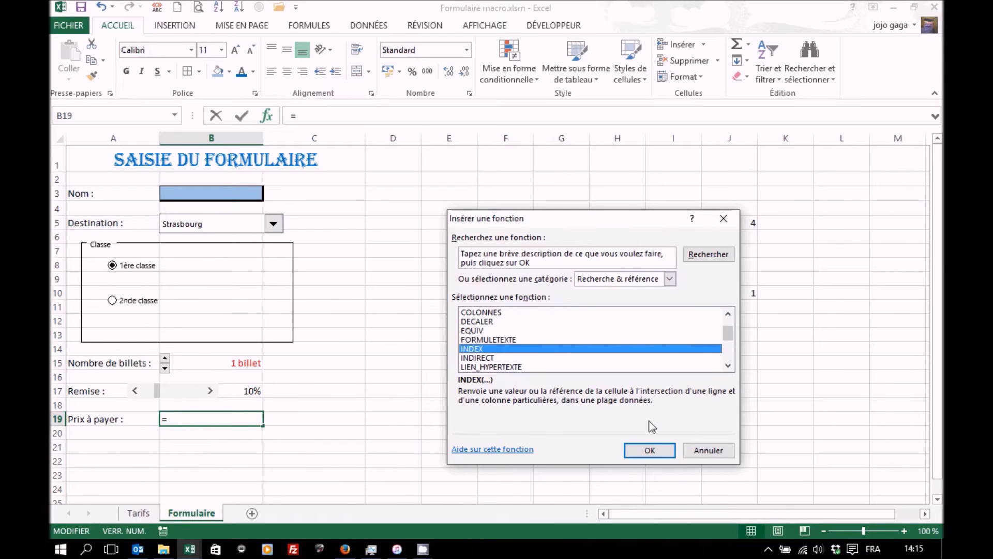
pyautogui.click(649, 450)
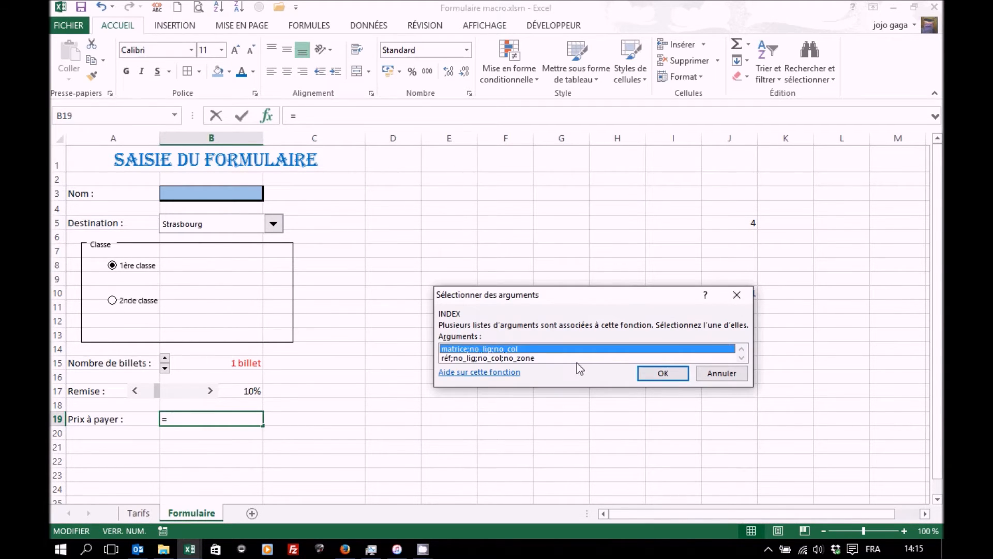
pyautogui.click(663, 373)
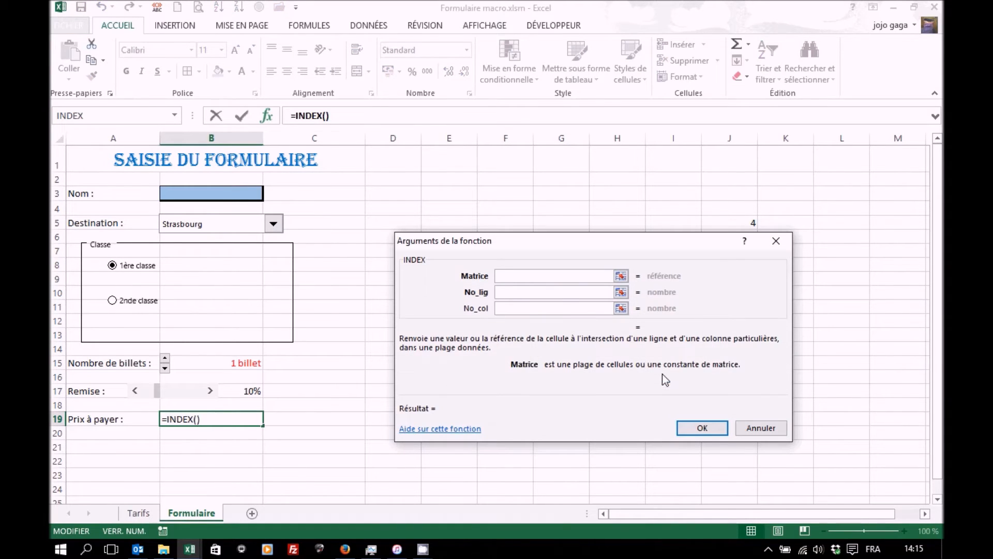
# Step: Set the INDEX Matrice argument to the 1ère and 2ème columns of the fare table on the Tarifs sheet
pyautogui.click(135, 515)
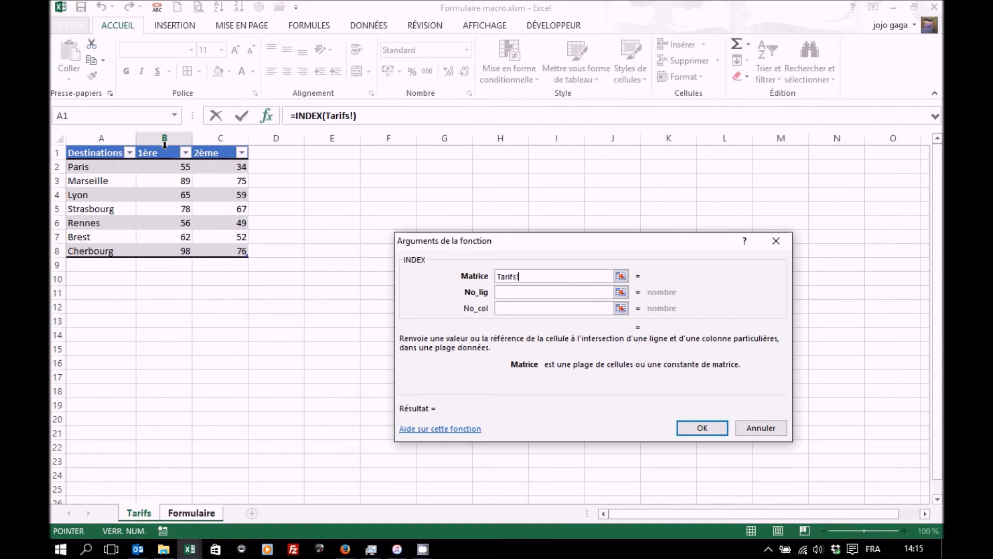
pyautogui.click(165, 146)
pyautogui.moveTo(165, 145); pyautogui.dragTo(206, 146)
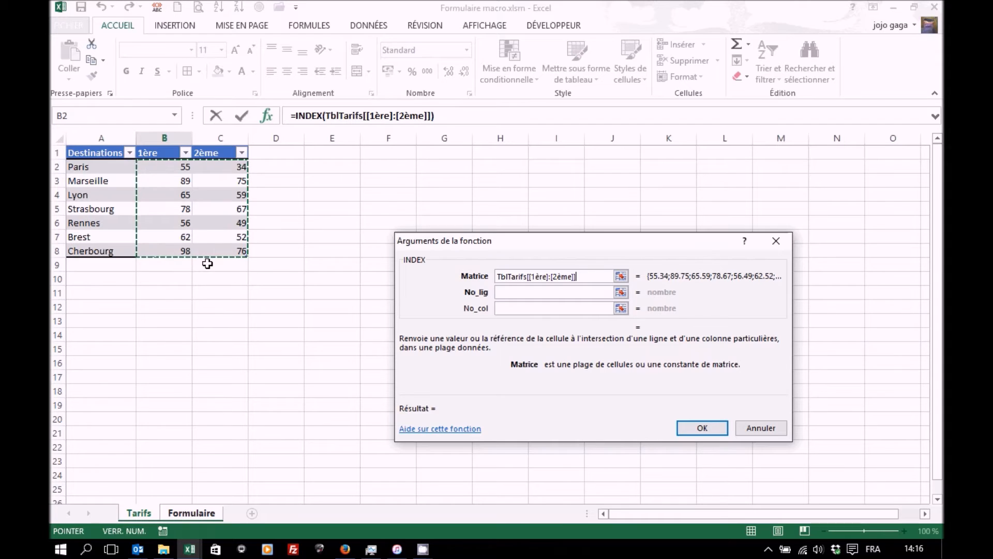
# Step: Complete the INDEX function with No_lig J5 and No_col J10, and check the returned fare against the Tarifs sheet
pyautogui.click(515, 292)
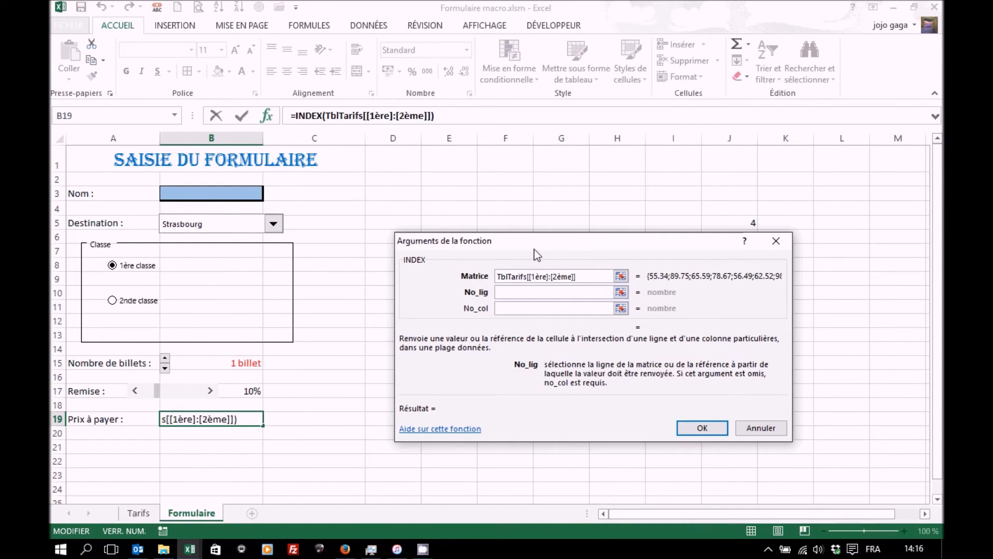
pyautogui.moveTo(538, 245); pyautogui.dragTo(509, 317)
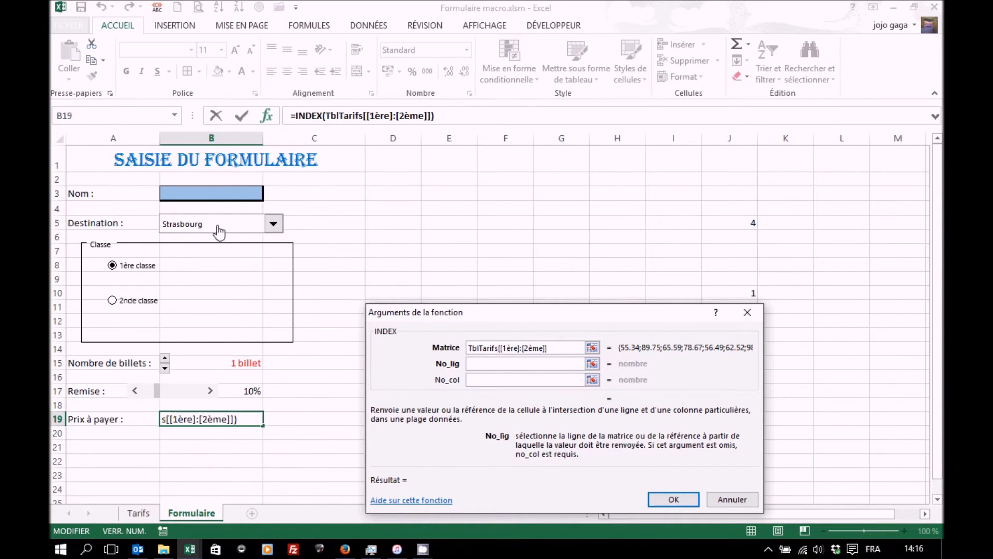
pyautogui.click(726, 224)
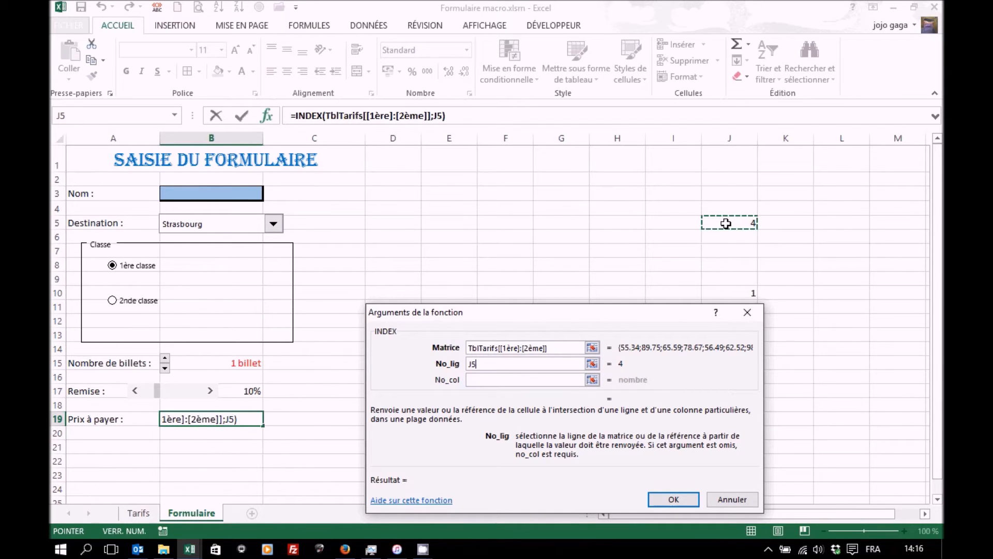
pyautogui.moveTo(656, 316); pyautogui.dragTo(622, 322)
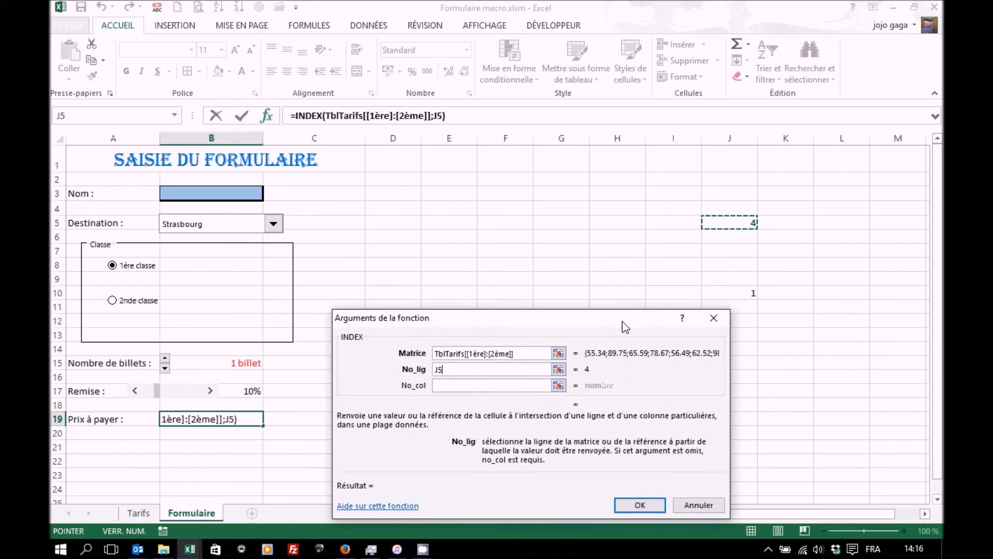
pyautogui.click(487, 385)
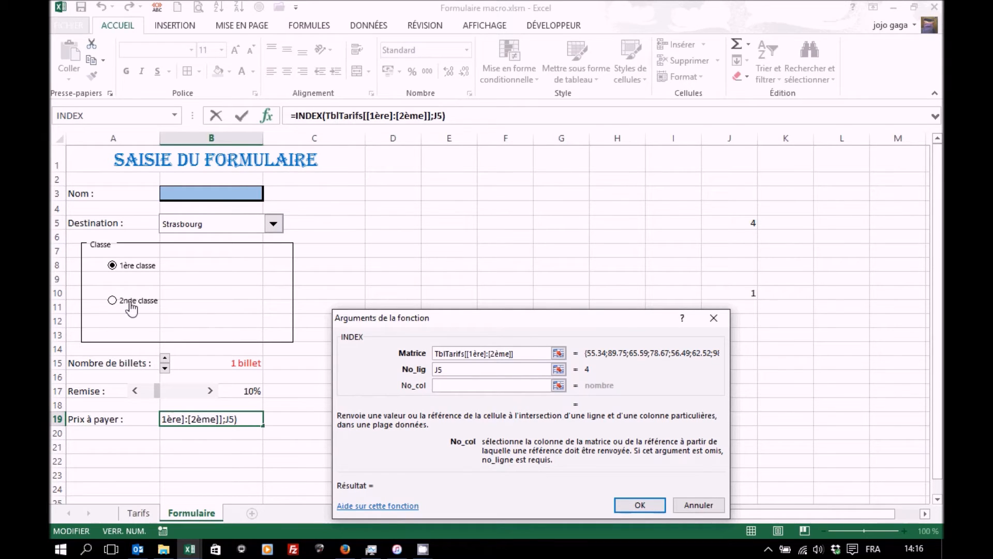
pyautogui.click(730, 293)
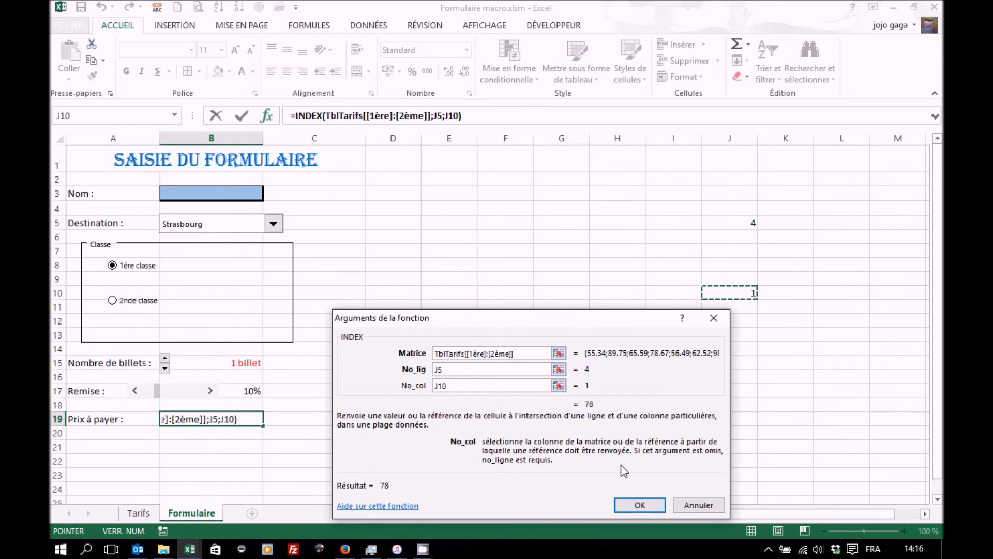
pyautogui.click(641, 506)
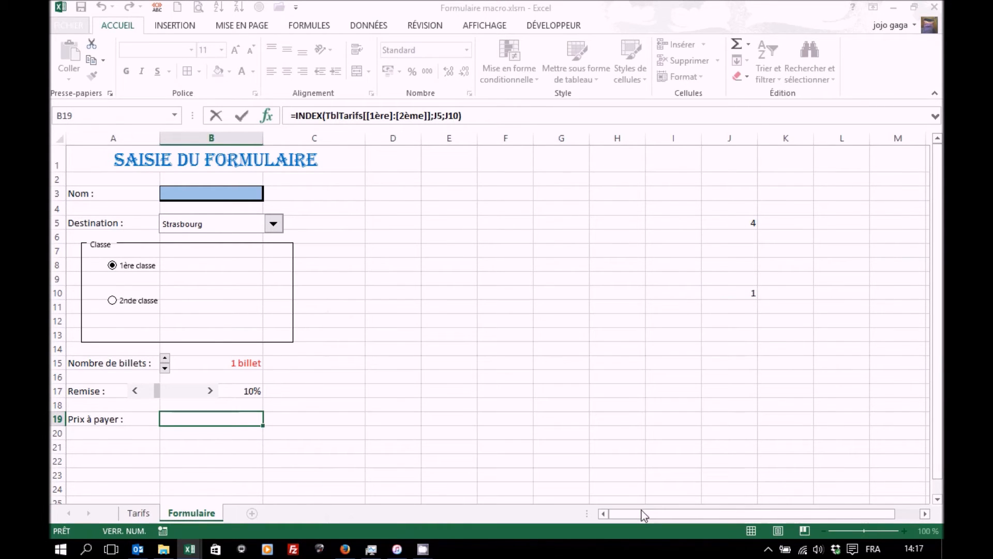
pyautogui.click(138, 512)
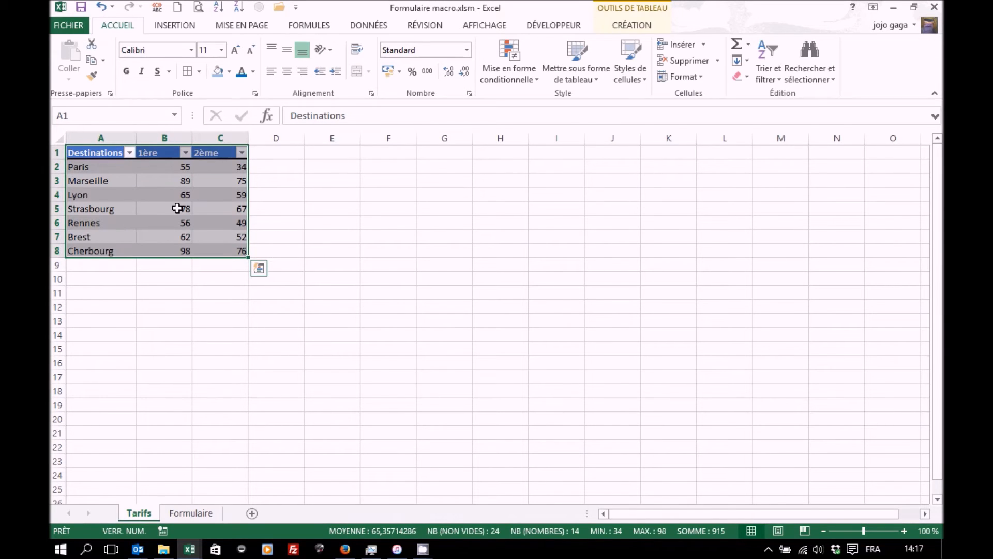
pyautogui.click(195, 515)
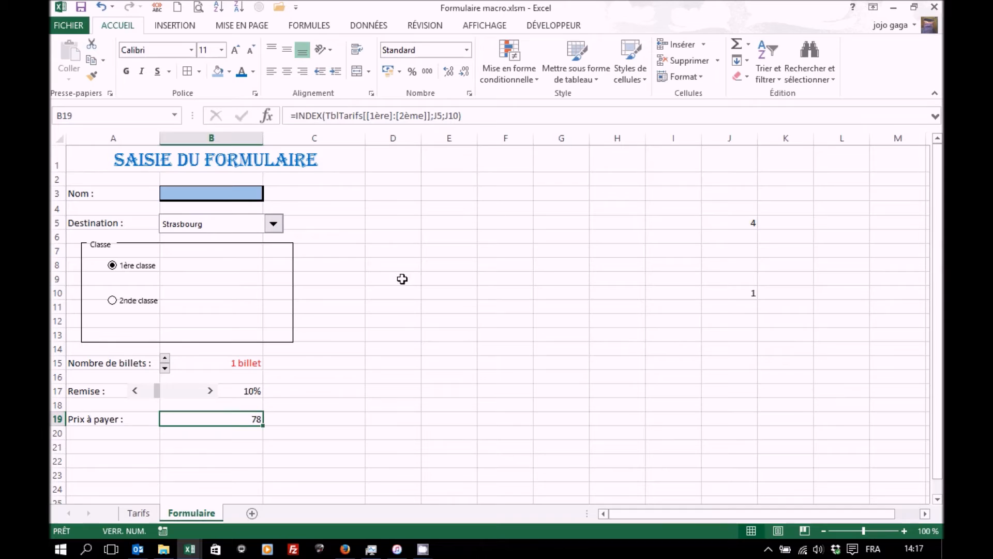
# Step: Extend the price formula in B19 to multiply the INDEX result by the ticket count in B15
pyautogui.click(488, 119)
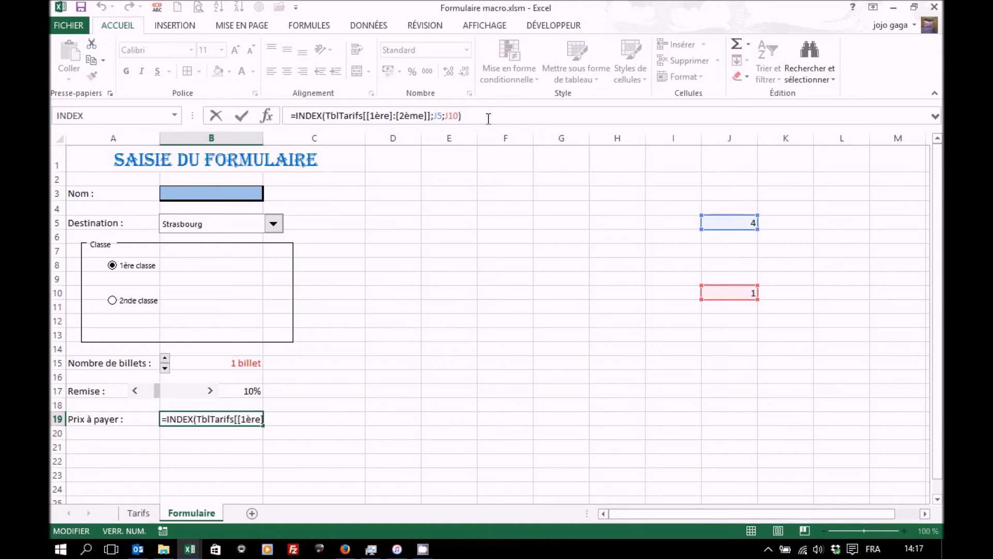
pyautogui.write('*')
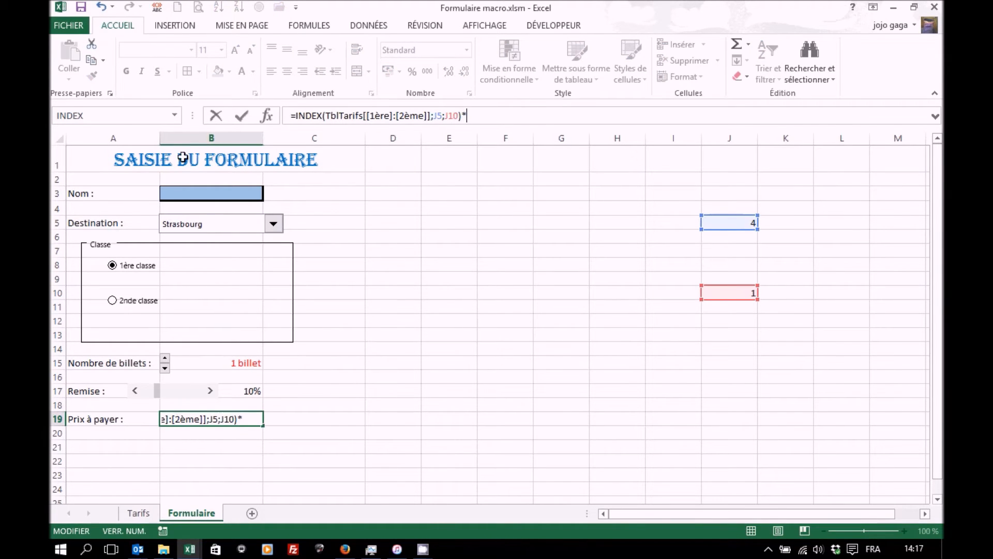
pyautogui.click(228, 363)
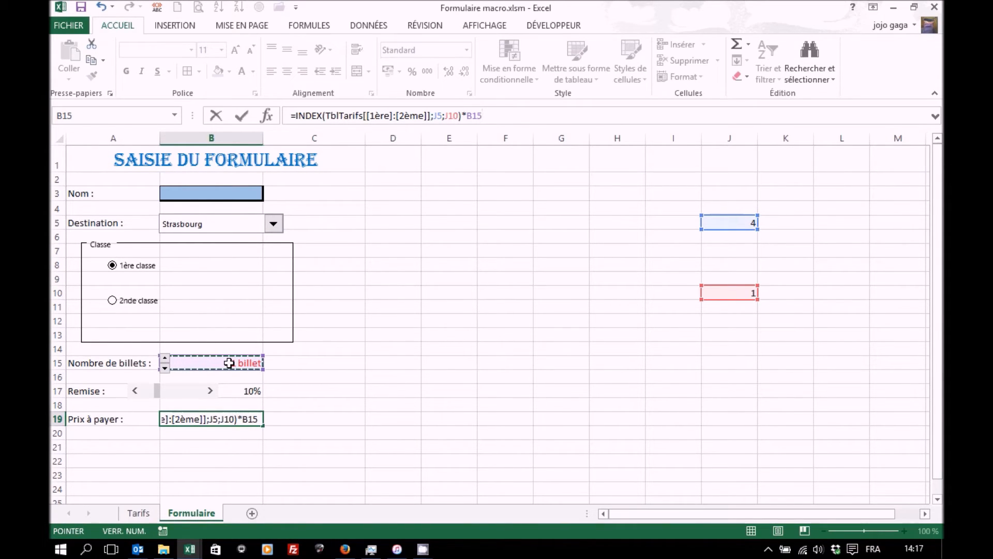
pyautogui.press('Return')
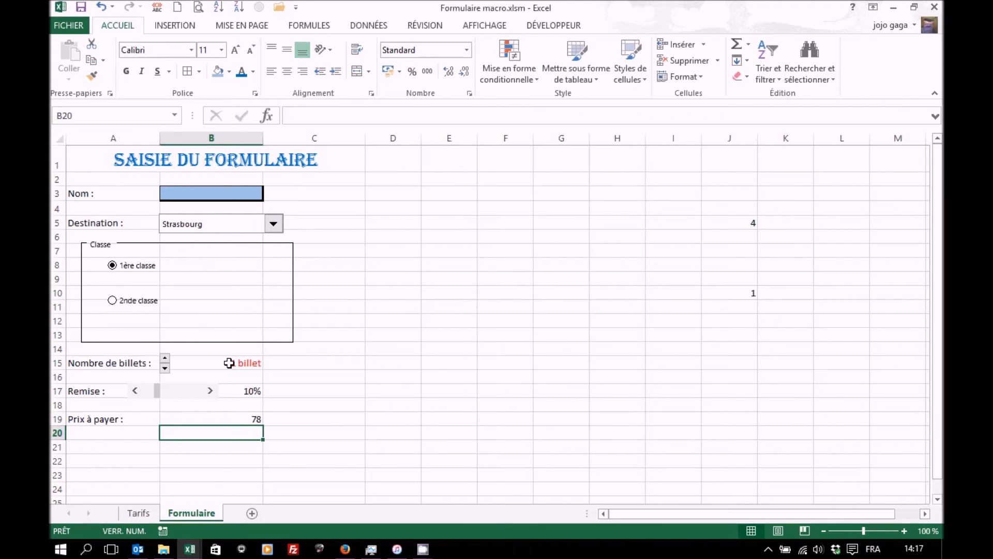
# Step: Insert two blank rows above the "Prix à payer :" row, at rows 19 and 20
pyautogui.click(54, 419)
pyautogui.moveTo(54, 419); pyautogui.dragTo(56, 433)
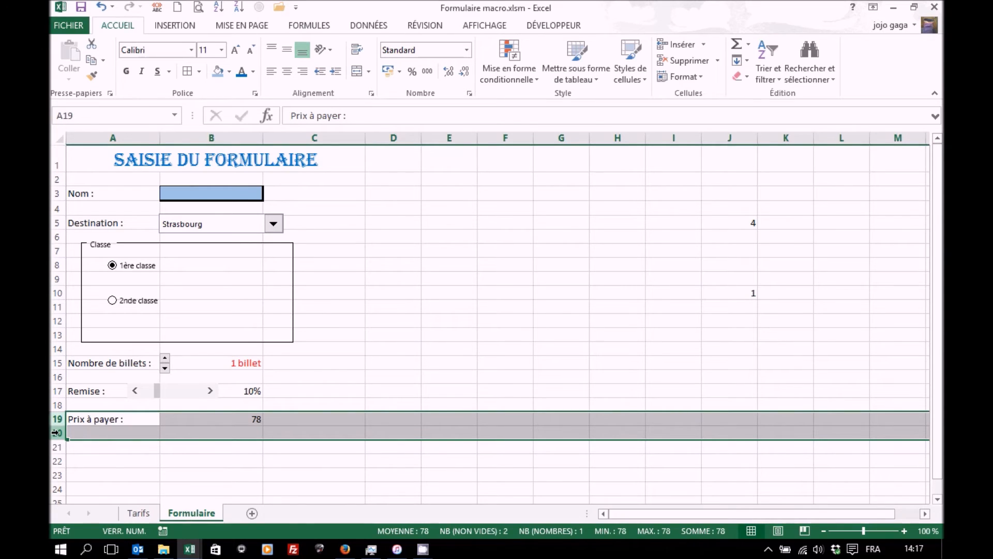
pyautogui.rightClick(58, 432)
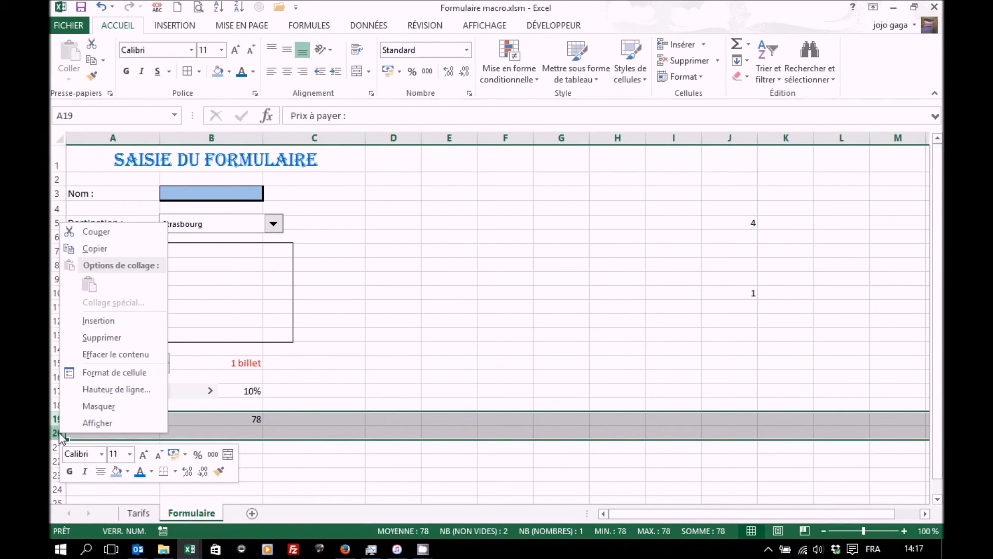
pyautogui.click(98, 321)
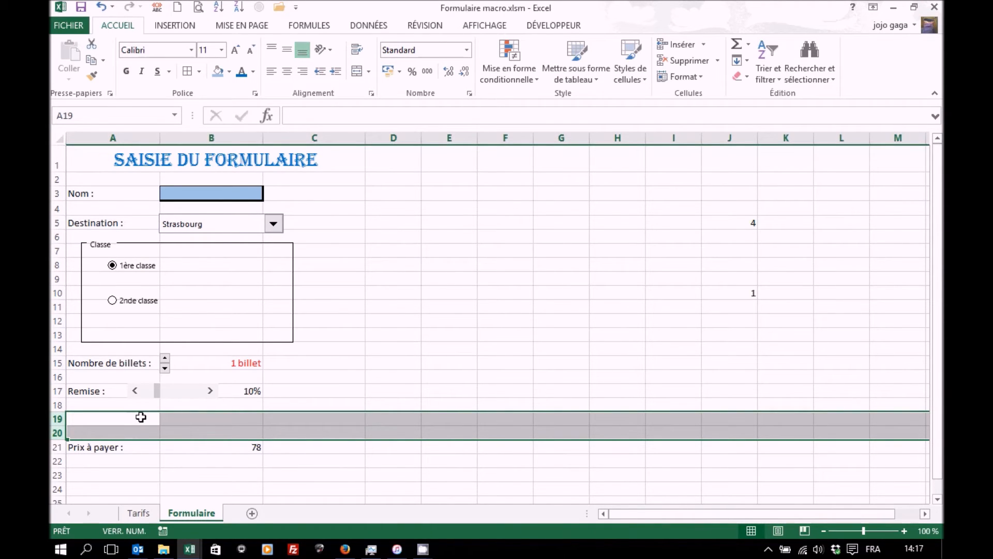
# Step: Enter the label "AR :" in cell A19, below Remise
pyautogui.click(140, 421)
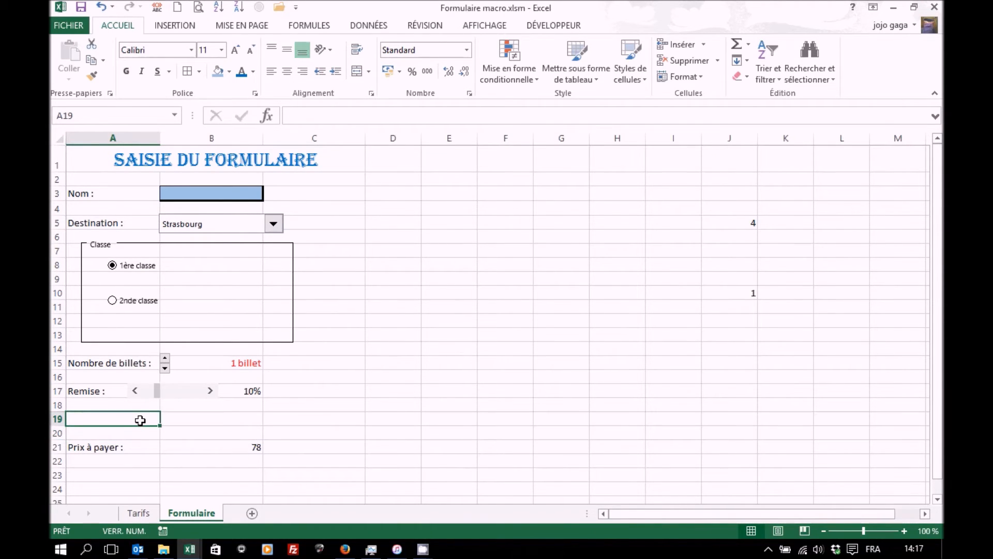
pyautogui.write('A')
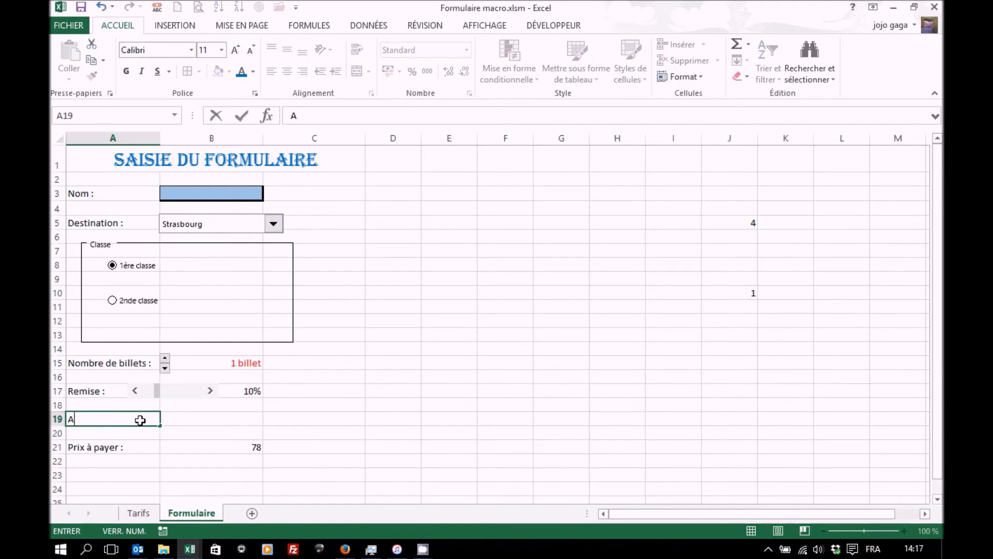
pyautogui.write('R :')
pyautogui.press('Tab')
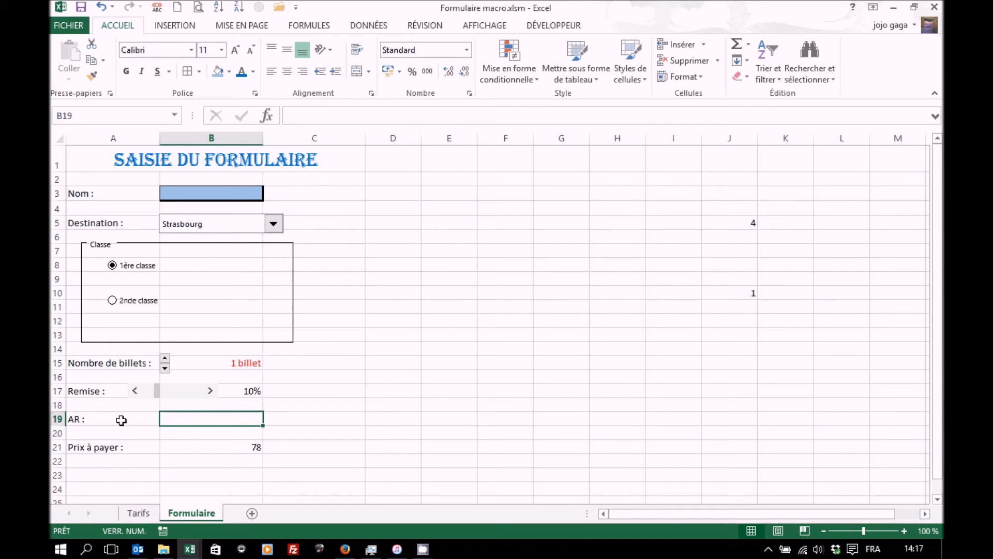
# Step: Draw a form-control check box in row 19, just beside the "AR :" label
pyautogui.click(554, 25)
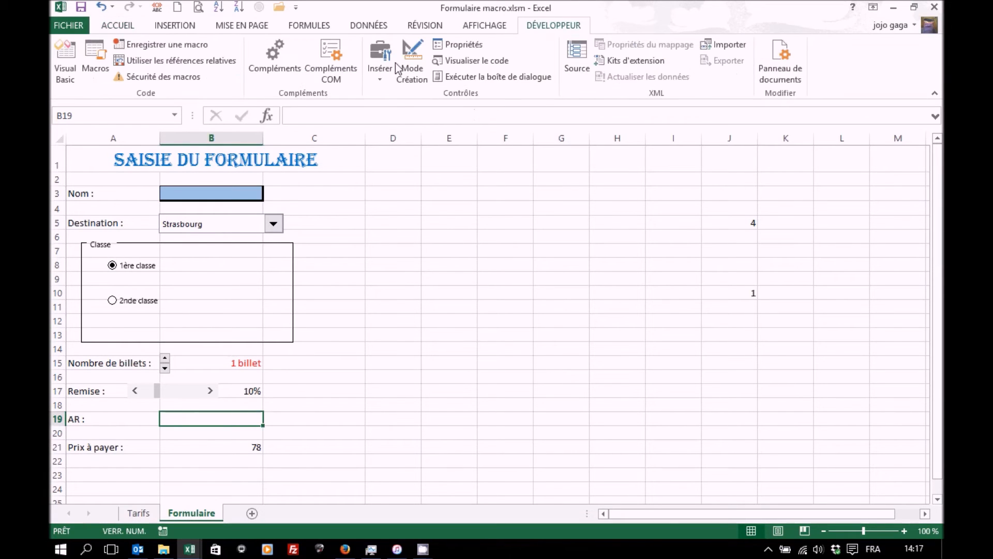
pyautogui.click(378, 75)
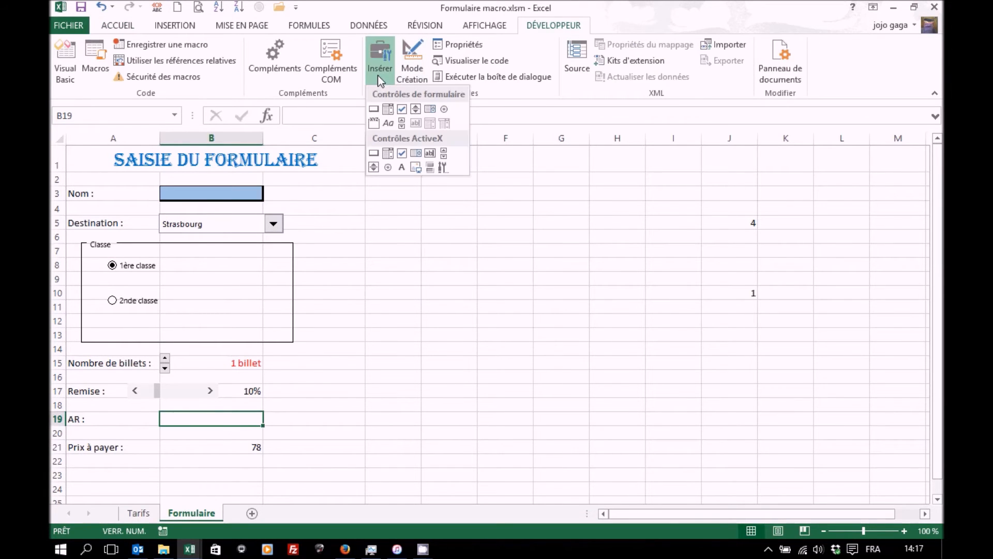
pyautogui.click(402, 109)
pyautogui.moveTo(130, 411); pyautogui.dragTo(155, 431)
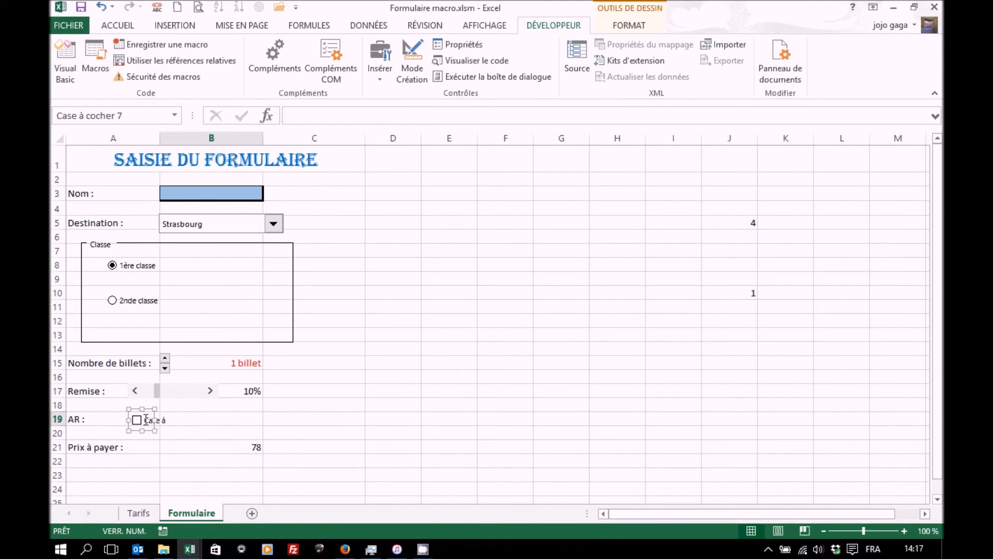
# Step: Delete the default caption text of the AR check box
pyautogui.click(148, 420)
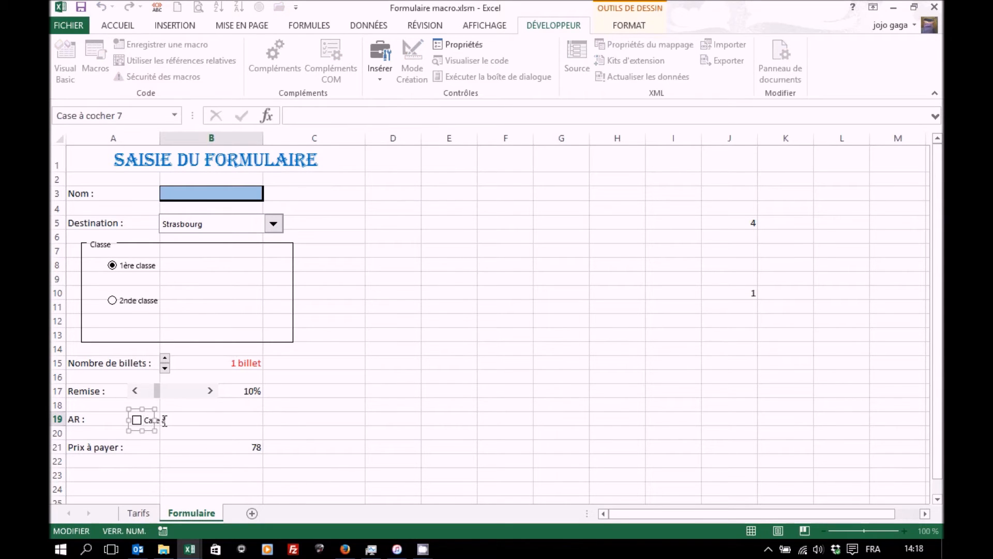
pyautogui.press('Delete')
pyautogui.press('Delete')
pyautogui.press('Delete')
pyautogui.press('Delete')
pyautogui.press('Delete')
pyautogui.press('Delete')
pyautogui.press('Delete')
pyautogui.press('Delete')
pyautogui.press('Delete')
pyautogui.press('Delete')
pyautogui.press('Delete')
pyautogui.press('Delete')
pyautogui.press('Delete')
pyautogui.press('Delete')
# Step: Link the AR check box to cell J19 through its control format settings
pyautogui.rightClick(152, 427)
pyautogui.click(189, 417)
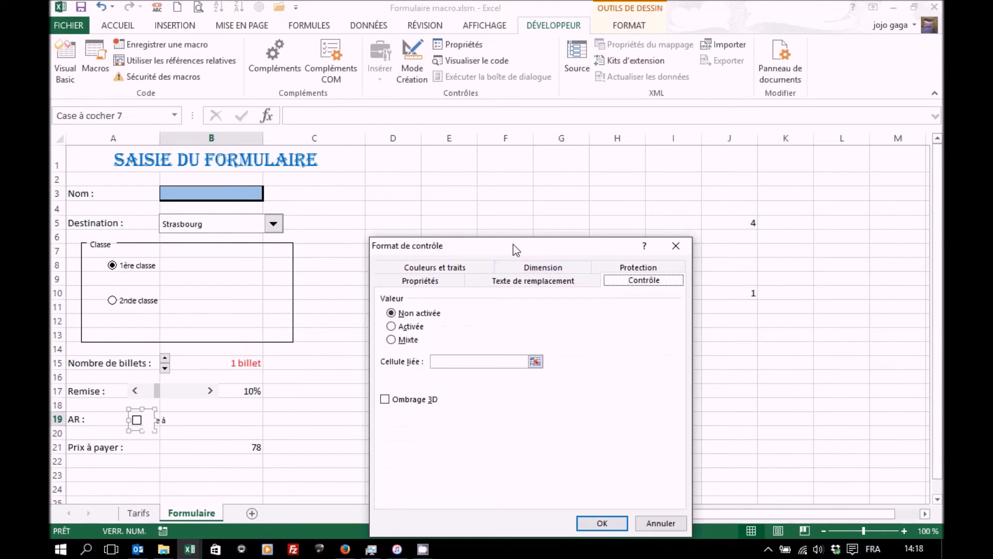
pyautogui.click(460, 361)
pyautogui.moveTo(511, 250); pyautogui.dragTo(457, 82)
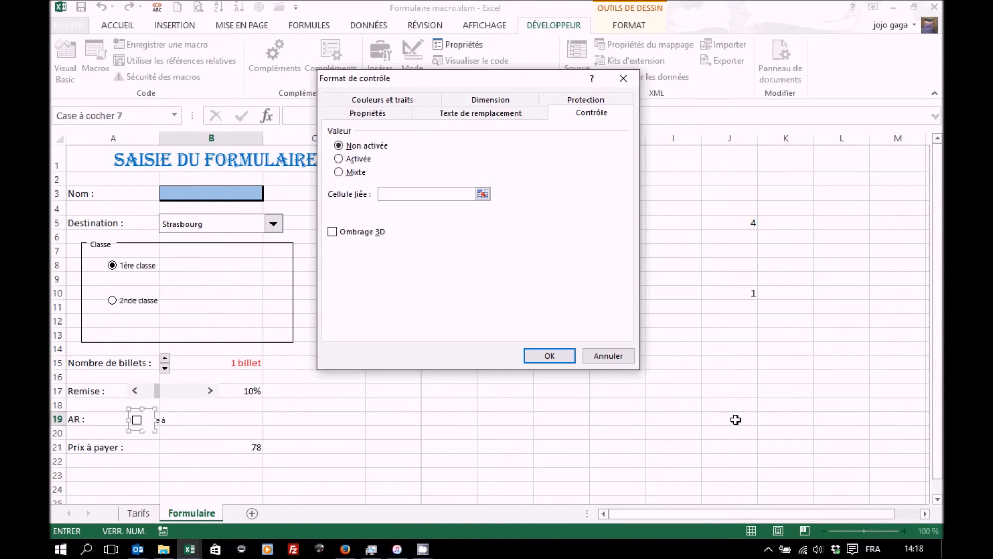
pyautogui.click(736, 419)
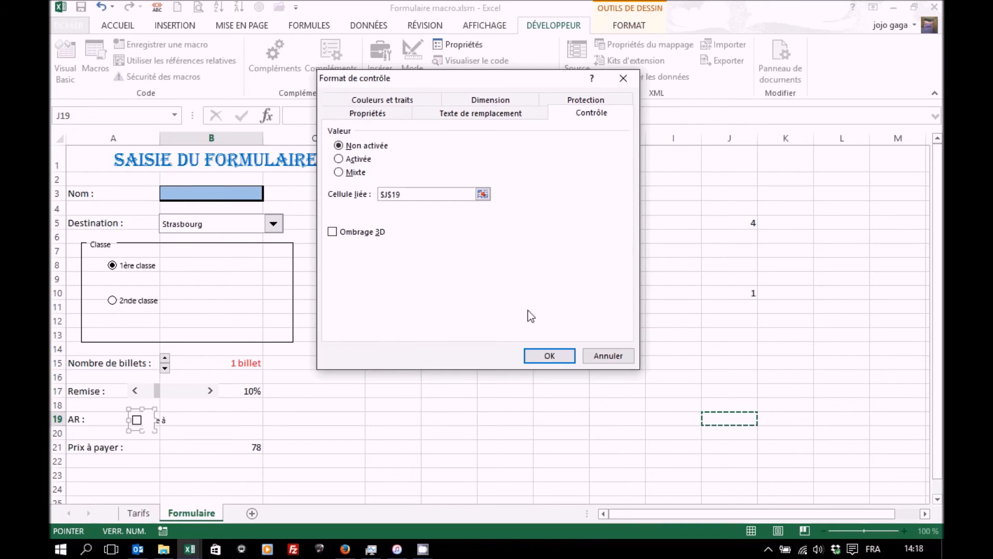
pyautogui.click(529, 356)
pyautogui.click(375, 445)
# Step: Toggle the AR check box several times to test its link to J19, leaving it unchecked
pyautogui.click(137, 422)
pyautogui.click(136, 421)
pyautogui.click(136, 421)
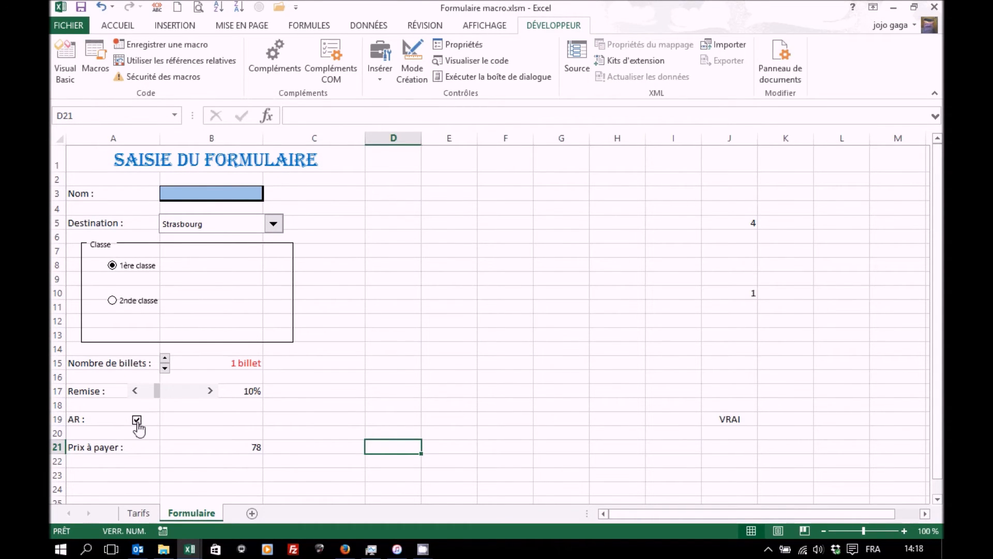
pyautogui.click(136, 422)
# Step: Enter an SI function in B19 that tests J19 and returns "Aller-retour" if true or "Aller Simple" if false
pyautogui.click(192, 420)
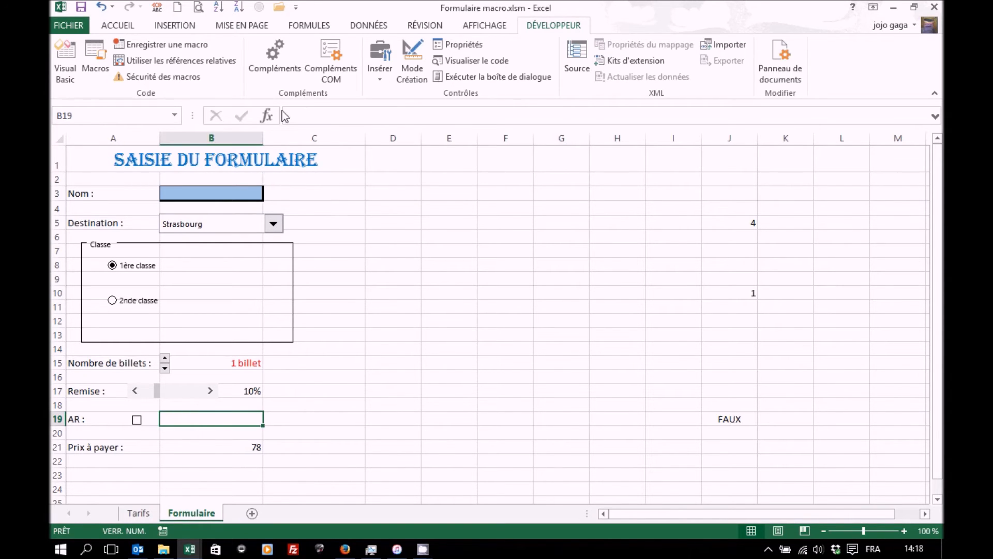
pyautogui.click(266, 115)
pyautogui.click(555, 162)
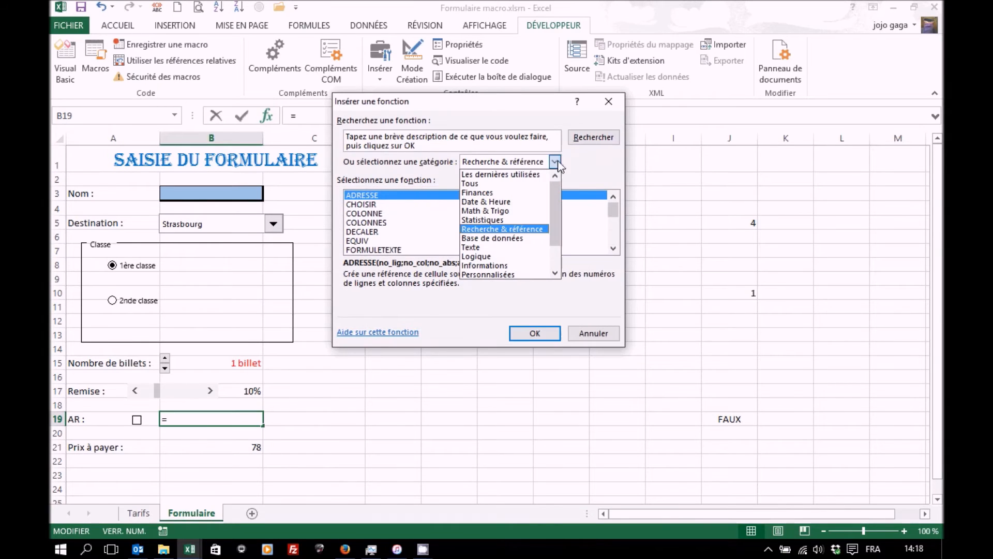
pyautogui.click(476, 256)
pyautogui.doubleClick(362, 241)
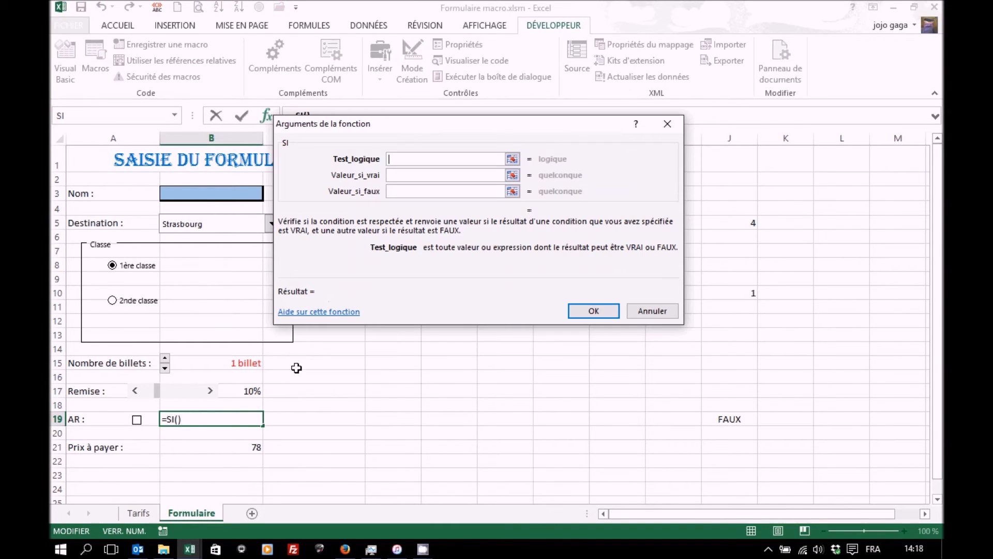
pyautogui.click(720, 423)
pyautogui.press('Tab')
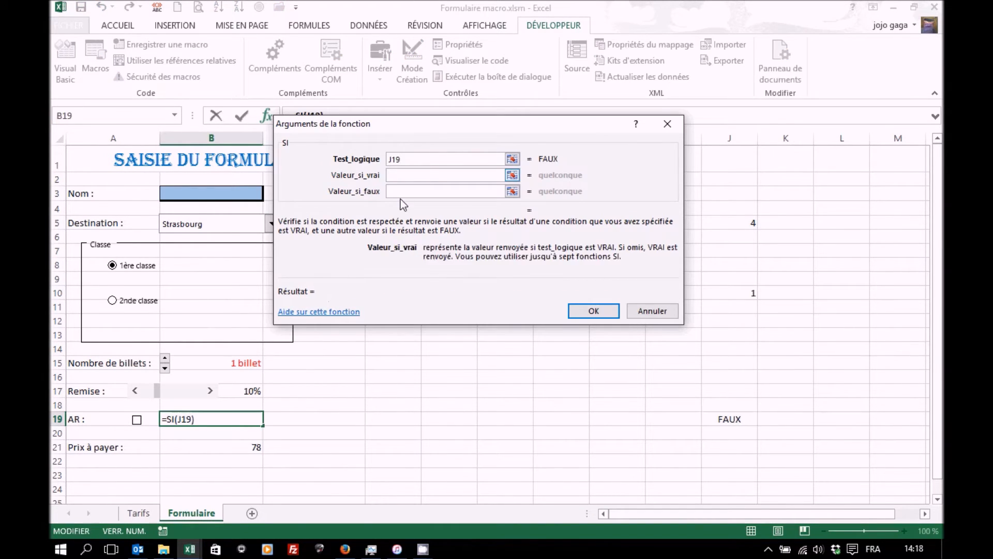
pyautogui.write('Aller-retour')
pyautogui.press('Tab')
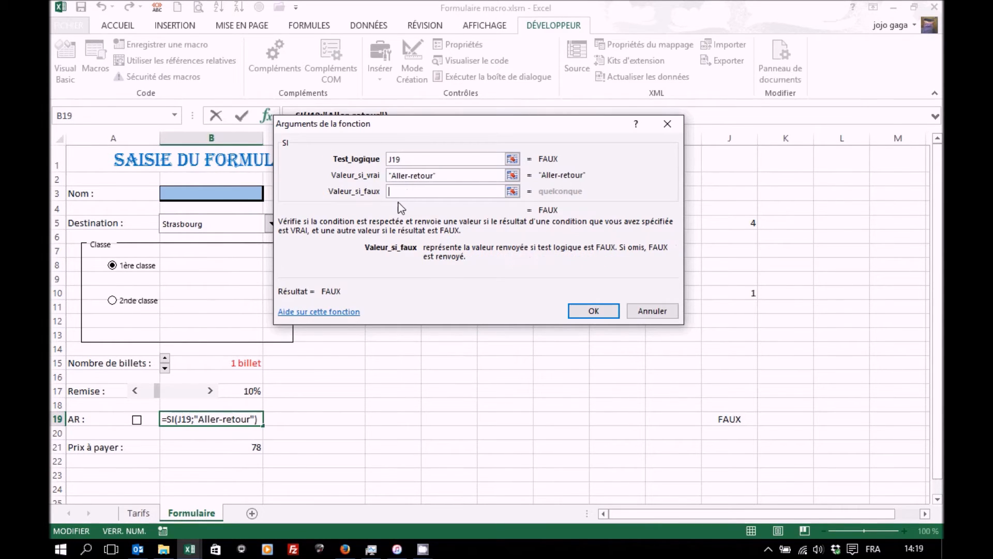
pyautogui.write('Aller Simple')
pyautogui.press('Return')
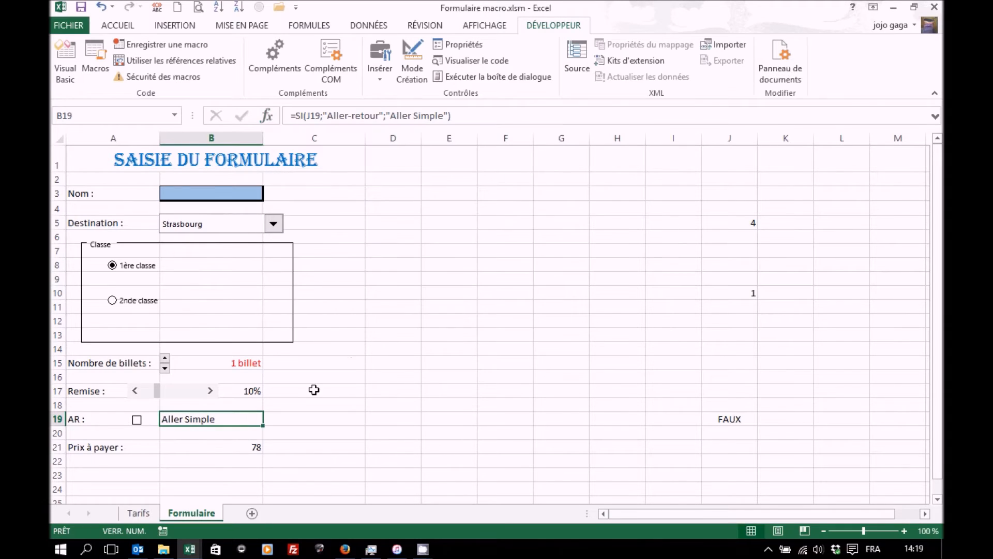
# Step: Toggle the AR check box to test the trip text in B19, leaving it checked
pyautogui.click(137, 421)
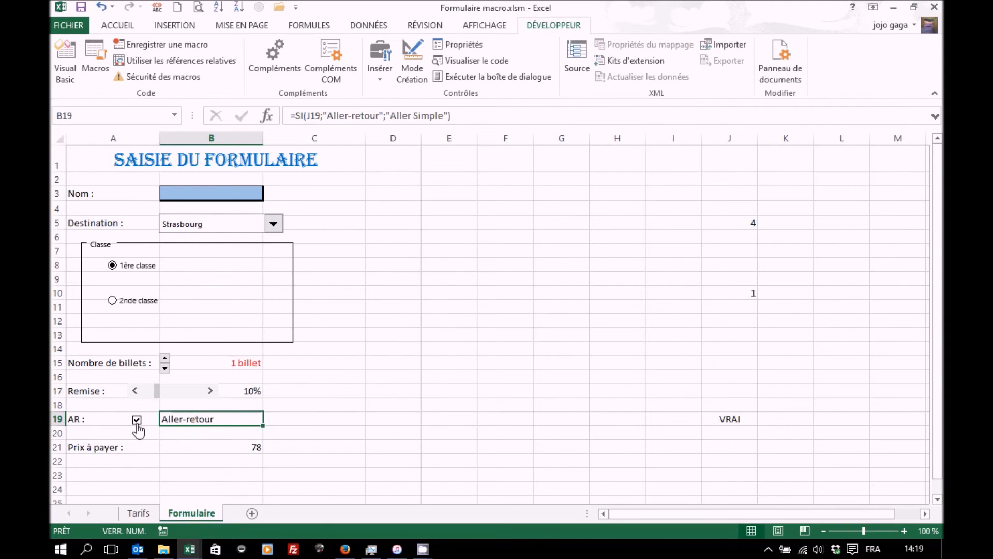
pyautogui.click(137, 424)
pyautogui.click(138, 424)
# Step: Extend the Prix à payer formula in B21 with the discount factor *(1-B17/100)
pyautogui.click(217, 446)
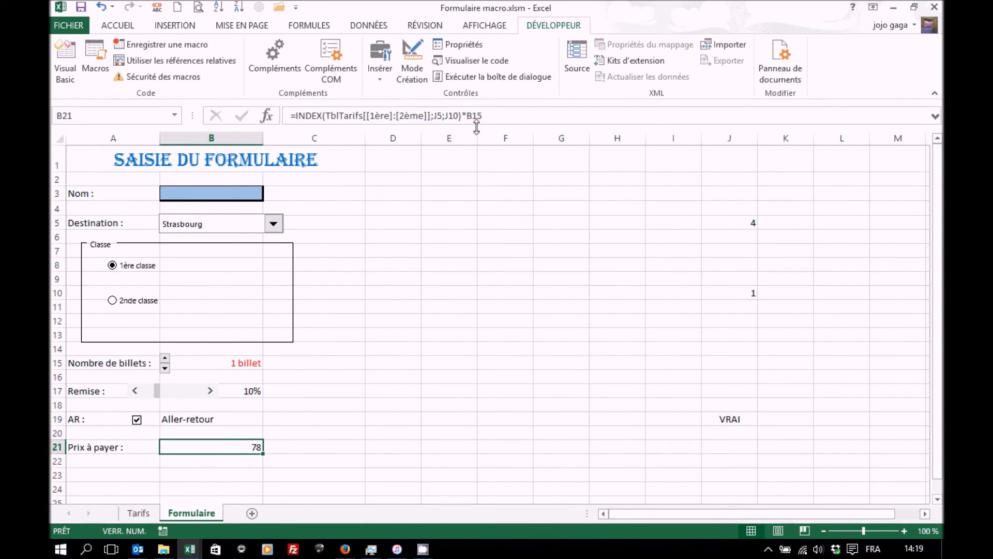
pyautogui.click(517, 116)
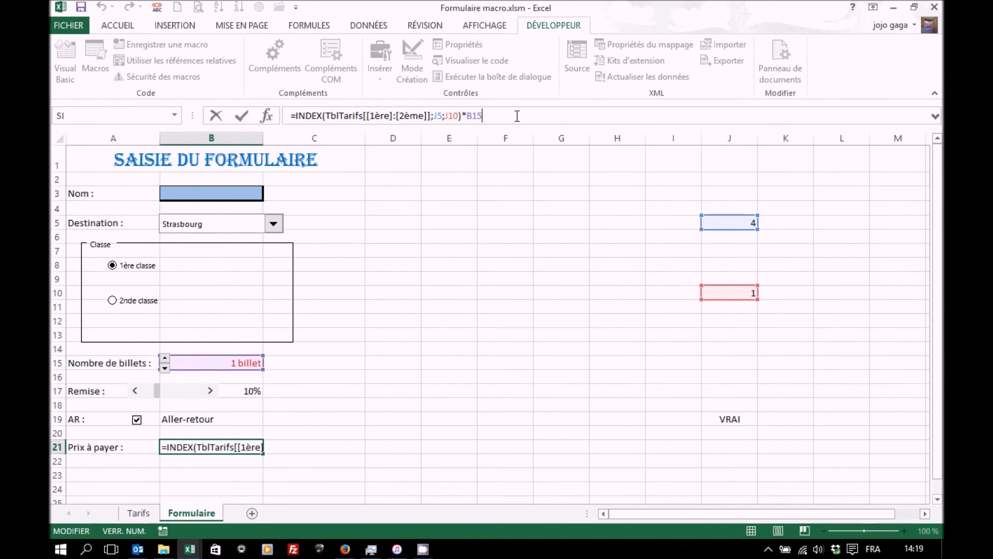
pyautogui.write('*')
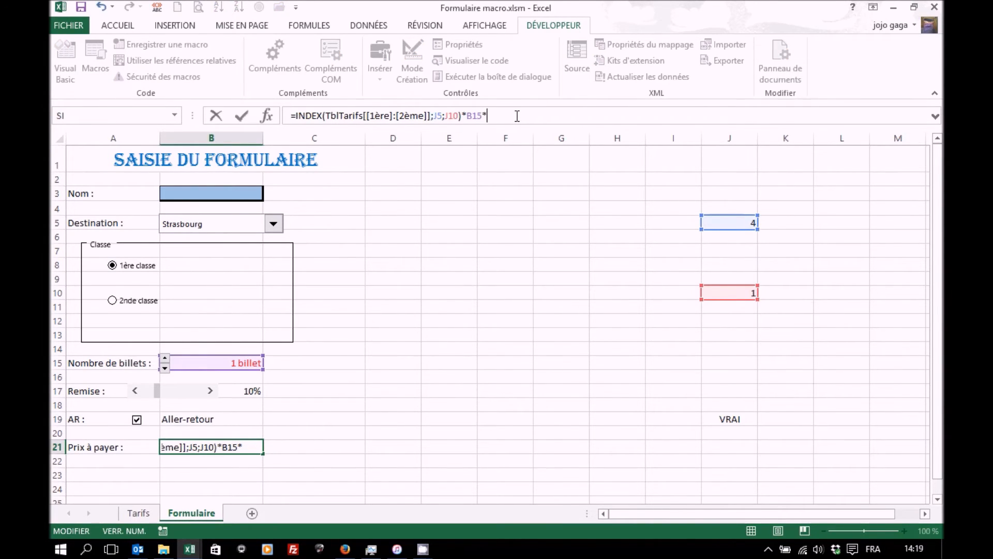
pyautogui.write('(1-')
pyautogui.click(247, 393)
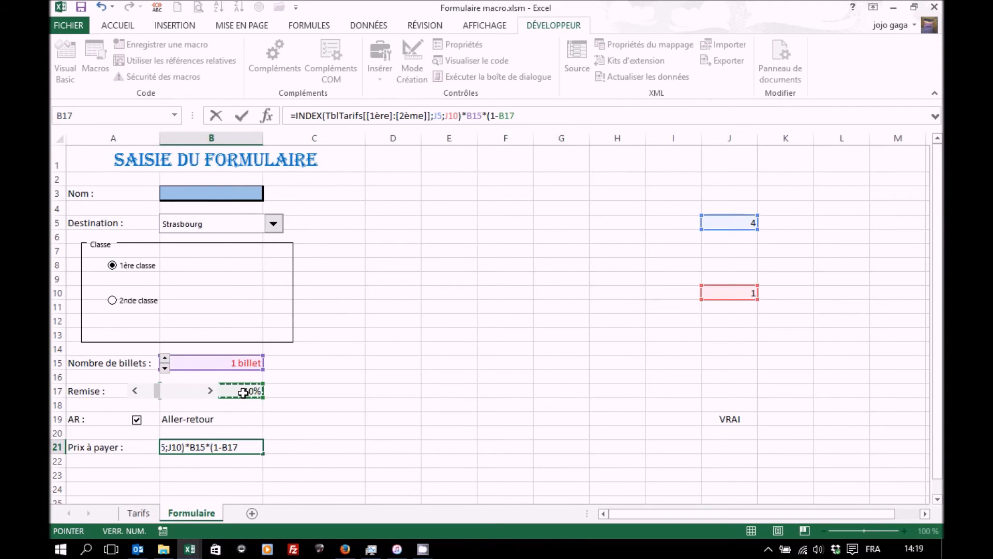
pyautogui.write('/100)')
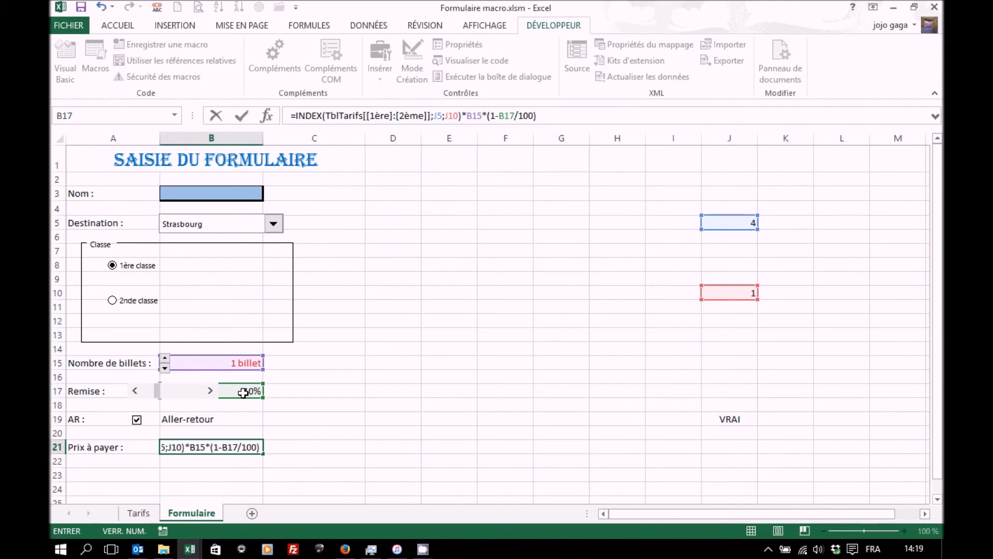
# Step: Multiply the Prix à payer formula by SI(J19;2;1) so that a return trip doubles the price
pyautogui.write('*')
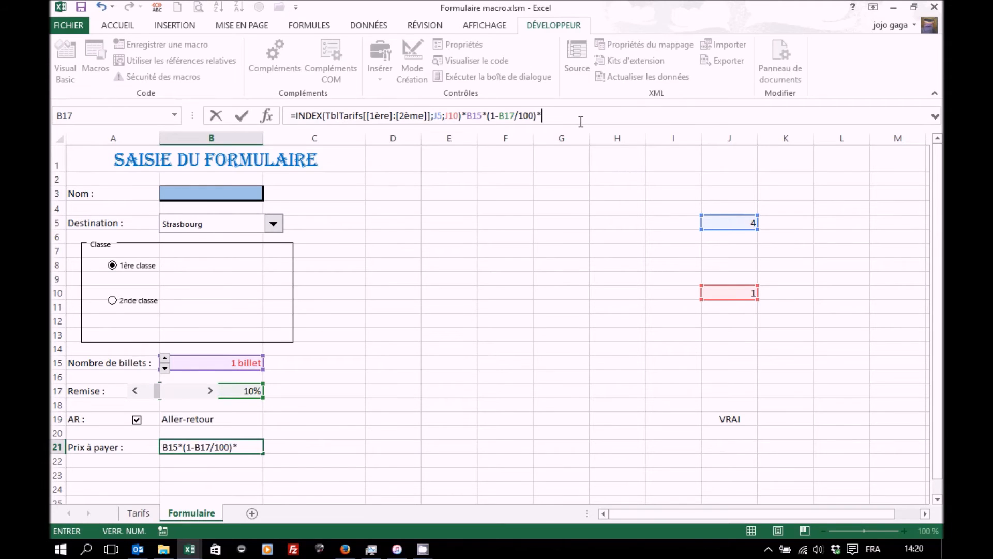
pyautogui.click(176, 116)
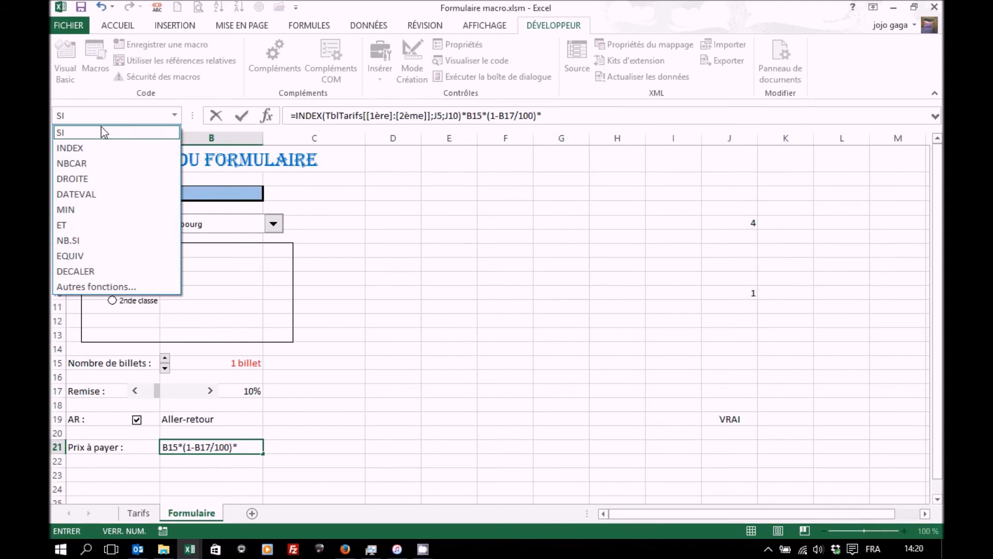
pyautogui.click(69, 133)
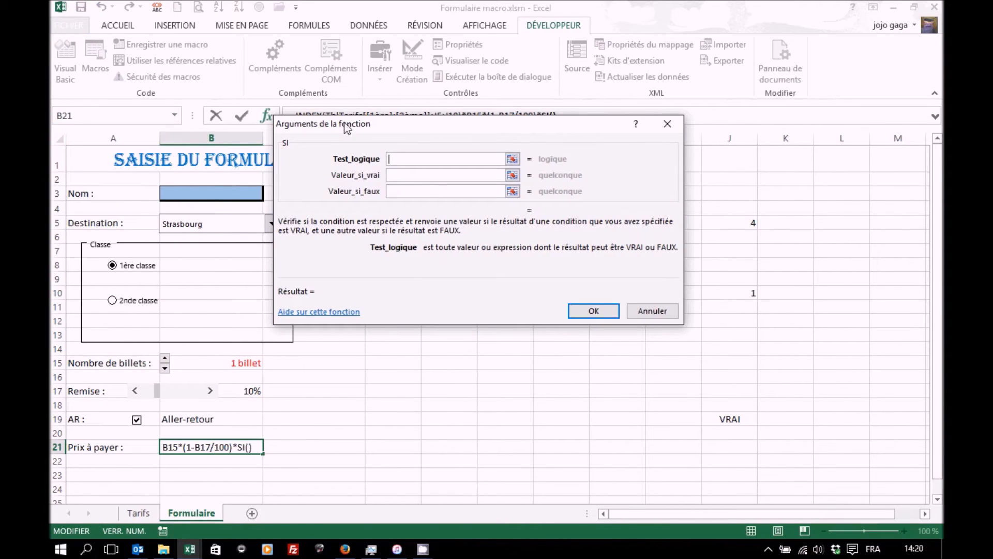
pyautogui.write('J19')
pyautogui.click(415, 175)
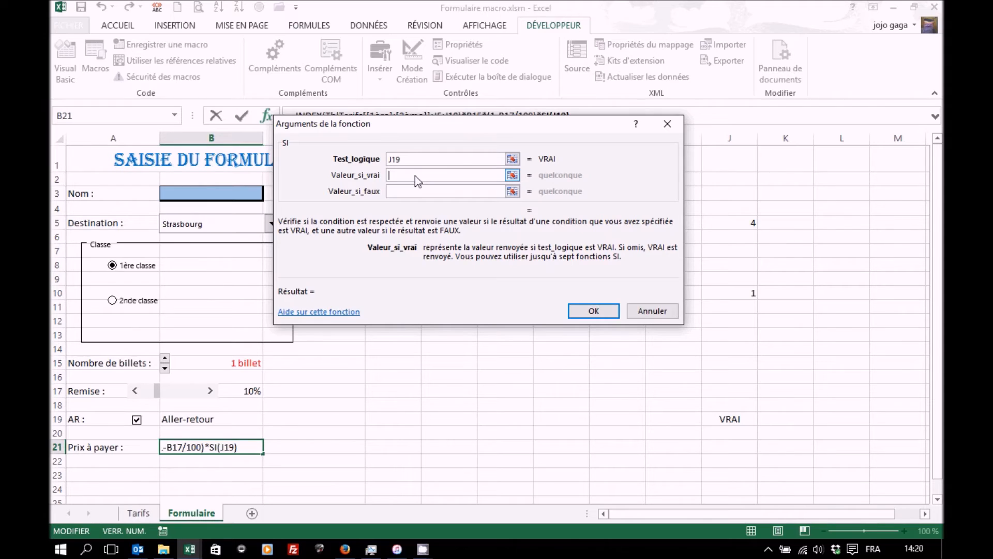
pyautogui.write('2')
pyautogui.click(402, 192)
pyautogui.write('1')
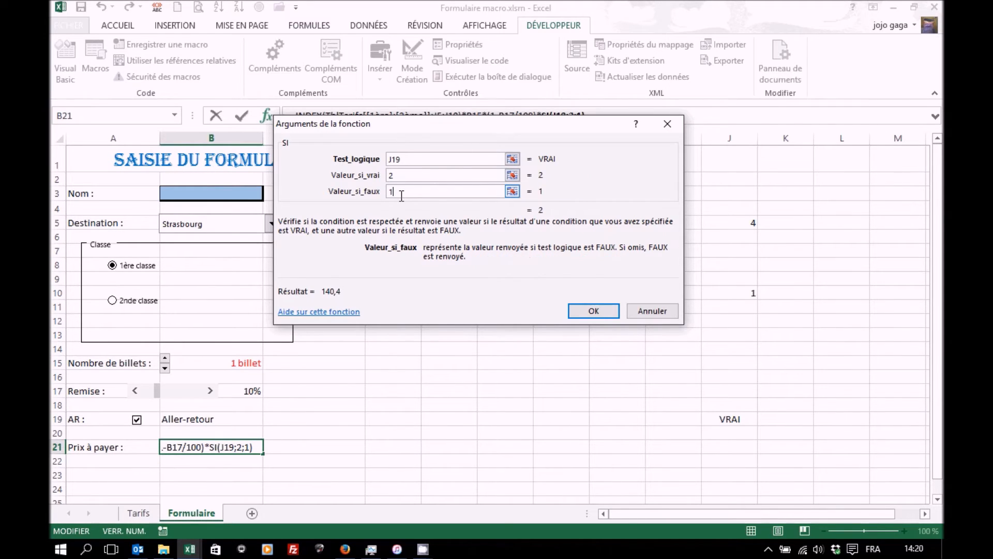
pyautogui.click(592, 312)
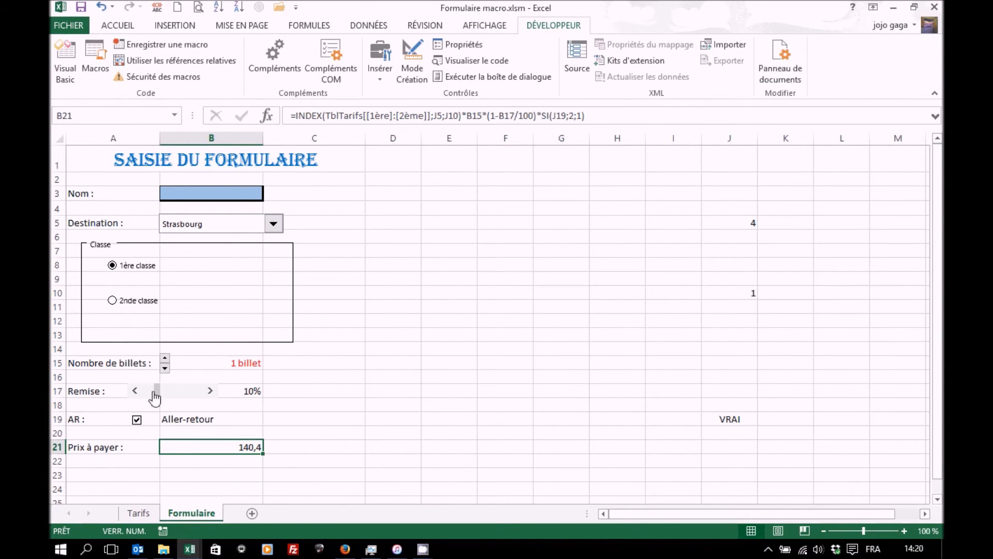
# Step: Test the price with the Remise at 0% by unchecking and rechecking AR
pyautogui.moveTo(155, 392); pyautogui.dragTo(139, 392)
pyautogui.click(136, 420)
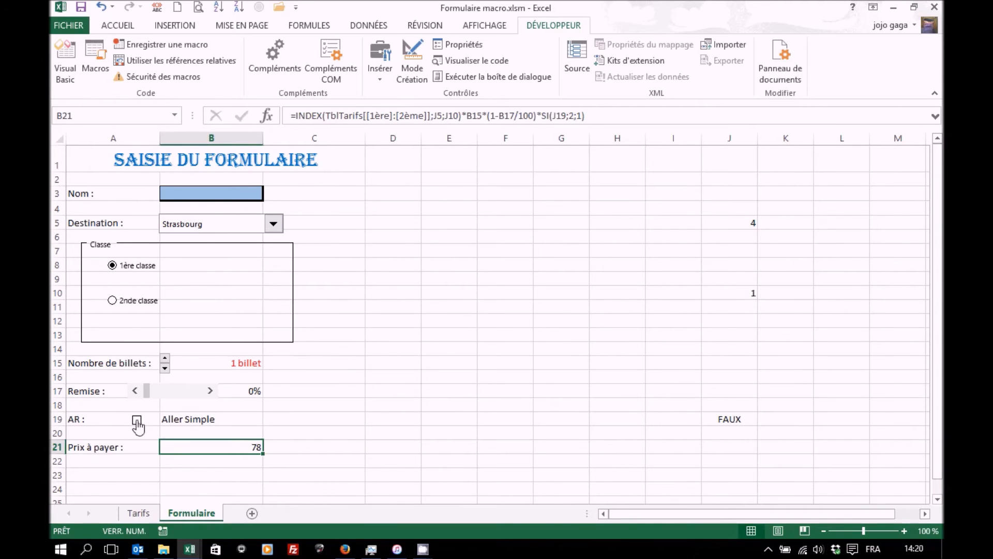
pyautogui.click(137, 420)
# Step: Raise the Remise to 30% and the Nombre de billets to 4
pyautogui.click(175, 398)
pyautogui.click(175, 393)
pyautogui.click(174, 393)
pyautogui.click(165, 358)
pyautogui.click(165, 358)
pyautogui.click(165, 358)
# Step: Switch the class to 2nde and back to 1ère, and try Marseille as destination before choosing Brest
pyautogui.click(112, 301)
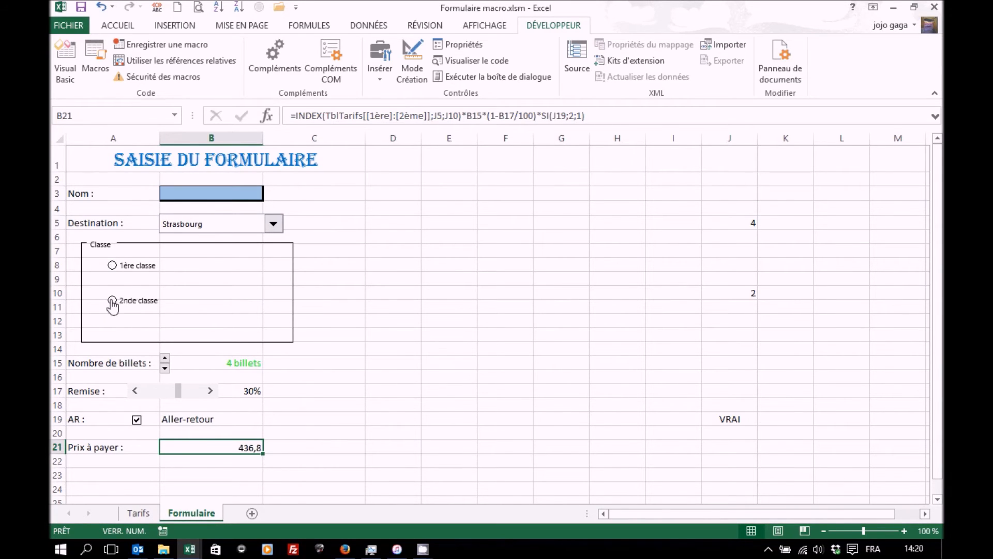
pyautogui.click(112, 265)
pyautogui.click(273, 225)
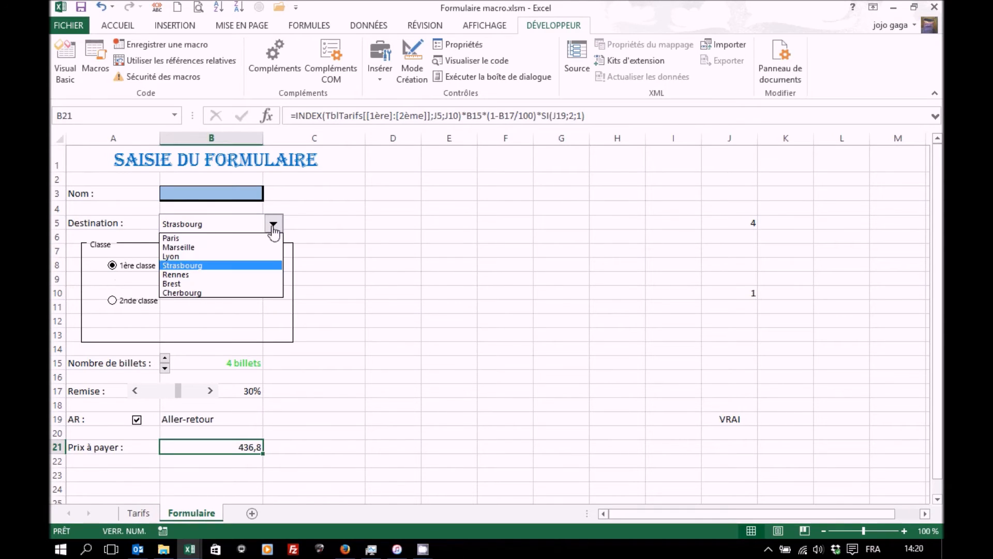
pyautogui.click(205, 248)
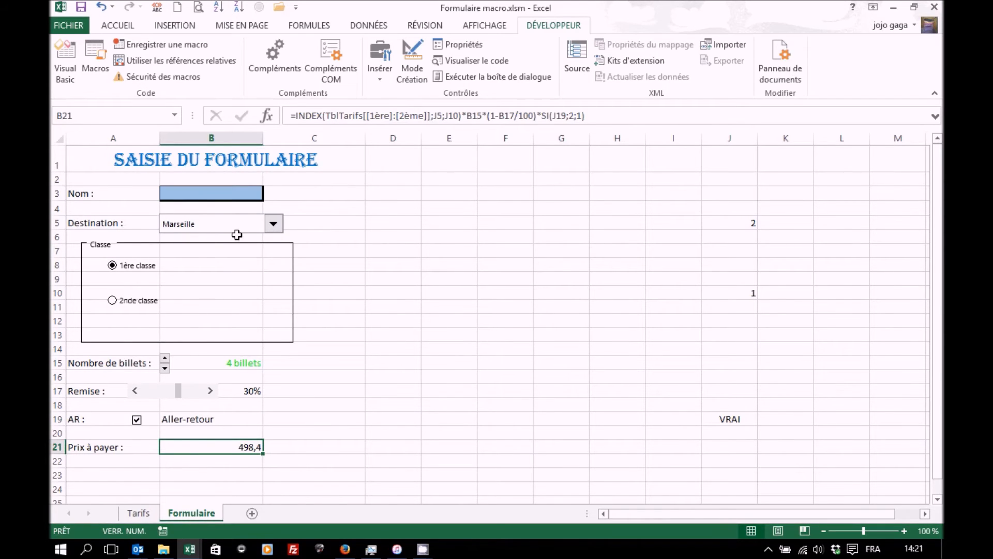
pyautogui.click(273, 224)
pyautogui.click(176, 284)
# Step: Enter the customer's name in the Nom cell B3
pyautogui.click(208, 196)
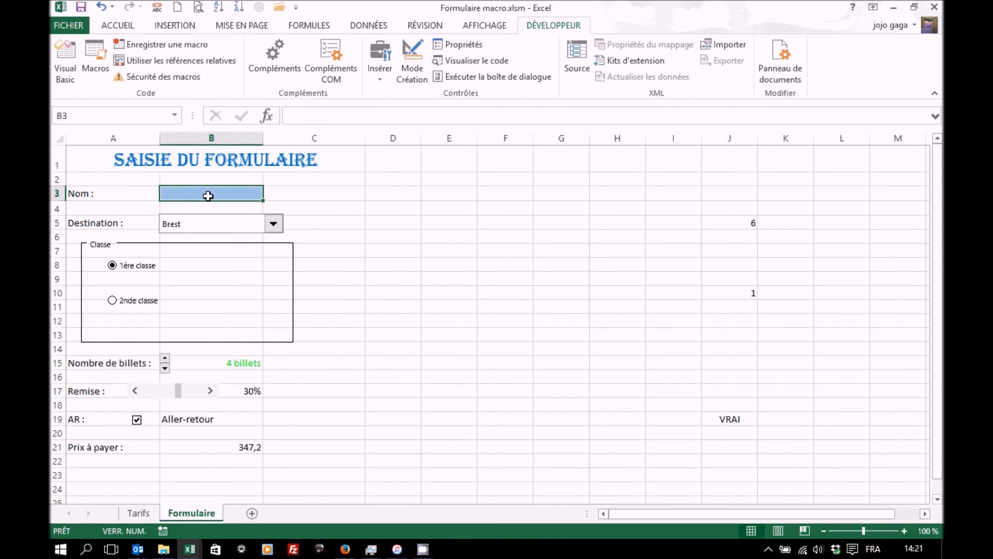
pyautogui.write('GAGA')
pyautogui.press('Return')
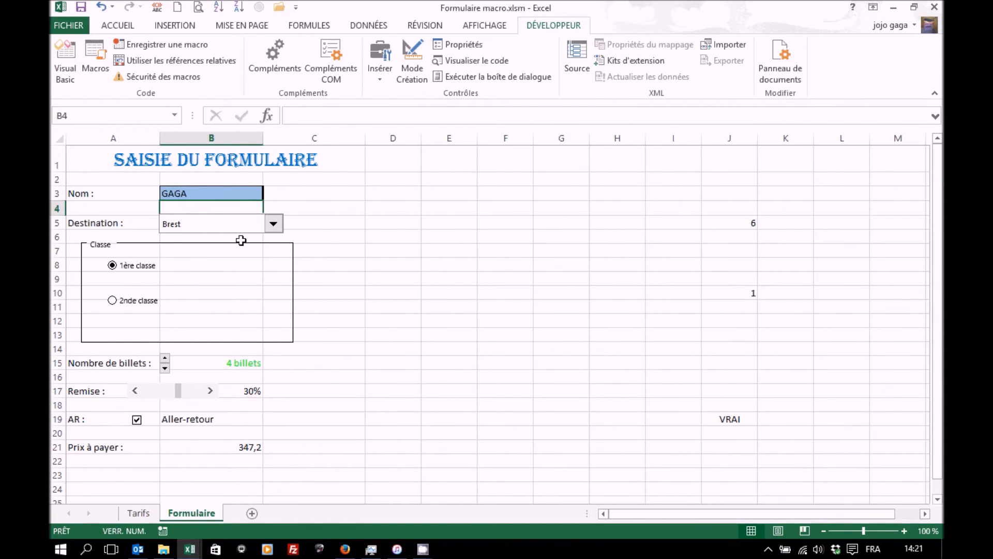
# Step: Add a new worksheet after Formulaire and name it Base
pyautogui.click(252, 514)
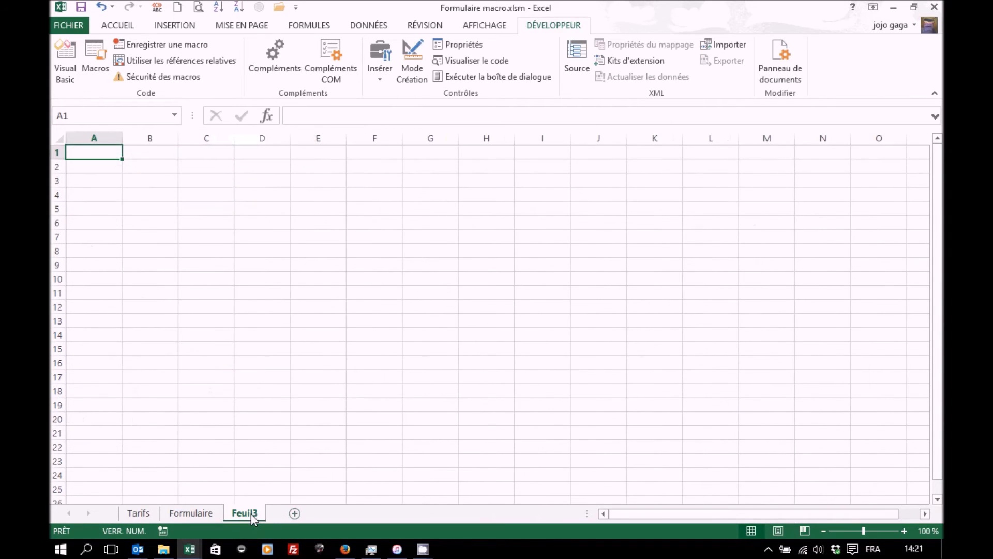
pyautogui.doubleClick(250, 513)
pyautogui.write('ase')
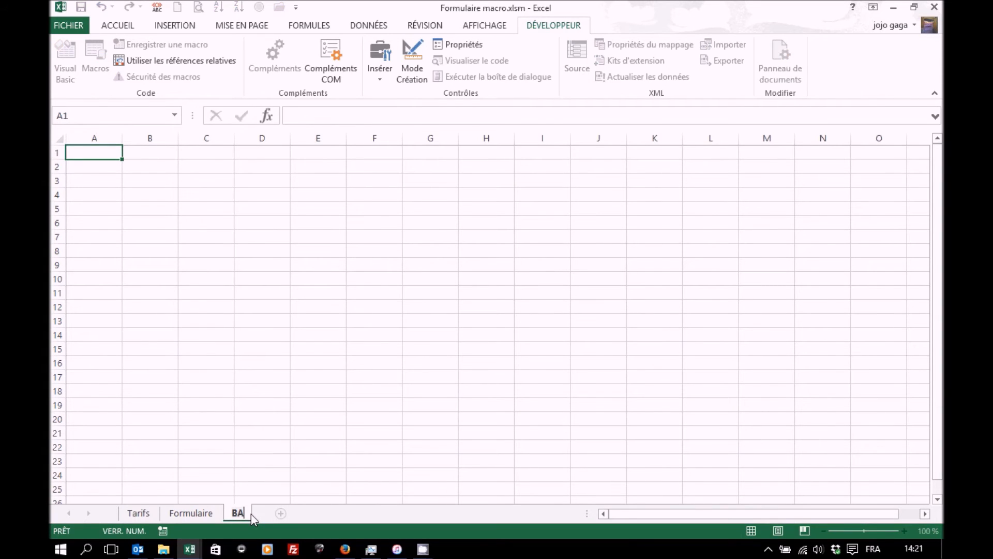
# Step: Enter the headers Nom, Destination, Classe and Remise in cells A1 to D1 of the Base sheet
pyautogui.click(100, 152)
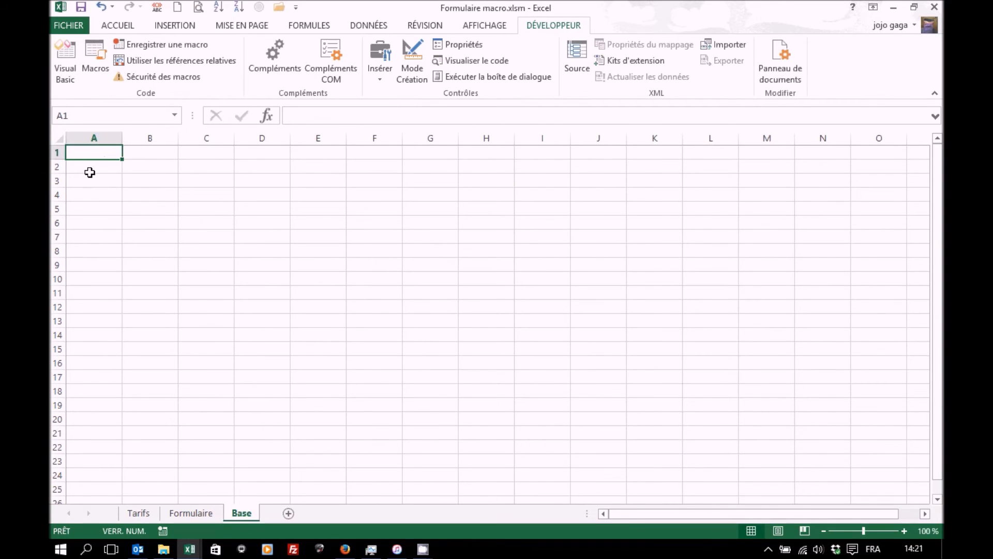
pyautogui.write('Nom')
pyautogui.press('Tab')
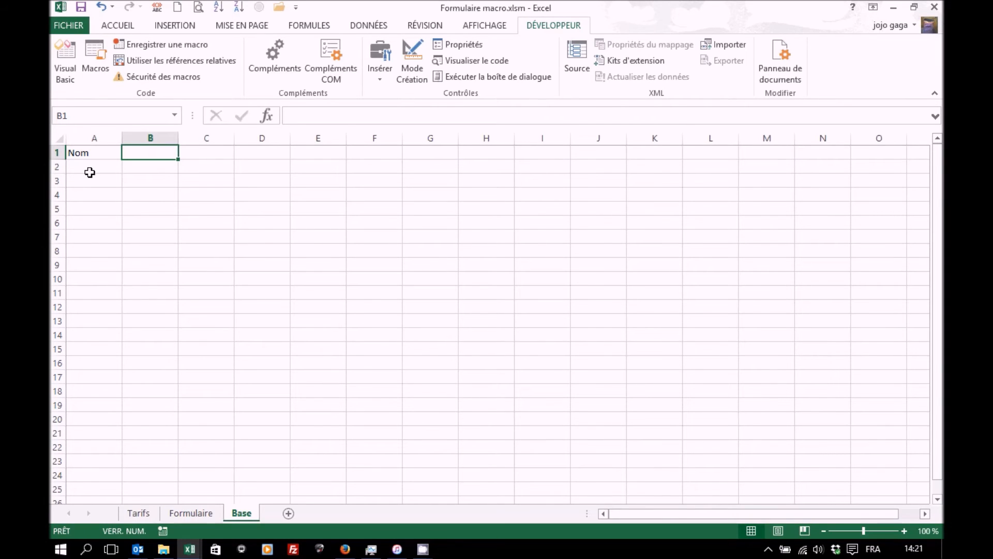
pyautogui.write('Destination')
pyautogui.press('Tab')
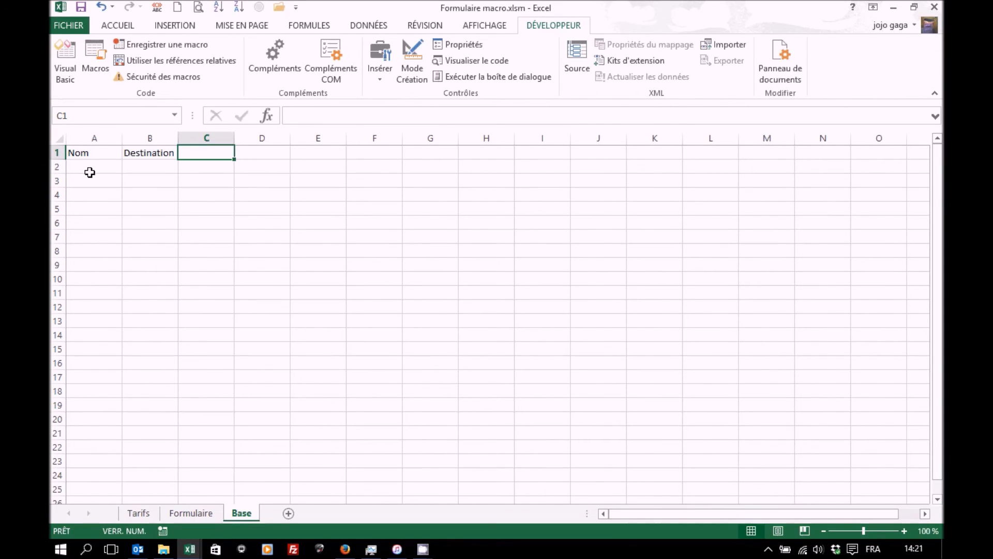
pyautogui.write('Classe')
pyautogui.press('Tab')
pyautogui.write('Remise')
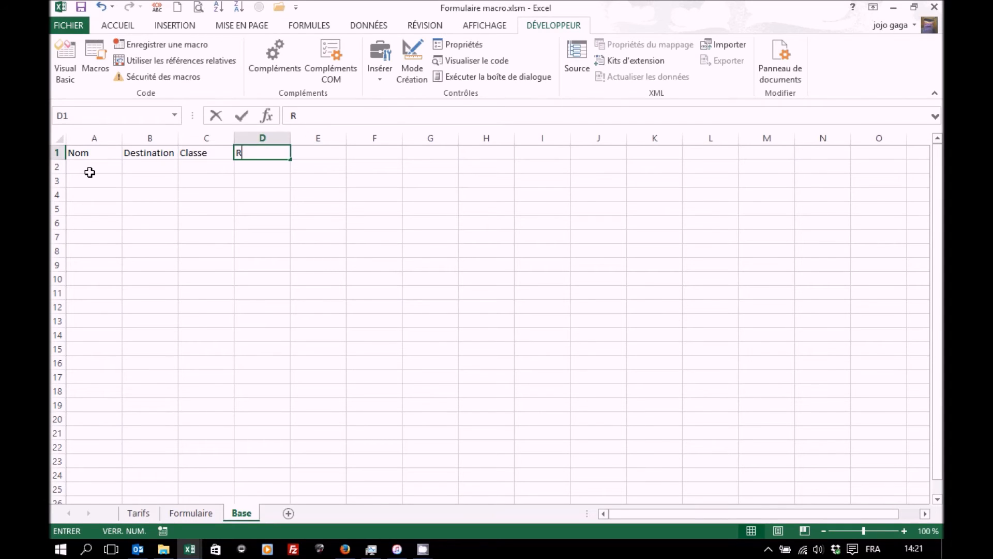
pyautogui.press('Tab')
# Step: Complete the Base header row with AR, Quantité and Prix total in cells E1 to G1
pyautogui.write('AR')
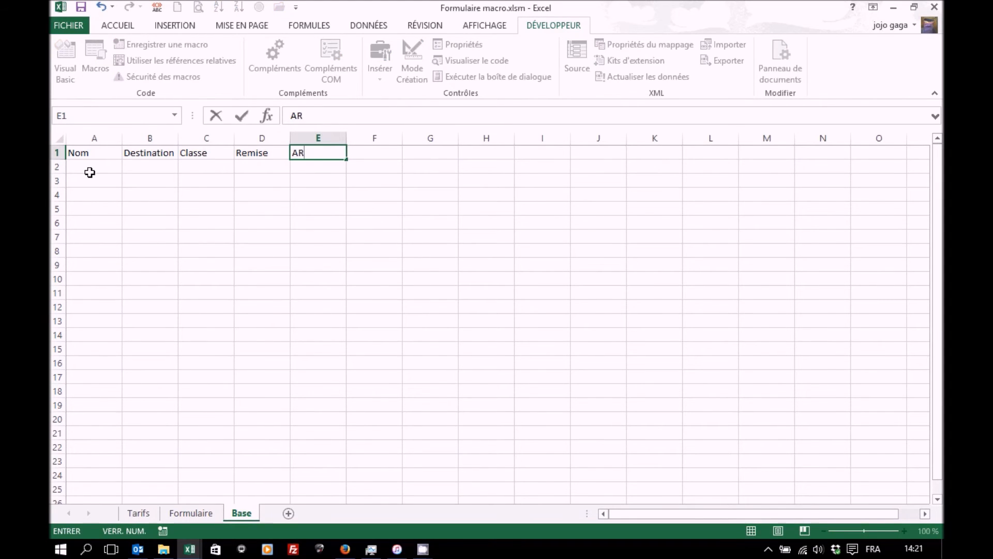
pyautogui.press('Tab')
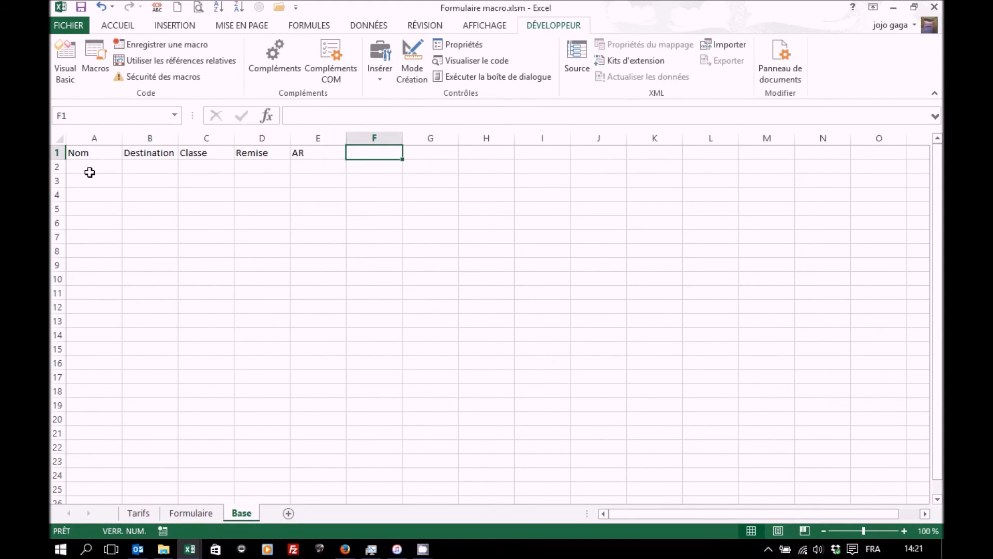
pyautogui.write('Quantité')
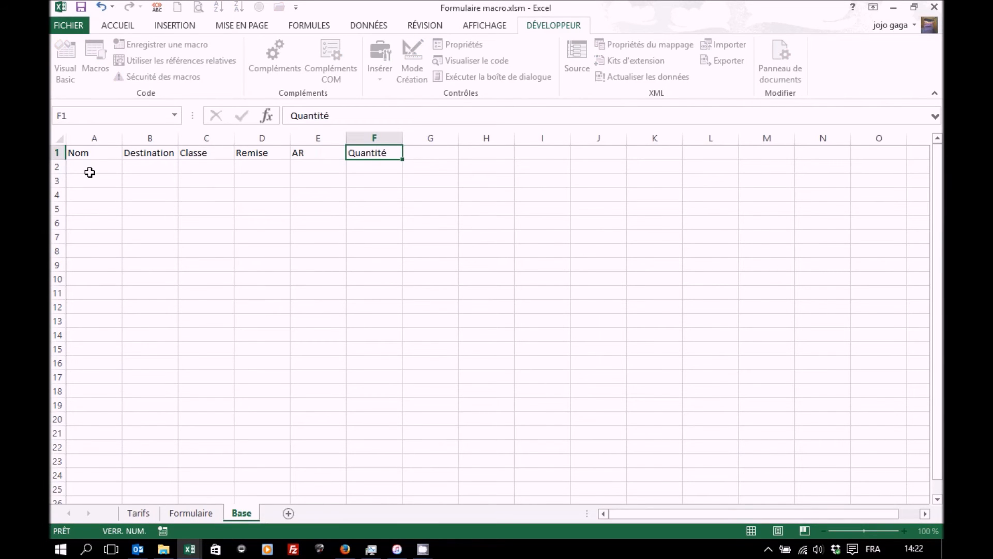
pyautogui.press('Tab')
pyautogui.write('Prix total')
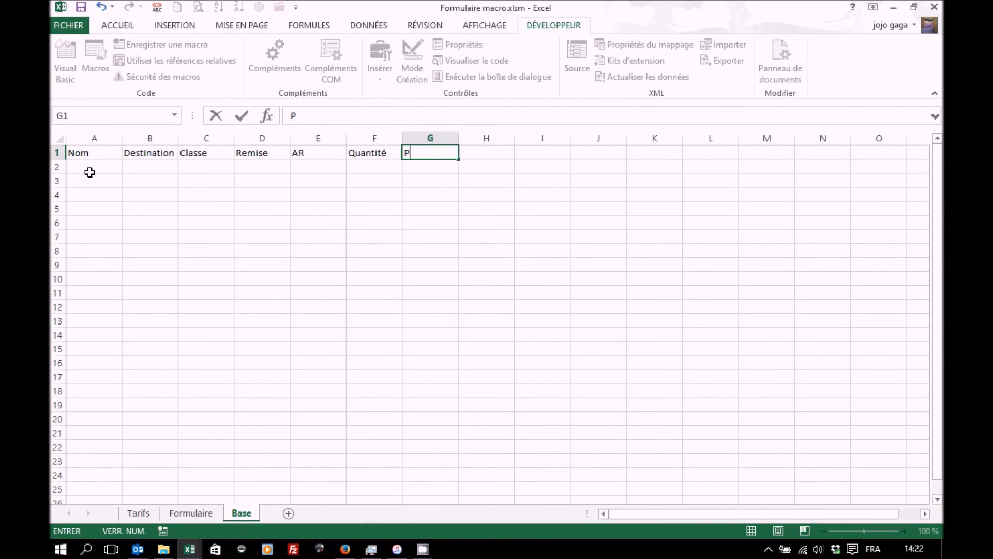
pyautogui.hotkey('ctrl', 'Return')
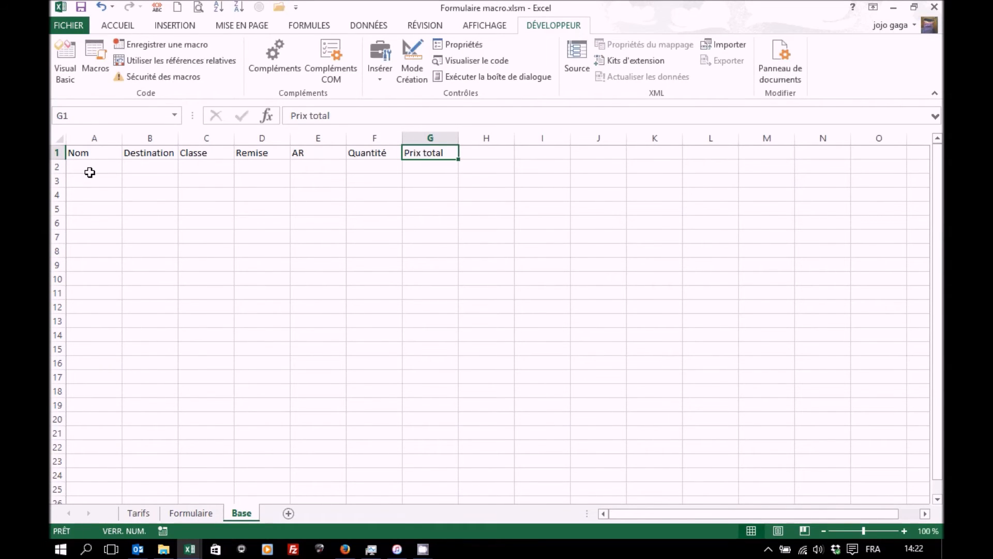
# Step: On Formulaire, draw a text box about 5.4 cm by 0.87 cm below Prix à payer, reading Sauvegarder, centred horizontally and vertically
pyautogui.click(197, 514)
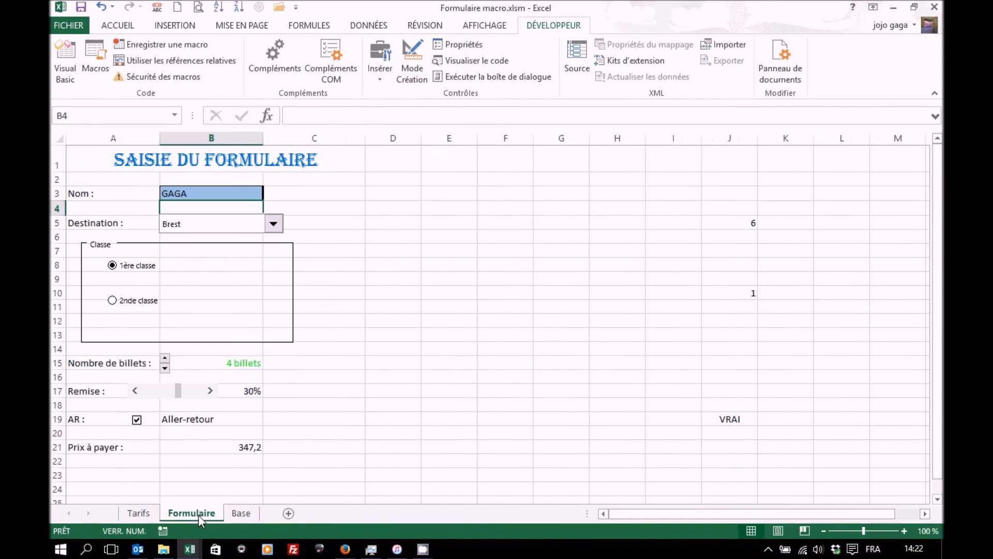
pyautogui.click(382, 75)
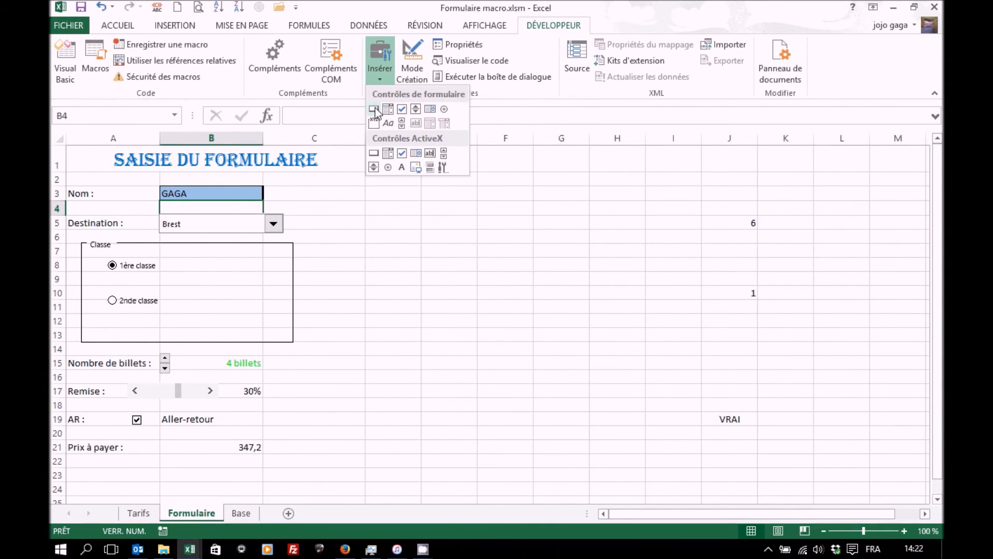
pyautogui.click(378, 78)
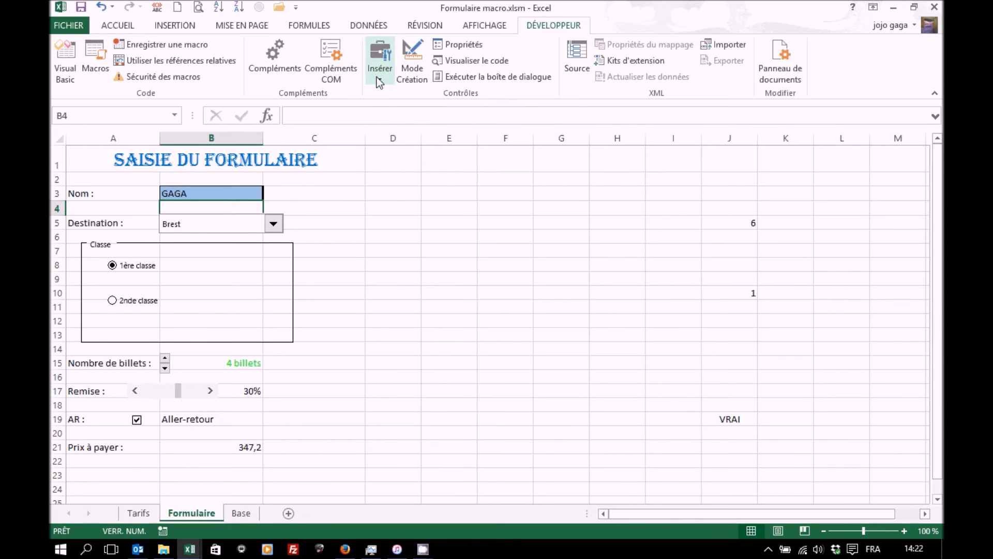
pyautogui.click(174, 26)
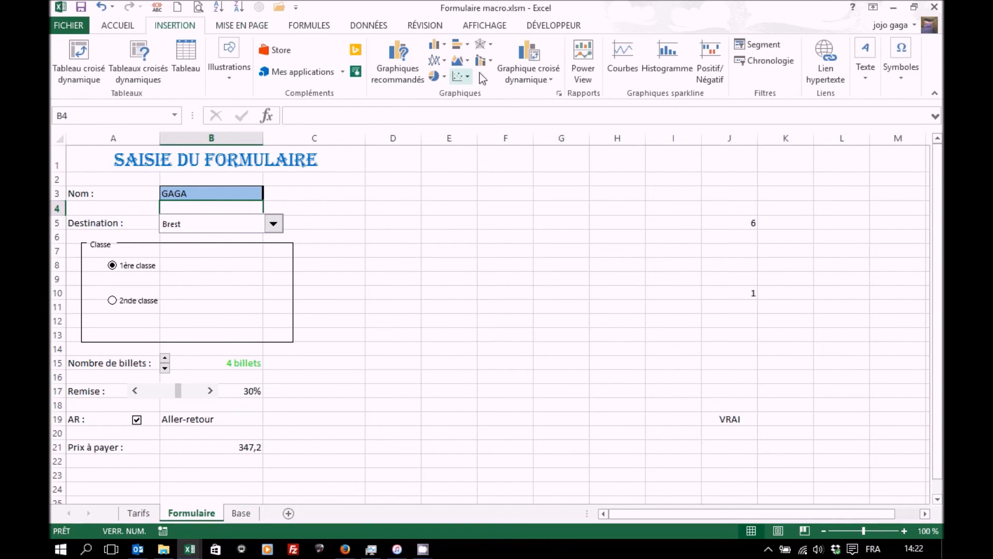
pyautogui.click(872, 76)
pyautogui.click(787, 122)
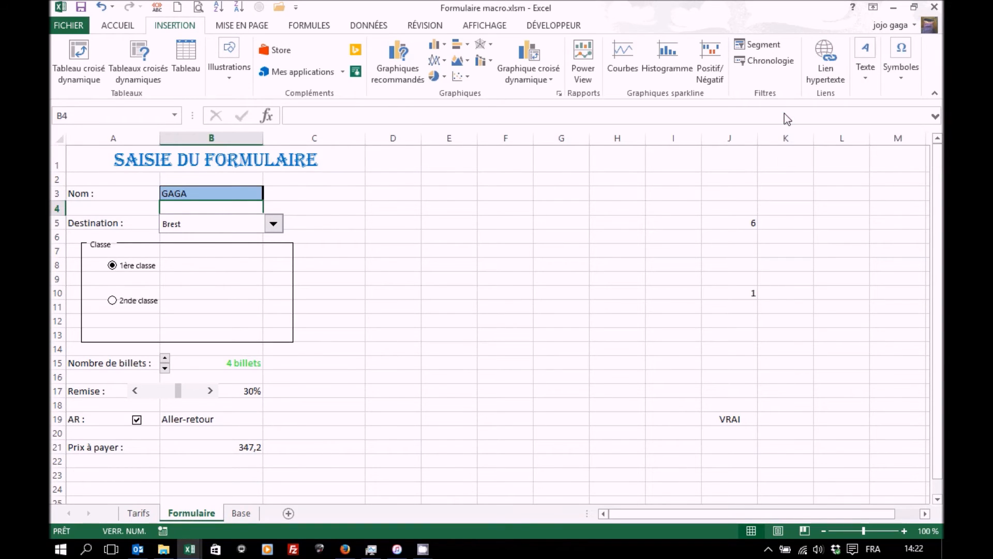
pyautogui.moveTo(153, 461); pyautogui.dragTo(296, 484)
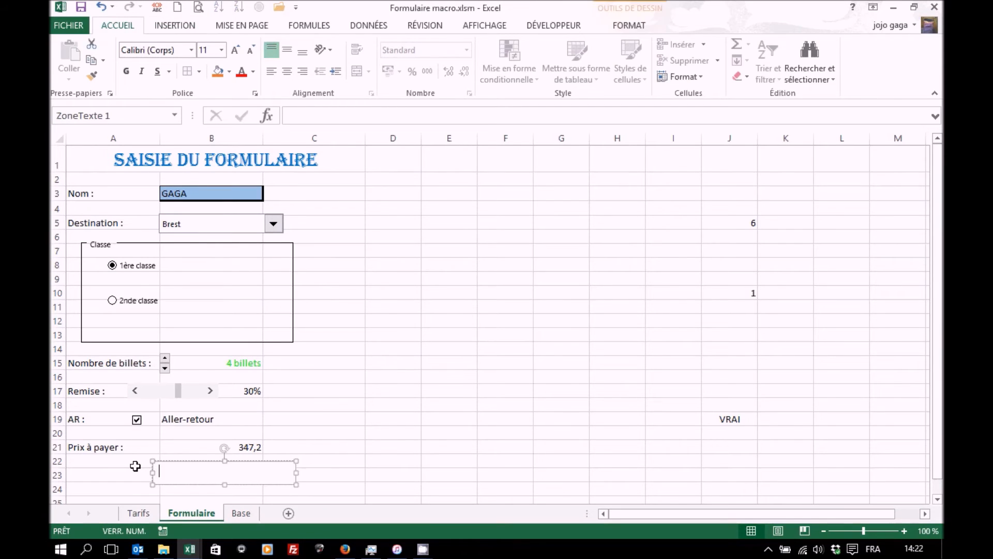
pyautogui.write('Sauvegarder')
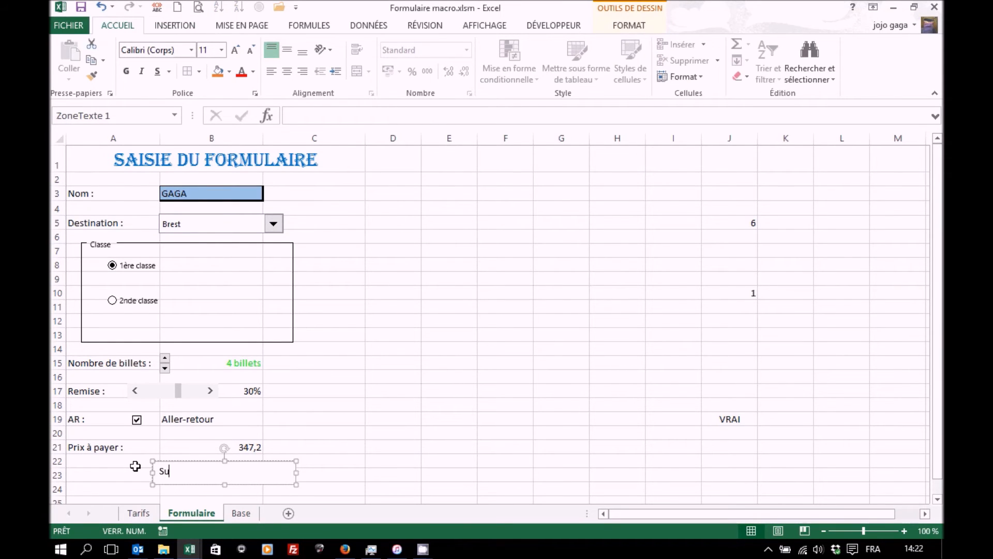
pyautogui.click(286, 49)
pyautogui.click(288, 72)
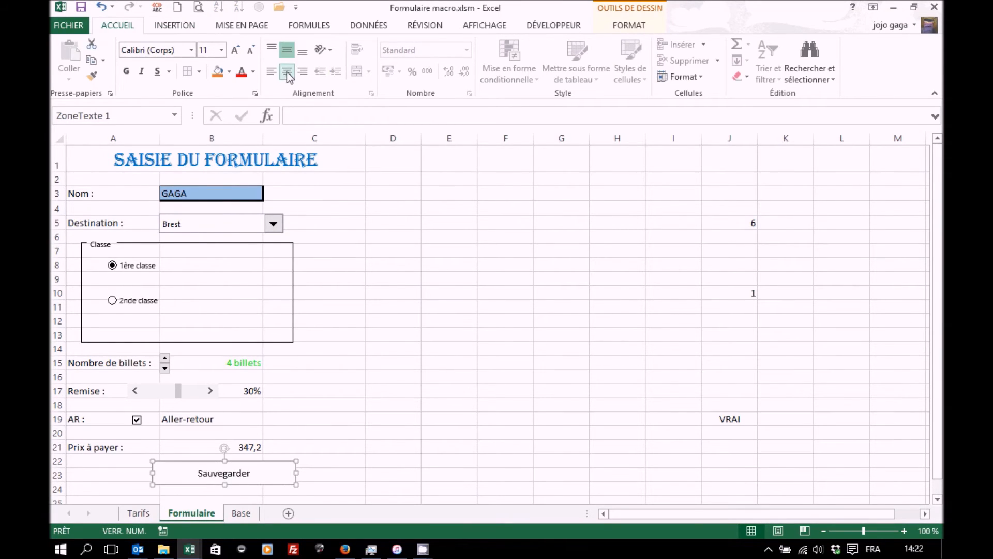
# Step: Give the Sauvegarder text box the glossy dark blue preset shape style and enlarge its text by two size increments
pyautogui.click(629, 26)
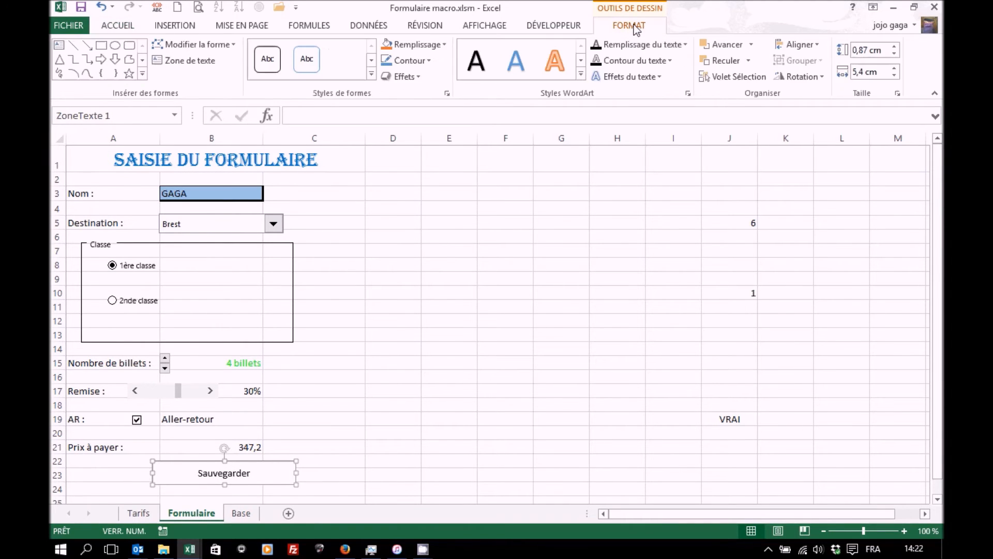
pyautogui.click(370, 76)
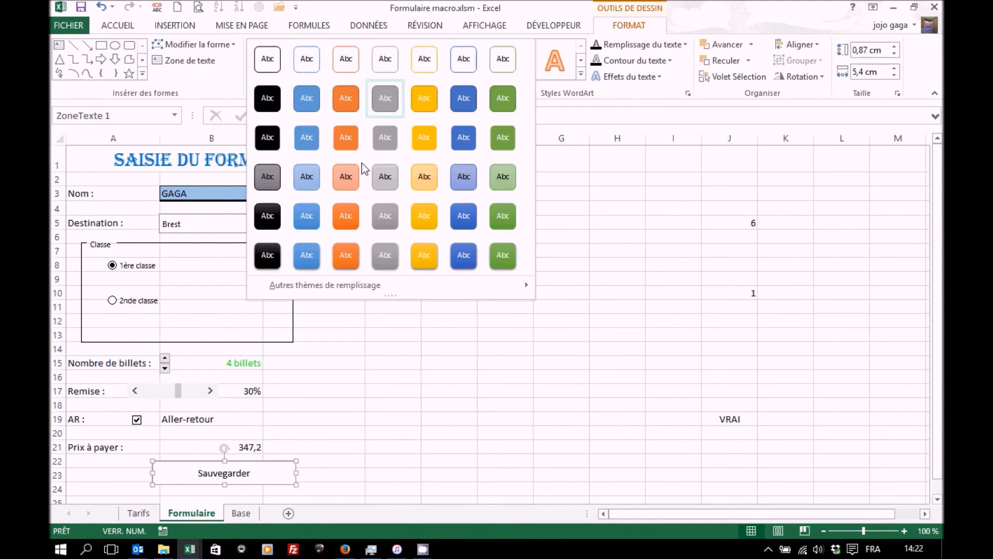
pyautogui.click(467, 253)
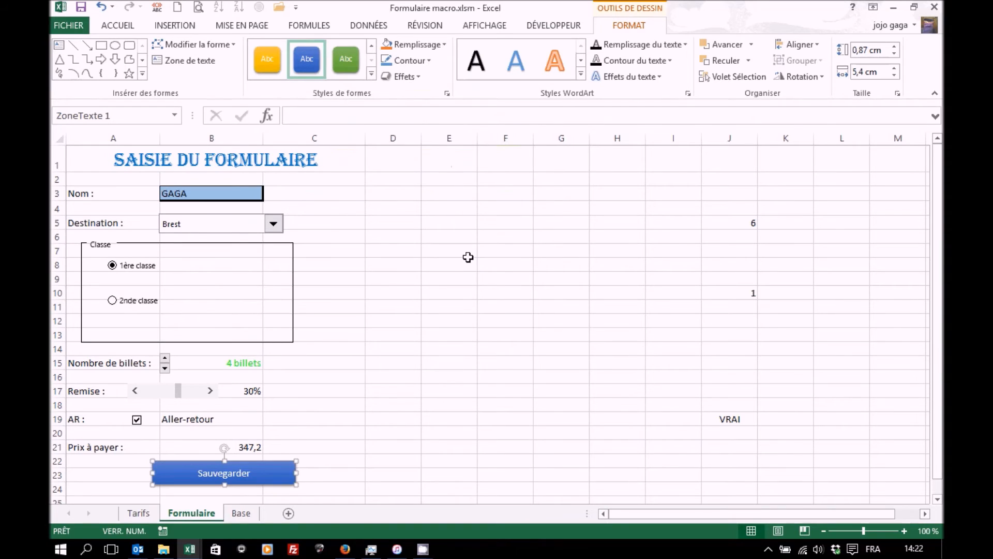
pyautogui.click(134, 29)
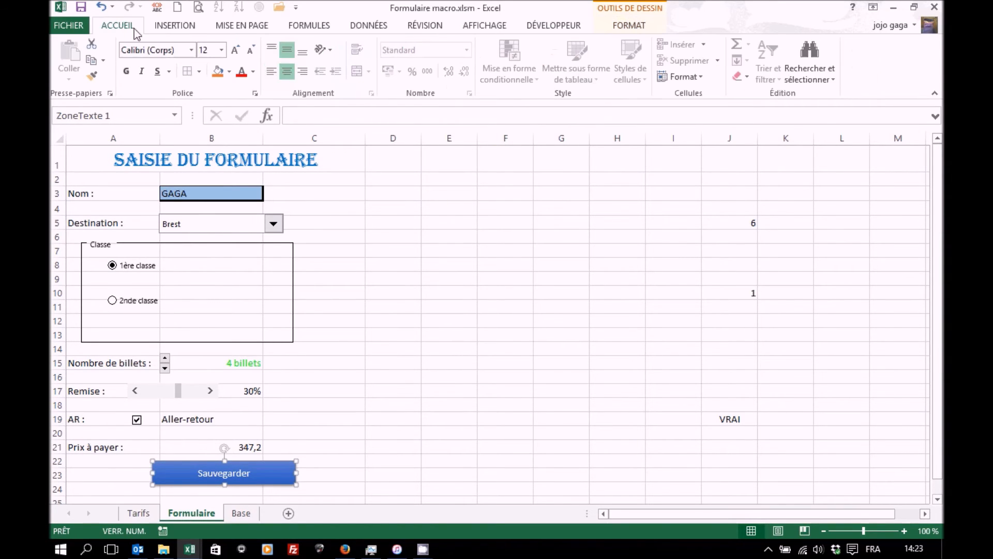
pyautogui.click(235, 51)
pyautogui.click(235, 50)
pyautogui.click(330, 435)
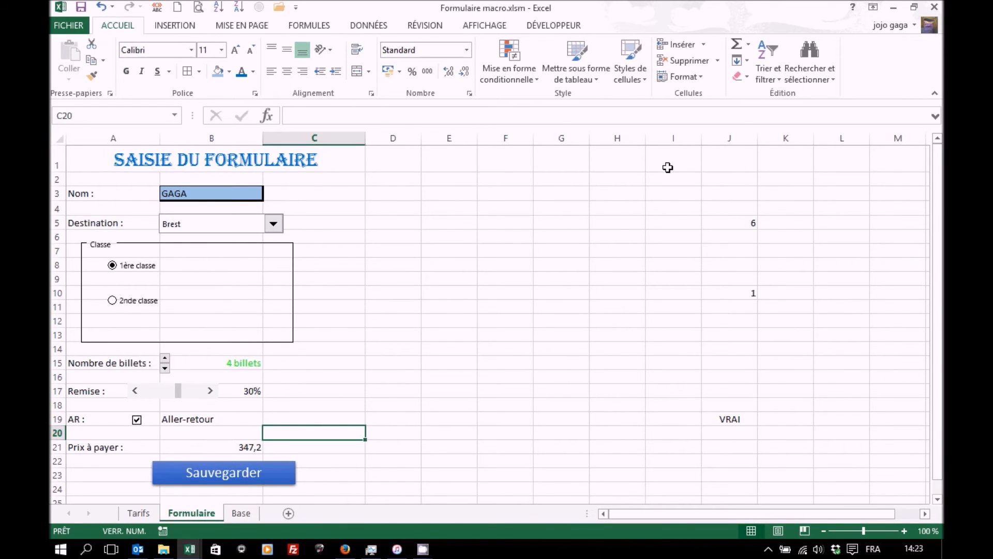
# Step: Name the Nom entry cell B3 FNom
pyautogui.click(205, 194)
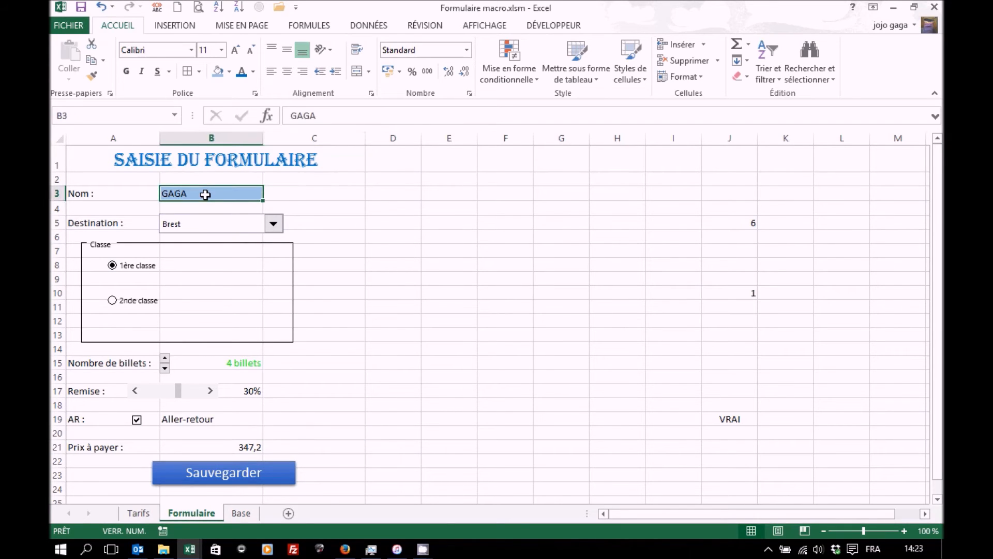
pyautogui.click(93, 111)
pyautogui.write('FNom')
pyautogui.press('Return')
# Step: Insert the INDEX function from the Recherche & référence category in cell K5, using its Matrice, No_lig, No_col form
pyautogui.click(772, 223)
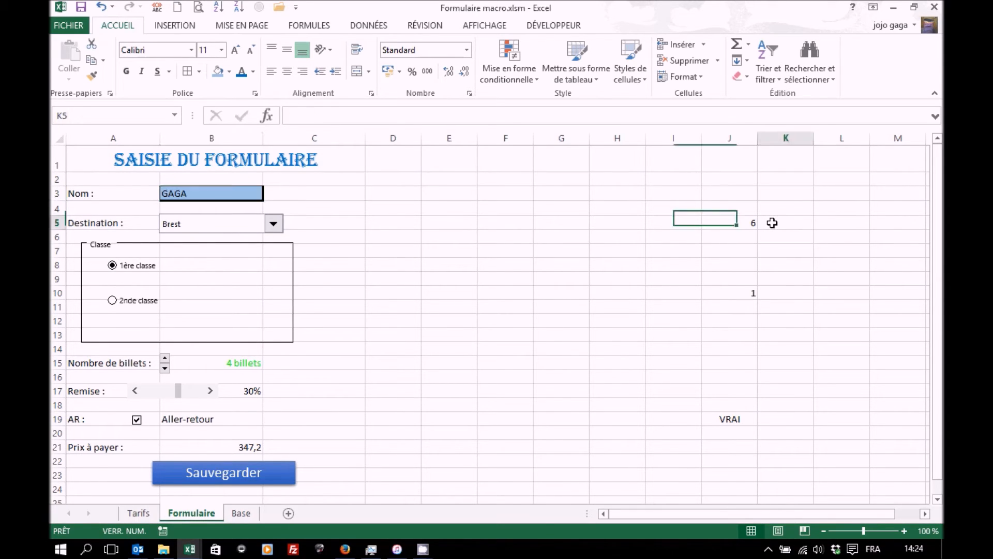
pyautogui.click(267, 115)
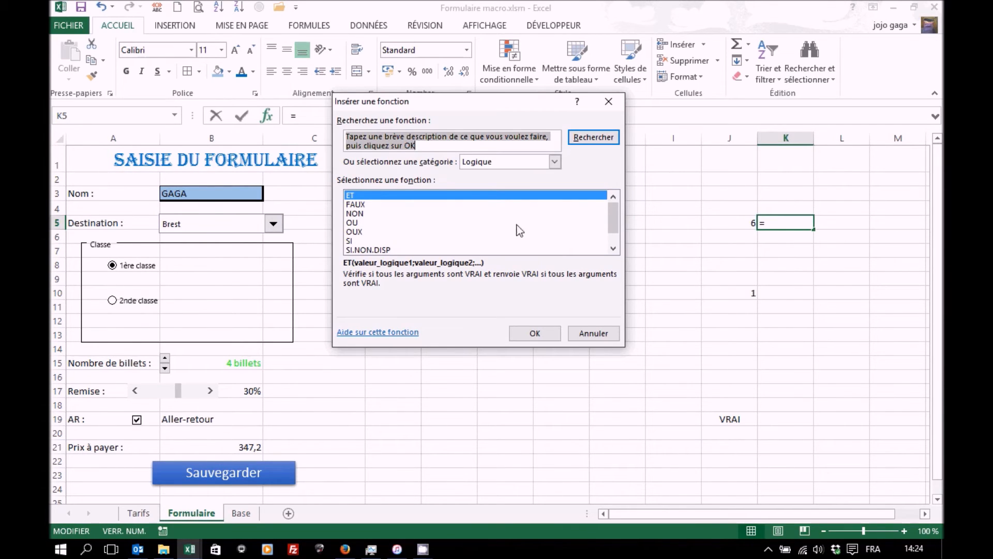
pyautogui.click(554, 163)
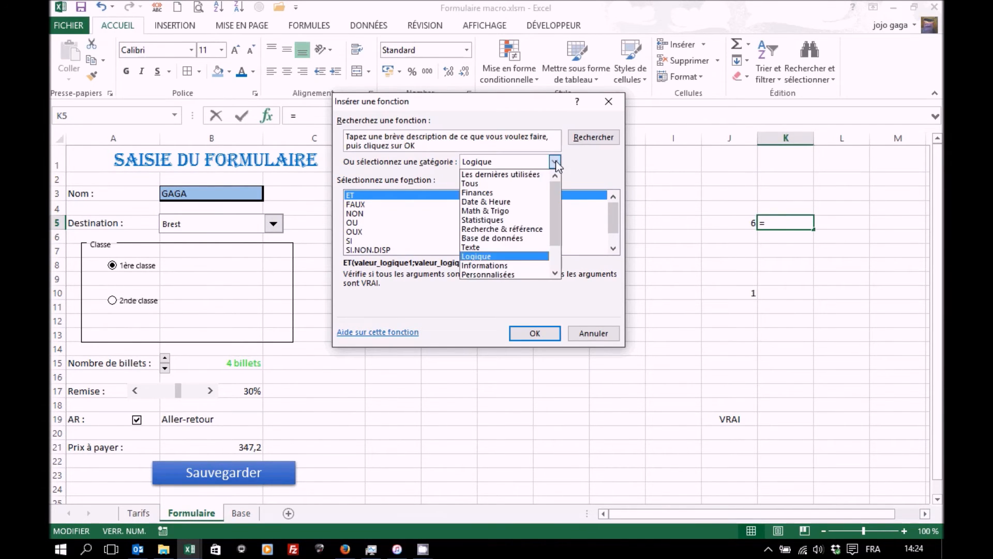
pyautogui.click(517, 233)
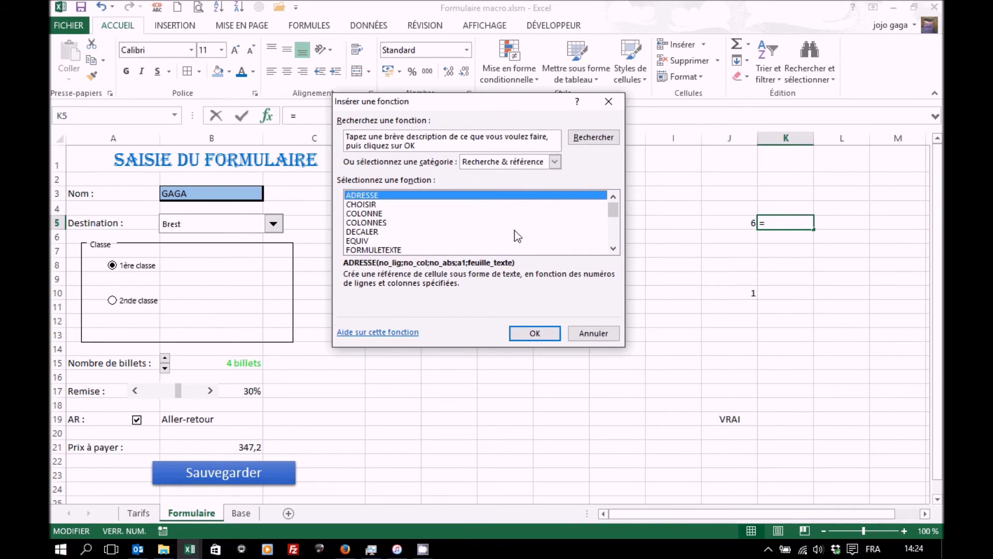
pyautogui.click(613, 231)
pyautogui.click(365, 205)
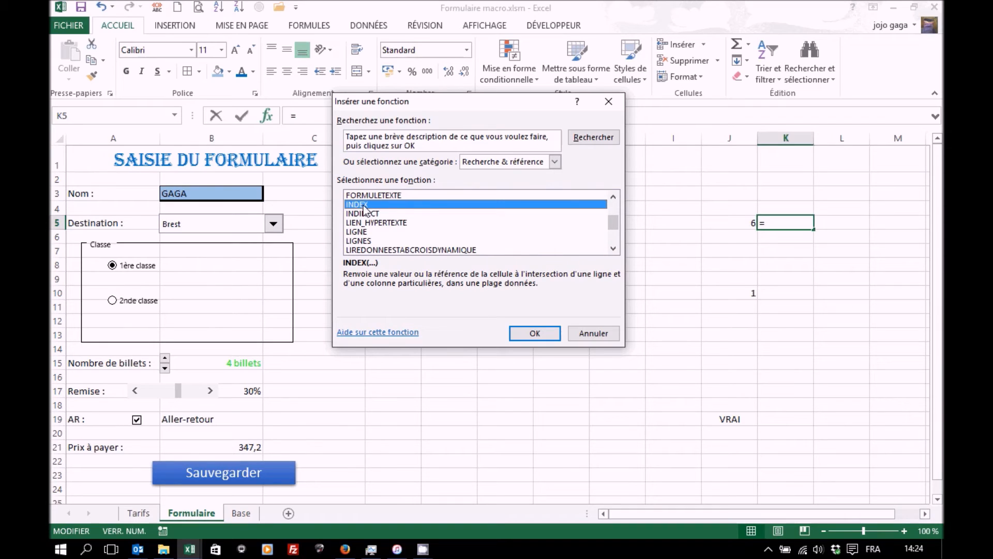
pyautogui.click(527, 334)
pyautogui.click(538, 257)
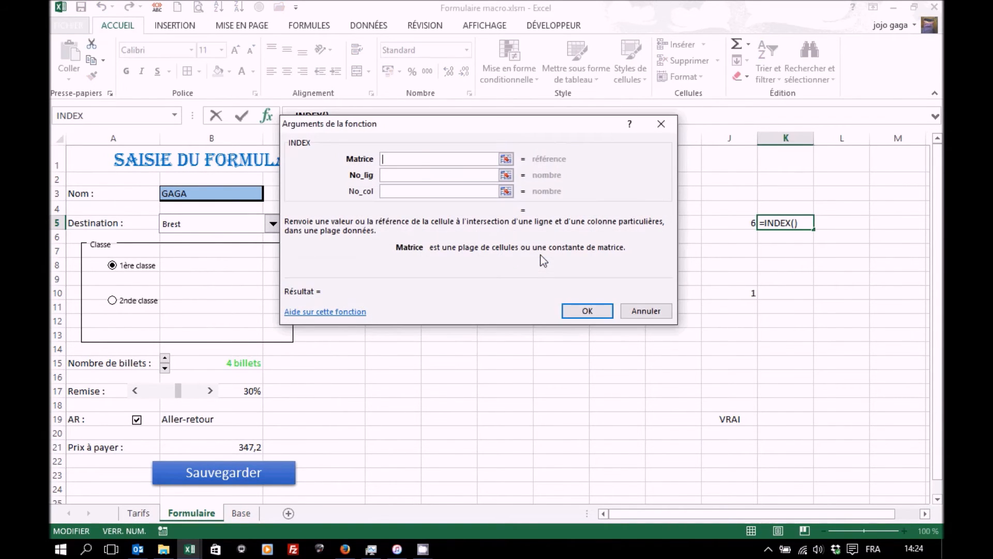
# Step: Set the INDEX arguments to the Destinations column of TblTarifs as Matrice, J5 as No_lig and 1 as No_col
pyautogui.click(140, 514)
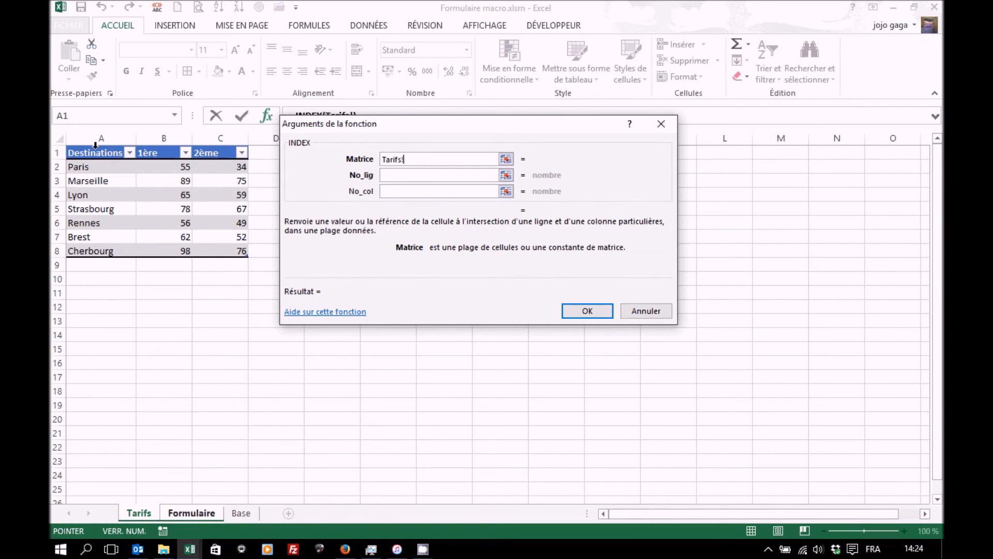
pyautogui.click(95, 145)
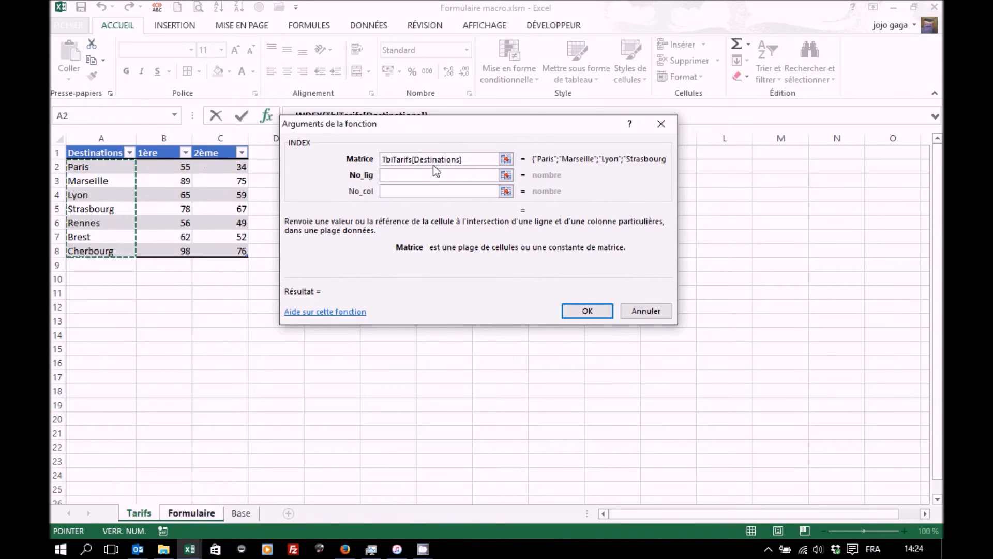
pyautogui.click(393, 175)
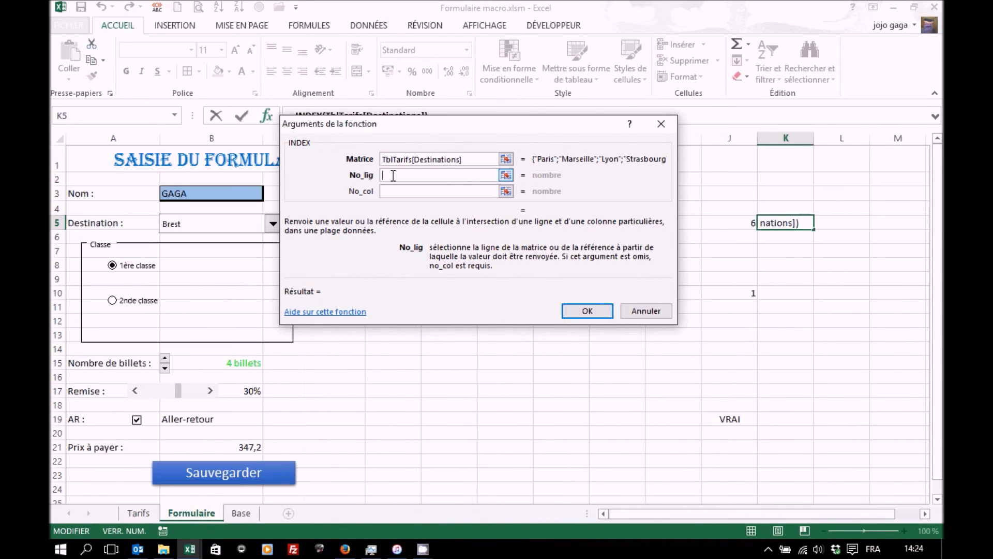
pyautogui.click(730, 223)
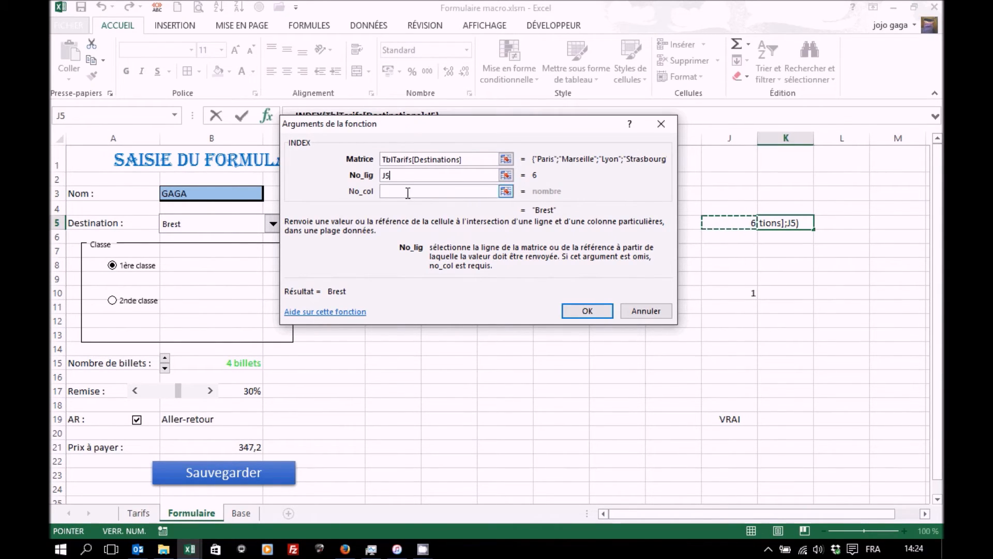
pyautogui.click(408, 192)
pyautogui.write('1')
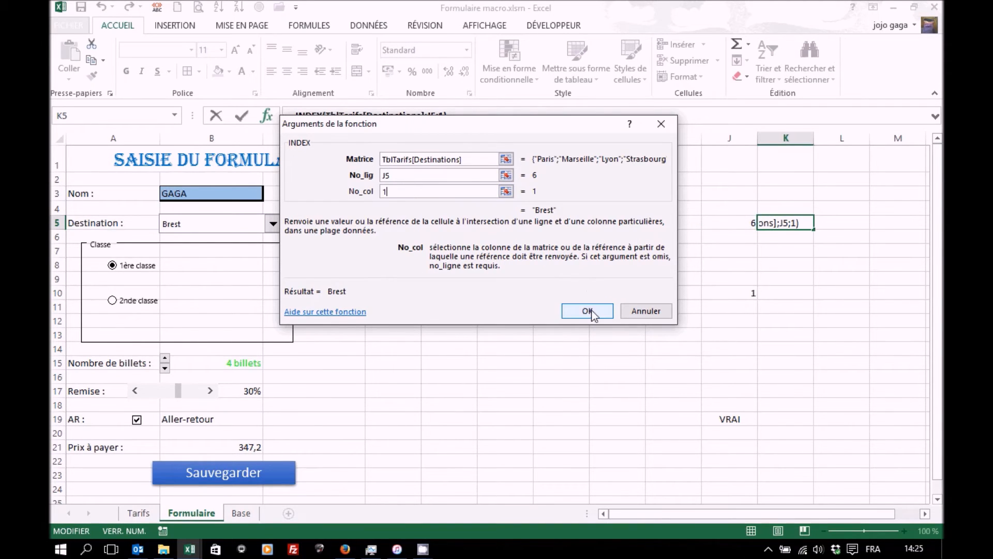
pyautogui.click(589, 310)
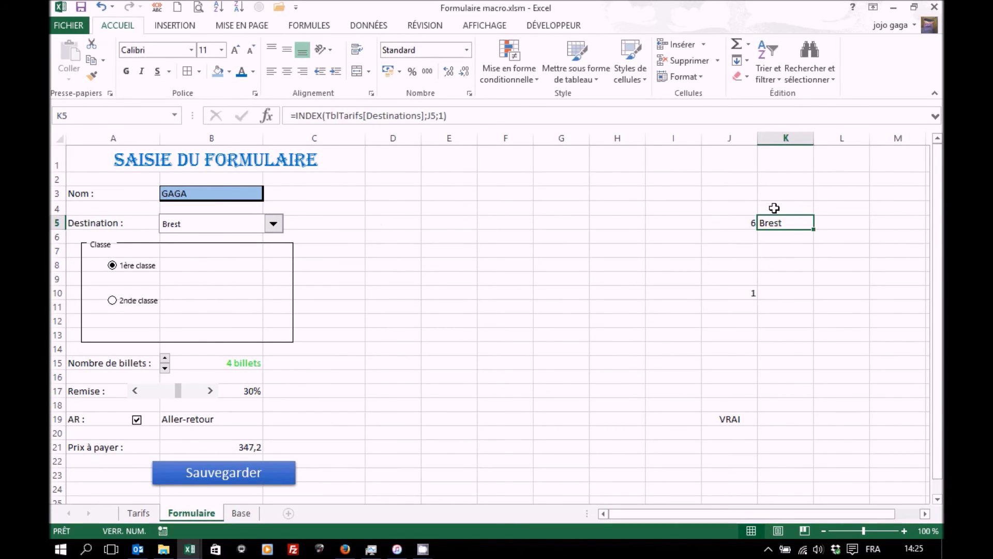
# Step: Name the destination result cell K5 FDestination and the class number cell J10 FClasse
pyautogui.click(116, 112)
pyautogui.press('BackSpace')
pyautogui.click(735, 294)
pyautogui.click(99, 118)
pyautogui.write('F')
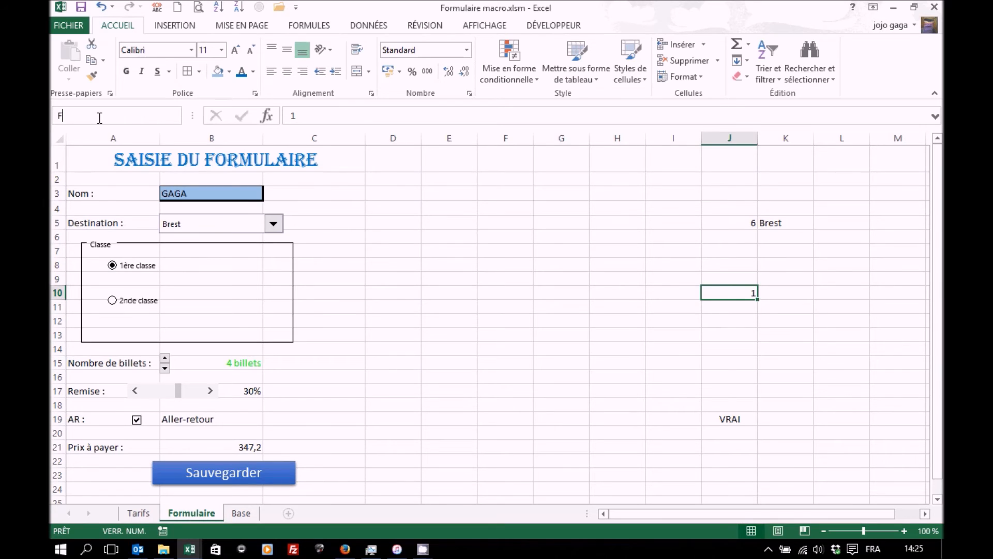
pyautogui.write('Cl')
pyautogui.press('Return')
# Step: Name the Aller-retour cell B19 FAR and the Prix à payer cell B21 FPrix
pyautogui.click(193, 418)
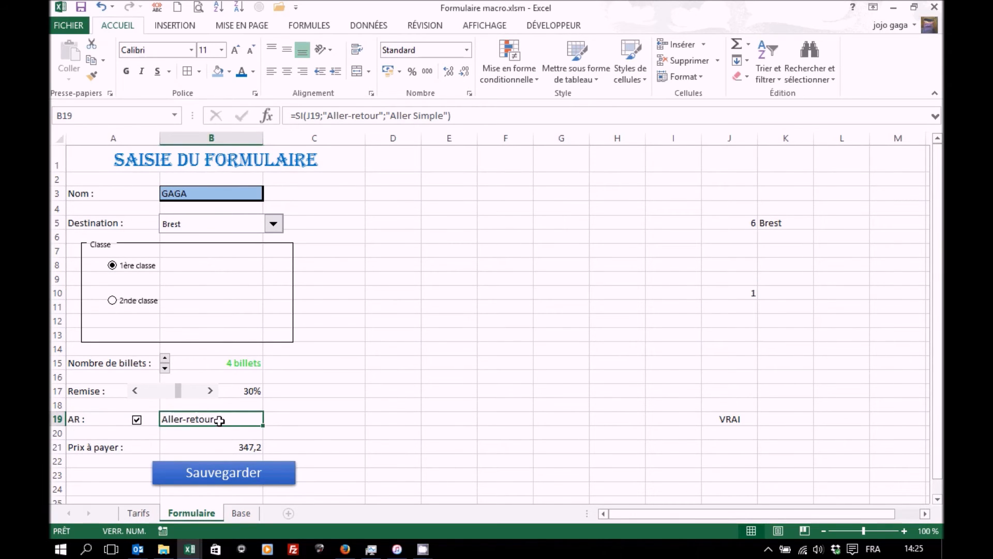
pyautogui.click(82, 116)
pyautogui.press('BackSpace')
pyautogui.click(220, 446)
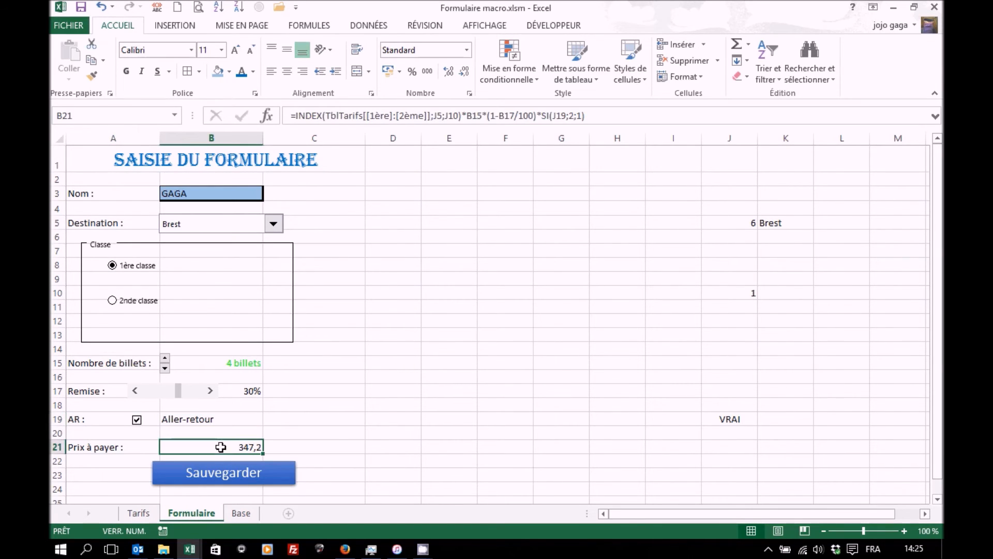
pyautogui.click(92, 118)
pyautogui.press('BackSpace')
pyautogui.write('FPrix')
pyautogui.press('Return')
# Step: Clear the class number in cell J10 of the Formulaire sheet and enter 1 again
pyautogui.click(242, 513)
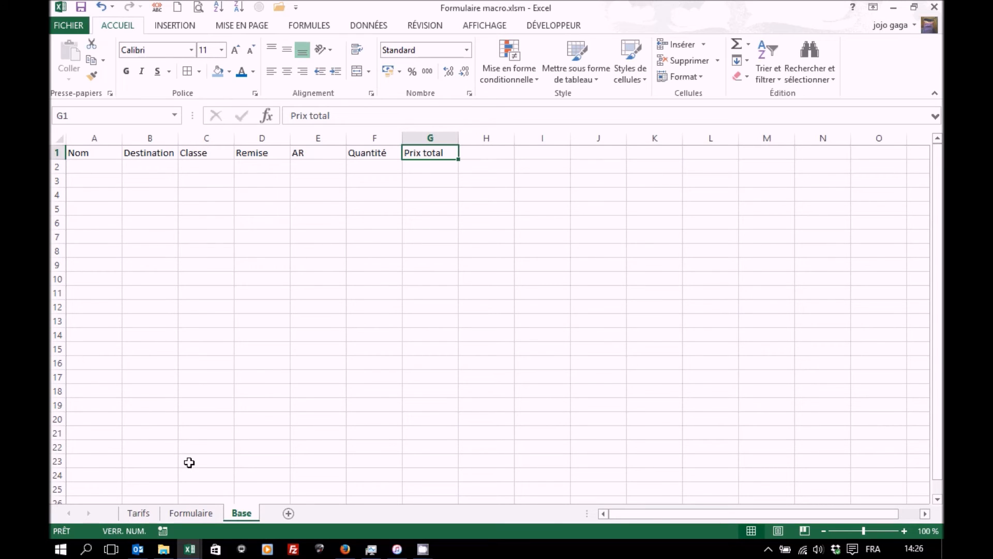
pyautogui.click(196, 515)
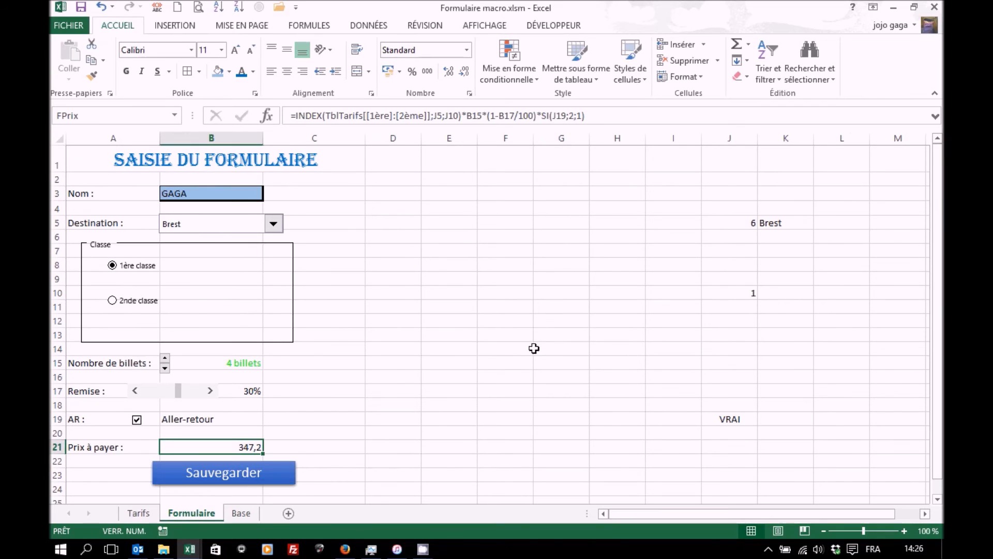
pyautogui.click(733, 295)
pyautogui.press('Delete')
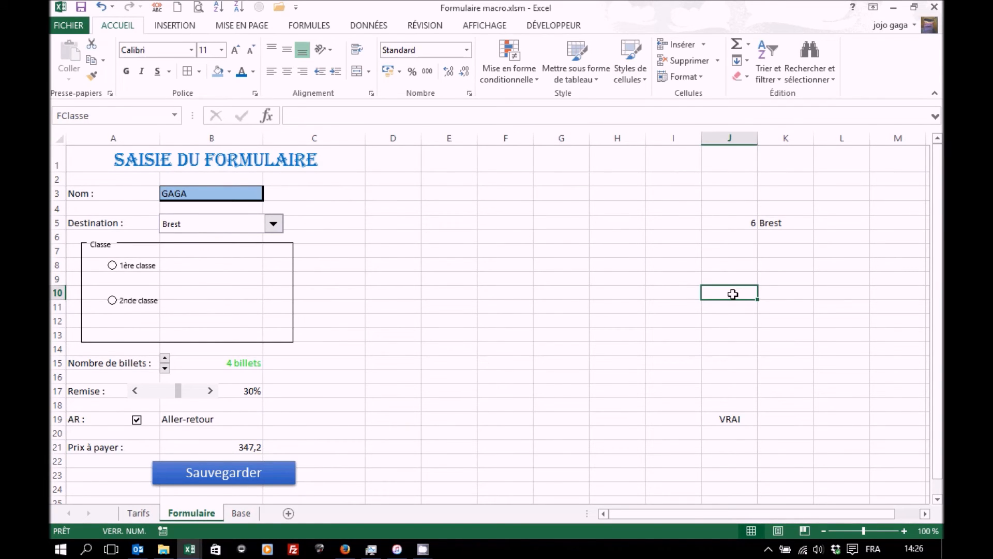
pyautogui.write('1')
pyautogui.press('Return')
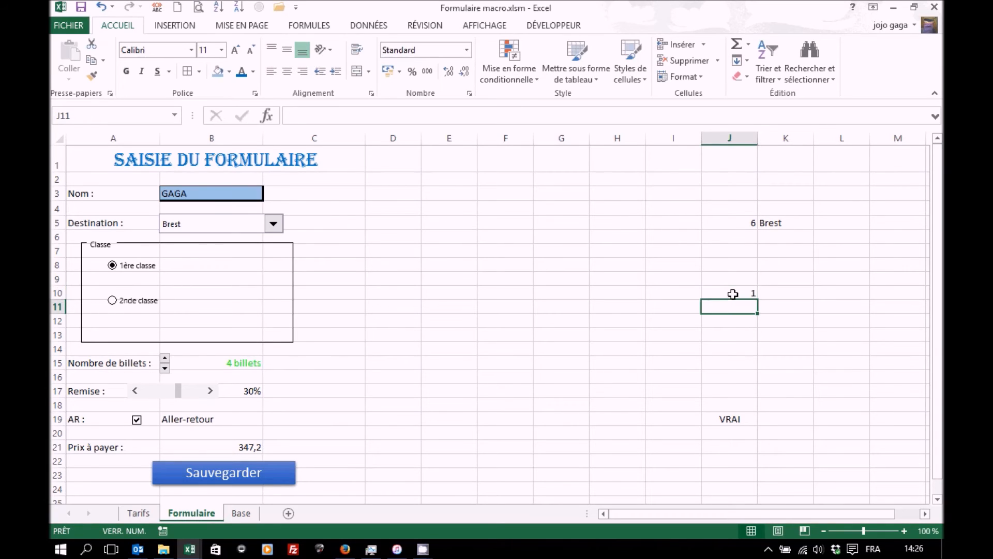
# Step: Start recording a macro named Sauvegarde, stored in Ce classeur
pyautogui.click(561, 24)
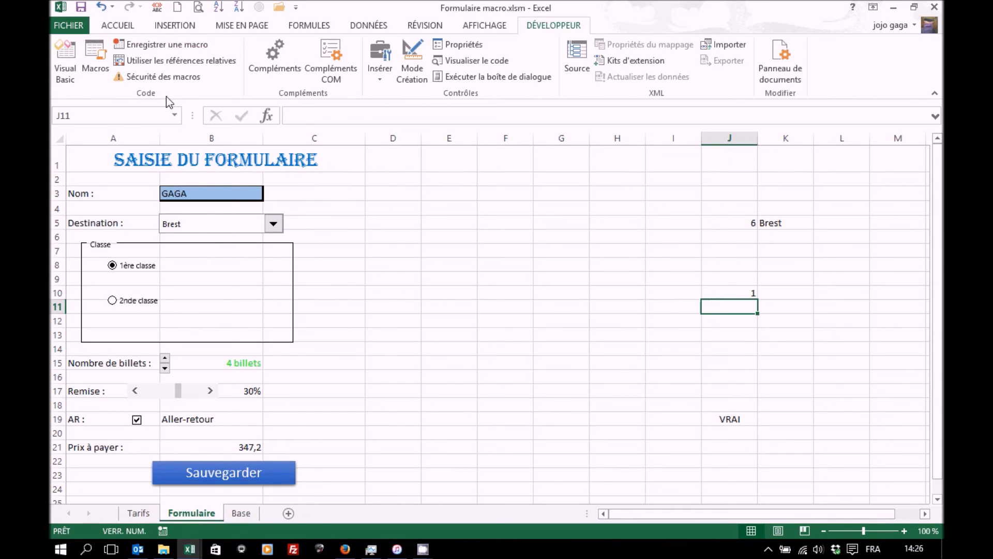
pyautogui.click(162, 46)
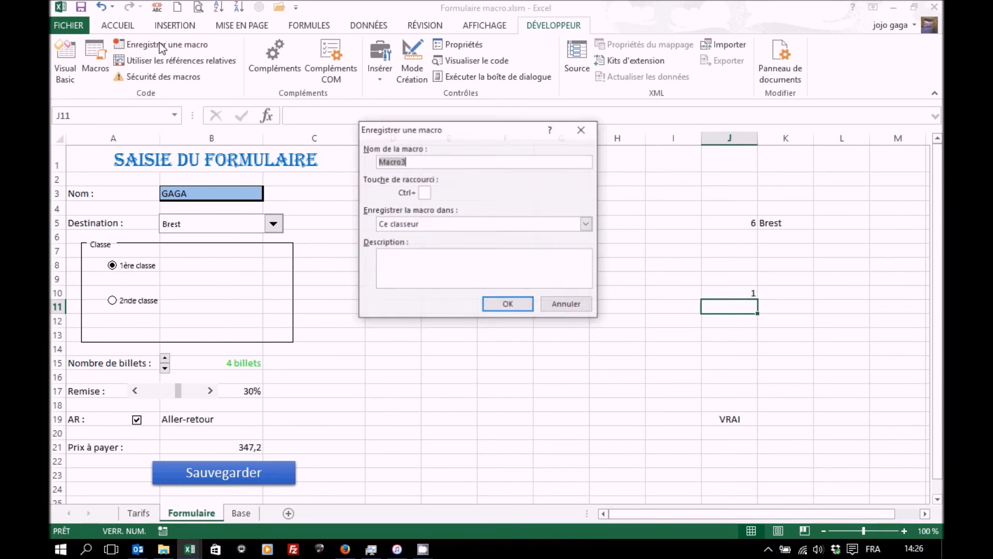
pyautogui.write('Sauvegarde')
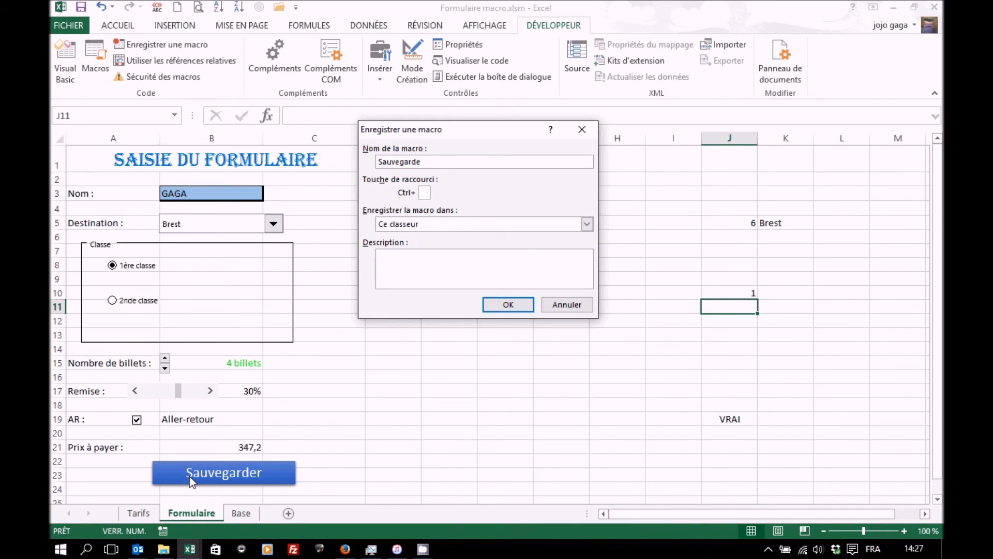
pyautogui.click(506, 308)
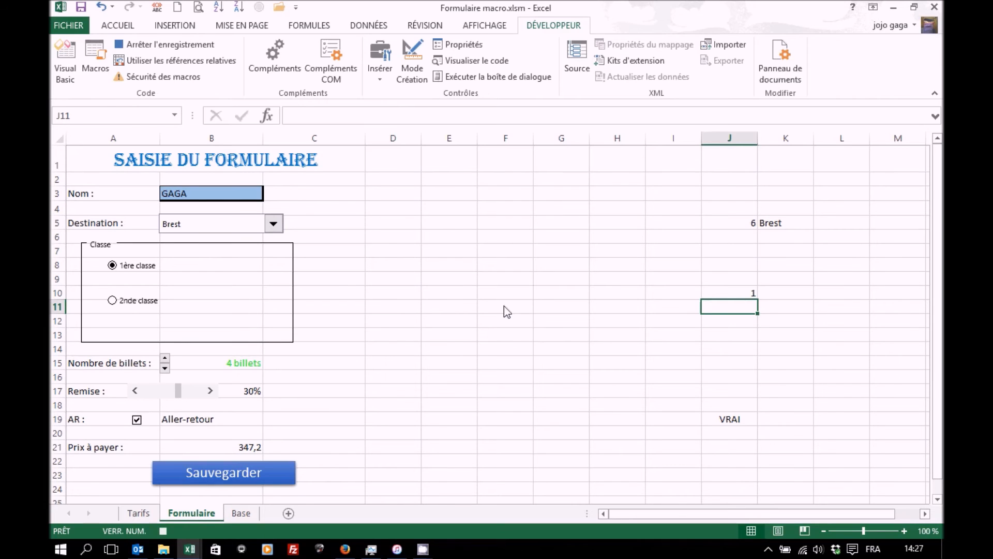
# Step: Select the named cell FNom and copy it
pyautogui.click(176, 114)
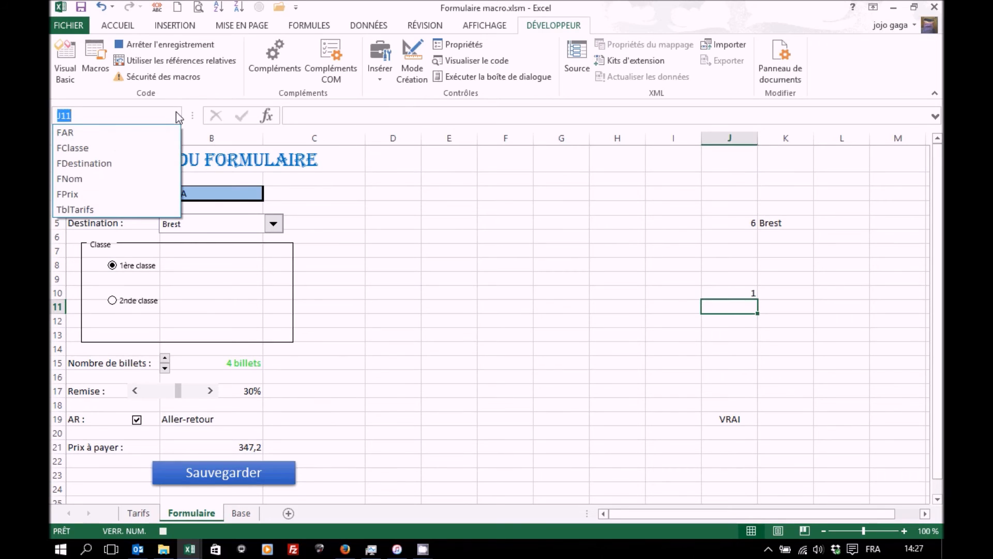
pyautogui.click(85, 179)
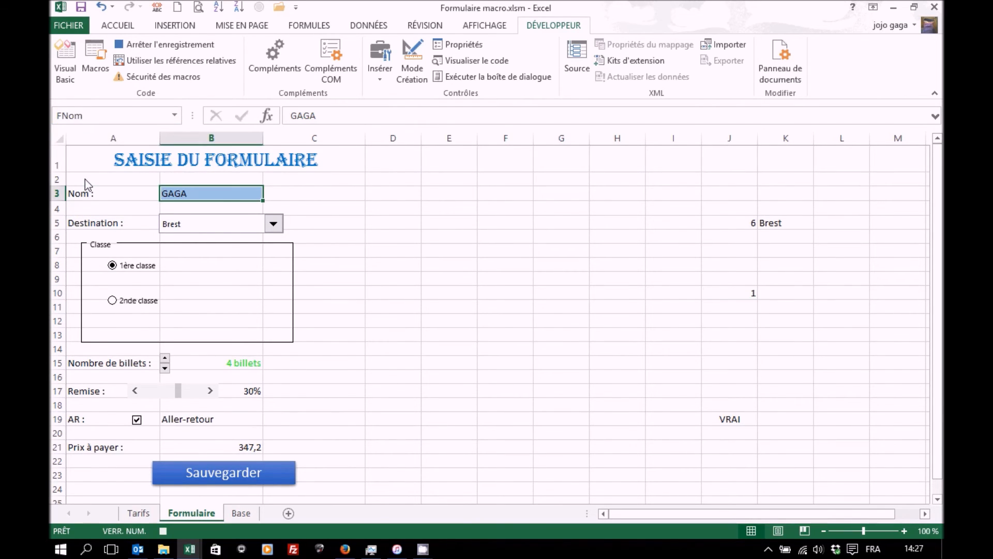
pyautogui.hotkey('ctrl', 'c')
# Step: In the Base sheet, go to cell C1048576 and jump up to the last filled cell of column C
pyautogui.click(241, 513)
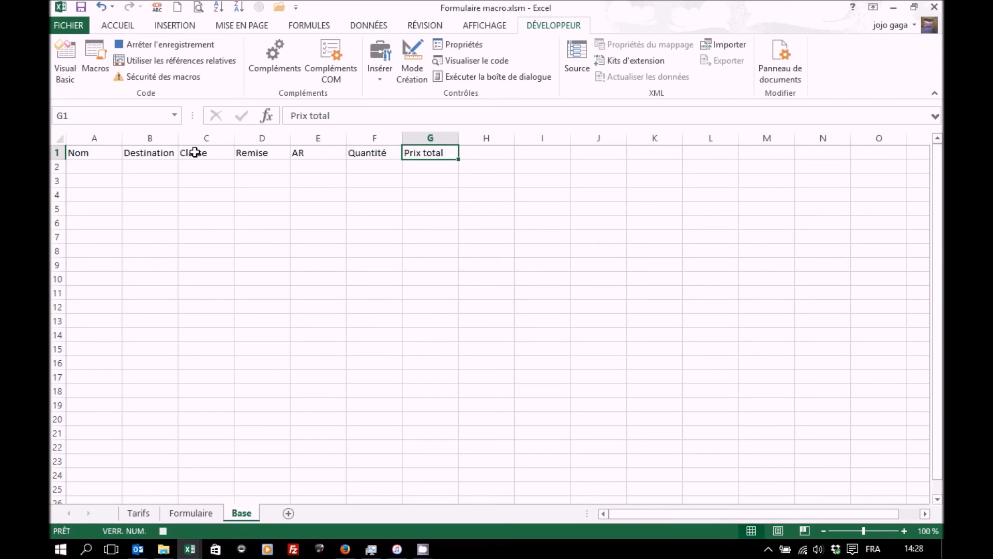
pyautogui.click(102, 115)
pyautogui.write('C1048576')
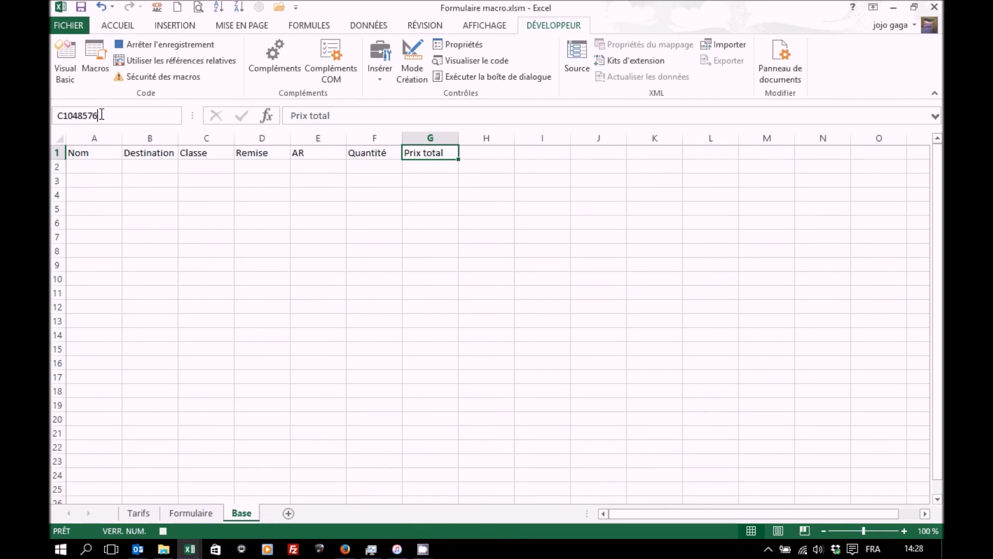
pyautogui.press('Return')
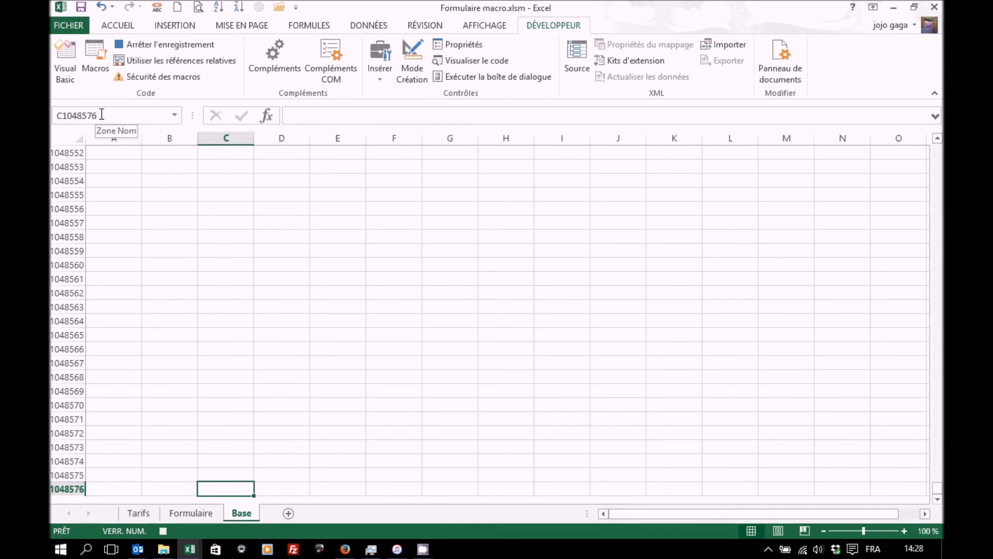
pyautogui.hotkey('ctrl', 'Up')
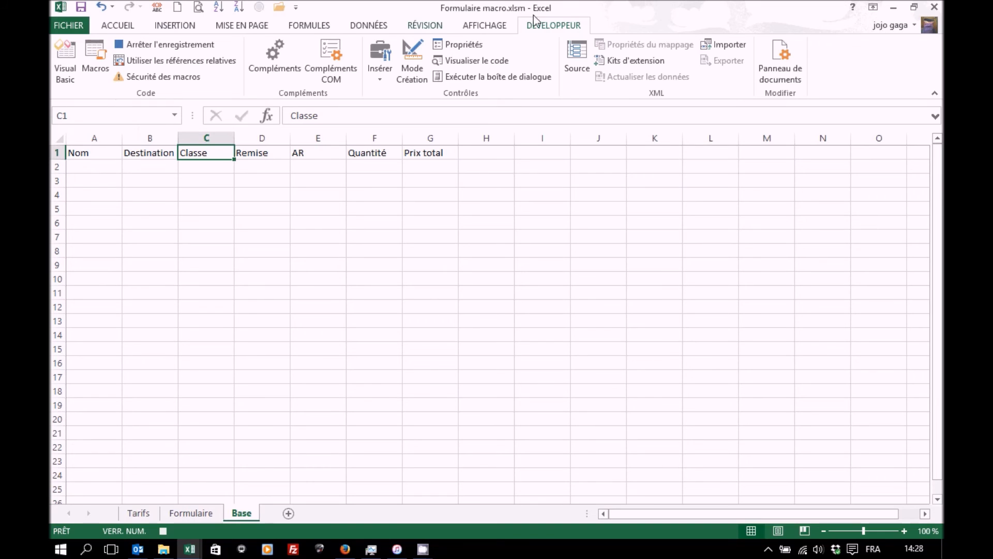
# Step: Using relative references, move one row down and two columns left to A2, and paste the copied name with relative references off
pyautogui.click(176, 62)
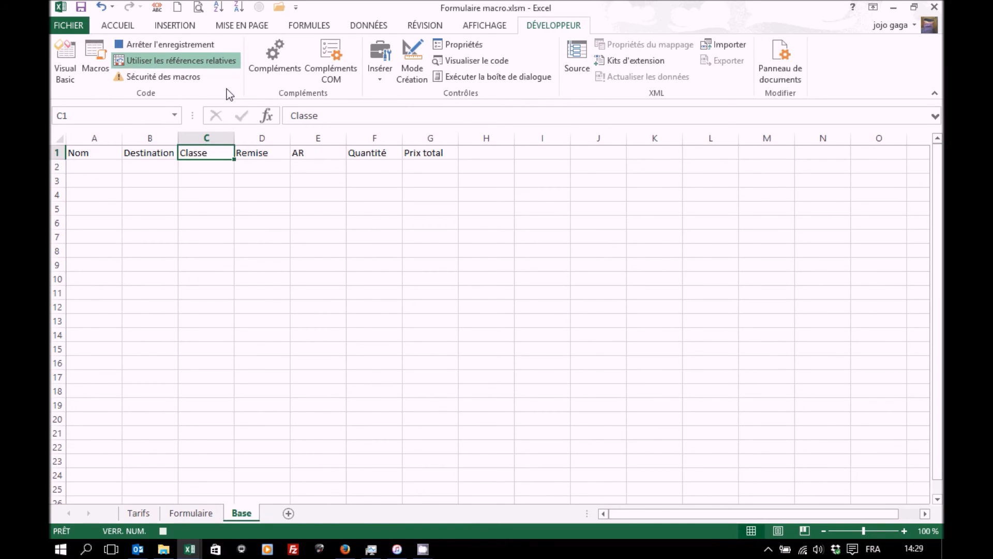
pyautogui.press('Down')
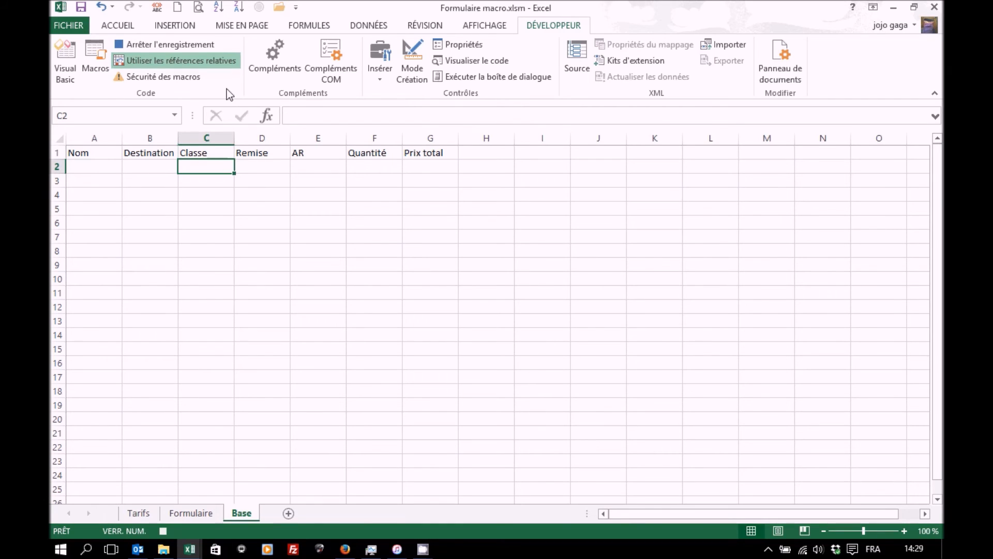
pyautogui.press('Left')
pyautogui.press('Left')
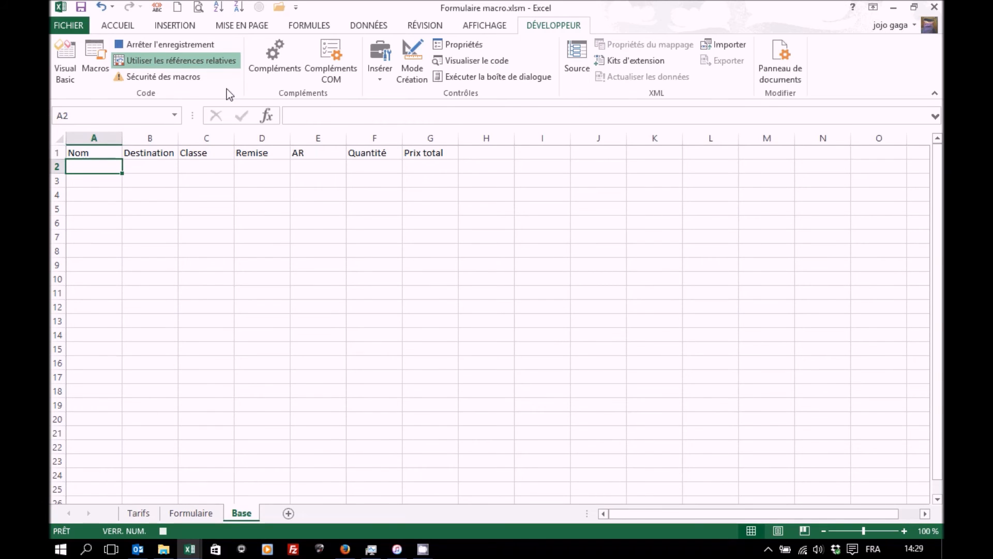
pyautogui.click(191, 60)
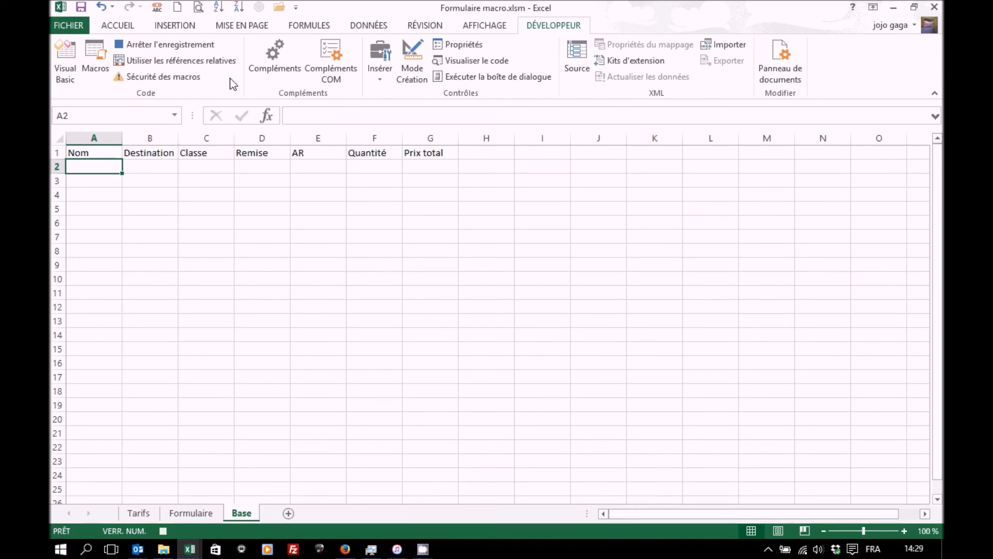
pyautogui.hotkey('ctrl', 'v')
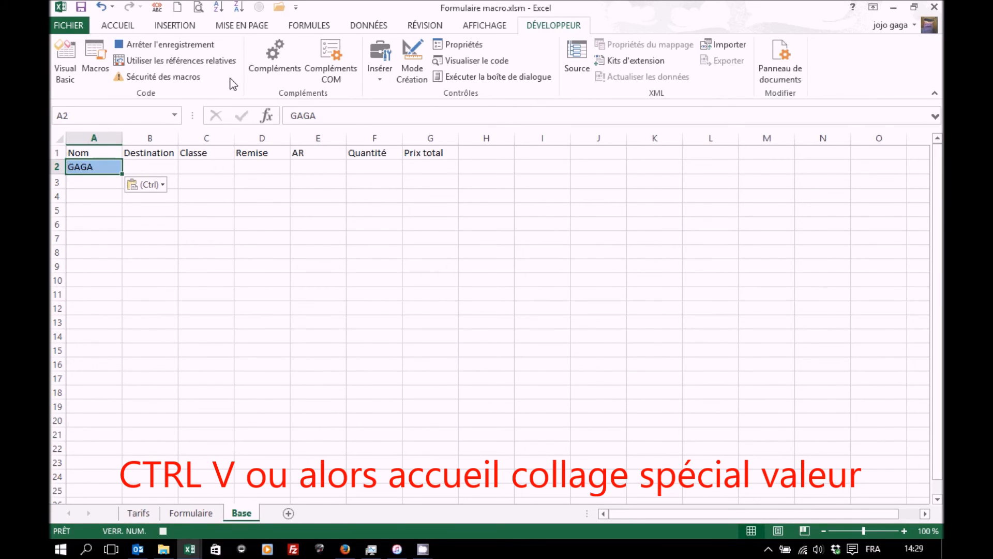
# Step: Select cell B2 in the Base sheet and copy the named cell FDestination from the Formulaire sheet
pyautogui.press('Right')
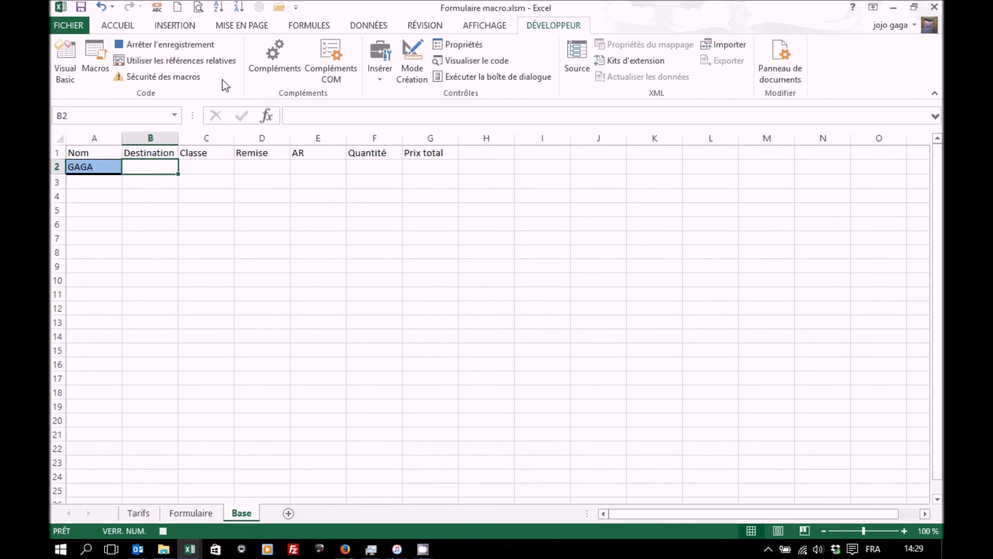
pyautogui.click(187, 513)
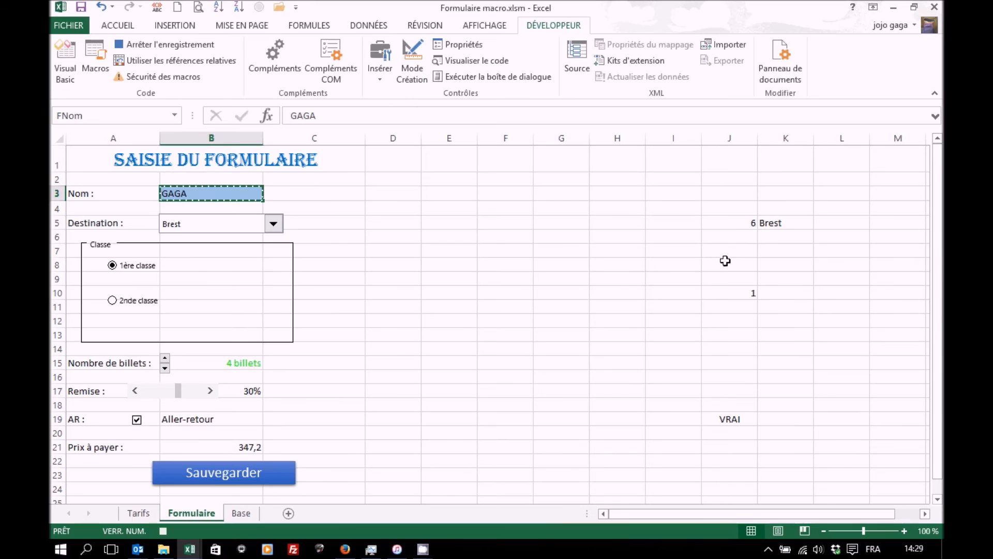
pyautogui.click(176, 116)
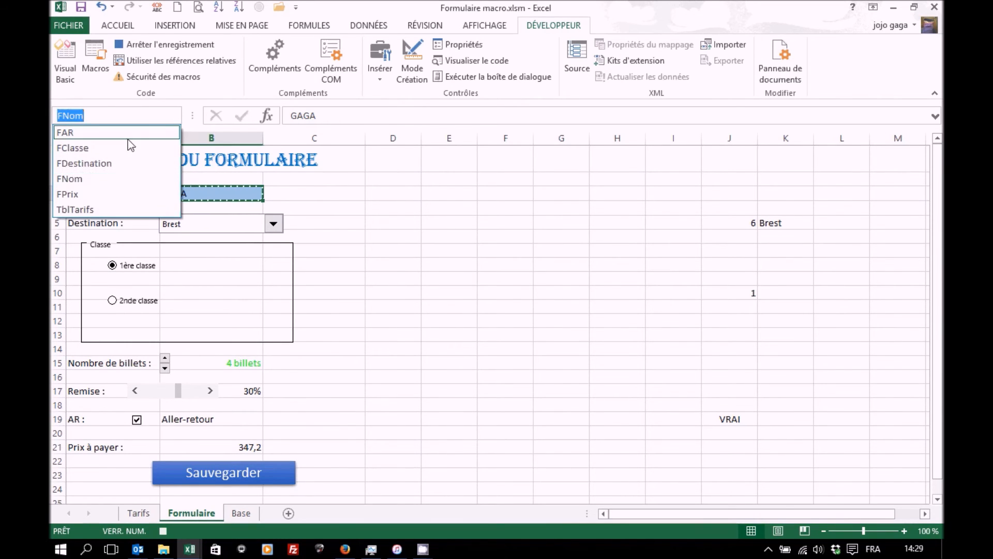
pyautogui.click(98, 163)
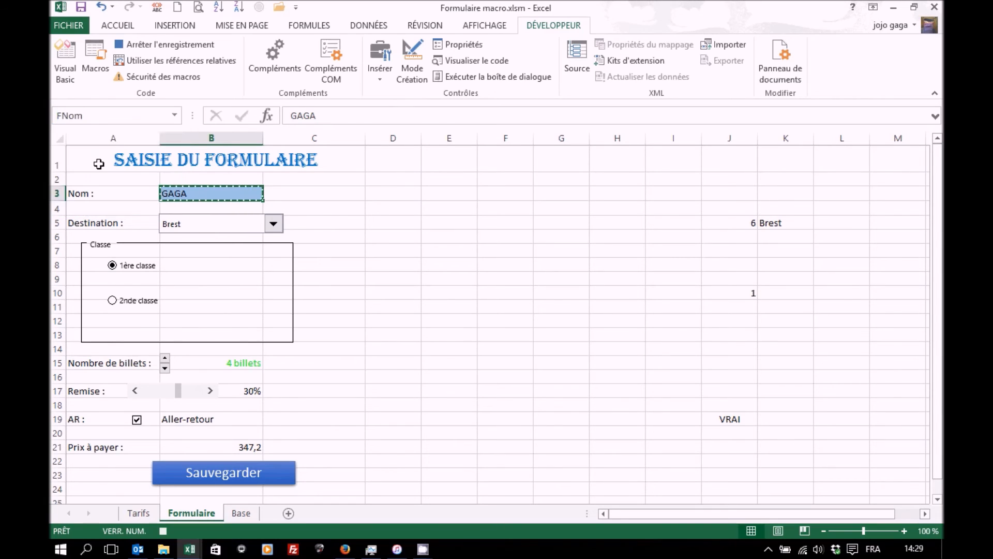
pyautogui.hotkey('ctrl', 'c')
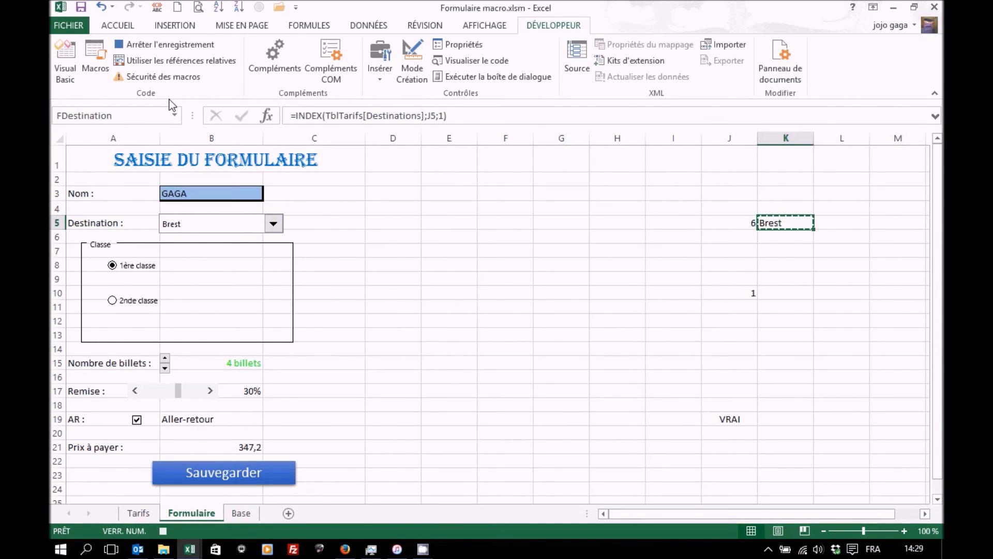
# Step: Paste the destination into cell B2 of the Base sheet using Collage spécial with the Valeurs option
pyautogui.click(240, 513)
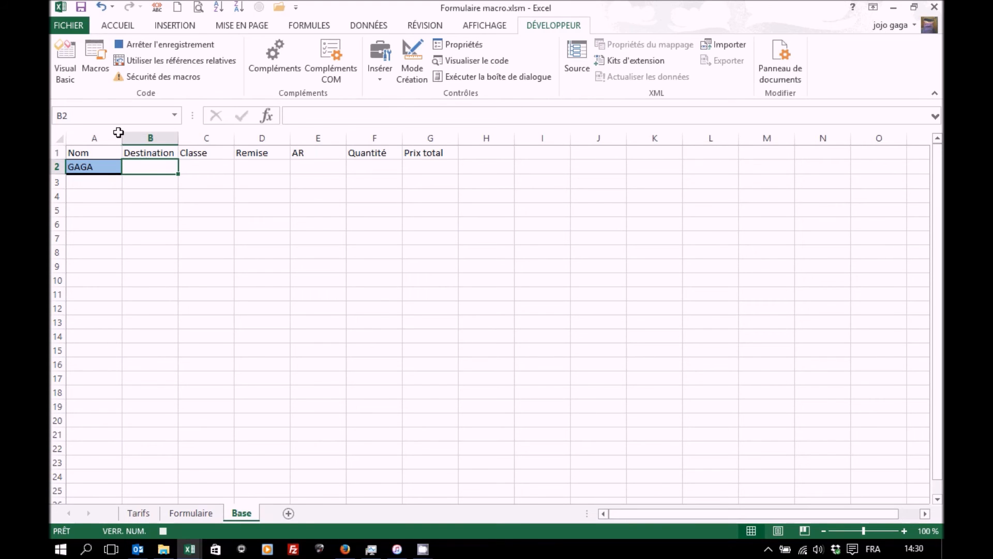
pyautogui.click(118, 25)
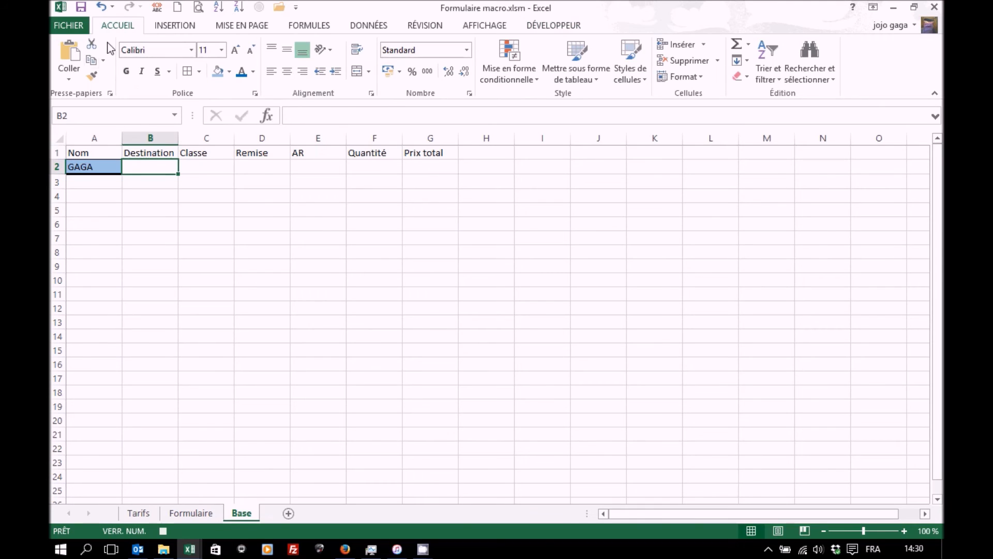
pyautogui.click(69, 81)
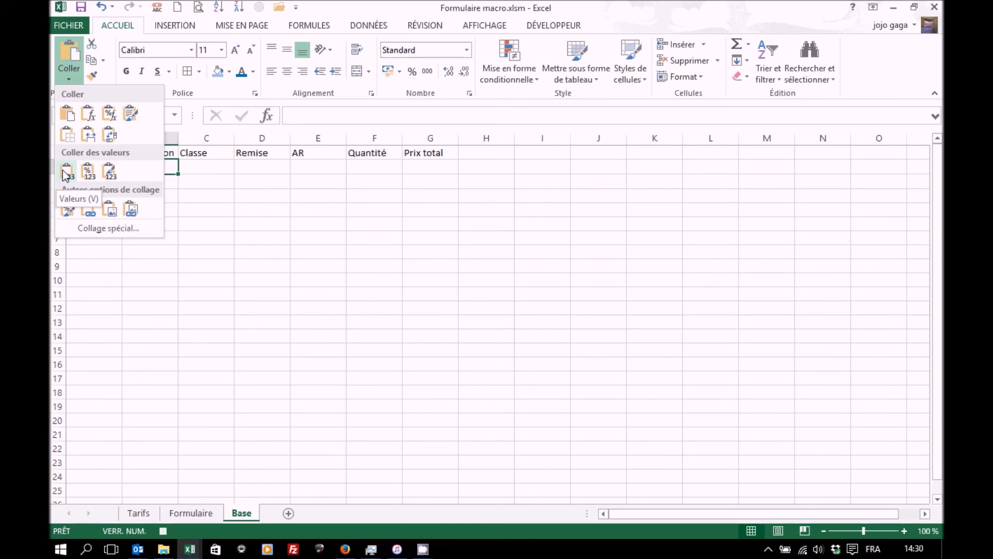
pyautogui.click(95, 234)
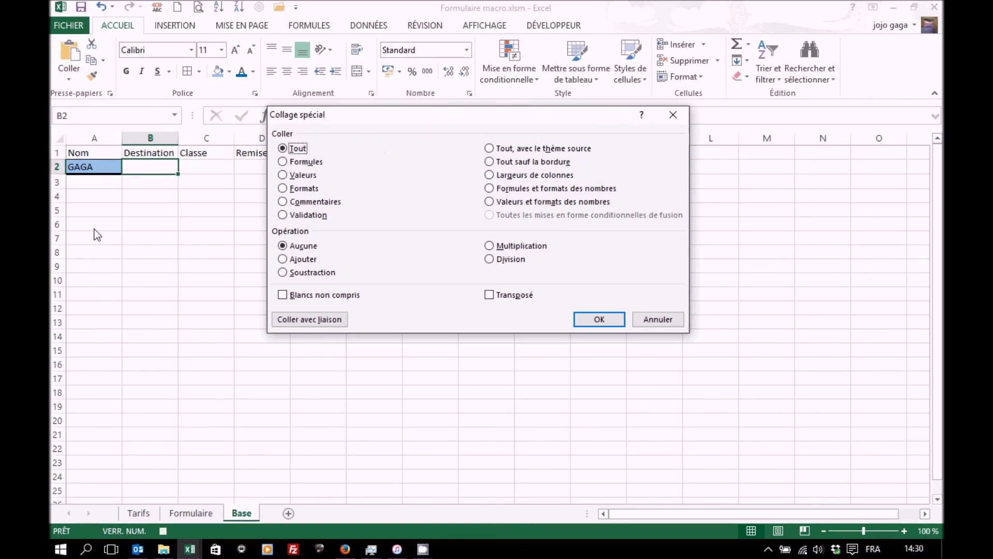
pyautogui.click(284, 176)
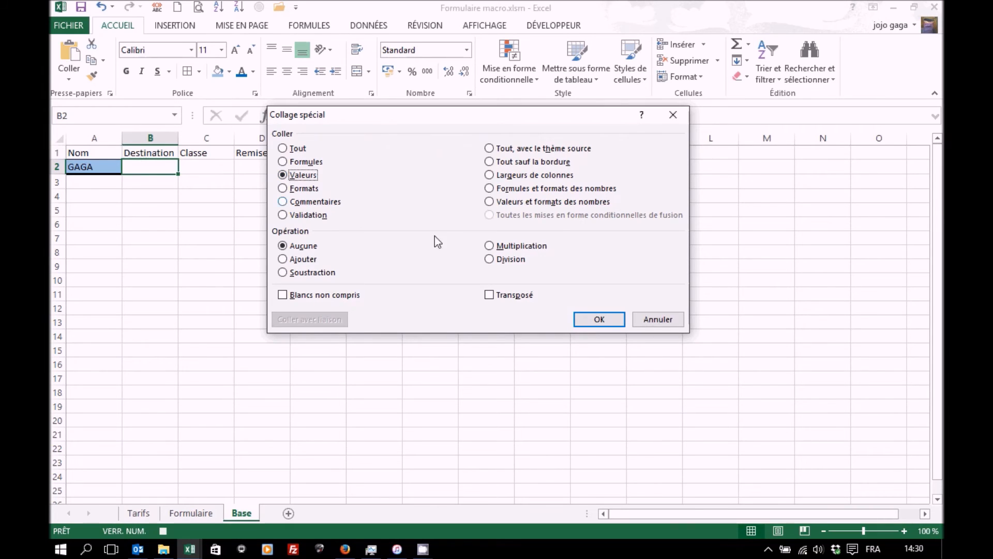
pyautogui.click(595, 320)
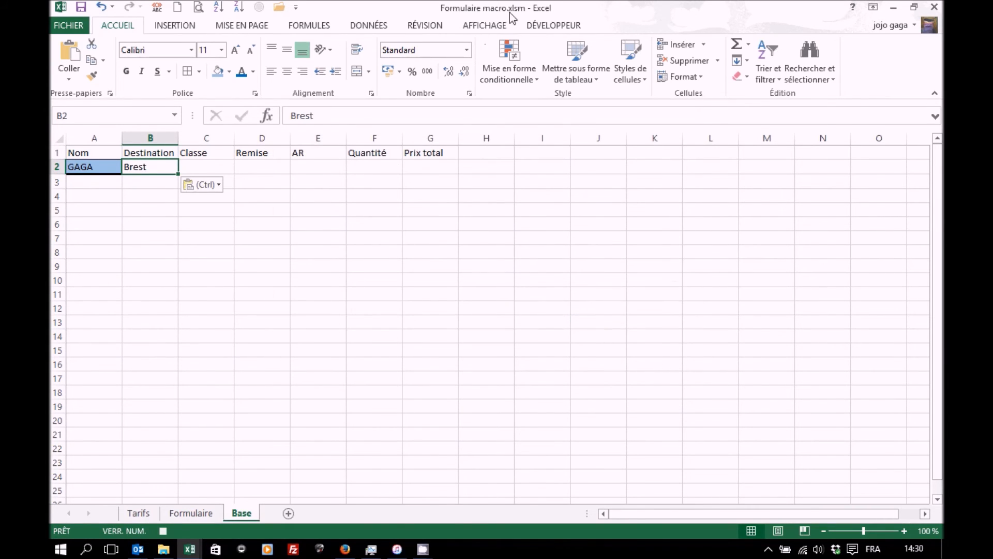
# Step: Move one cell right to C2 in the Base sheet with relative references on, and turn relative references off
pyautogui.click(554, 26)
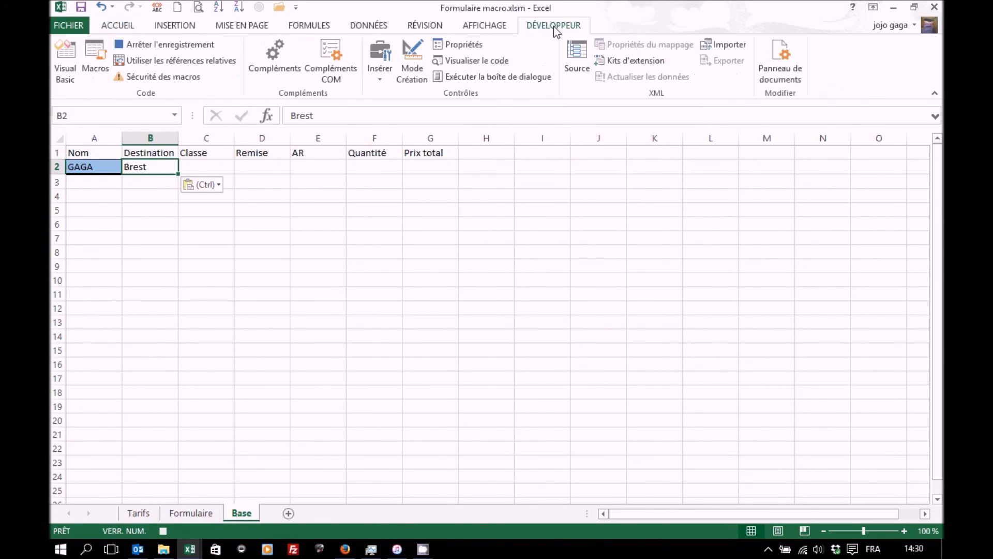
pyautogui.click(154, 61)
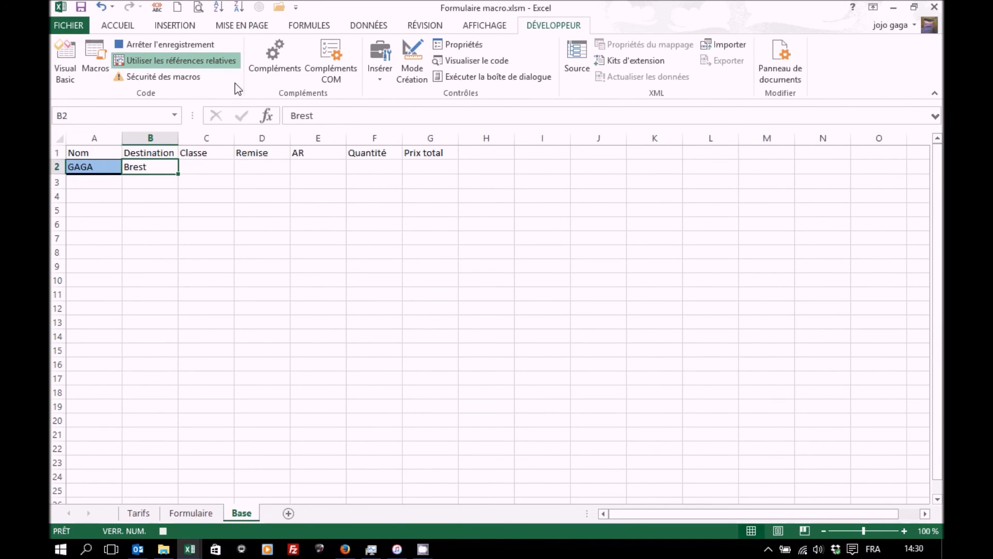
pyautogui.press('Right')
pyautogui.click(218, 61)
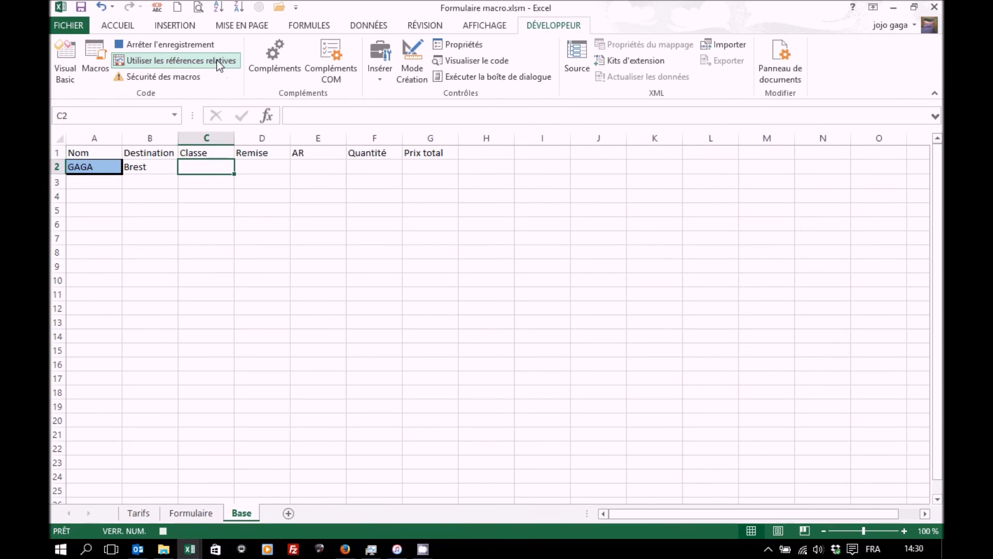
pyautogui.click(217, 61)
pyautogui.click(217, 61)
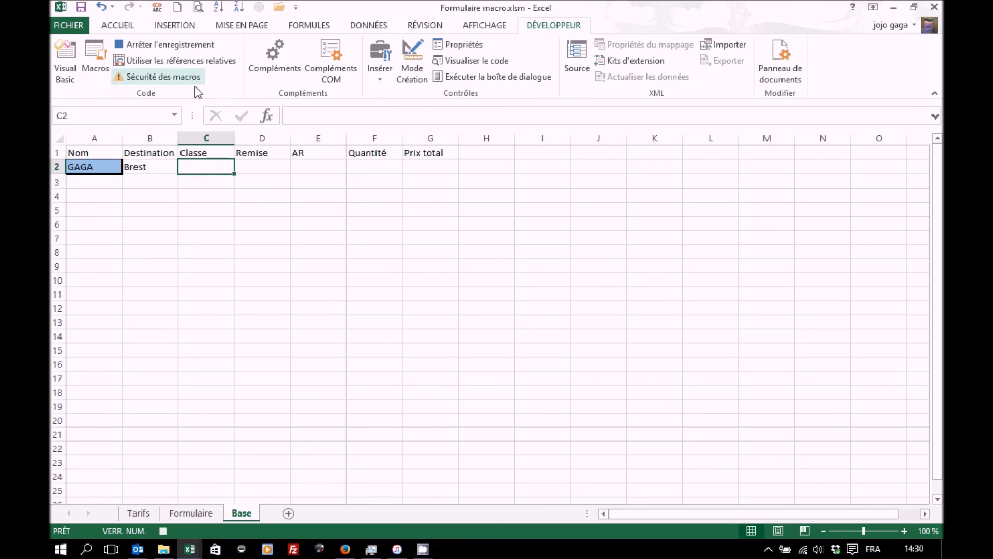
# Step: Copy the named cell FClasse from the Formulaire sheet and paste it into cell C2 of the Base sheet
pyautogui.click(177, 116)
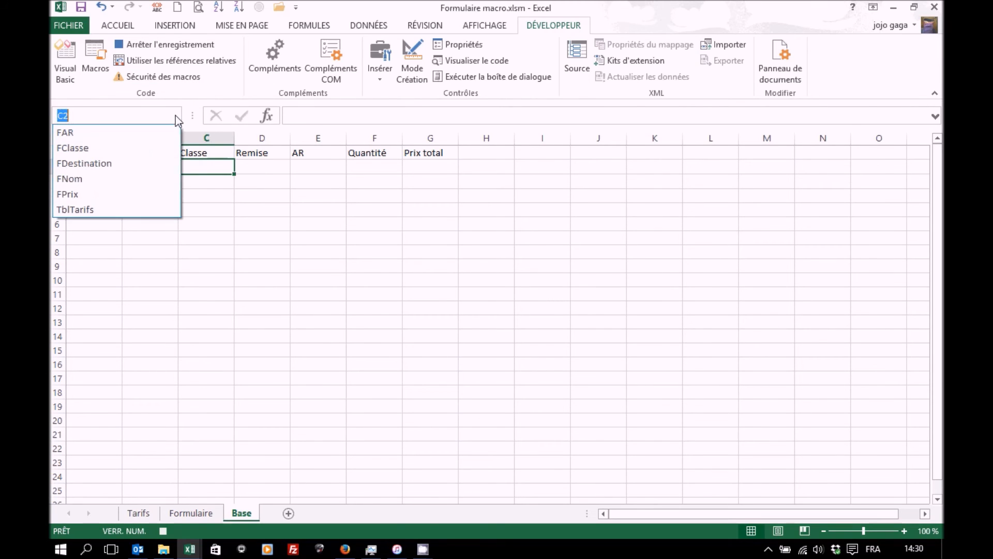
pyautogui.click(82, 149)
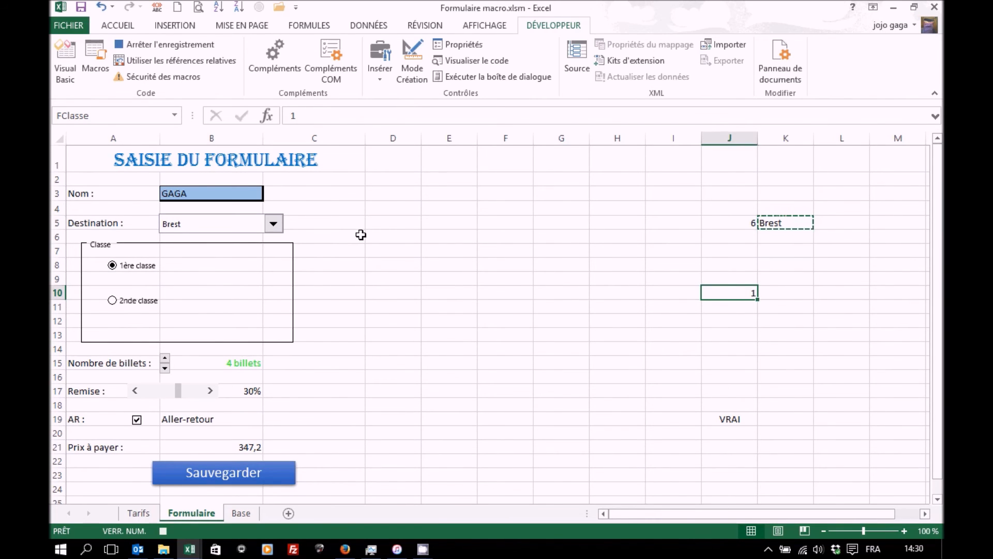
pyautogui.hotkey('ctrl', 'c')
pyautogui.click(244, 514)
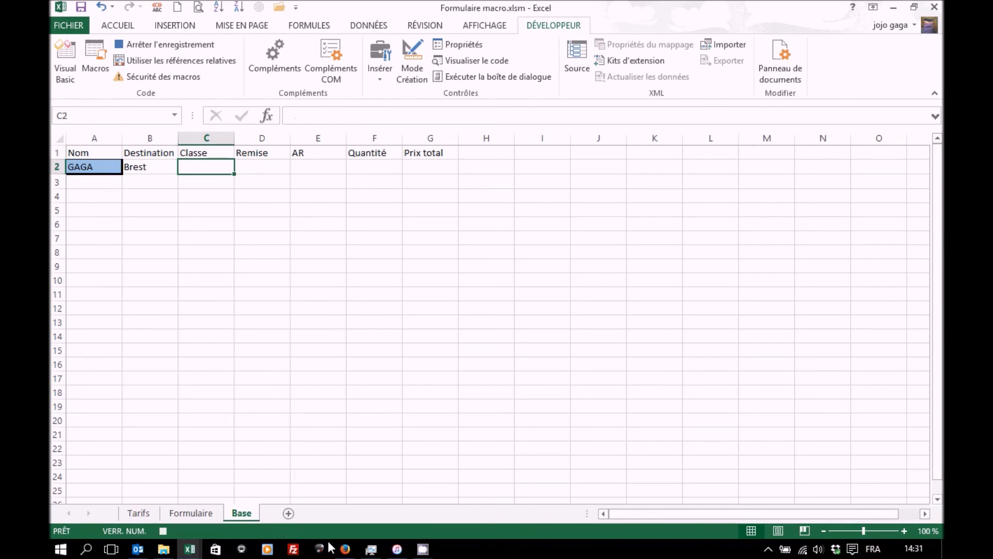
pyautogui.hotkey('ctrl', 'v')
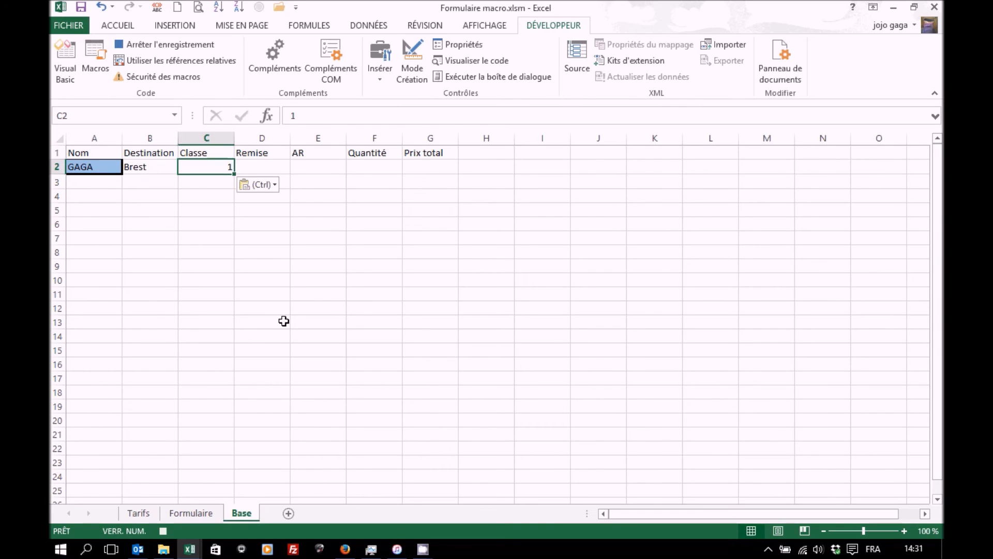
# Step: Use relative references to move one cell right to D2 in the Base sheet, and switch them off
pyautogui.click(206, 61)
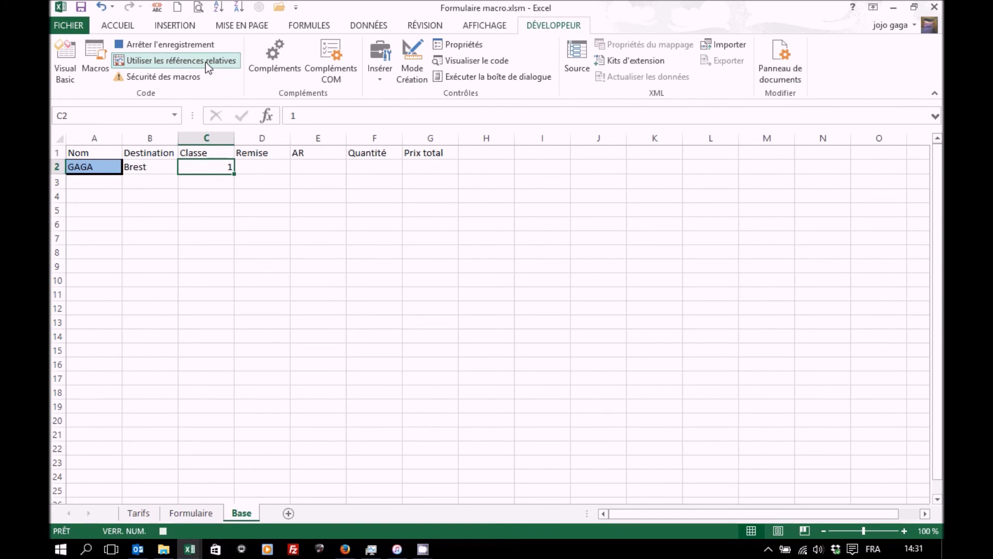
pyautogui.press('Right')
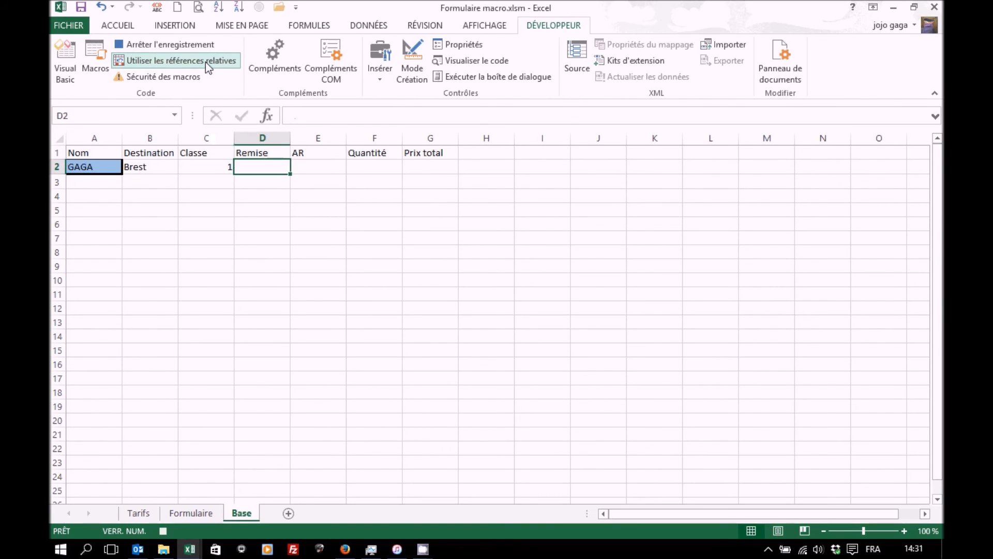
pyautogui.click(206, 61)
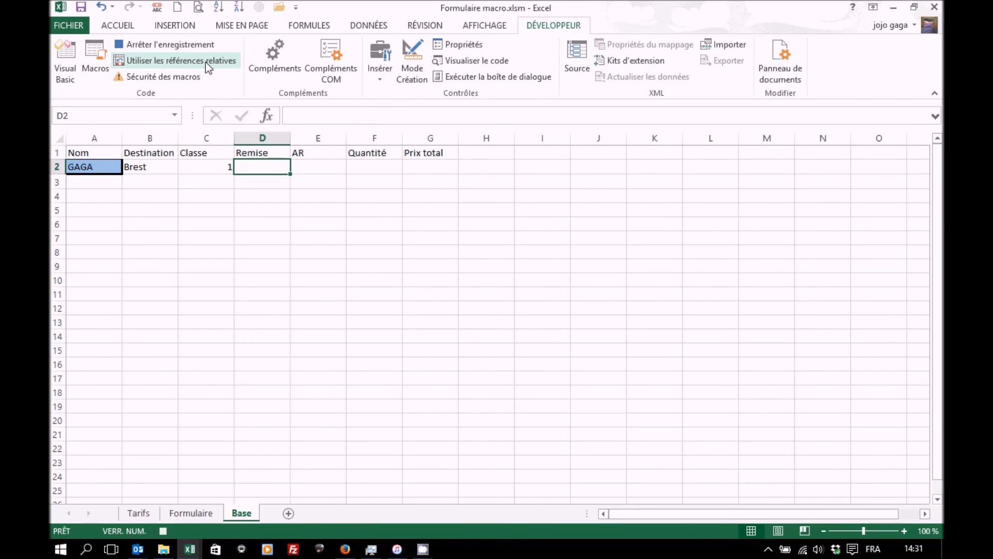
# Step: Copy the discount in cell B17 of the Formulaire sheet and paste it into cell D2 of the Base sheet
pyautogui.click(176, 116)
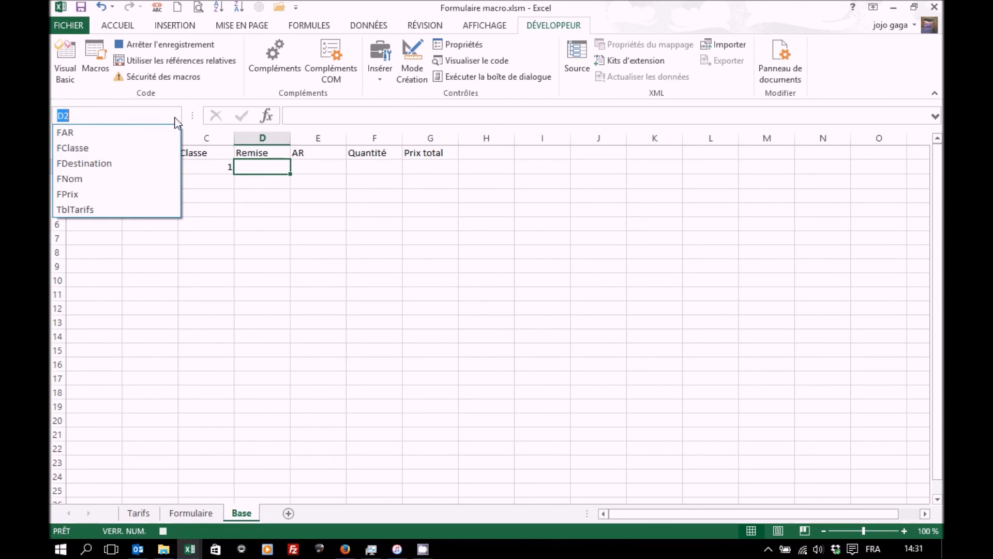
pyautogui.click(202, 89)
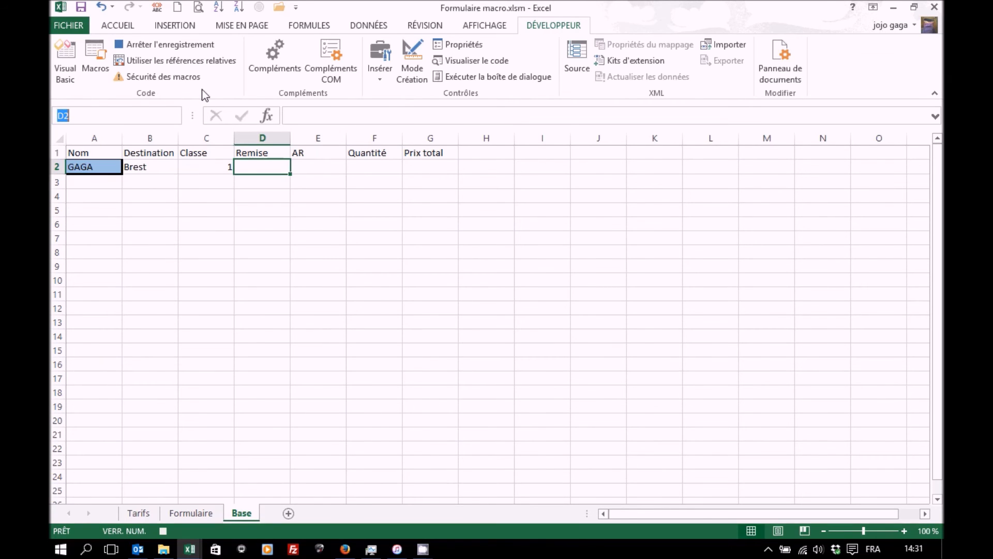
pyautogui.click(196, 514)
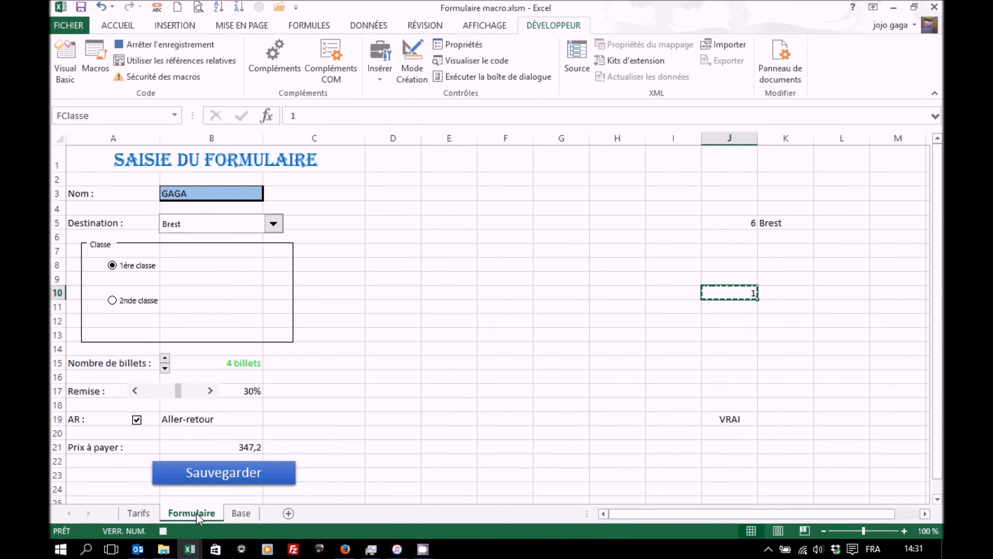
pyautogui.click(242, 390)
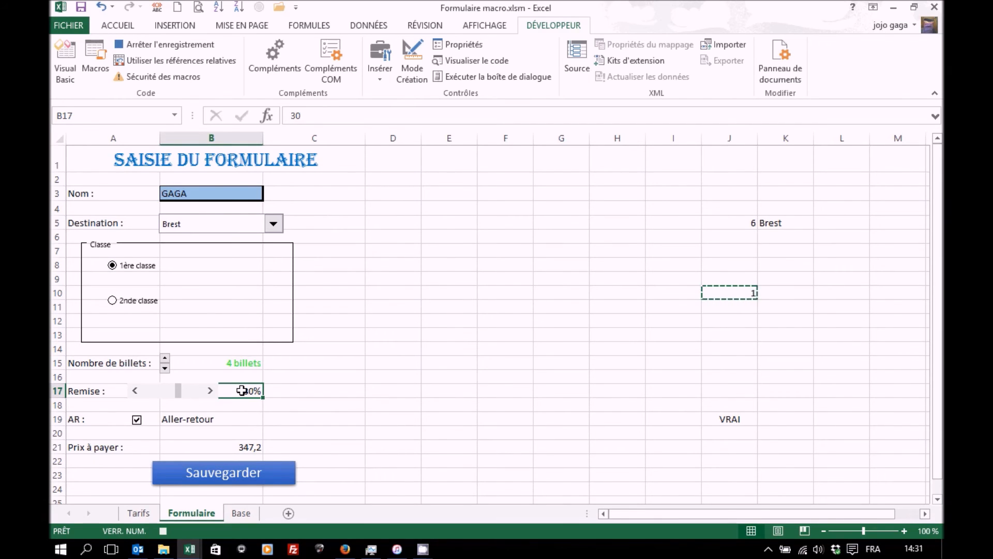
pyautogui.hotkey('ctrl', 'c')
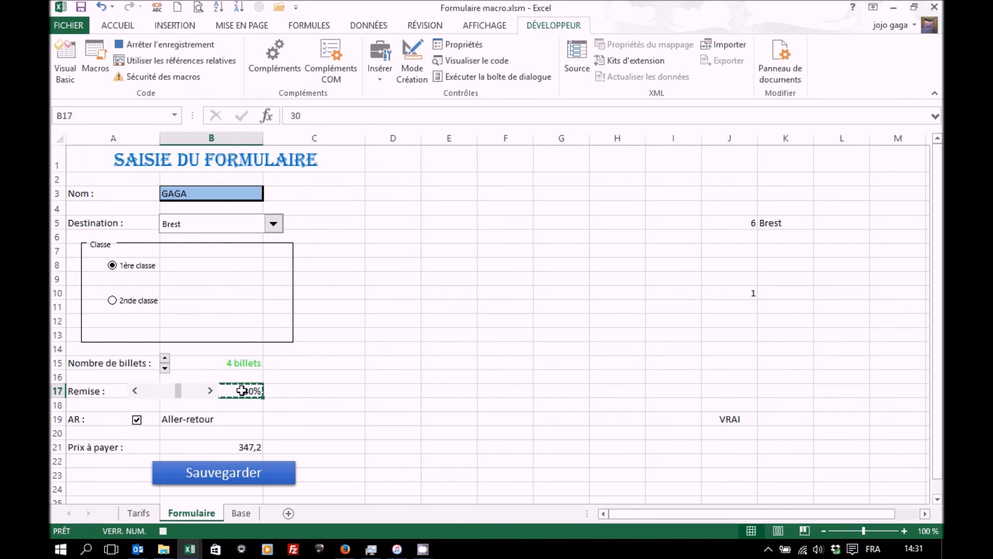
pyautogui.click(240, 514)
pyautogui.hotkey('ctrl', 'v')
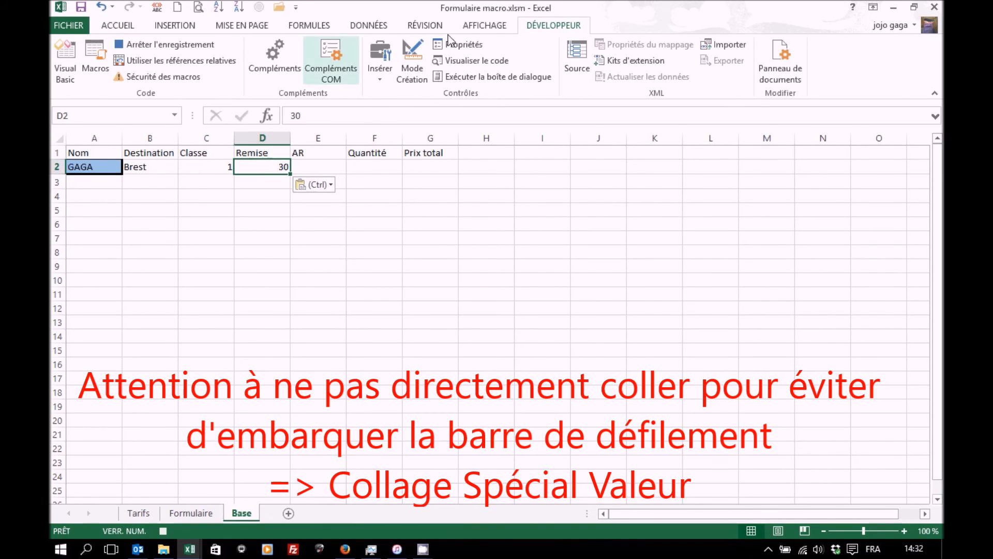
# Step: Move one cell right to E2 in the Base sheet using relative references, and copy the named cell FAR from the Formulaire sheet
pyautogui.click(189, 65)
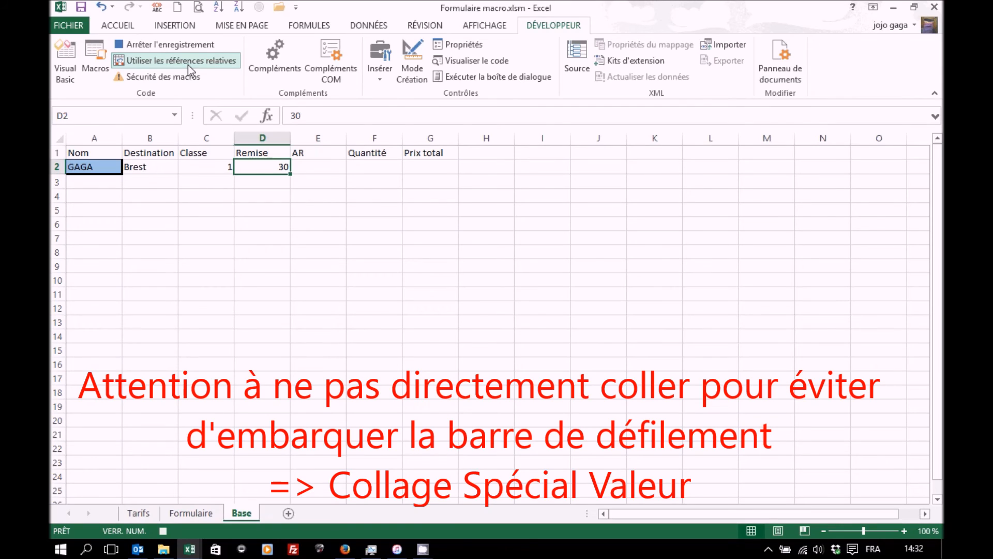
pyautogui.press('Right')
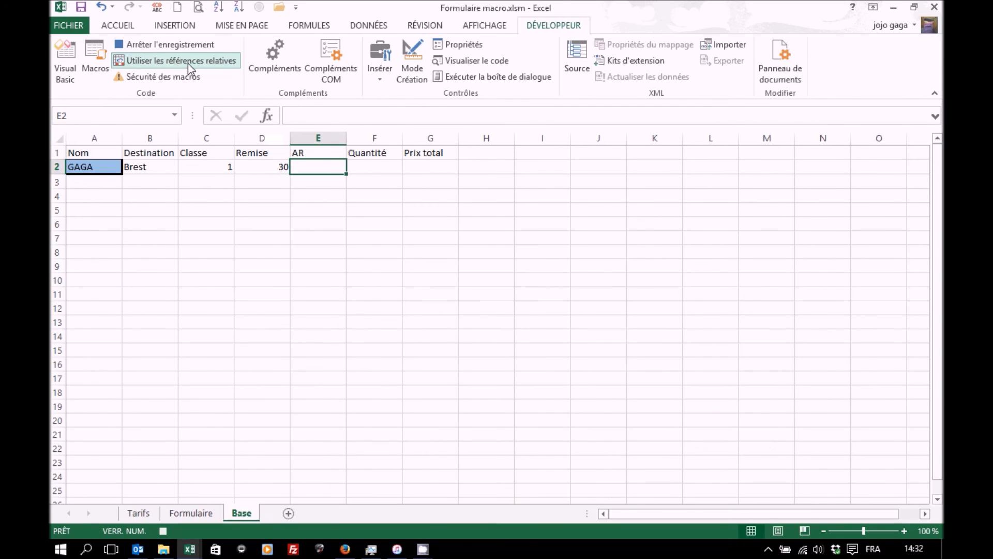
pyautogui.click(176, 117)
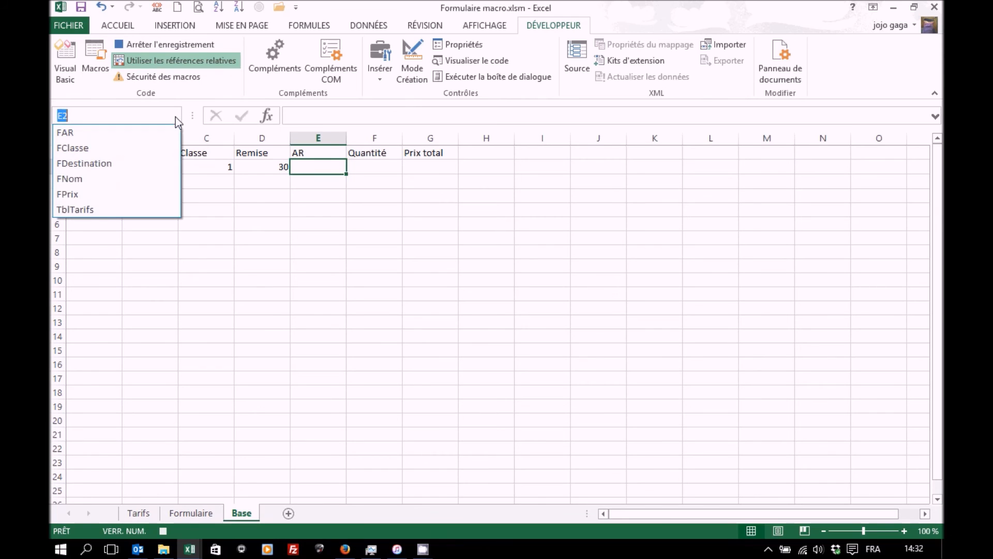
pyautogui.click(72, 134)
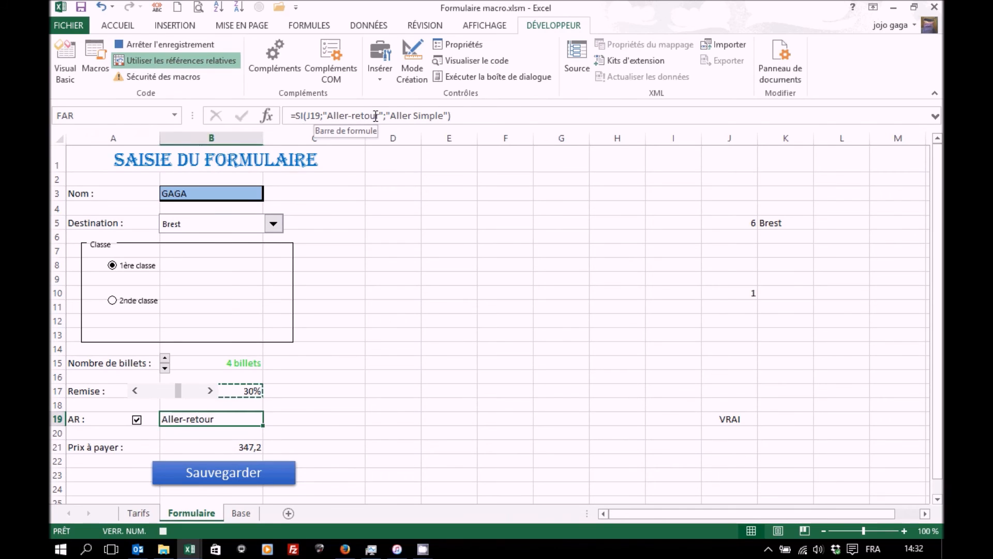
pyautogui.hotkey('ctrl', 'c')
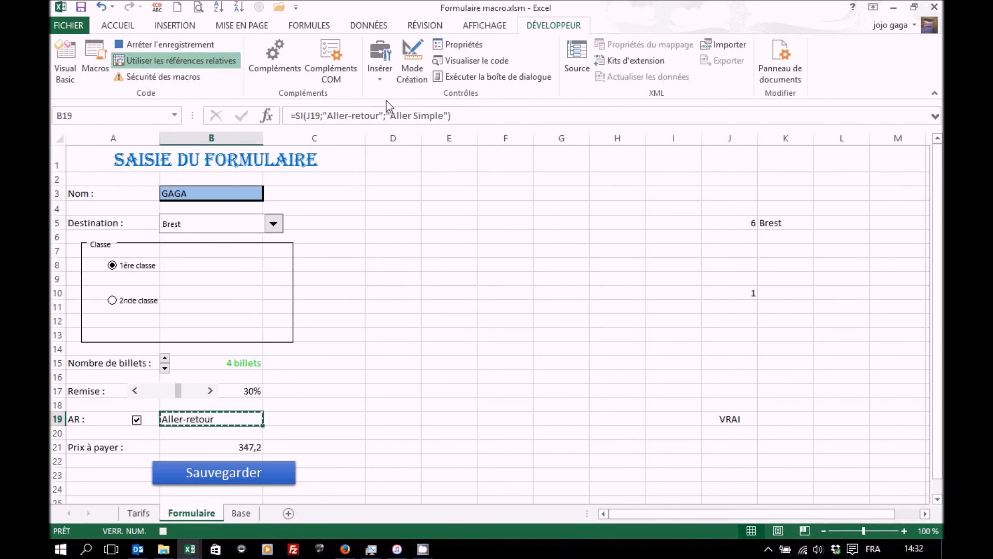
# Step: Paste the copied Aller-retour entry as values only into cell E2 of the Base sheet
pyautogui.click(238, 514)
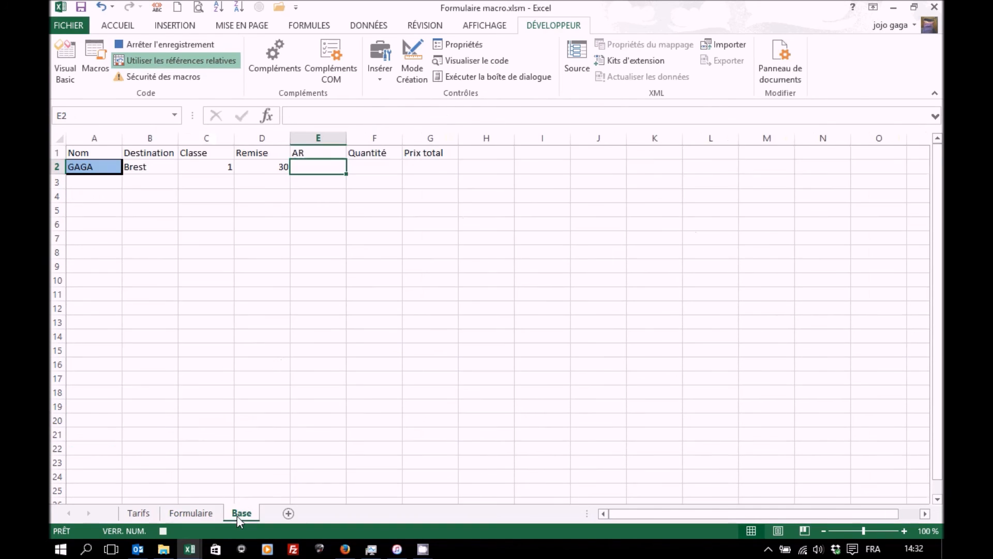
pyautogui.click(122, 26)
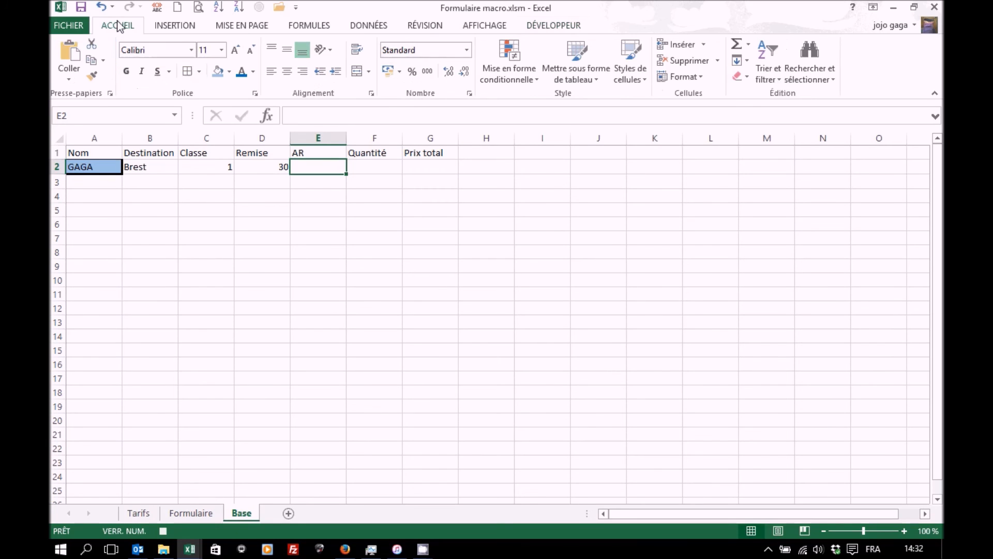
pyautogui.click(68, 79)
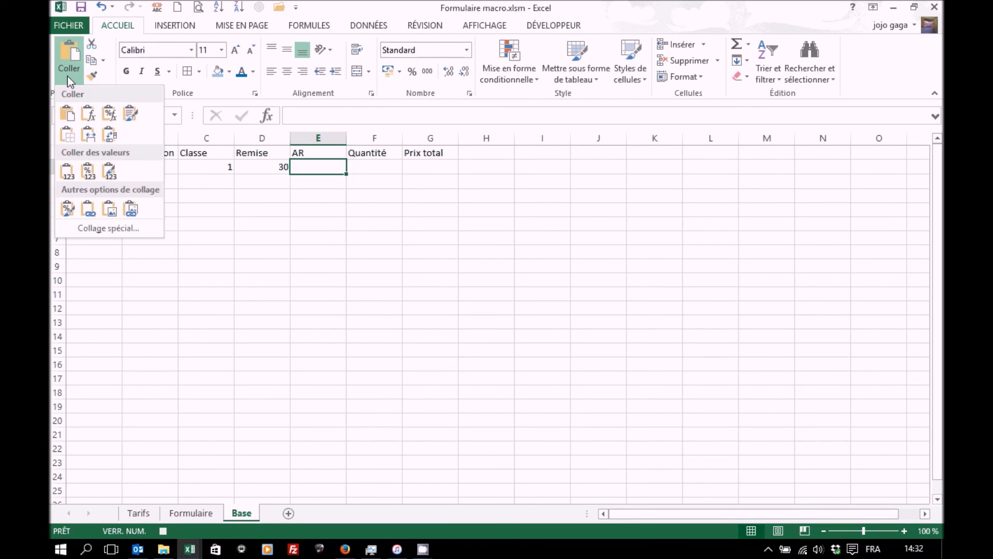
pyautogui.click(67, 171)
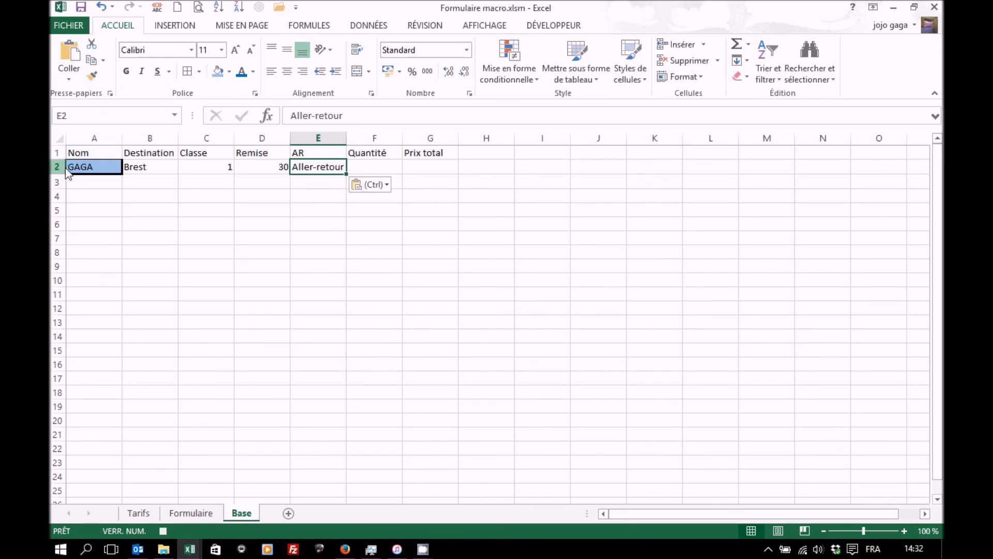
# Step: With relative references on, move one cell right to F2 in the Base sheet, and disable relative references
pyautogui.click(565, 26)
pyautogui.click(213, 58)
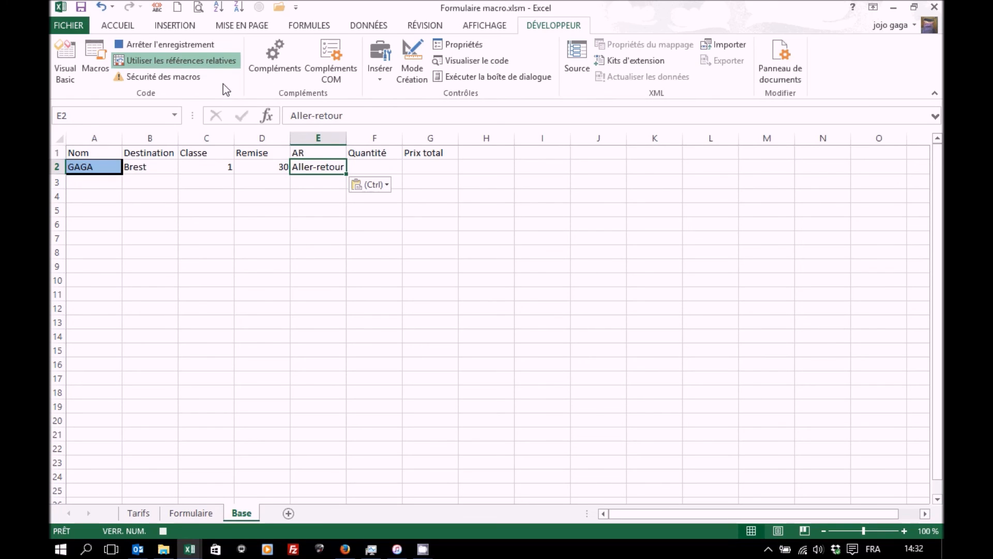
pyautogui.press('Right')
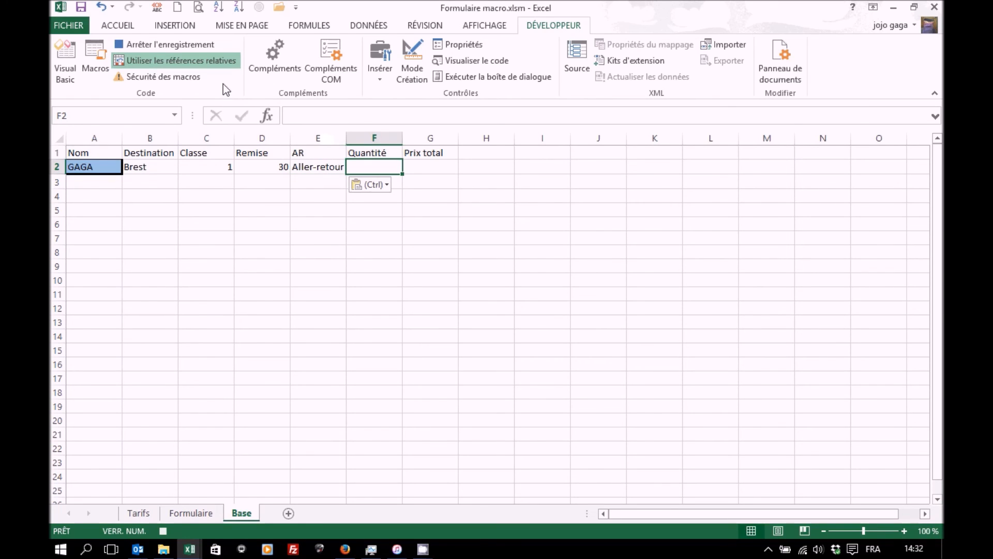
pyautogui.click(215, 62)
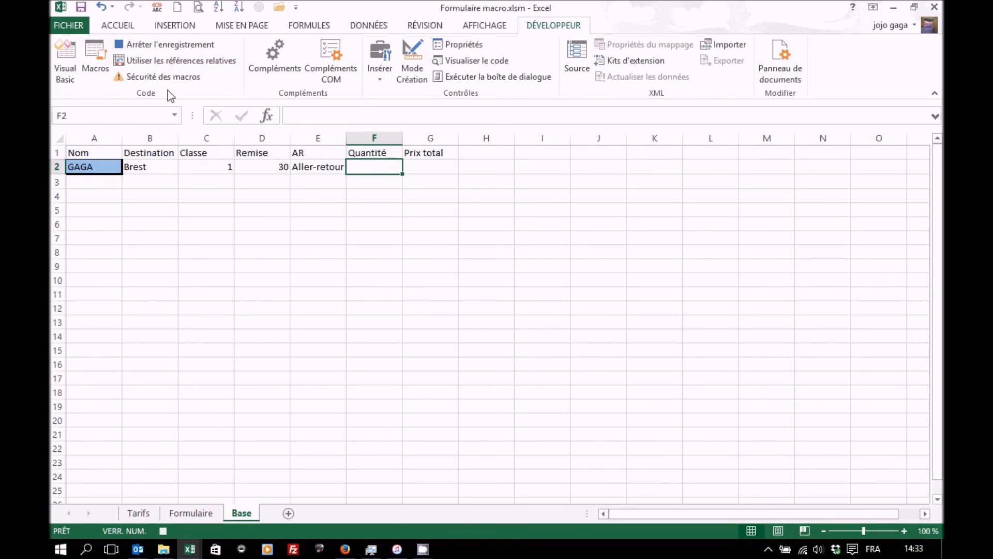
# Step: Copy the ticket quantity in cell B15 of the Formulaire sheet and paste it as values only into cell F2 of the Base sheet
pyautogui.click(175, 114)
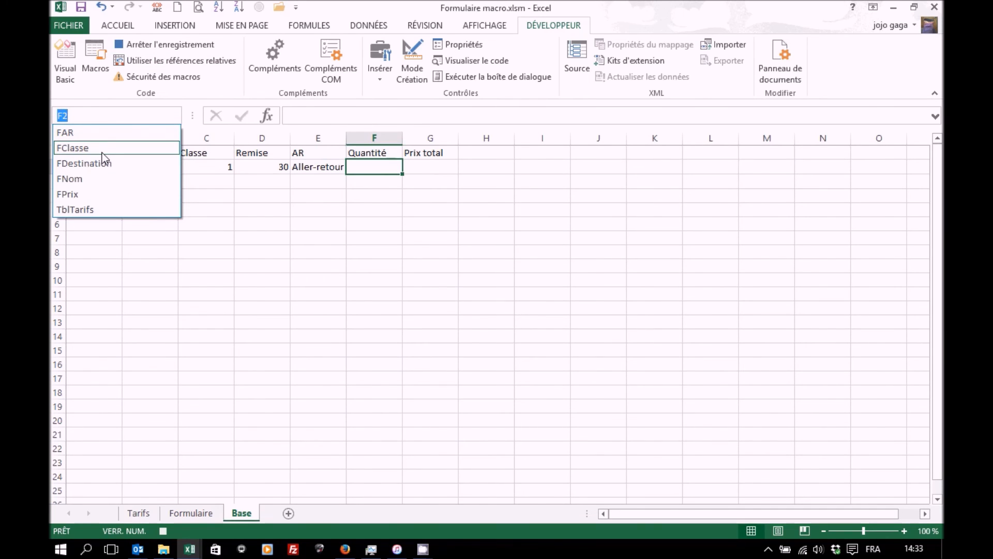
pyautogui.click(155, 114)
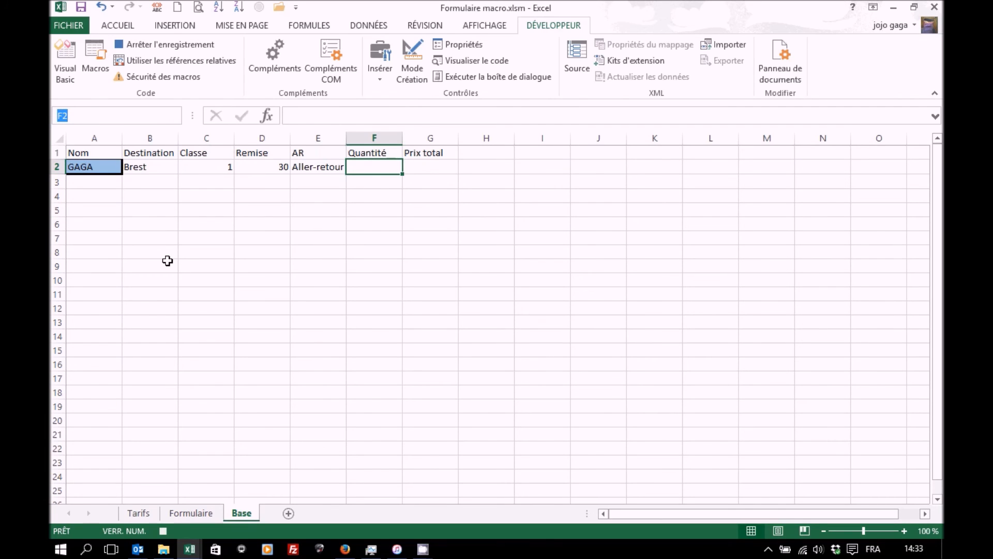
pyautogui.click(192, 513)
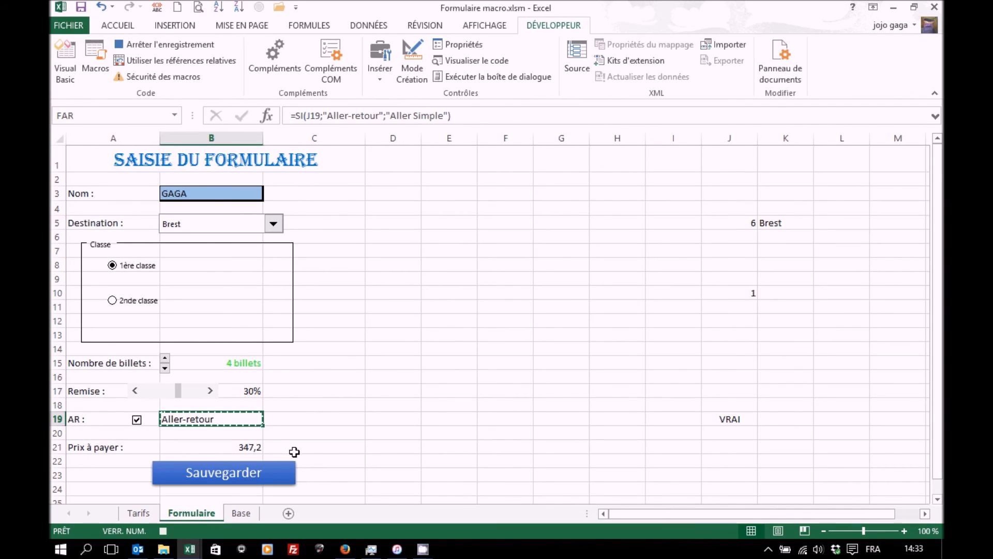
pyautogui.click(237, 362)
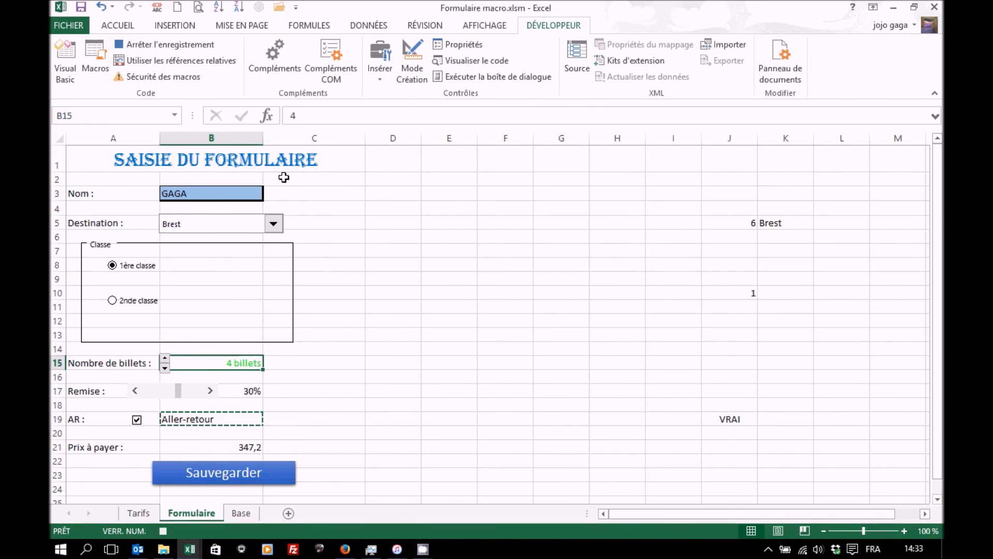
pyautogui.hotkey('ctrl', 'c')
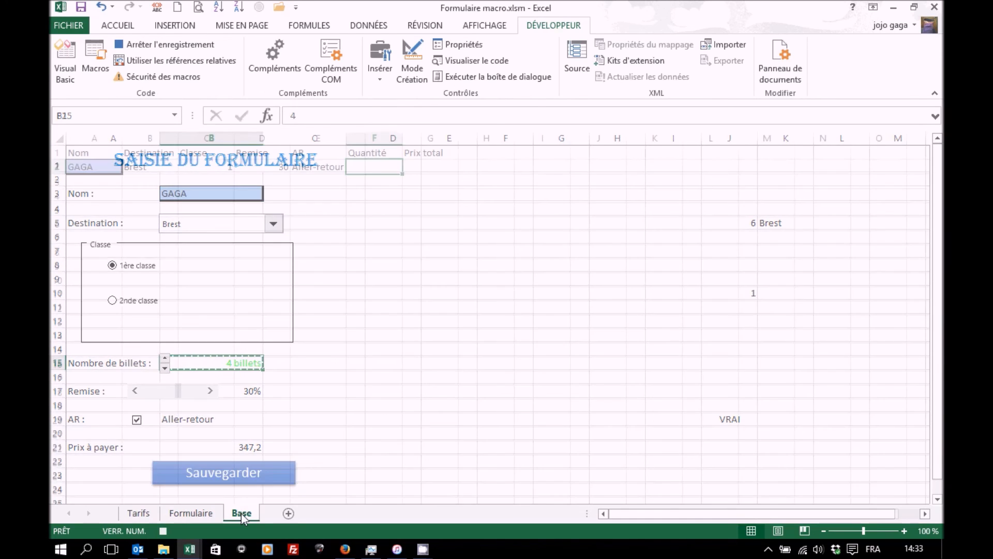
pyautogui.click(67, 74)
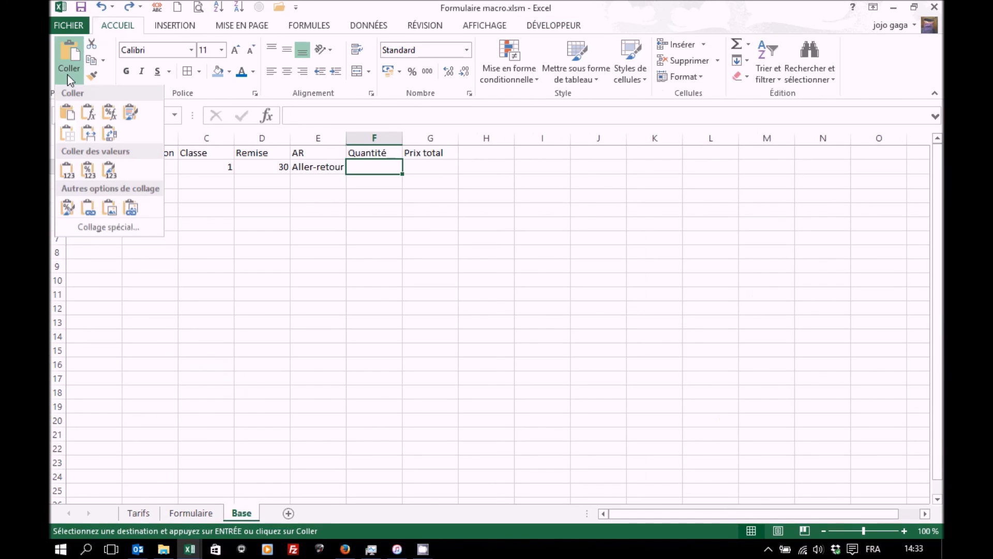
pyautogui.click(64, 176)
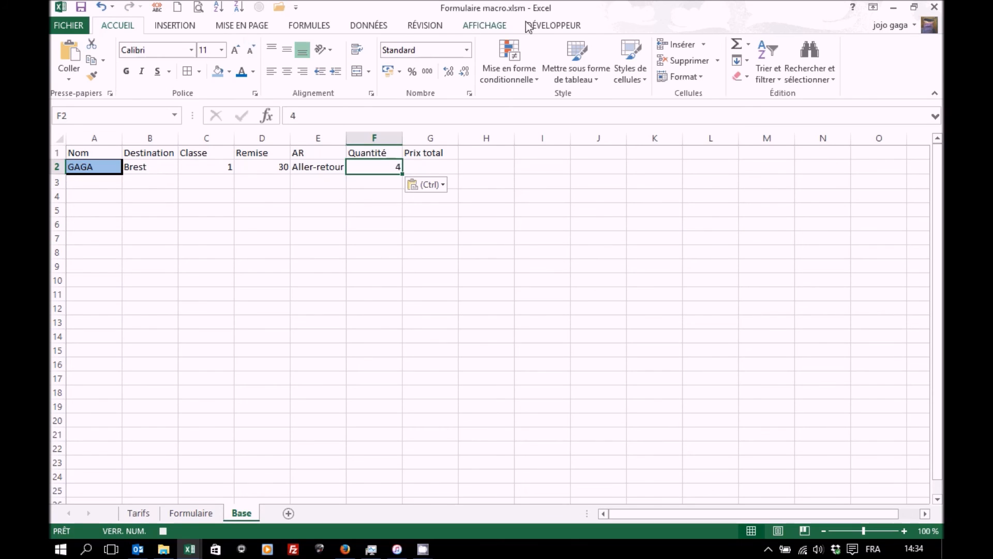
# Step: With relative references on, move one cell right to G2 in the Base sheet, and disable relative references
pyautogui.click(546, 25)
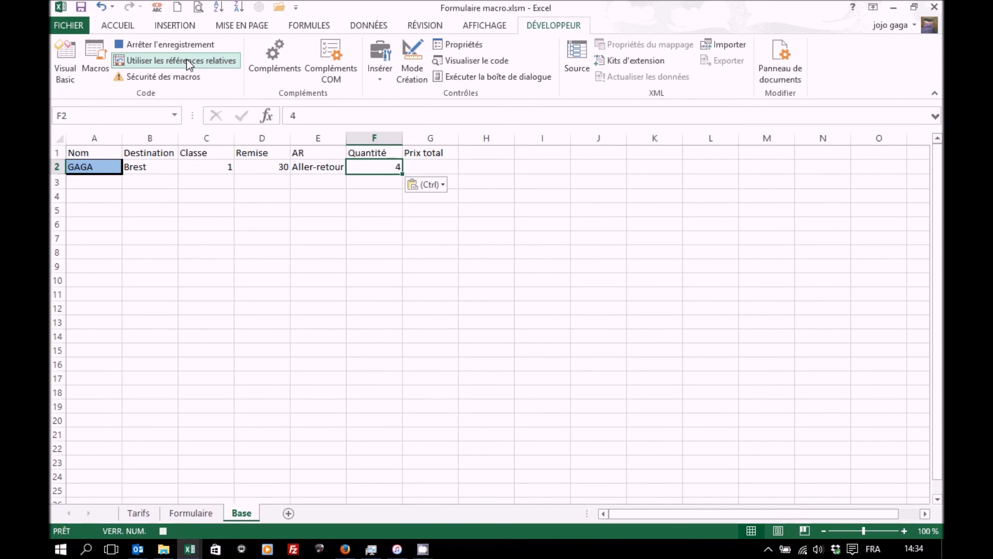
pyautogui.press('Right')
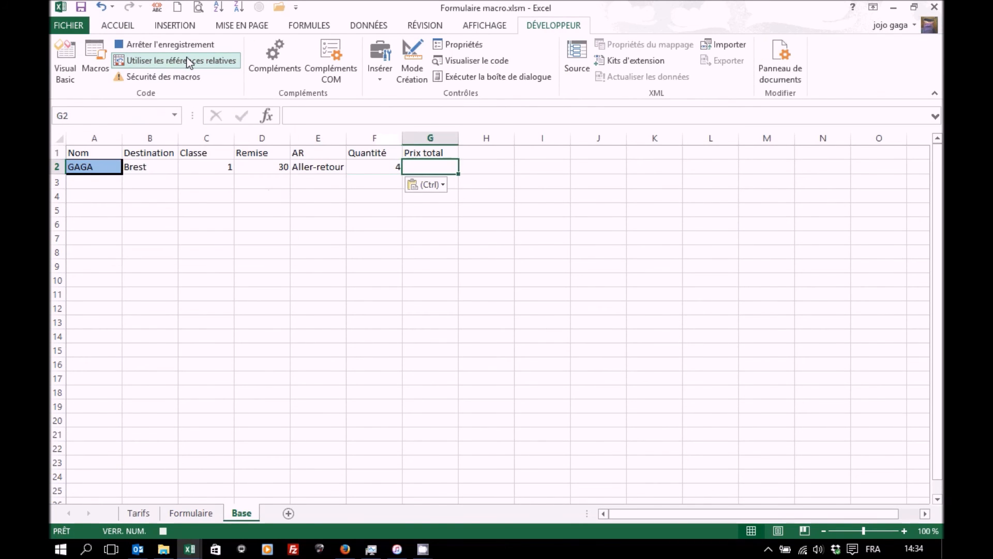
pyautogui.click(189, 62)
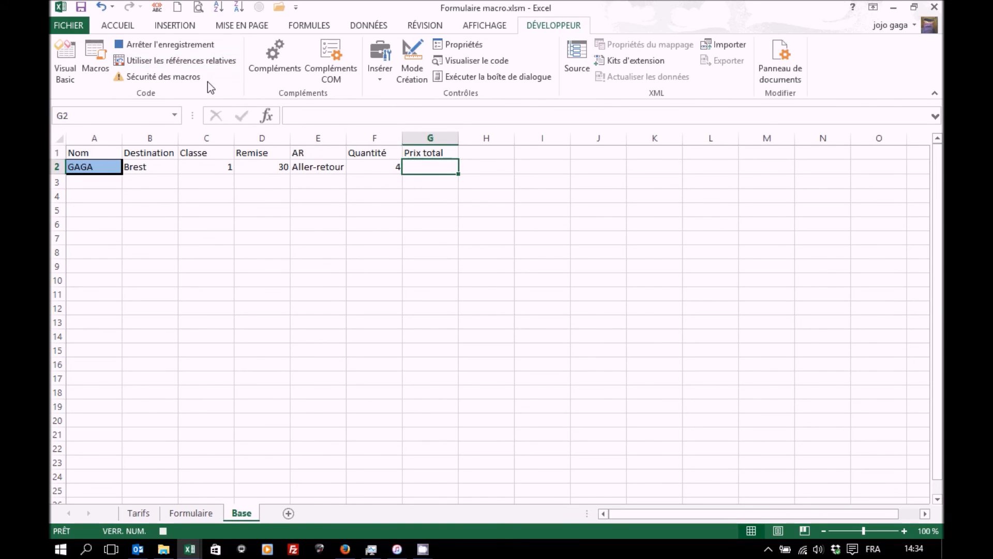
# Step: Copy the named cell FPrix from the Formulaire sheet and paste it as values only into cell G2 of the Base sheet
pyautogui.click(174, 115)
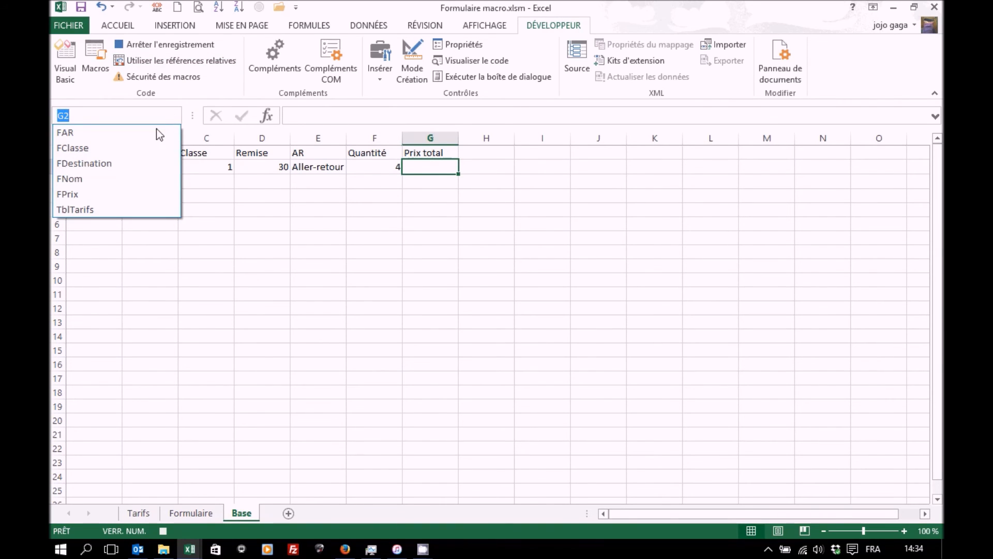
pyautogui.click(92, 194)
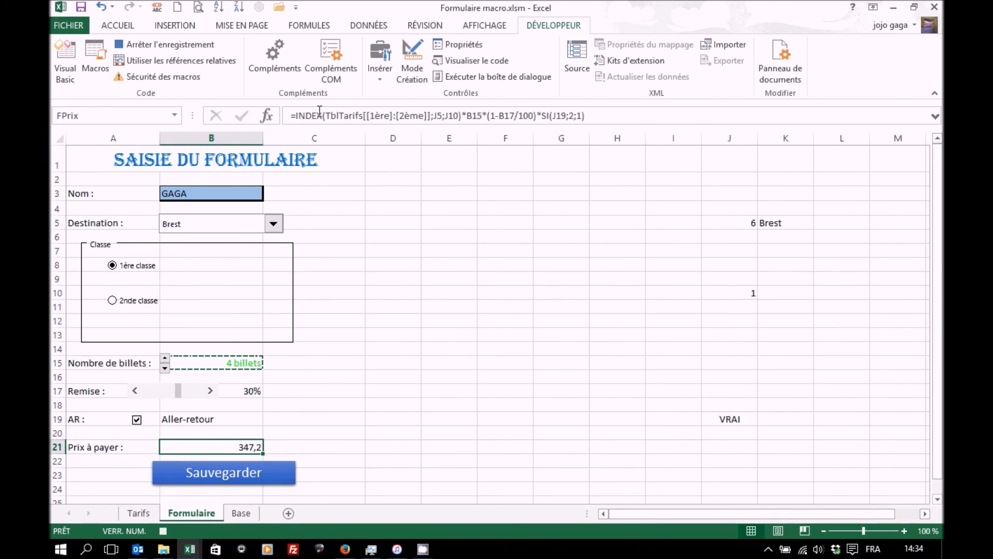
pyautogui.hotkey('ctrl', 'c')
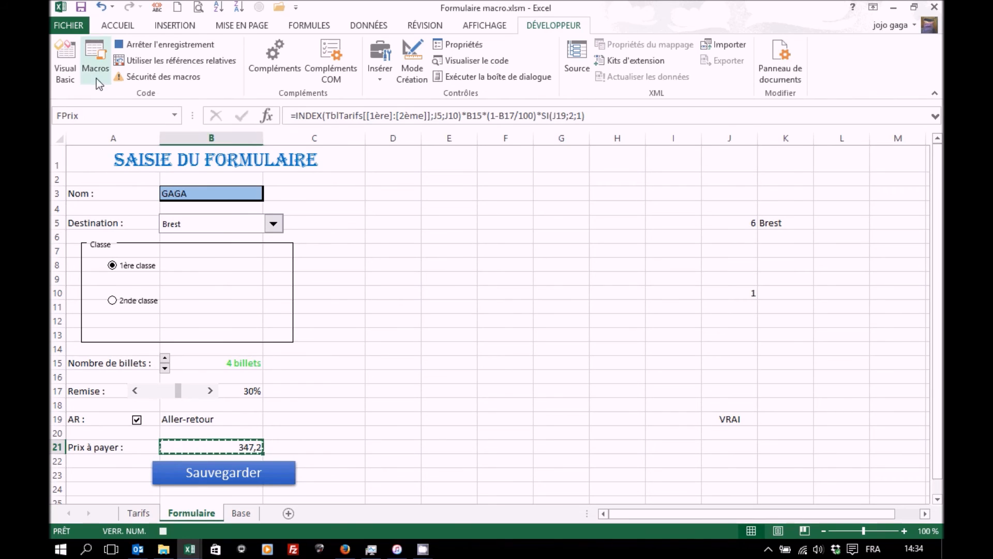
pyautogui.click(242, 513)
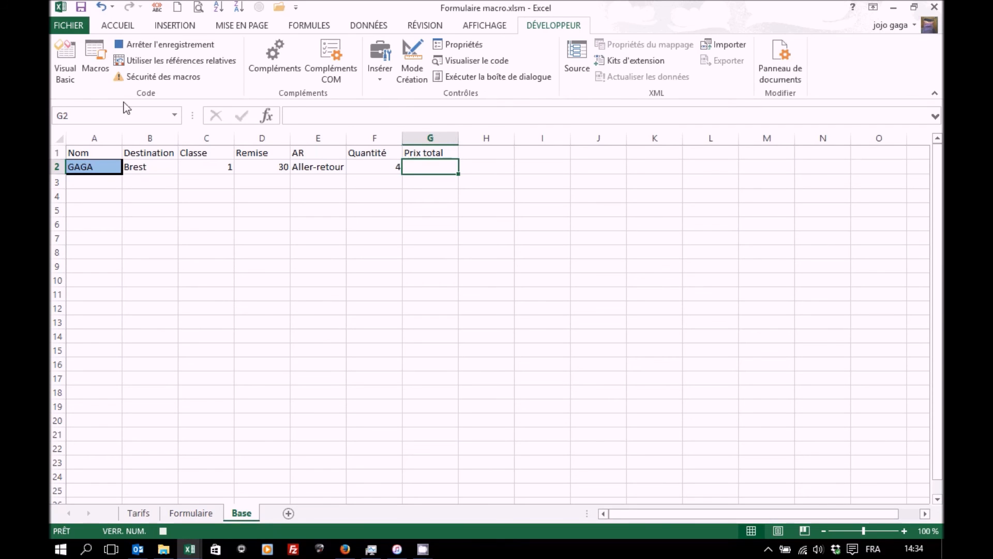
pyautogui.click(124, 28)
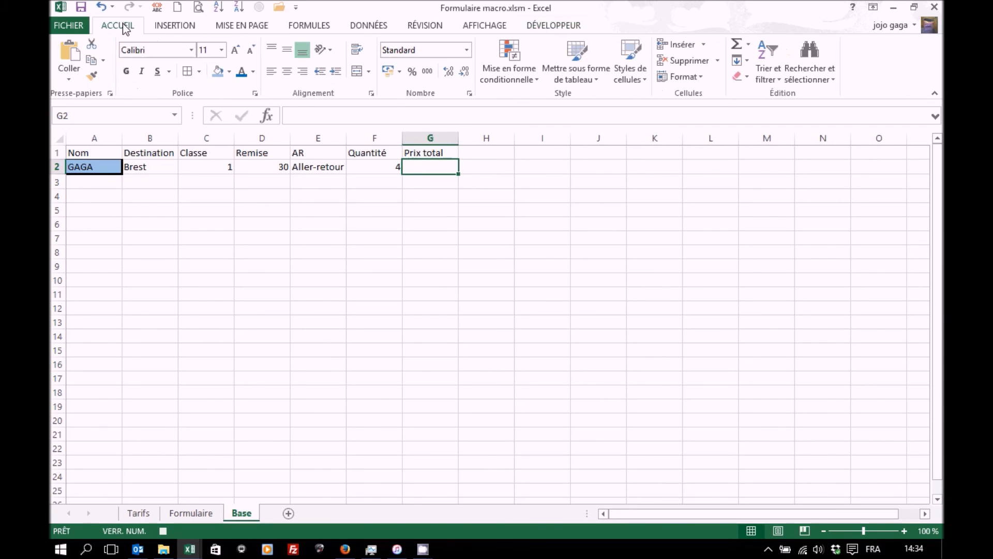
pyautogui.click(71, 76)
pyautogui.click(67, 172)
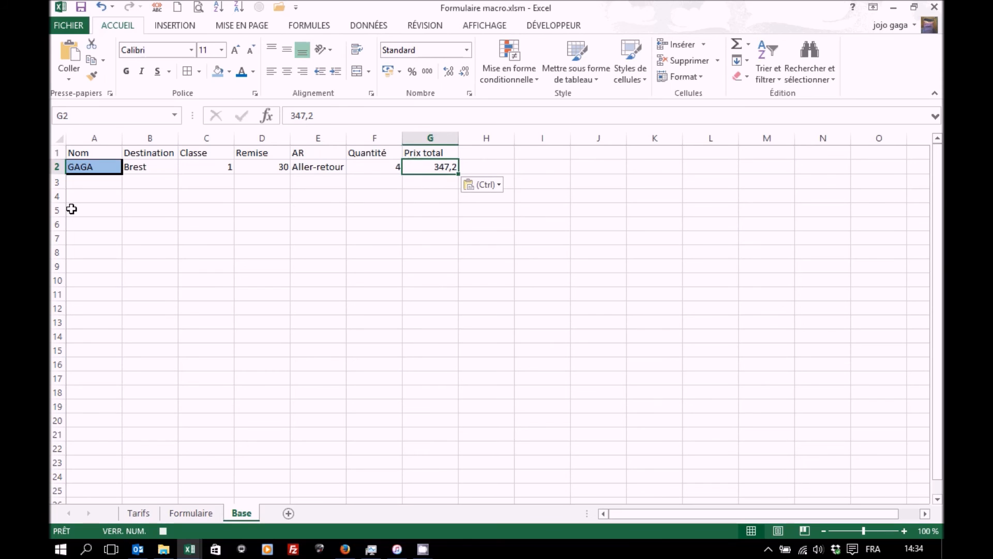
# Step: Stop recording the Sauvegarde macro and save the workbook
pyautogui.click(551, 28)
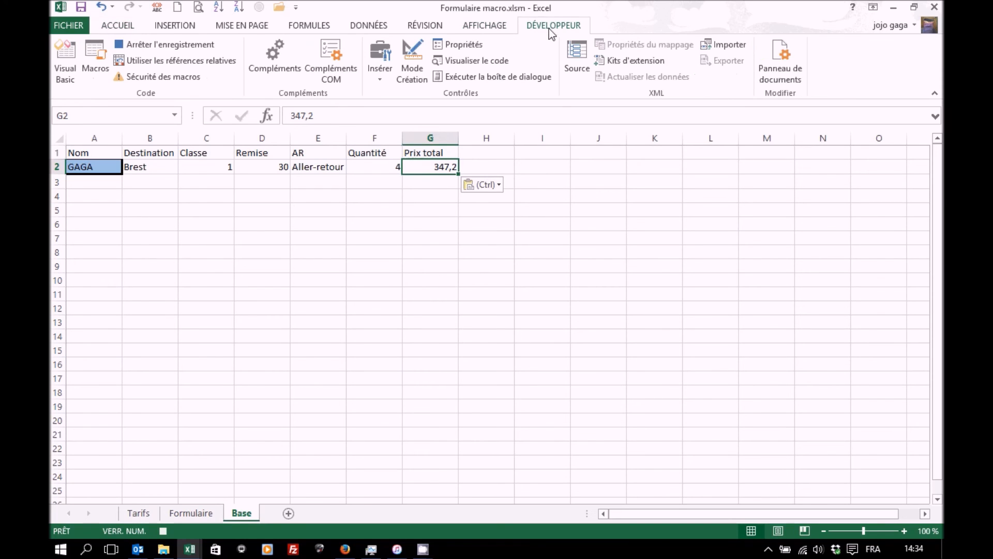
pyautogui.click(161, 45)
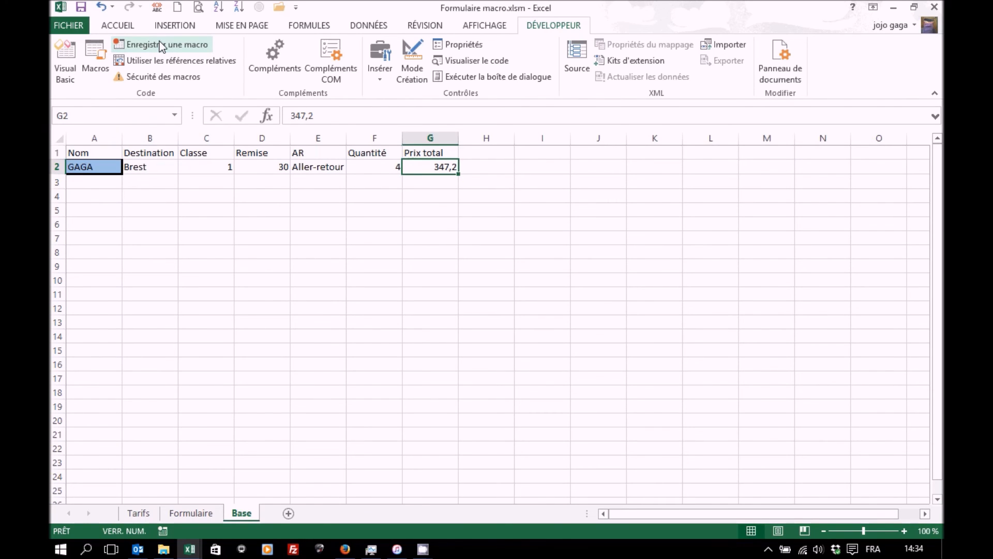
pyautogui.click(82, 8)
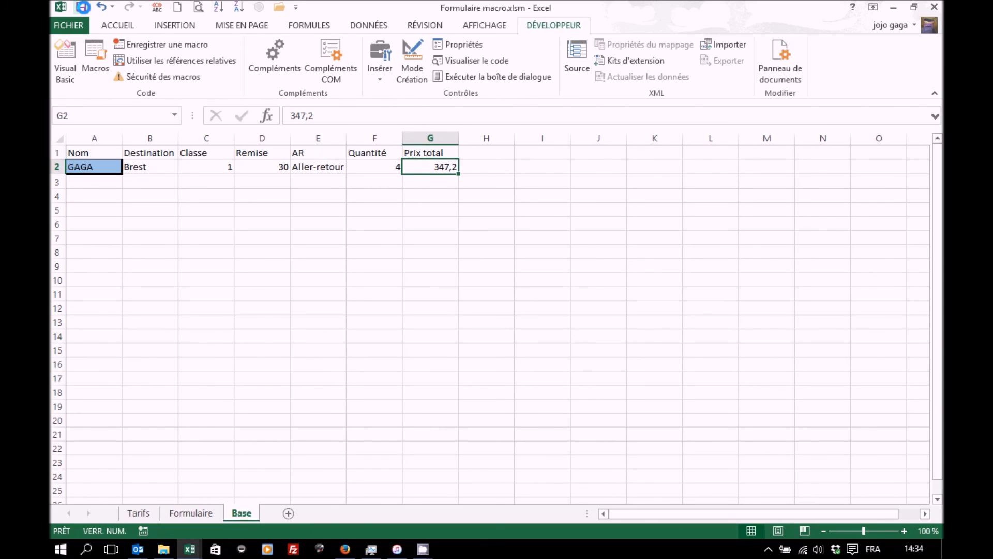
# Step: Enter a new customer name in the Nom cell of the Formulaire sheet and choose Marseille as the destination
pyautogui.click(190, 517)
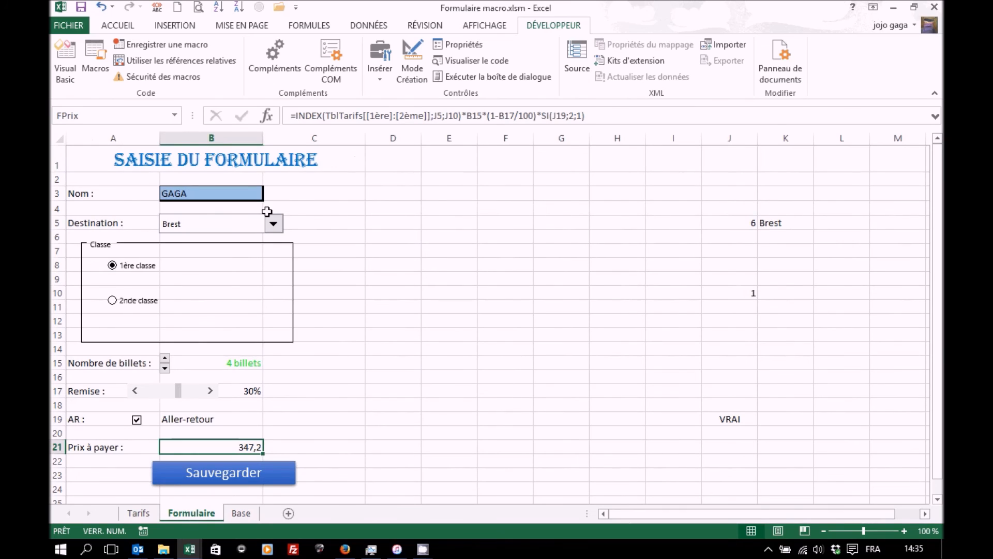
pyautogui.click(242, 194)
pyautogui.write('GOGOGO')
pyautogui.press('Return')
pyautogui.click(274, 224)
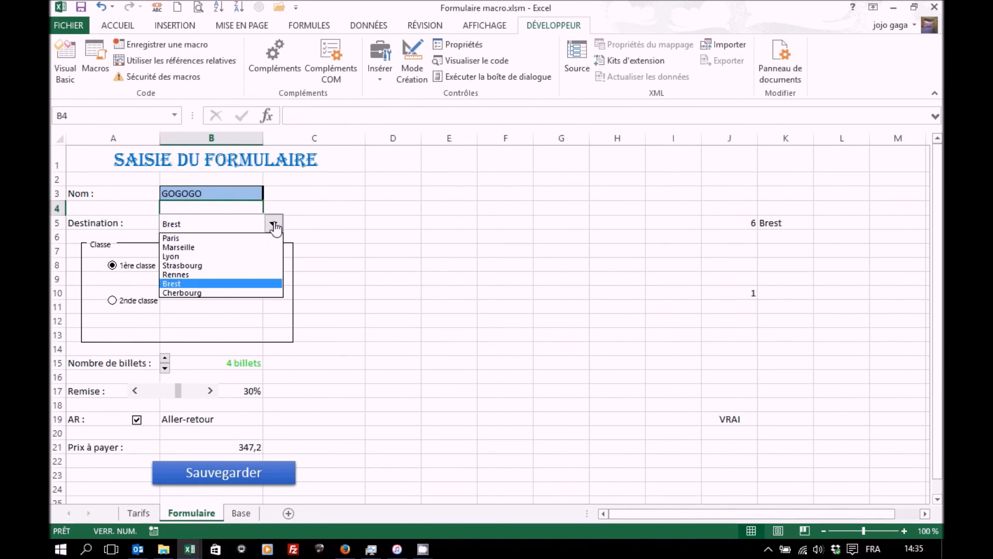
pyautogui.click(198, 247)
# Step: Set the form entry to 2nde classe, 6 billets, a 50% Remise and a one-way trip
pyautogui.click(124, 305)
pyautogui.click(165, 360)
pyautogui.click(165, 359)
pyautogui.click(195, 391)
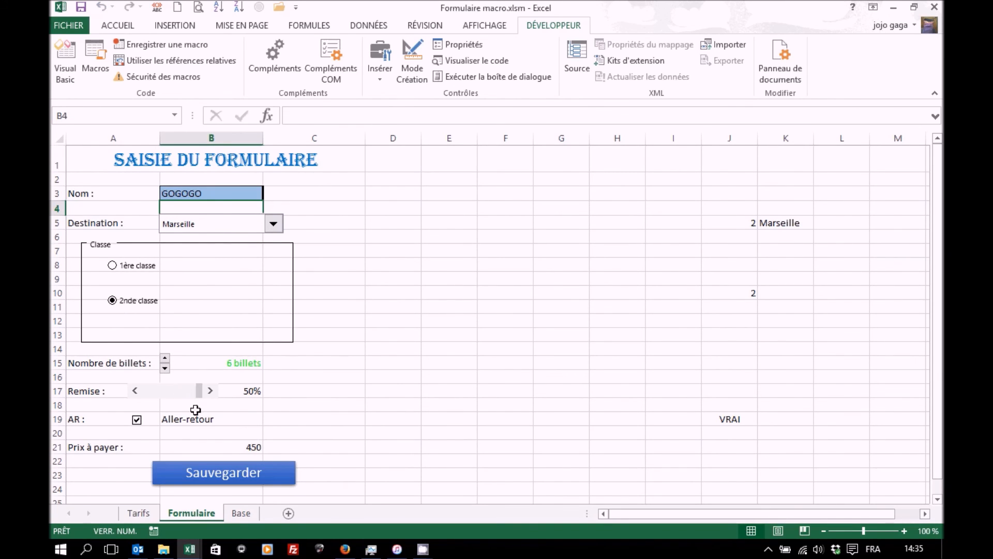
pyautogui.click(137, 419)
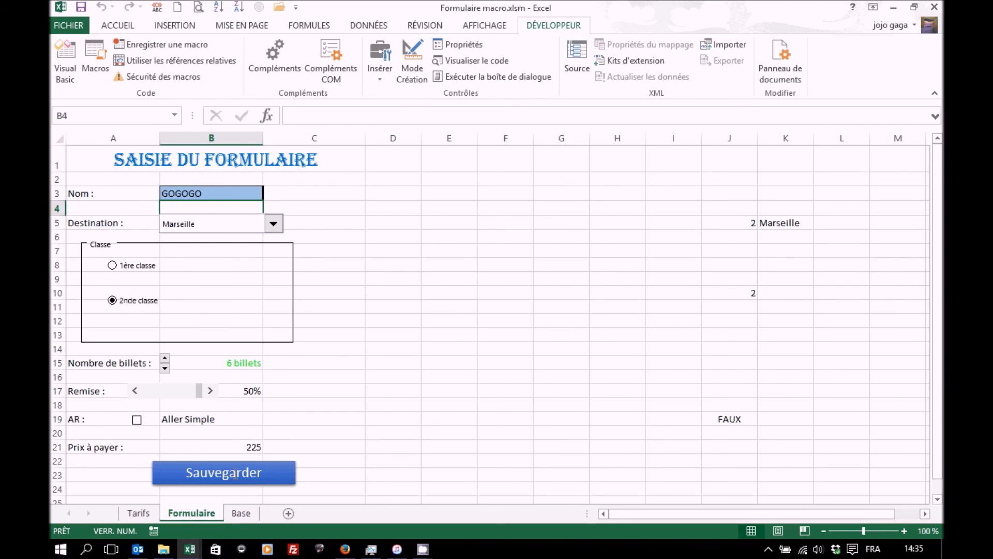
# Step: Assign the Sauvegarde macro to the blue Sauvegarder shape on the Formulaire sheet and deselect the shape
pyautogui.rightClick(274, 462)
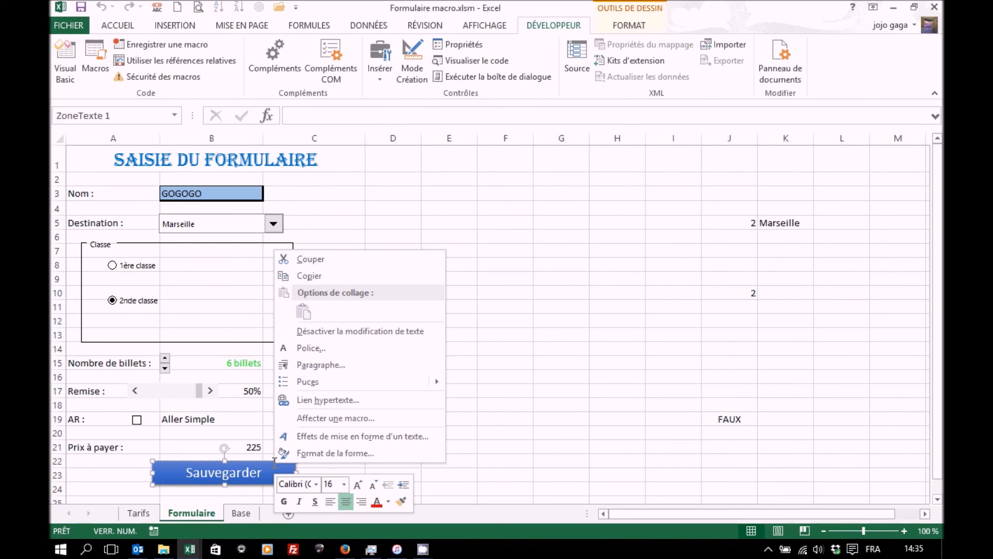
pyautogui.click(318, 417)
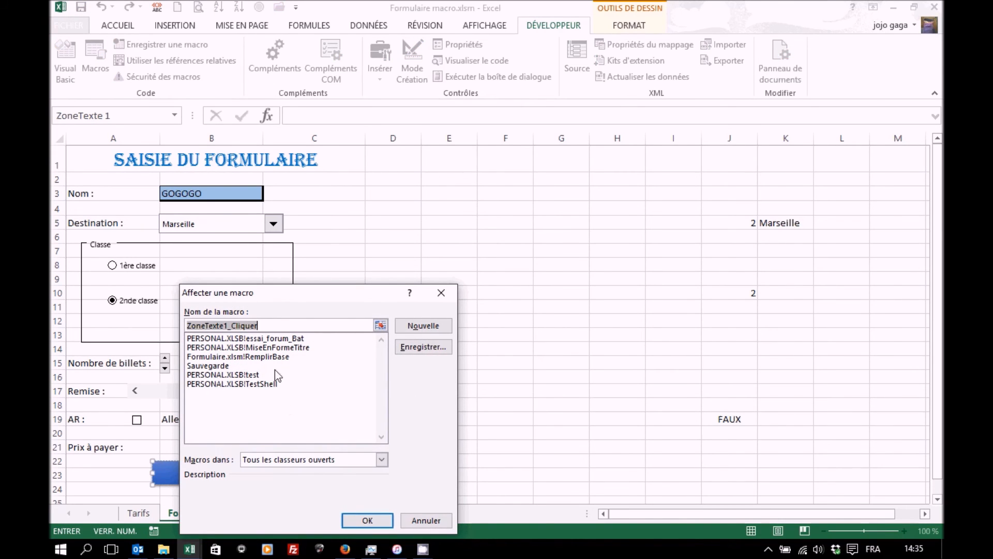
pyautogui.click(217, 367)
pyautogui.click(367, 521)
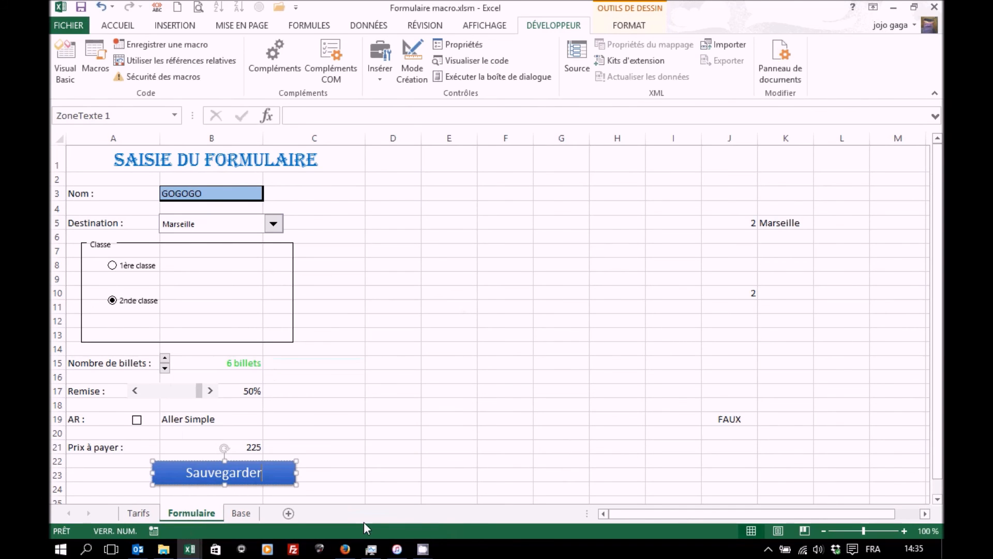
pyautogui.click(344, 433)
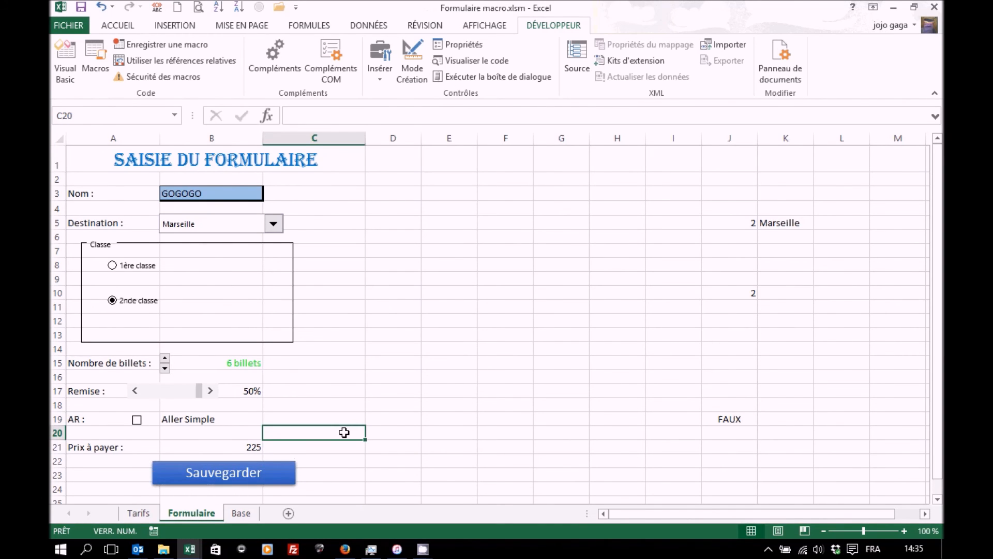
# Step: Save the workbook, run the macro from the Sauvegarder shape to store the entry in Base, and return to the Formulaire sheet
pyautogui.click(81, 8)
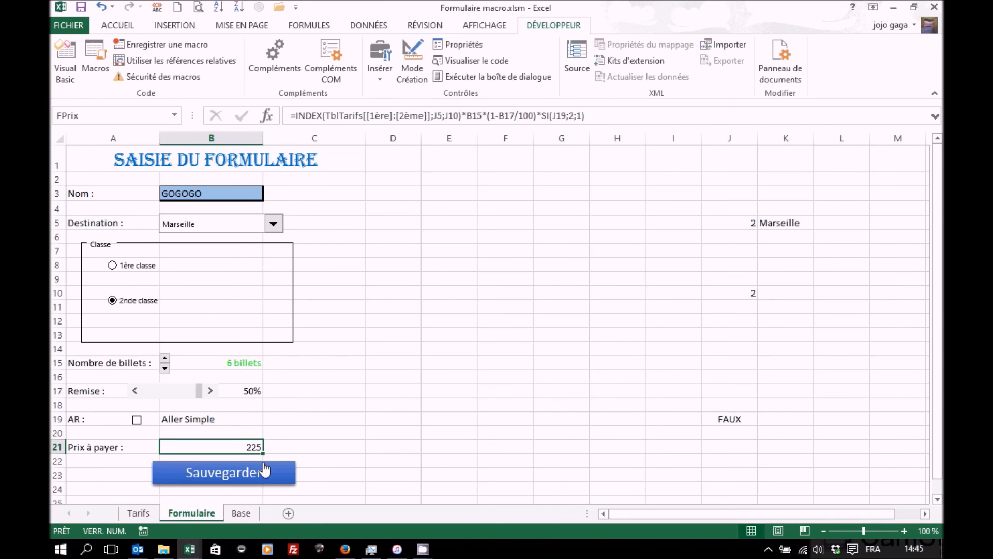
pyautogui.click(256, 474)
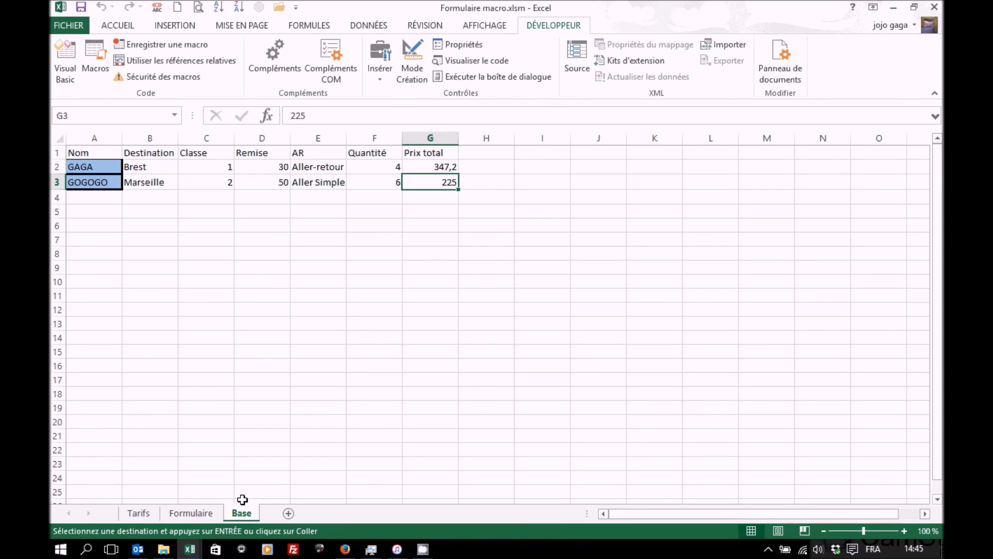
pyautogui.click(198, 513)
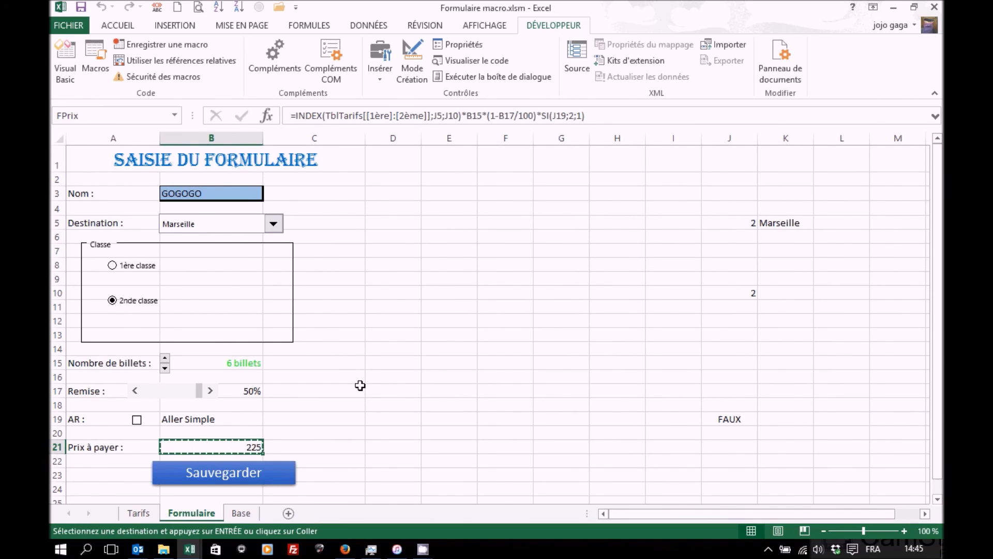
# Step: Name the ticket quantity cell B15 on the Formulaire sheet FQte
pyautogui.click(240, 391)
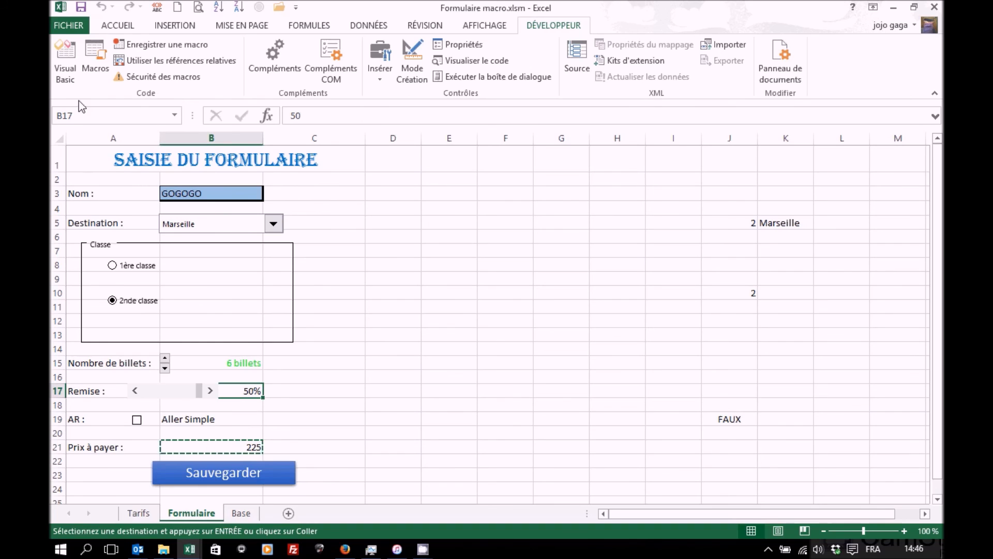
pyautogui.click(242, 364)
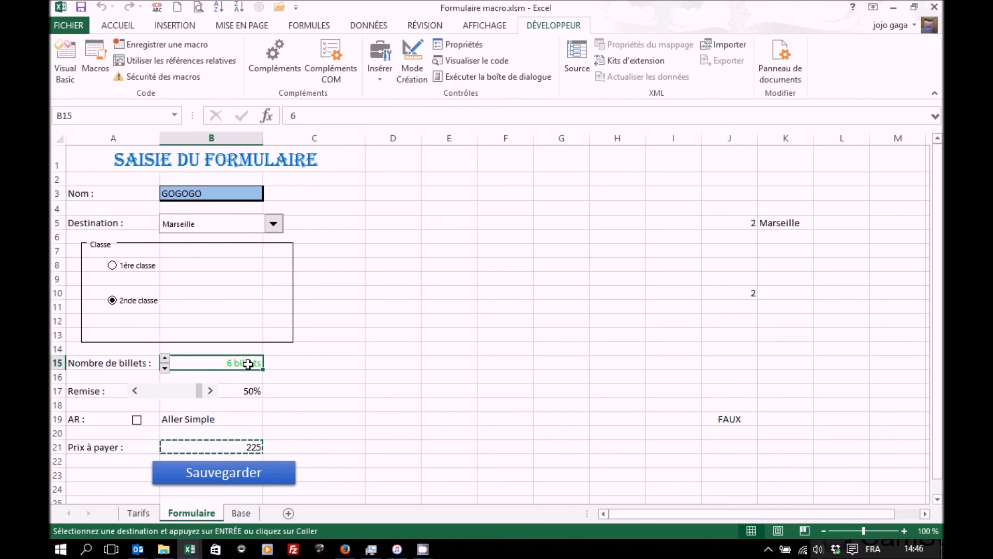
pyautogui.click(113, 116)
pyautogui.write('FQte')
pyautogui.press('Return')
# Step: Name the discount cell B17 on the Formulaire sheet FRemise
pyautogui.click(252, 391)
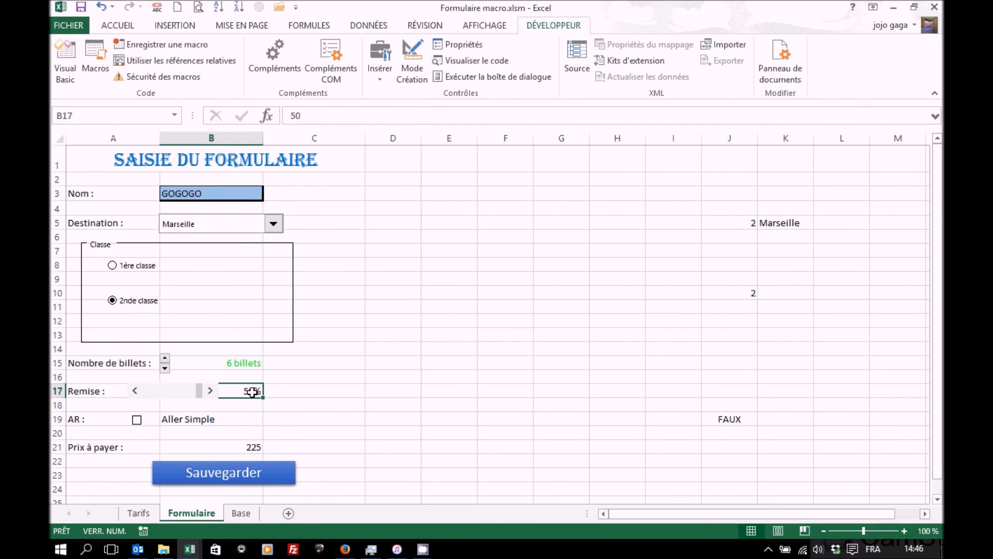
pyautogui.click(108, 116)
pyautogui.write('FRemise')
pyautogui.press('Return')
# Step: Open the Sauvegarde macro's code for editing and set breakpoints on the lines that select ranges B17 and B15
pyautogui.click(96, 62)
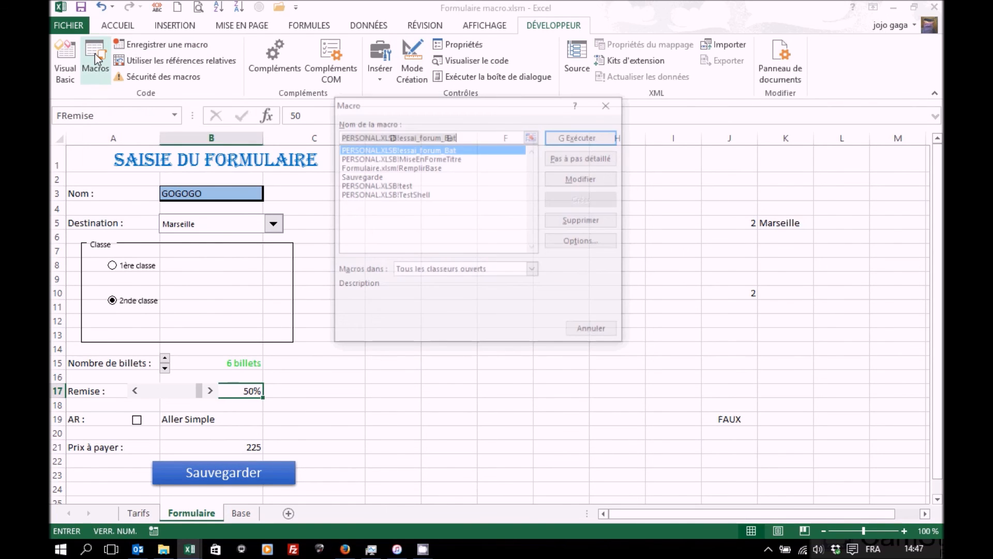
pyautogui.click(365, 176)
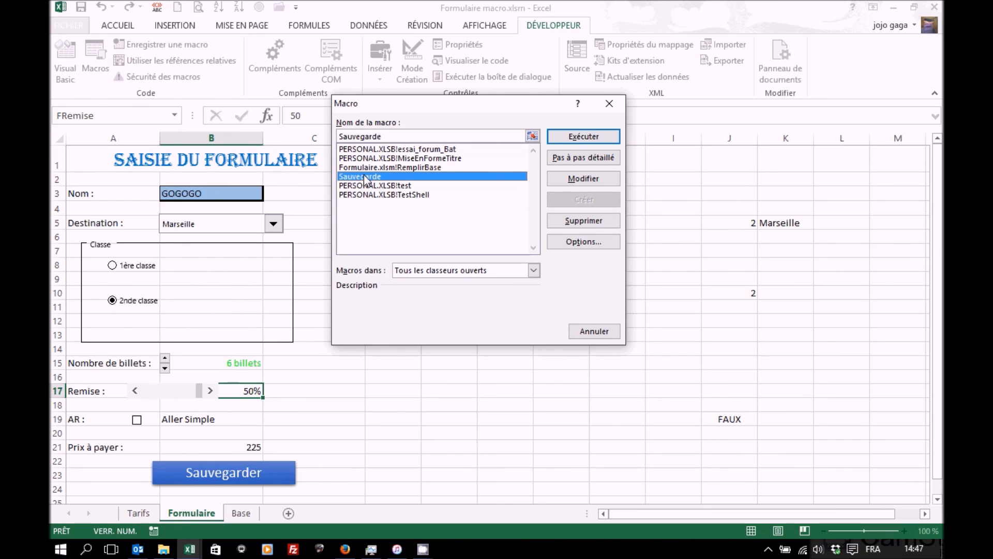
pyautogui.click(591, 179)
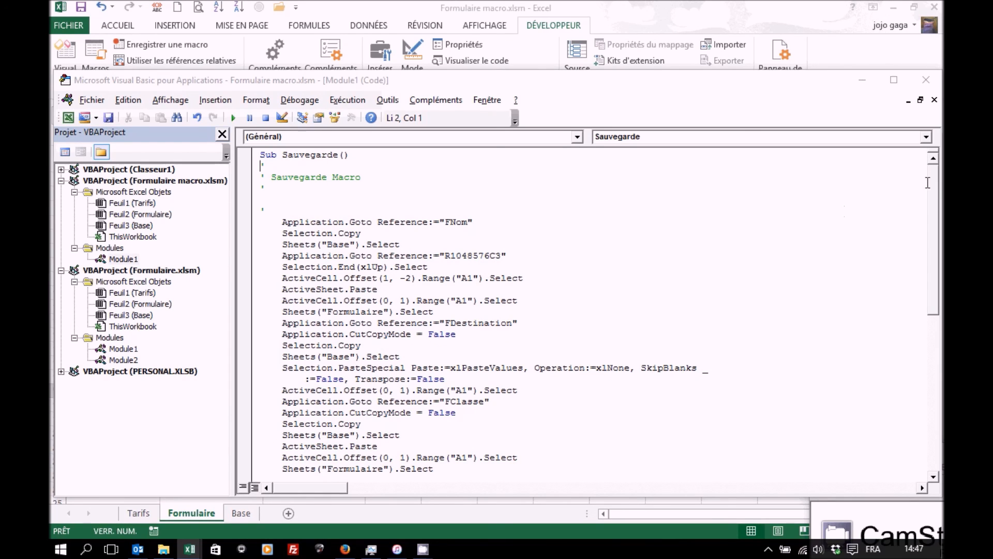
pyautogui.moveTo(934, 187); pyautogui.dragTo(937, 201)
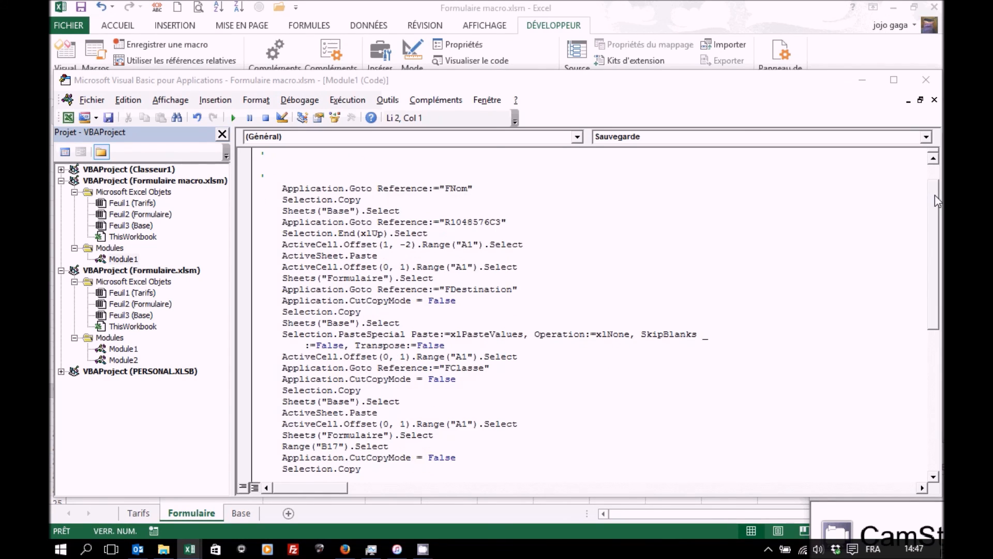
pyautogui.moveTo(934, 197); pyautogui.dragTo(939, 291)
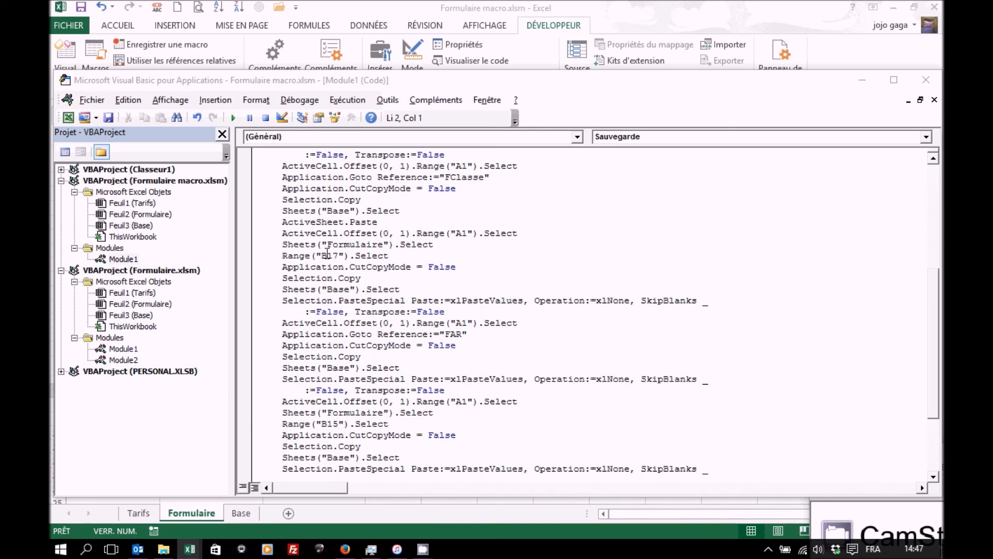
pyautogui.moveTo(234, 85); pyautogui.dragTo(295, 75)
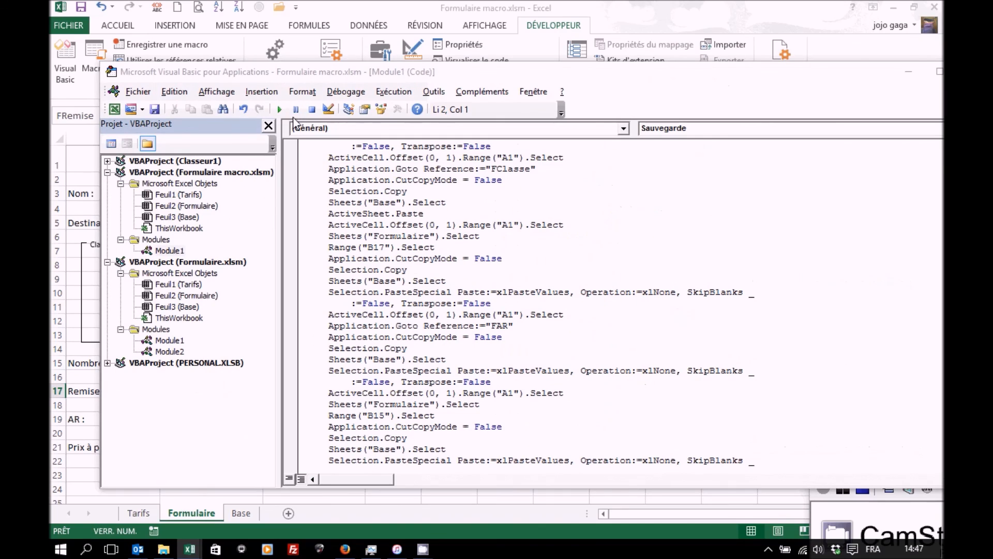
pyautogui.click(293, 248)
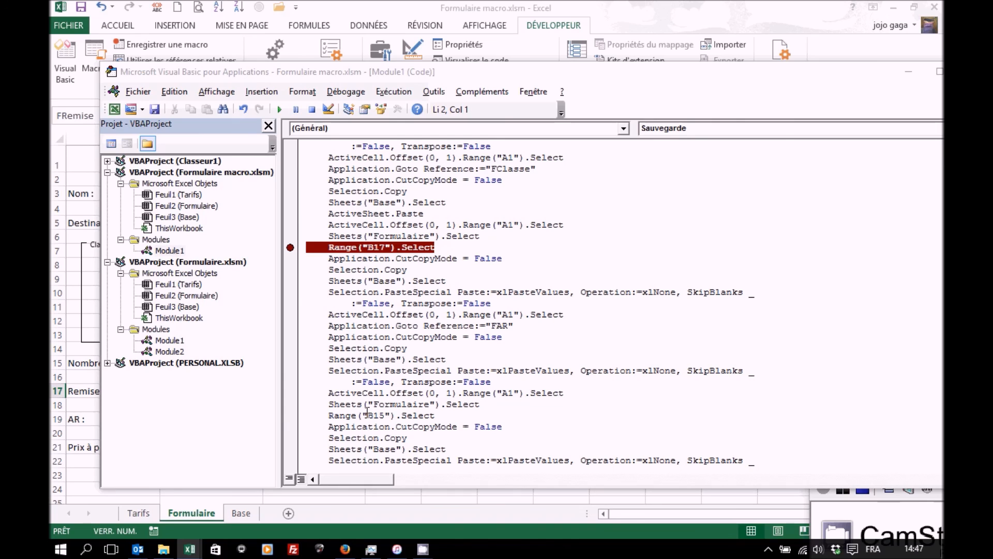
pyautogui.click(291, 416)
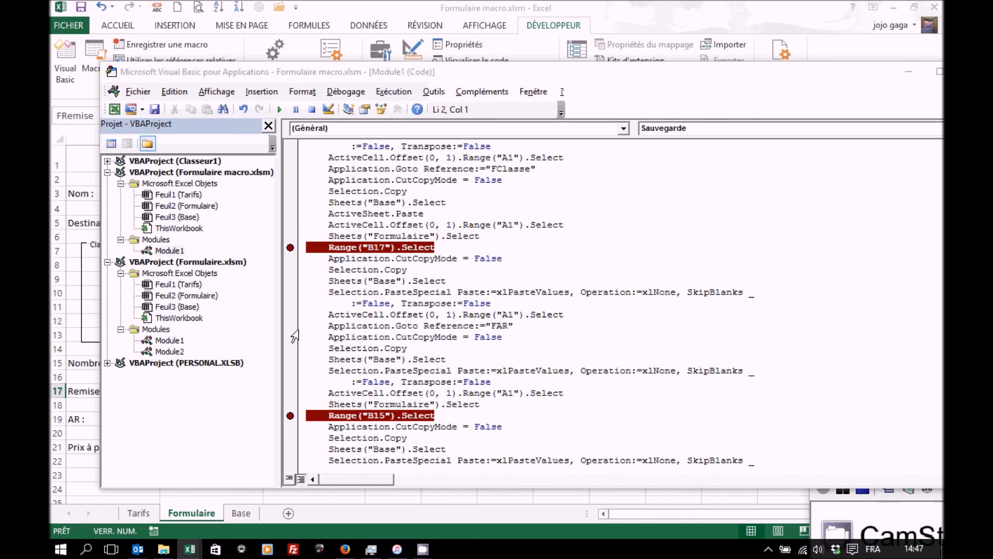
# Step: Replace the Range("B17").Select line with a copy of the FAR Application.Goto line, changing its reference to FRemise
pyautogui.click(309, 327)
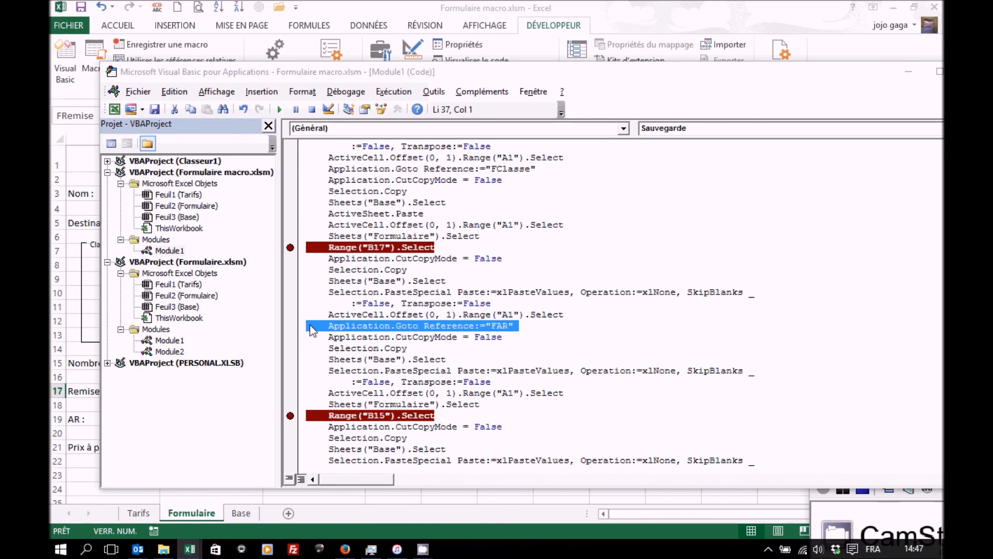
pyautogui.hotkey('ctrl', 'c')
pyautogui.click(295, 251)
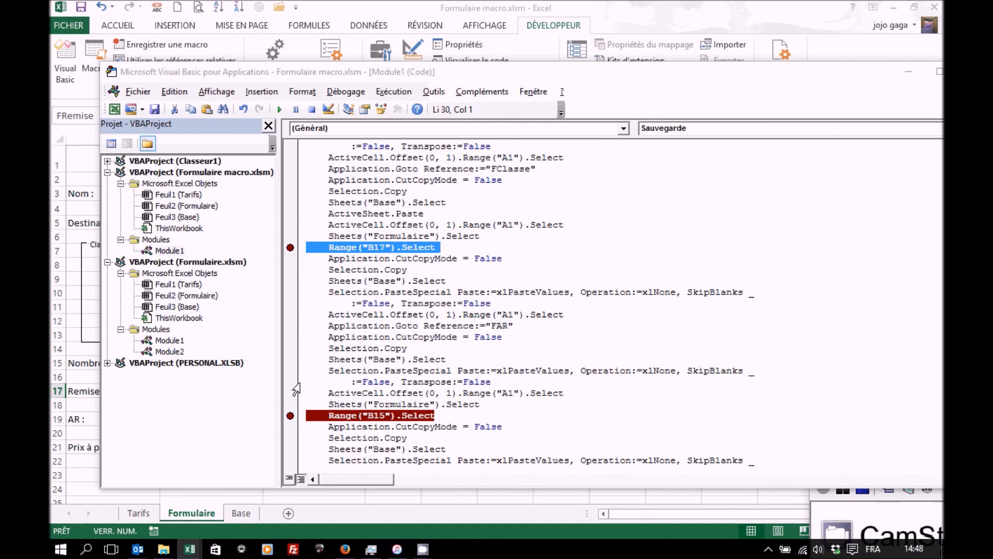
pyautogui.hotkey('ctrl', 'v')
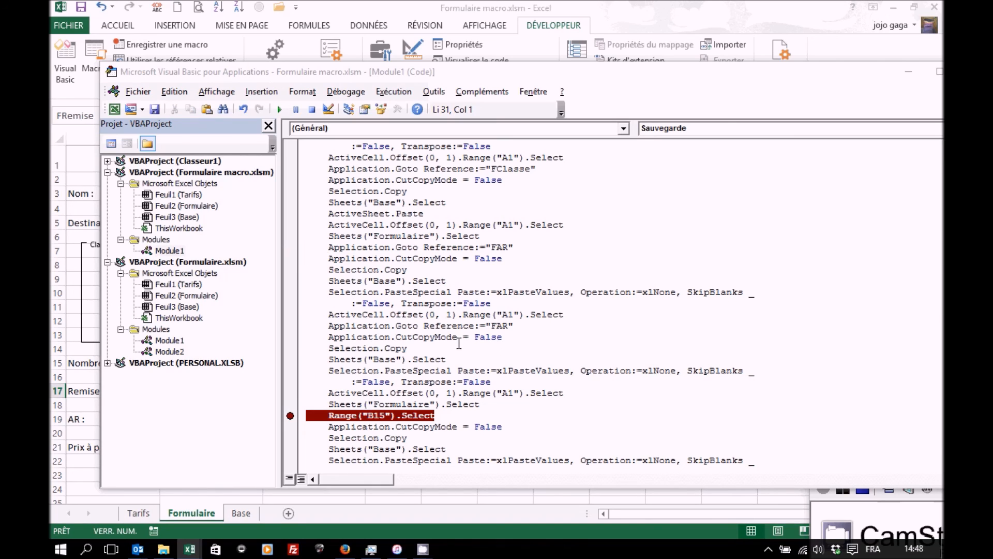
pyautogui.click(497, 247)
pyautogui.moveTo(510, 247); pyautogui.dragTo(492, 248)
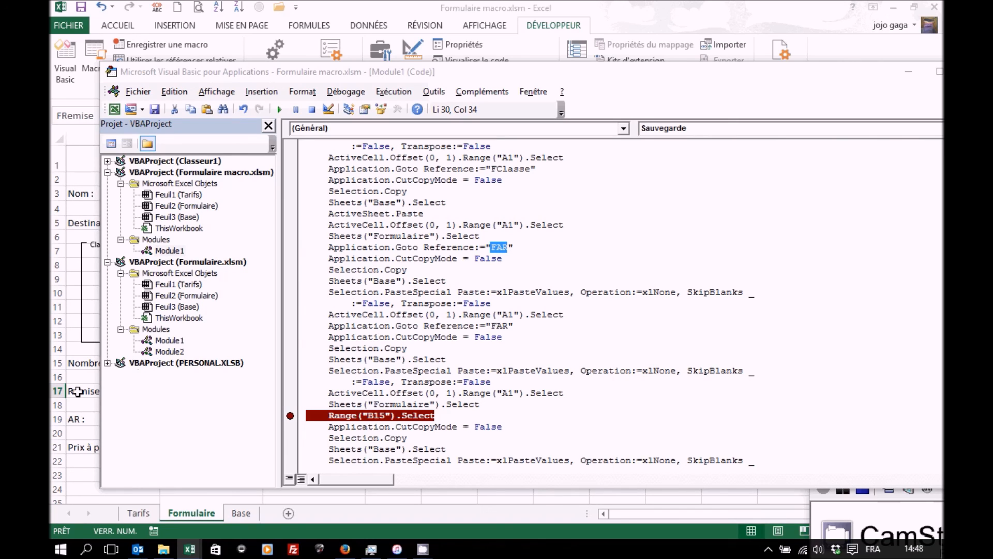
pyautogui.write('FRemise')
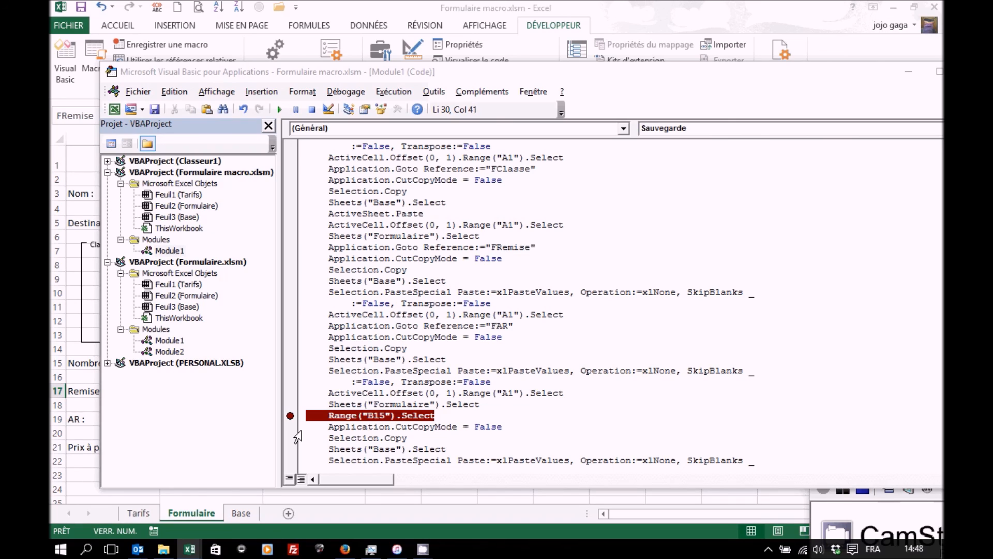
pyautogui.click(430, 305)
# Step: Replace the Range("B15").Select line with the copied Application.Goto line and change its reference to FQte
pyautogui.click(295, 417)
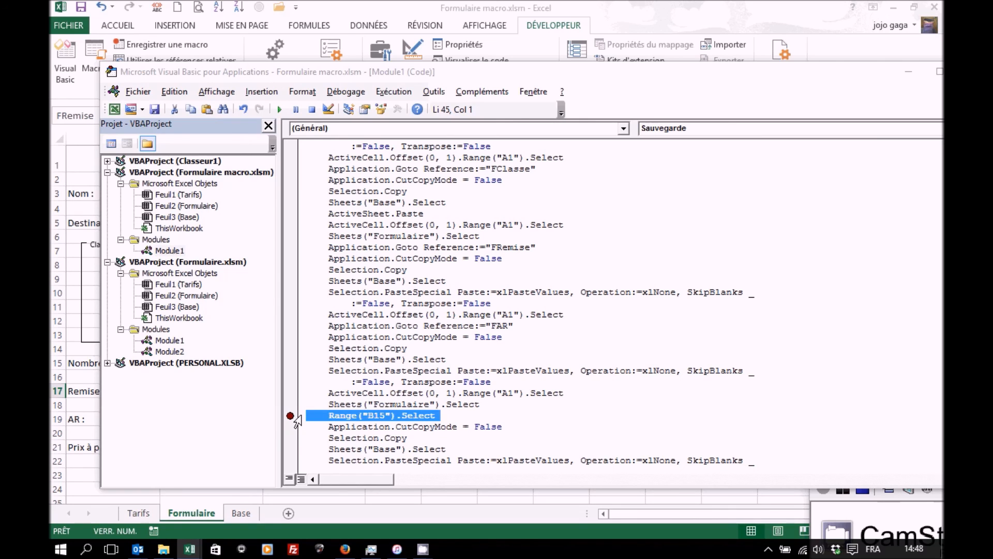
pyautogui.hotkey('ctrl', 'v')
pyautogui.doubleClick(498, 417)
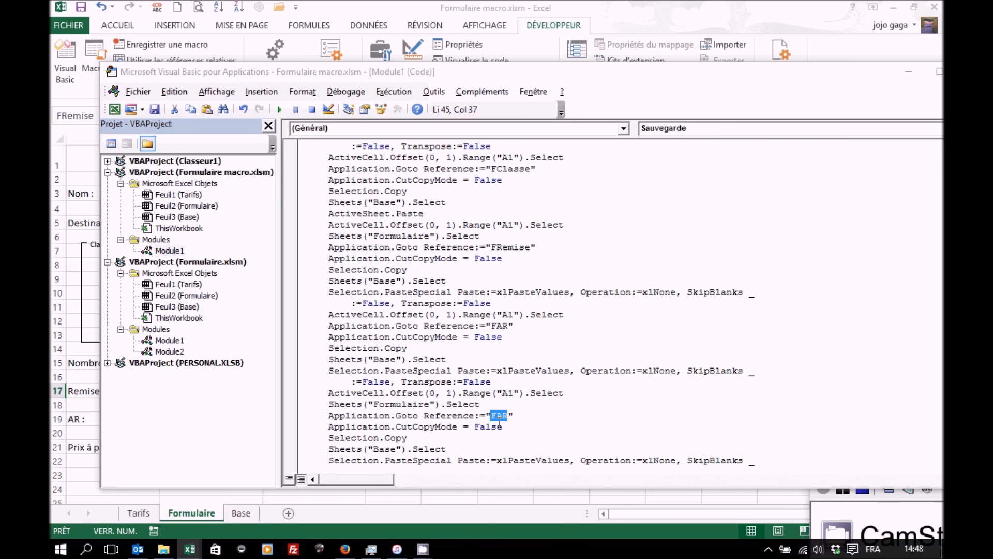
pyautogui.write('FQte')
pyautogui.click(498, 351)
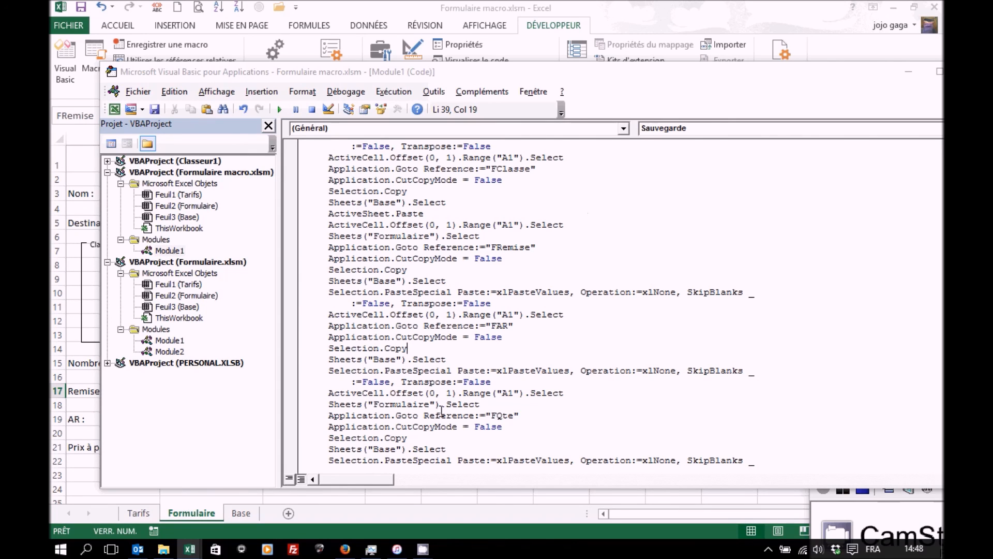
# Step: Add the line Sheets("Formulaire").Select just before End Sub by copying the Base sheet selection line and changing its sheet name
pyautogui.moveTo(713, 71); pyautogui.dragTo(663, 24)
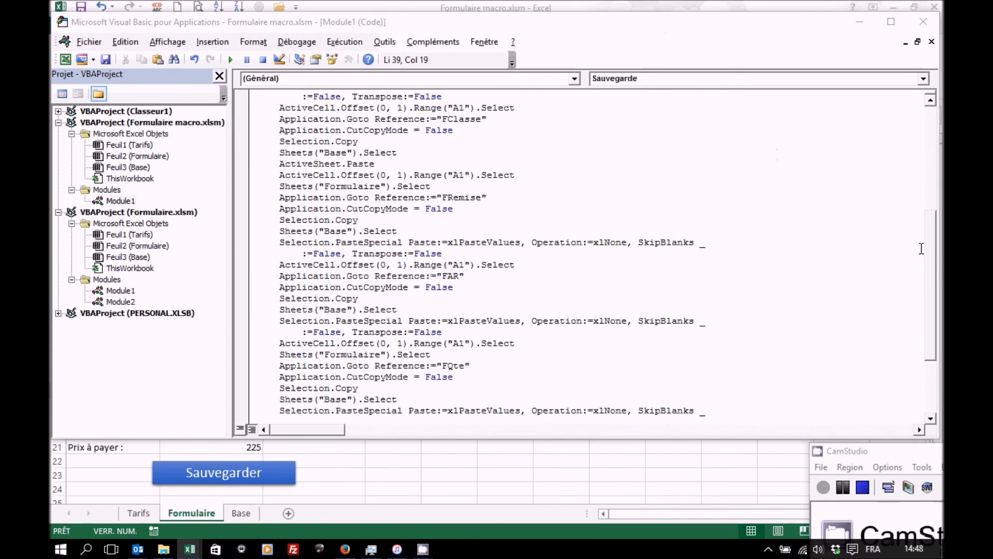
pyautogui.moveTo(929, 249); pyautogui.dragTo(931, 312)
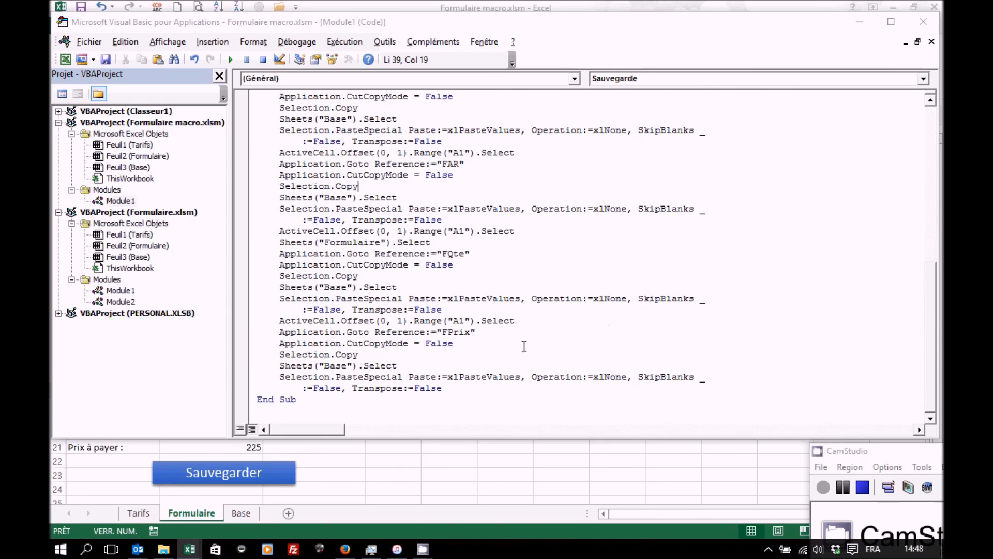
pyautogui.click(248, 372)
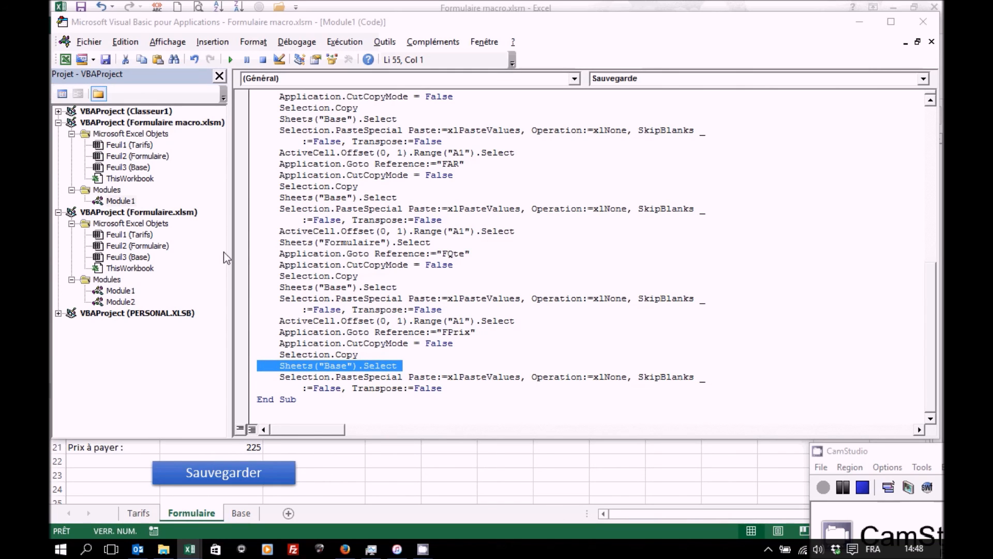
pyautogui.click(258, 399)
pyautogui.hotkey('ctrl', 'v')
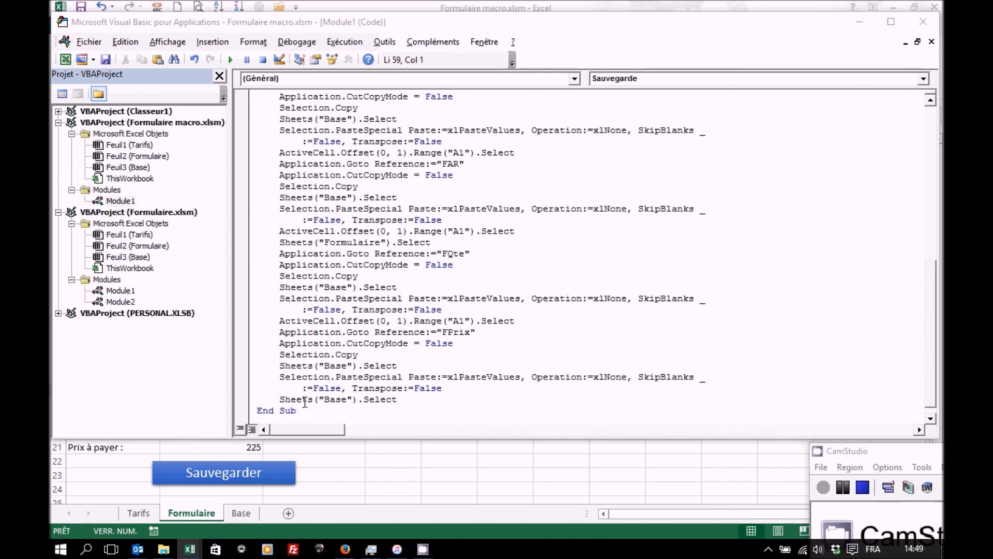
pyautogui.click(335, 399)
pyautogui.moveTo(346, 399); pyautogui.dragTo(325, 399)
pyautogui.write('Formulaire')
pyautogui.click(450, 397)
# Step: Add the line Range("FNom").Select as the last instruction of the Sauvegarde macro
pyautogui.press('Return')
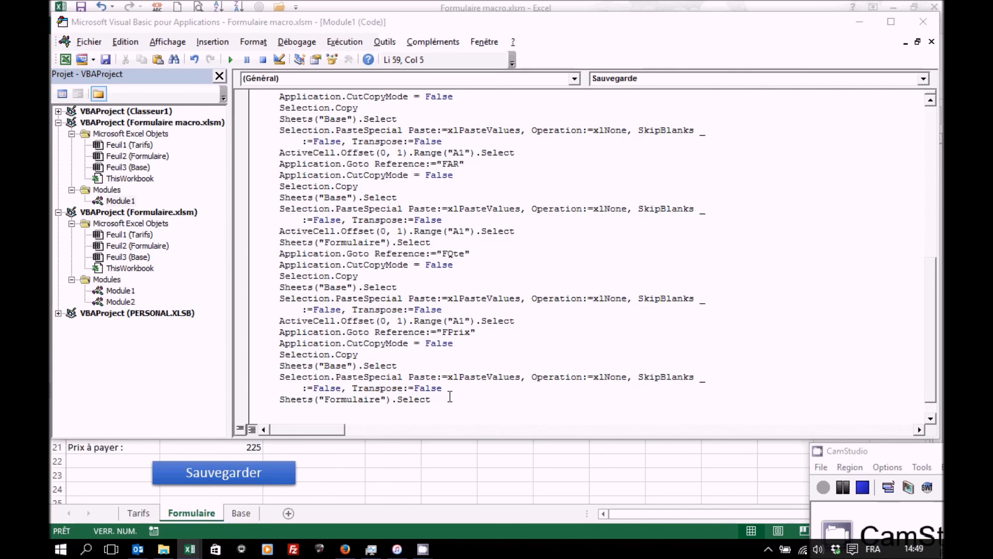
pyautogui.write('range("')
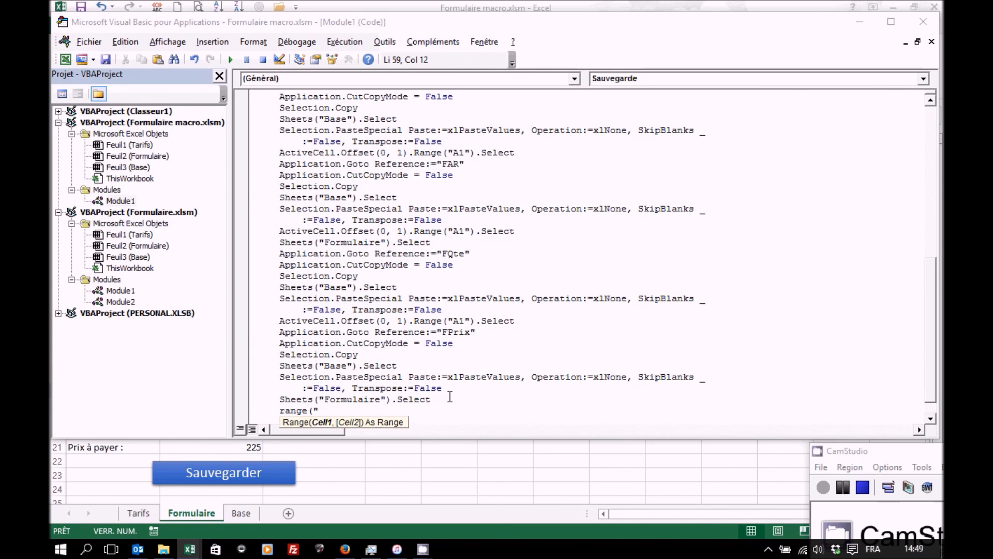
pyautogui.write('A1").')
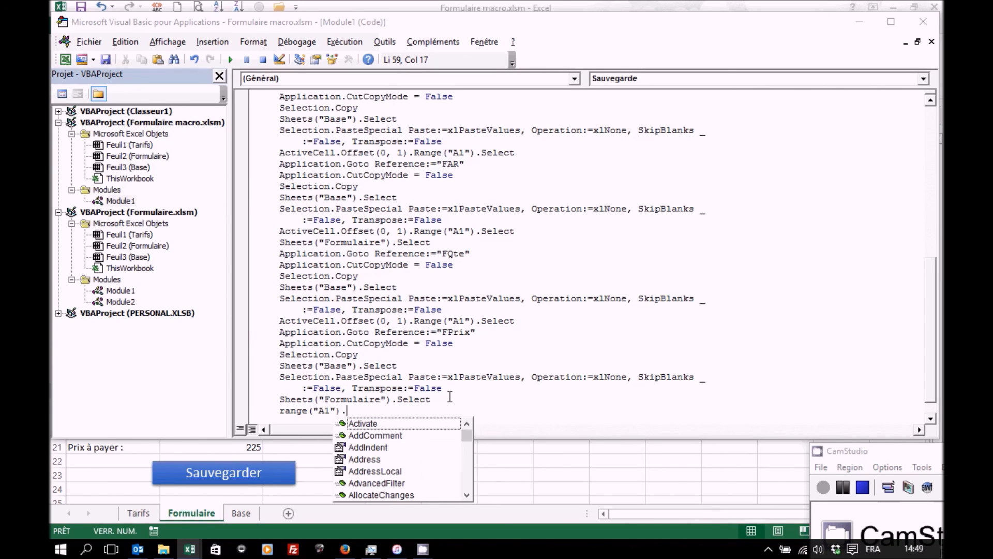
pyautogui.write('select')
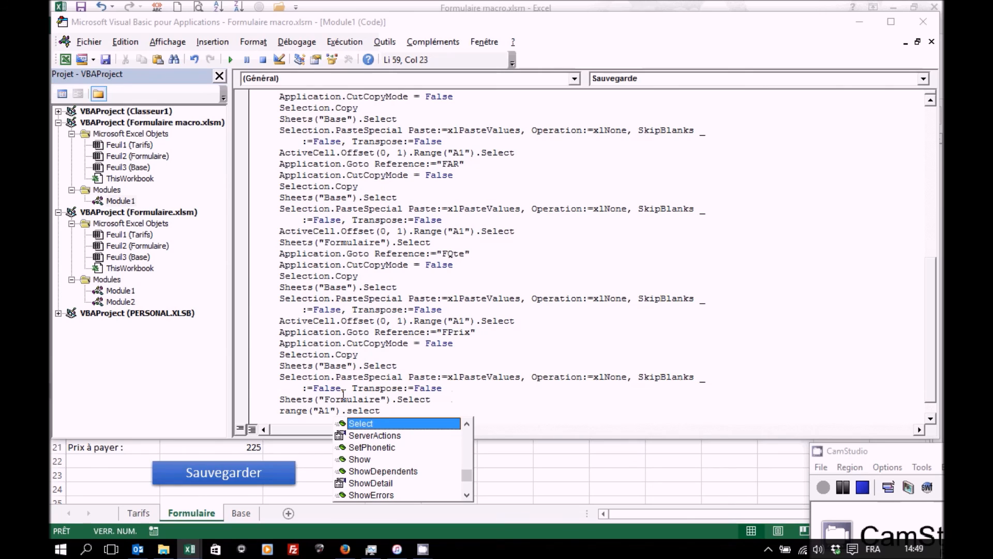
pyautogui.doubleClick(323, 410)
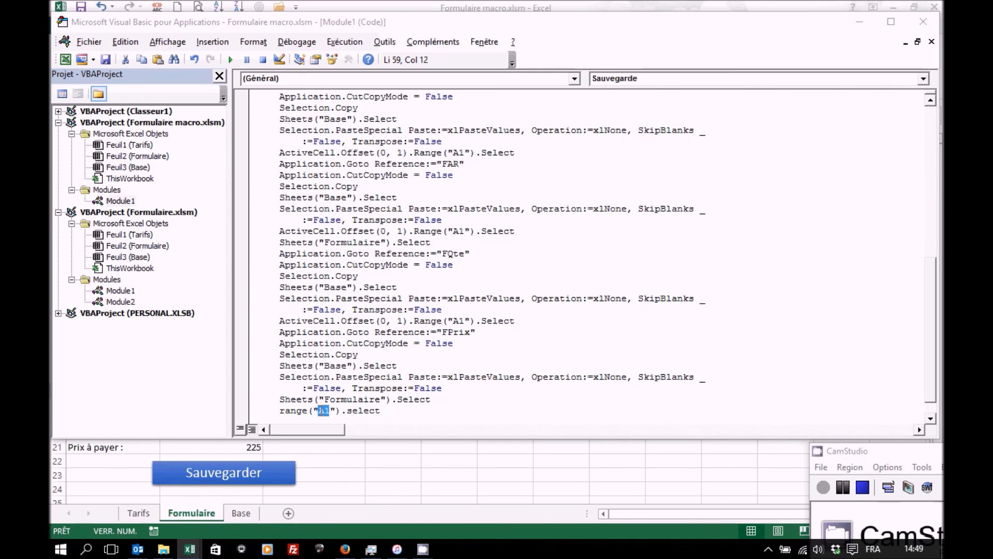
pyautogui.write('BNom')
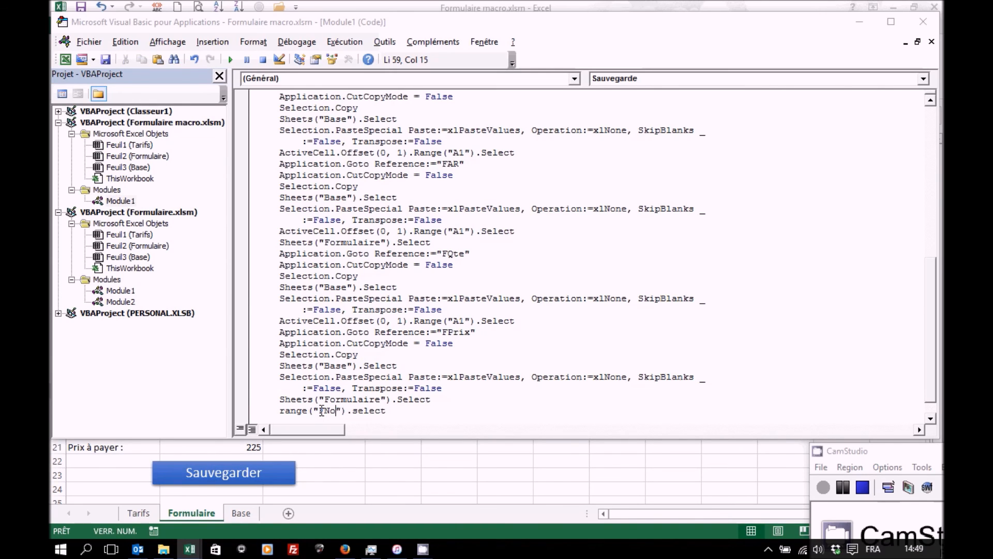
pyautogui.click(379, 355)
pyautogui.moveTo(320, 22); pyautogui.dragTo(600, 42)
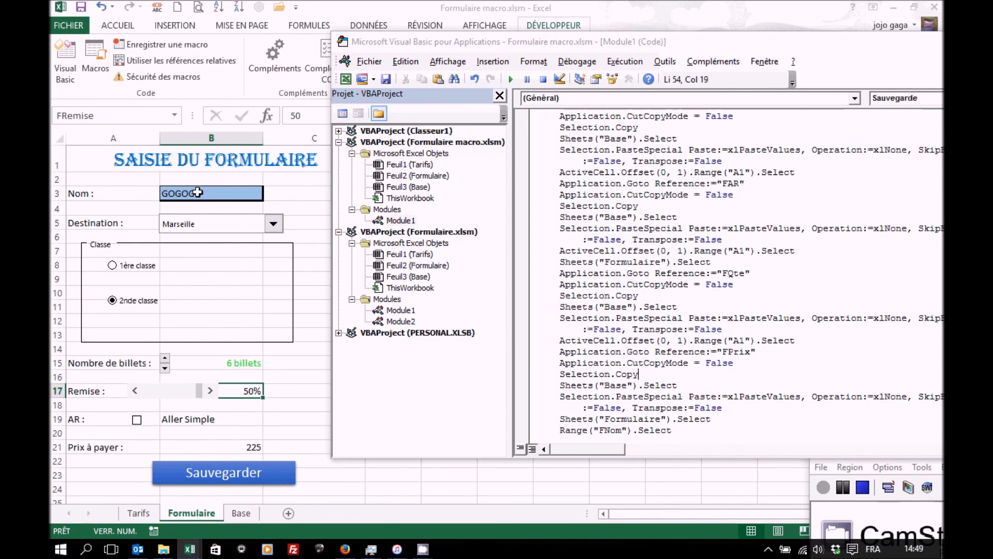
pyautogui.moveTo(646, 42); pyautogui.dragTo(424, 22)
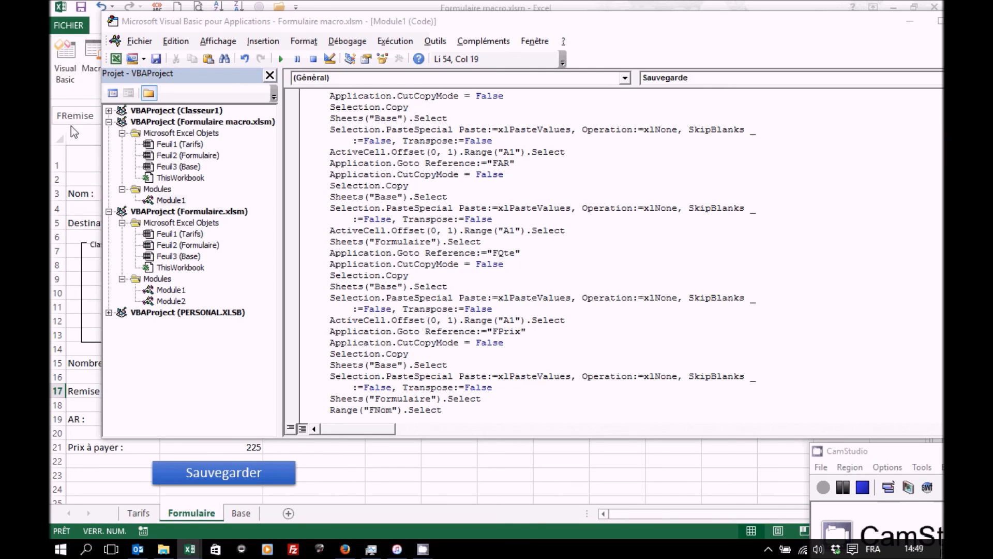
# Step: Return to the Formulaire sheet and set destination Cherbourg, 1ère classe, 1 billet, 0% discount and AR ticked
pyautogui.click(80, 160)
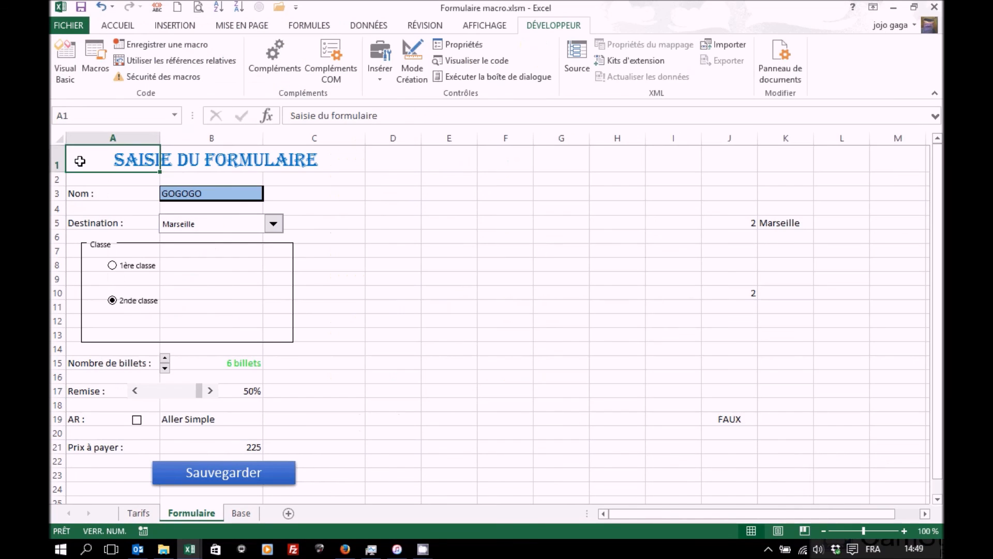
pyautogui.click(218, 200)
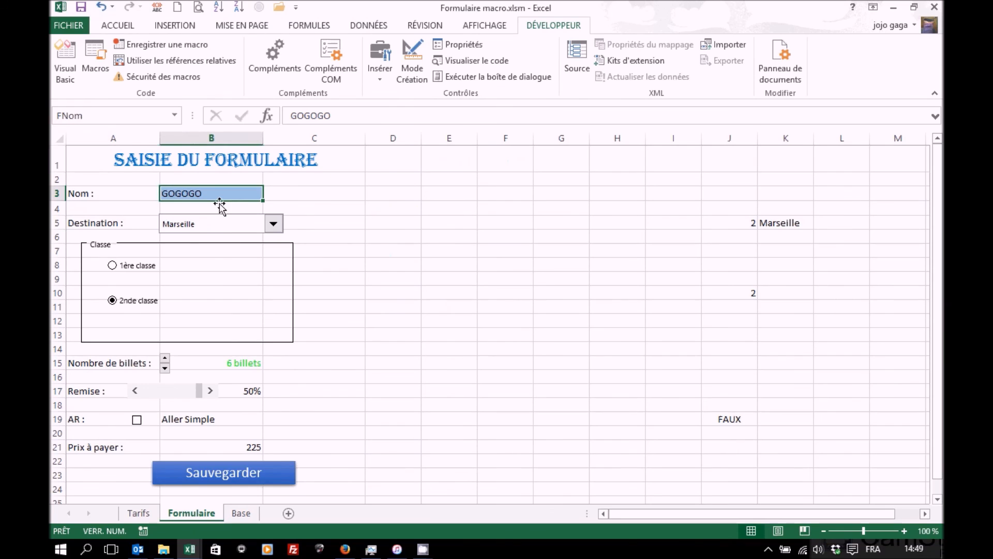
pyautogui.click(273, 224)
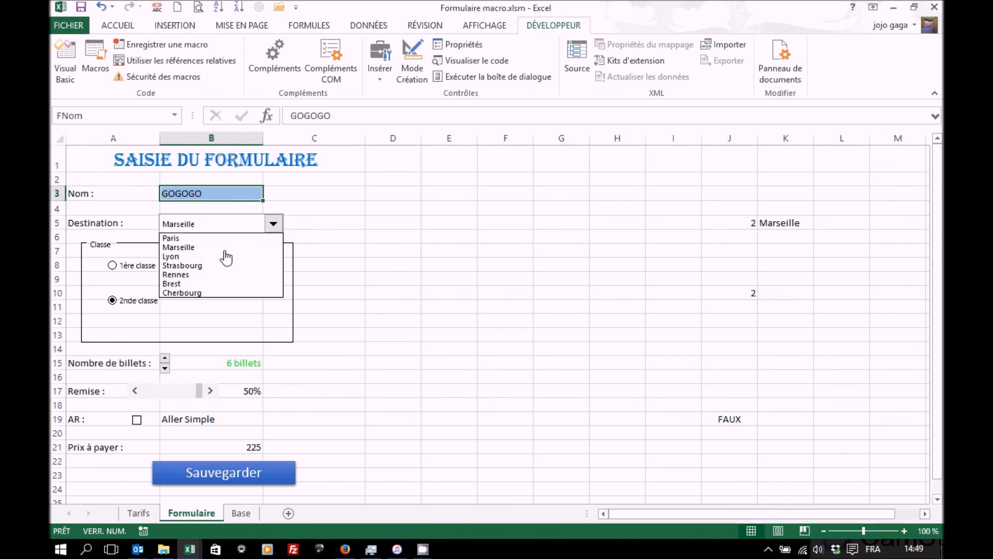
pyautogui.click(191, 293)
pyautogui.click(124, 266)
pyautogui.click(165, 369)
pyautogui.click(165, 369)
pyautogui.click(165, 369)
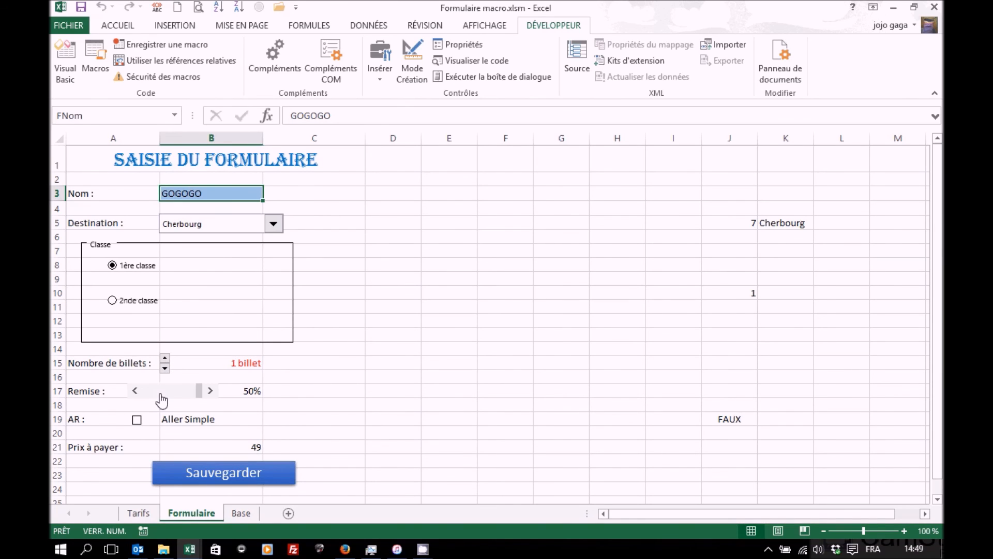
pyautogui.moveTo(199, 398); pyautogui.dragTo(144, 398)
pyautogui.click(136, 420)
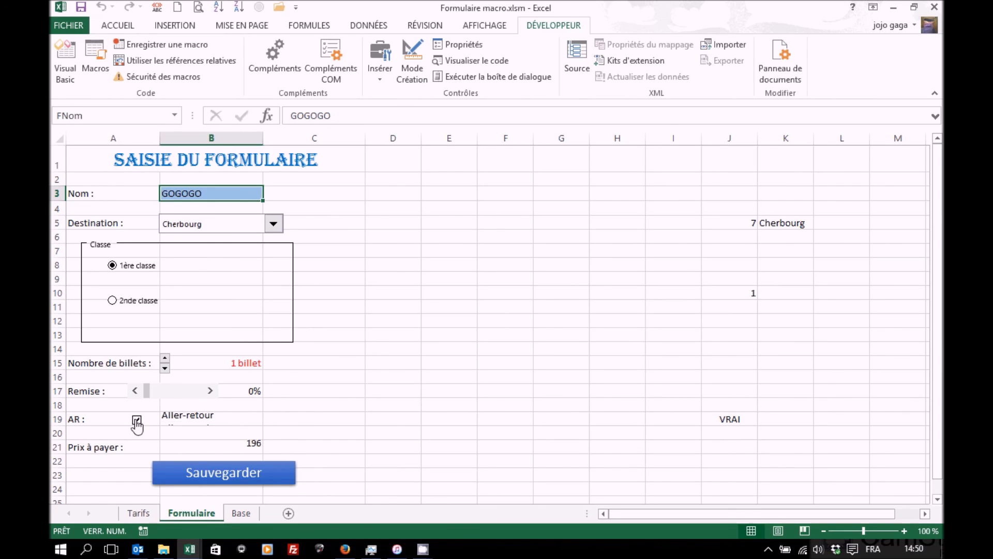
# Step: Store the entry with the Sauvegarder shape, check the new row on the Base sheet, and return to Formulaire
pyautogui.click(233, 475)
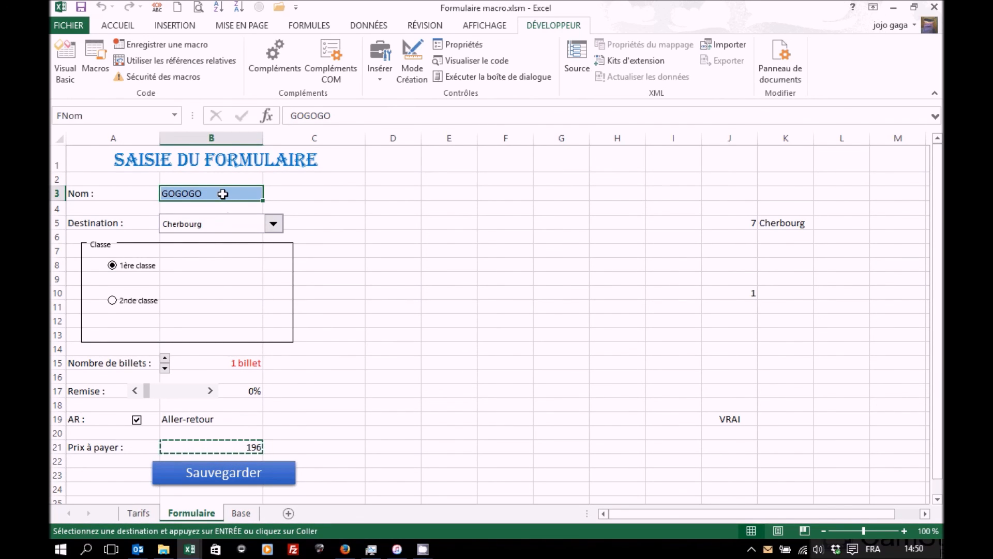
pyautogui.click(240, 514)
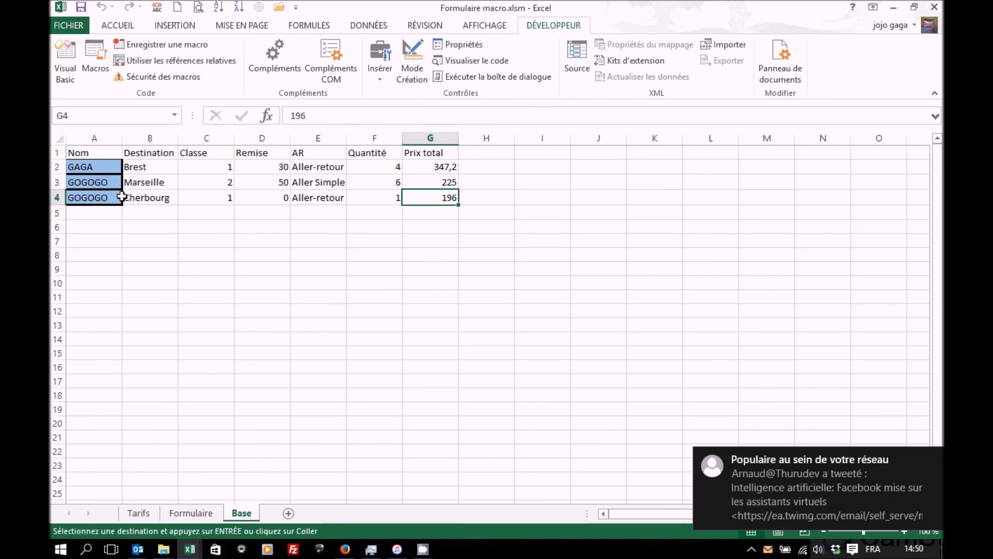
pyautogui.click(182, 513)
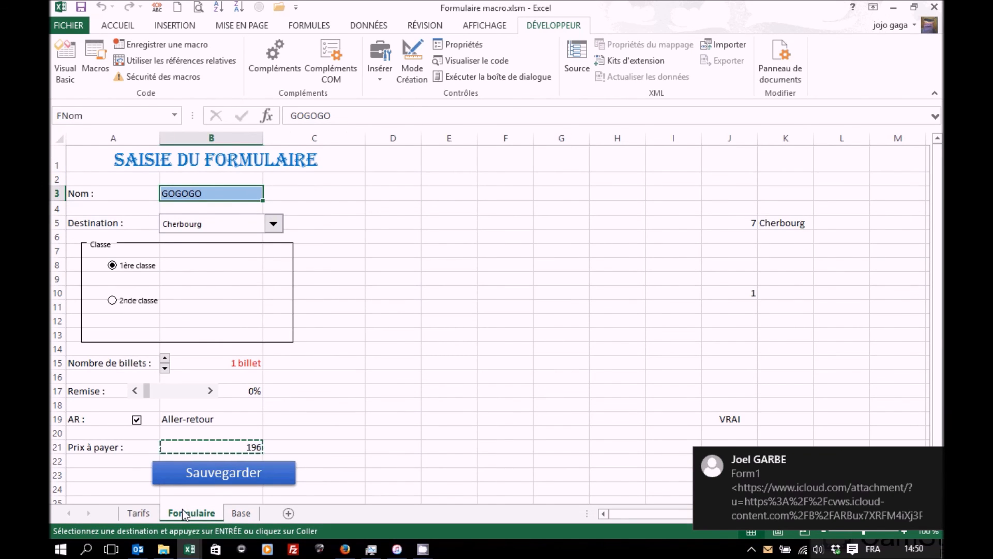